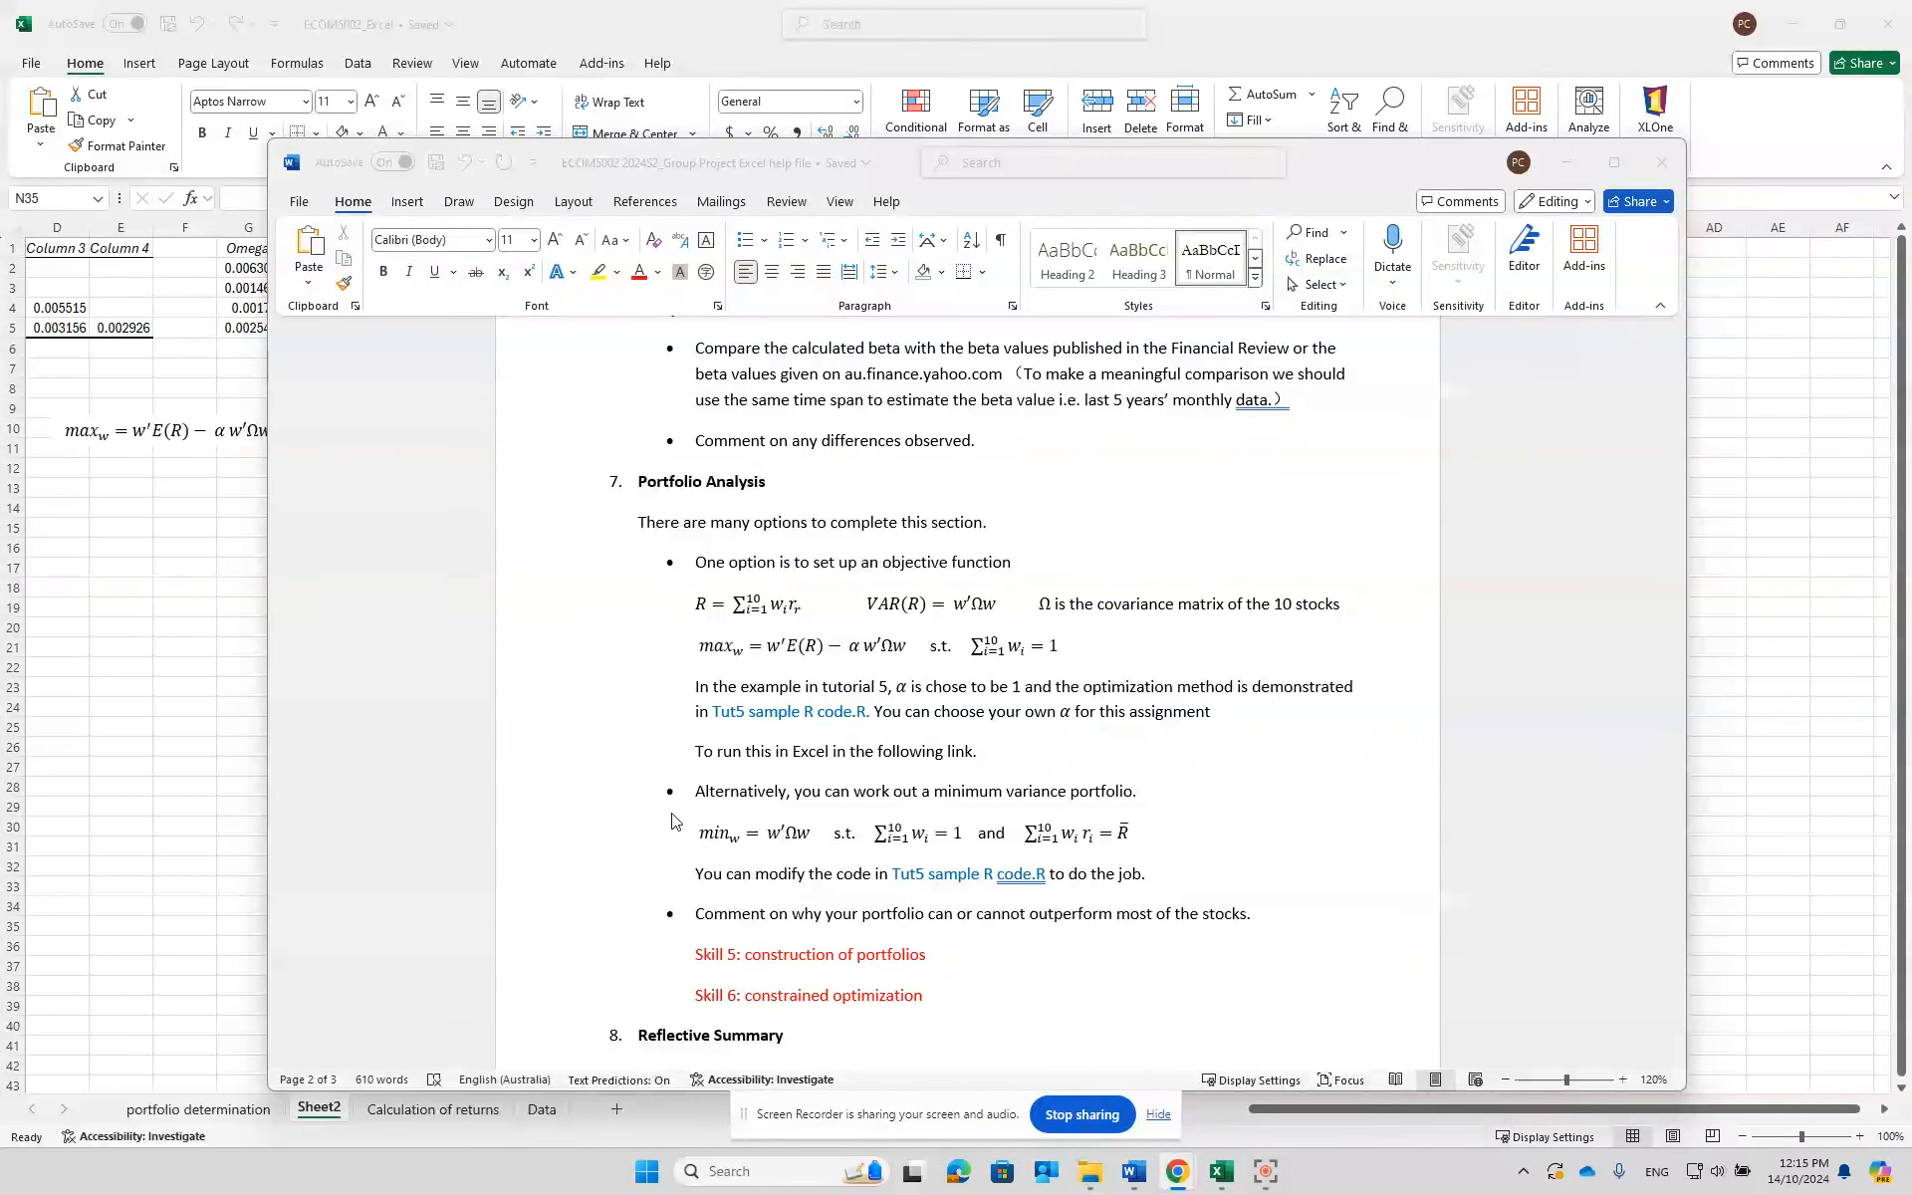
- Capture a screen snip of the minimum-variance formula in the Word document, and switch to the Excel workbook
{"action": "key", "text": "super+shift+s"}
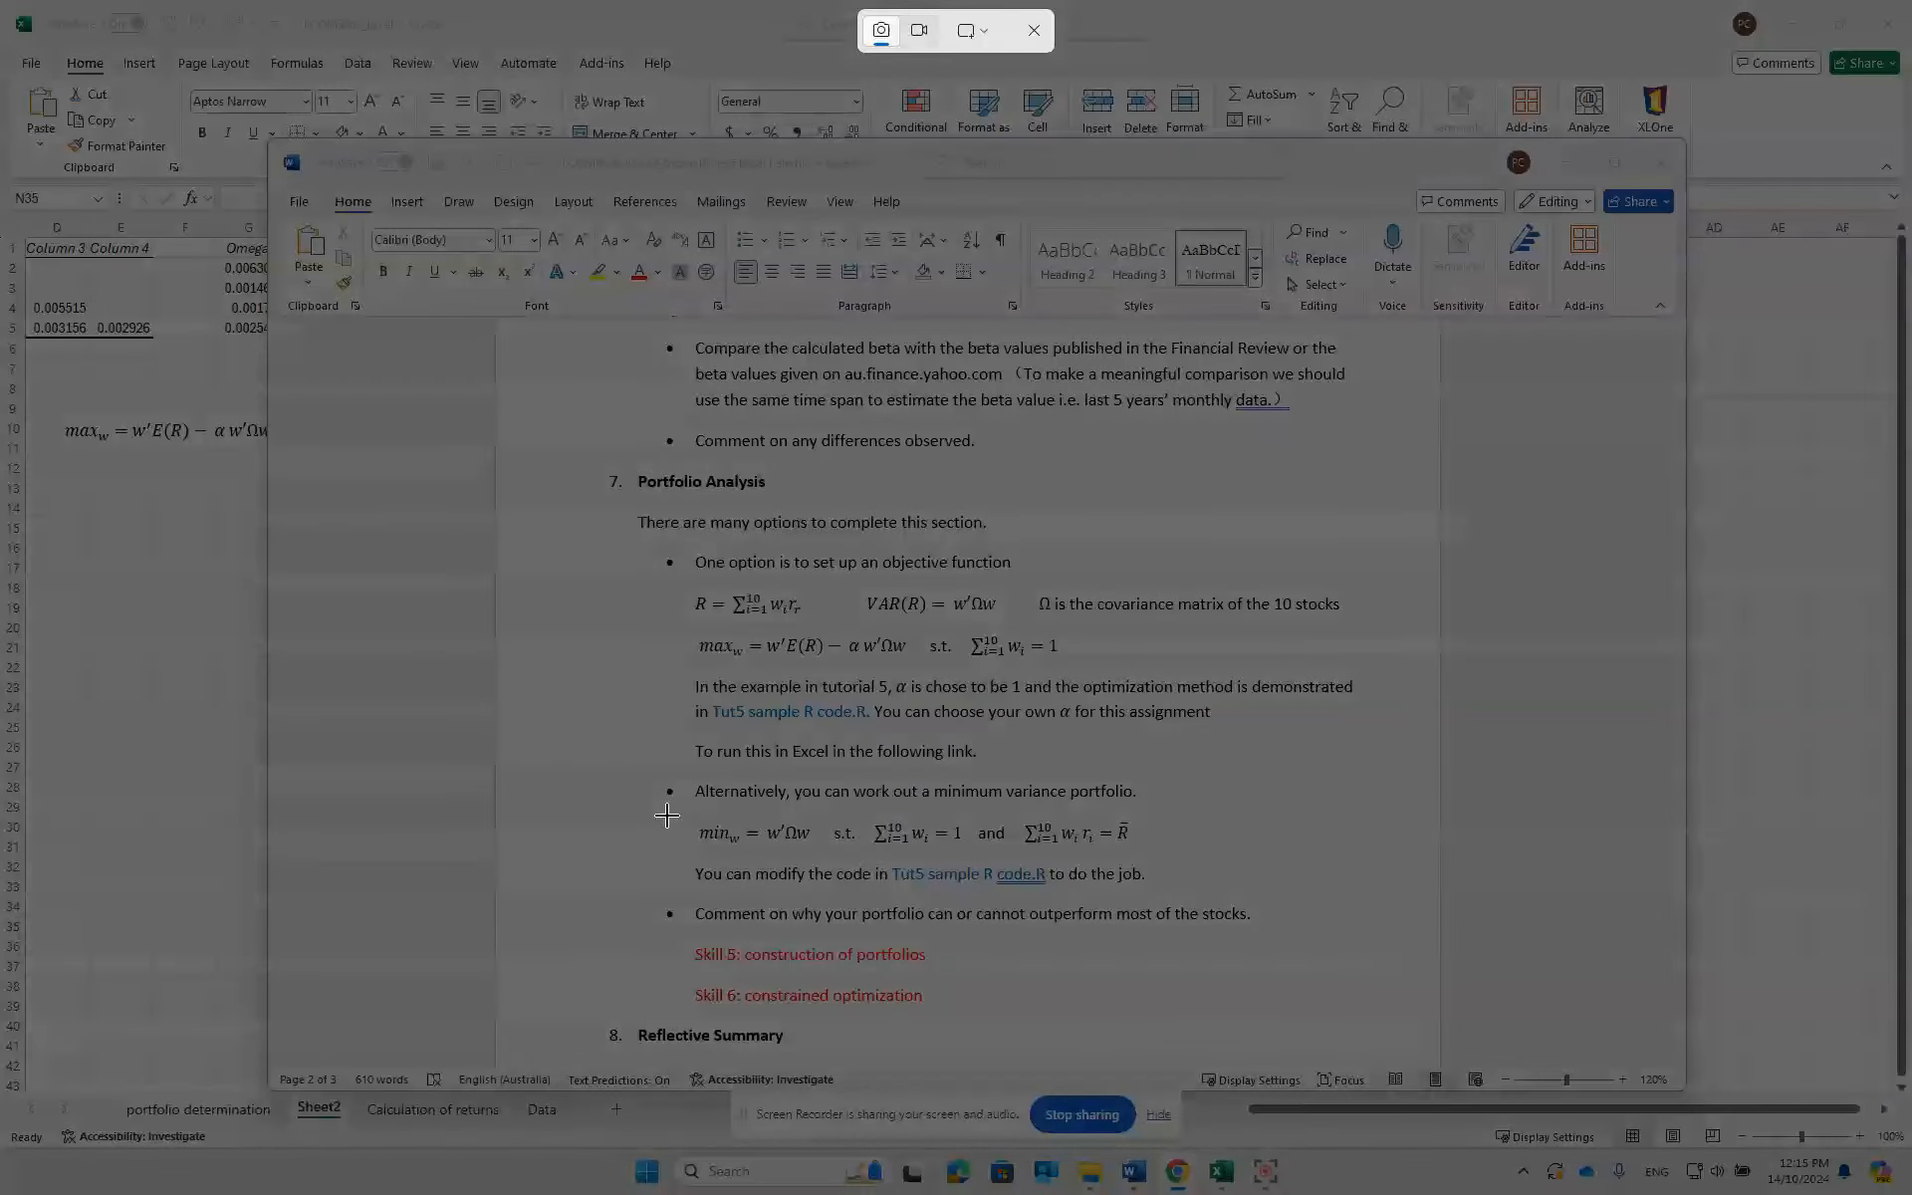
{"action": "left_click_drag", "start_coordinate": [668, 816], "coordinate": [1184, 853]}
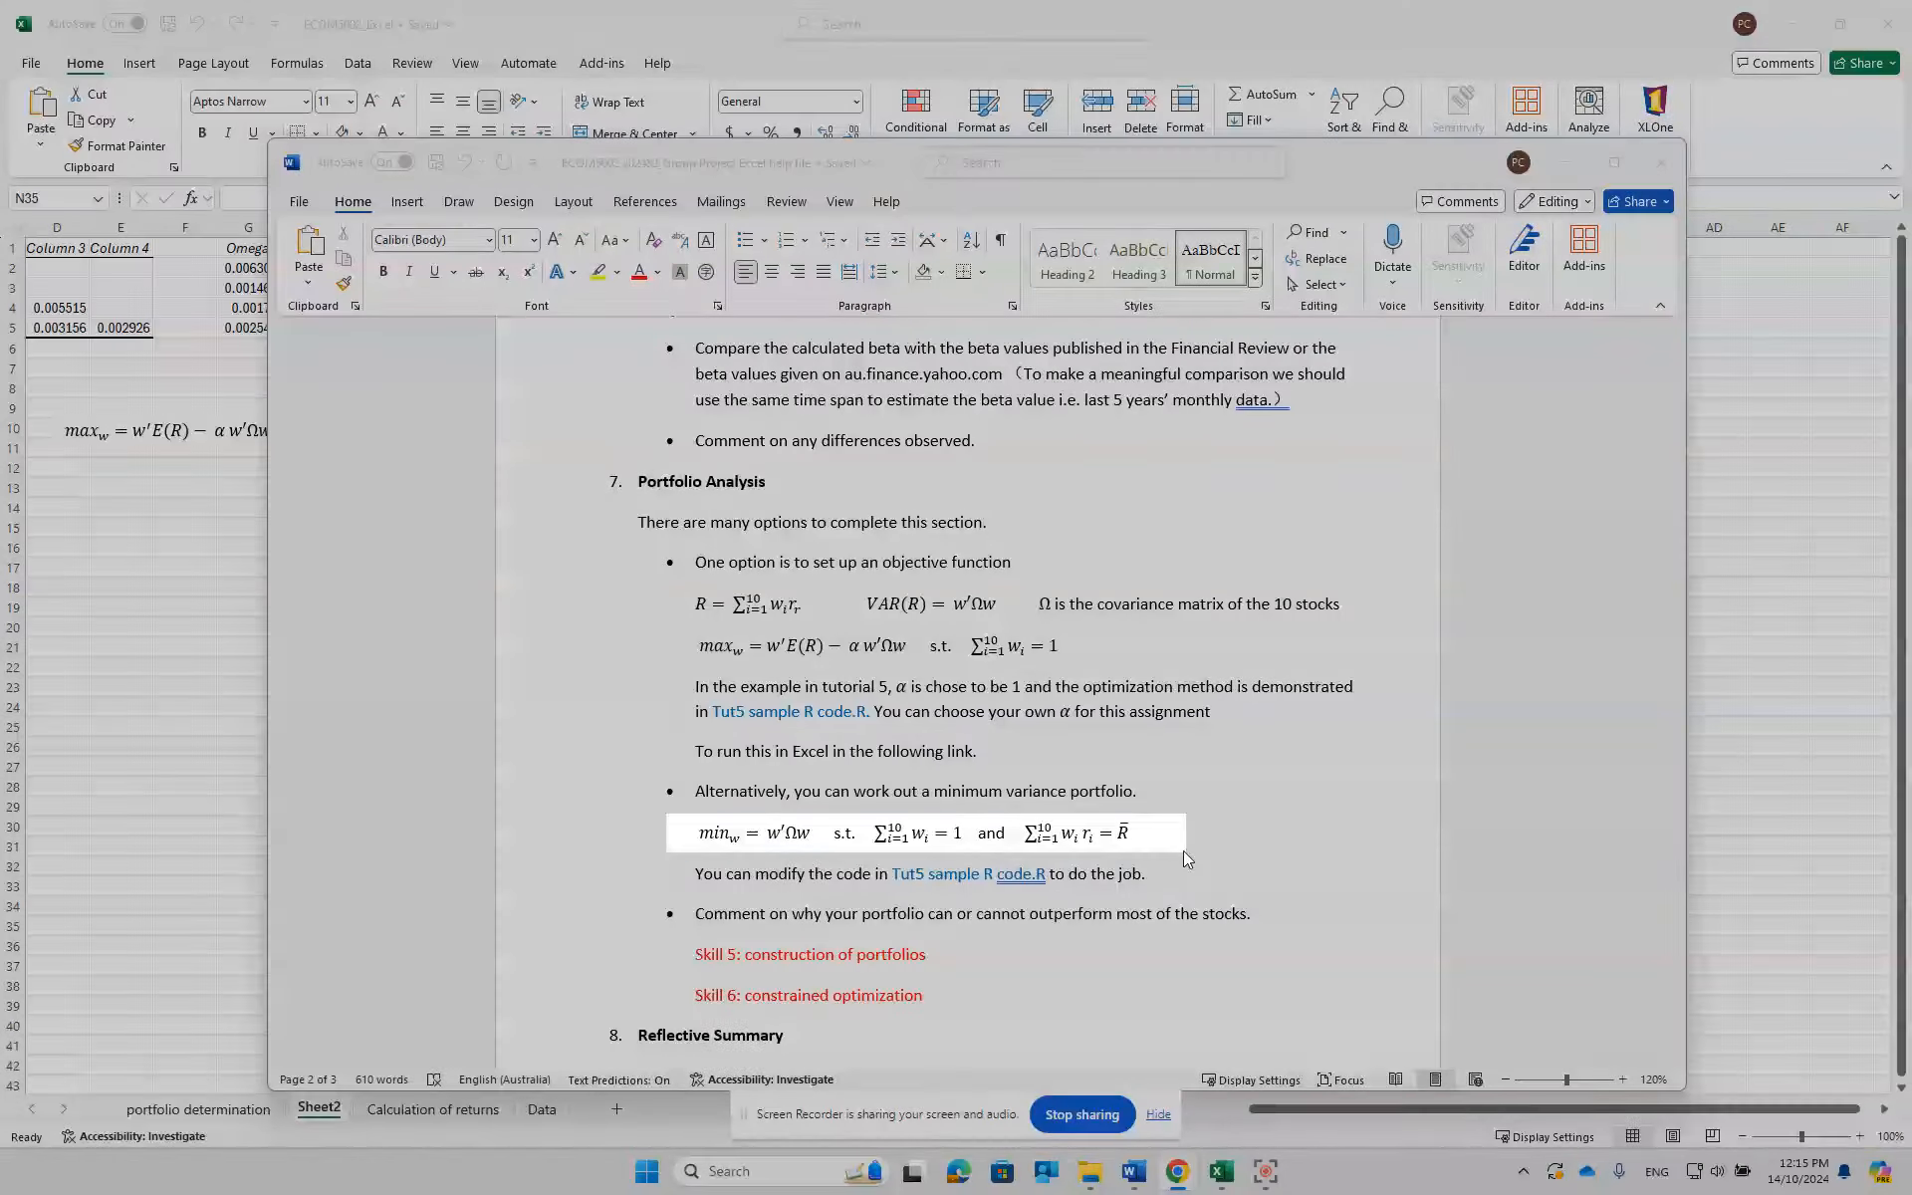
{"action": "left_click", "coordinate": [1756, 741]}
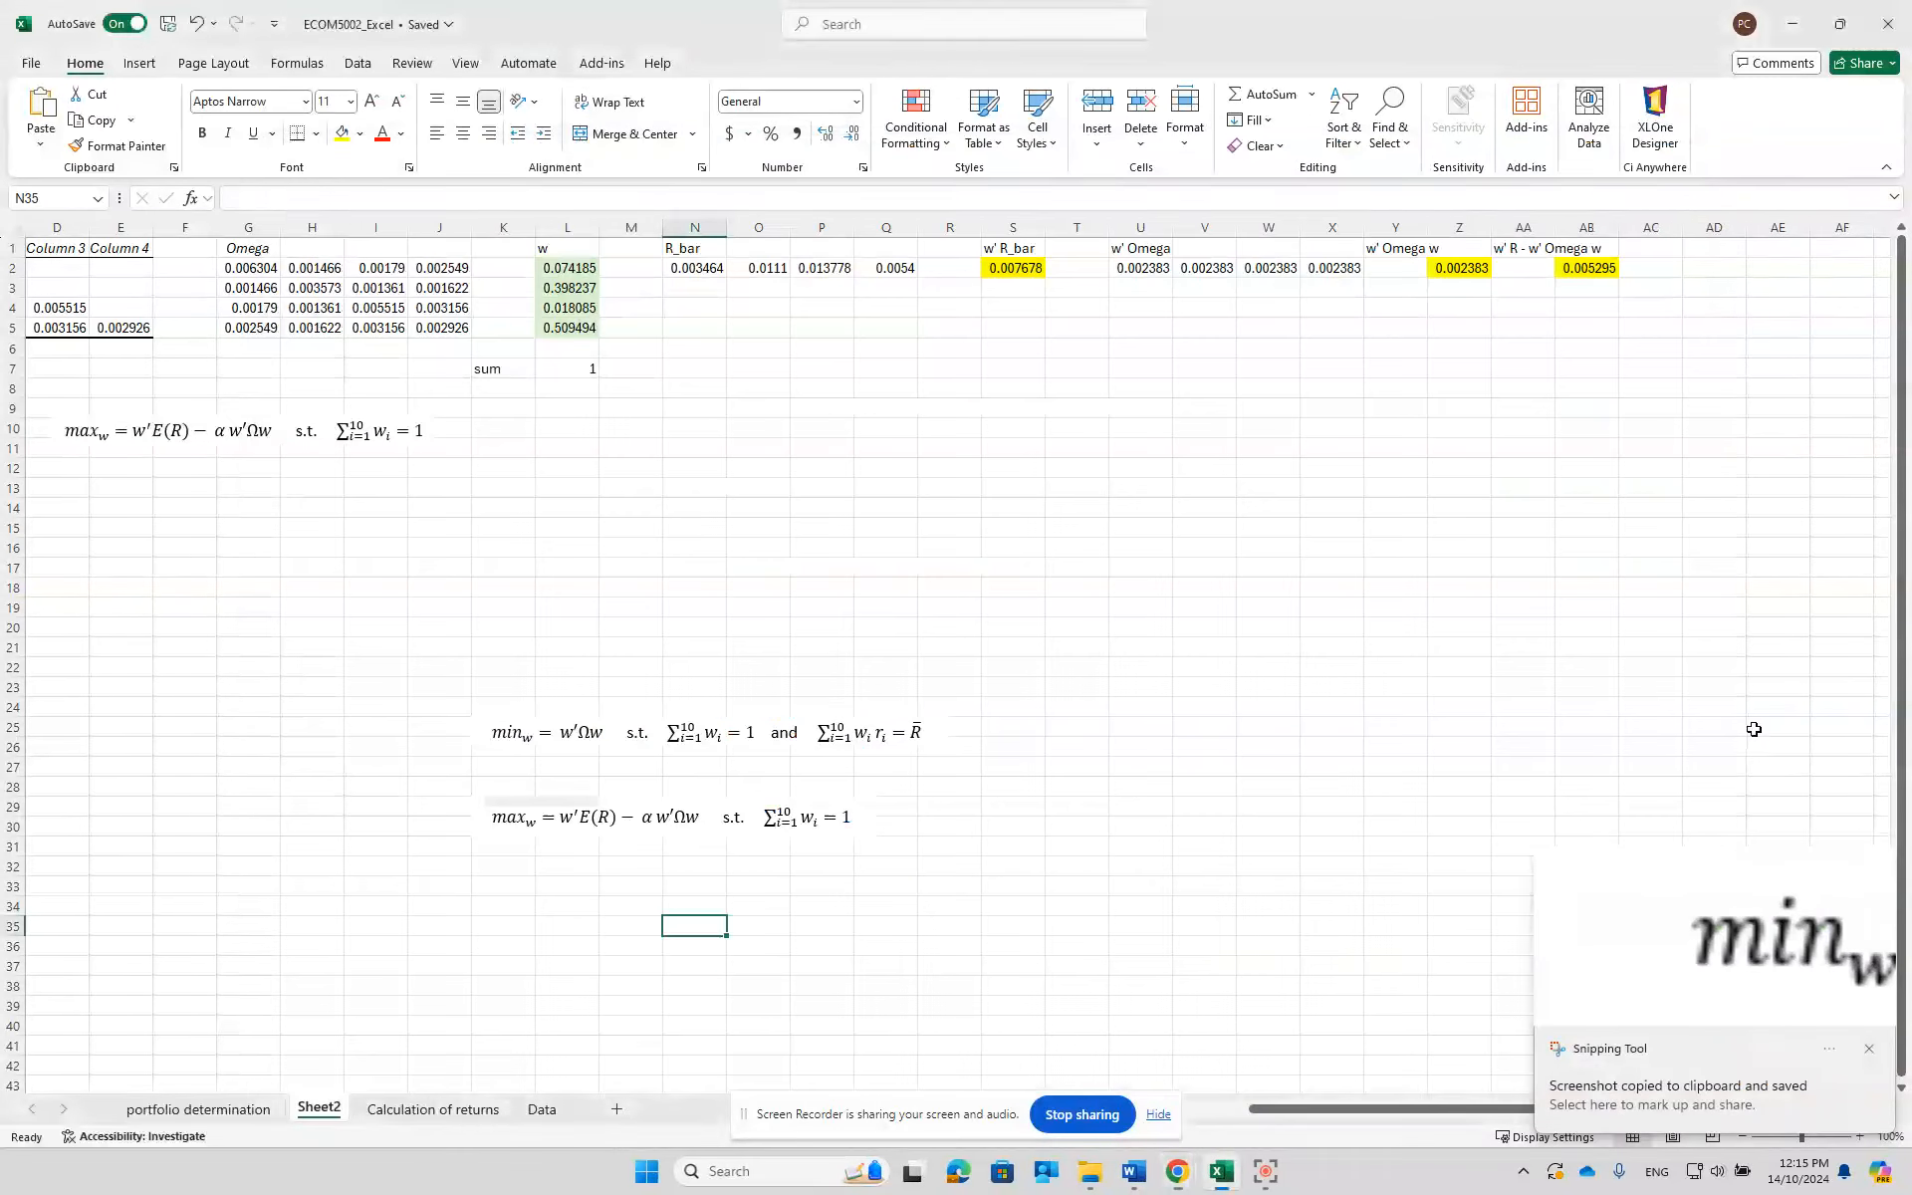
- Move the lower max formula picture on Sheet2 above the min formula picture, to about row 20
{"action": "left_click", "coordinate": [1004, 866]}
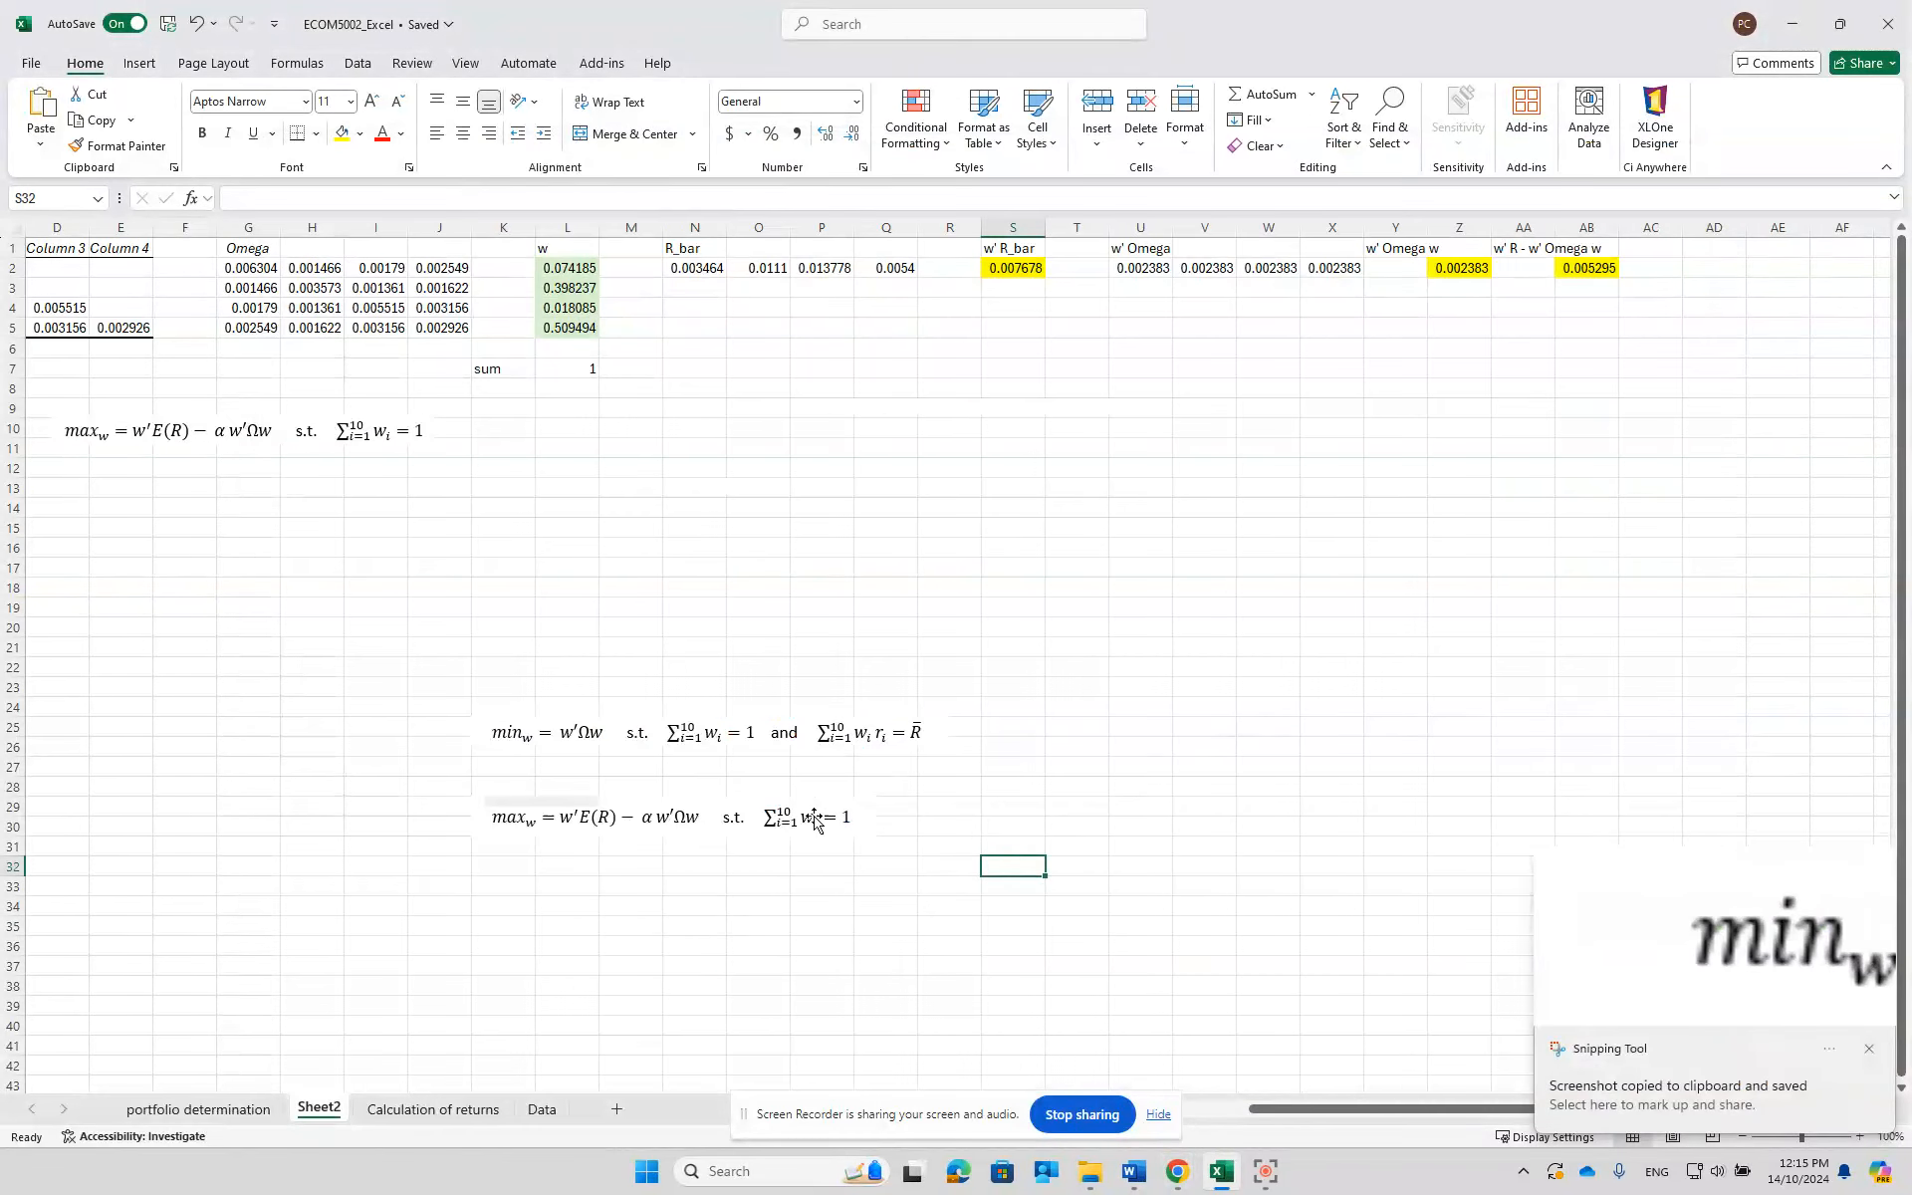
{"action": "left_click", "coordinate": [784, 823]}
{"action": "left_click_drag", "start_coordinate": [785, 822], "coordinate": [784, 630]}
{"action": "left_click", "coordinate": [604, 671]}
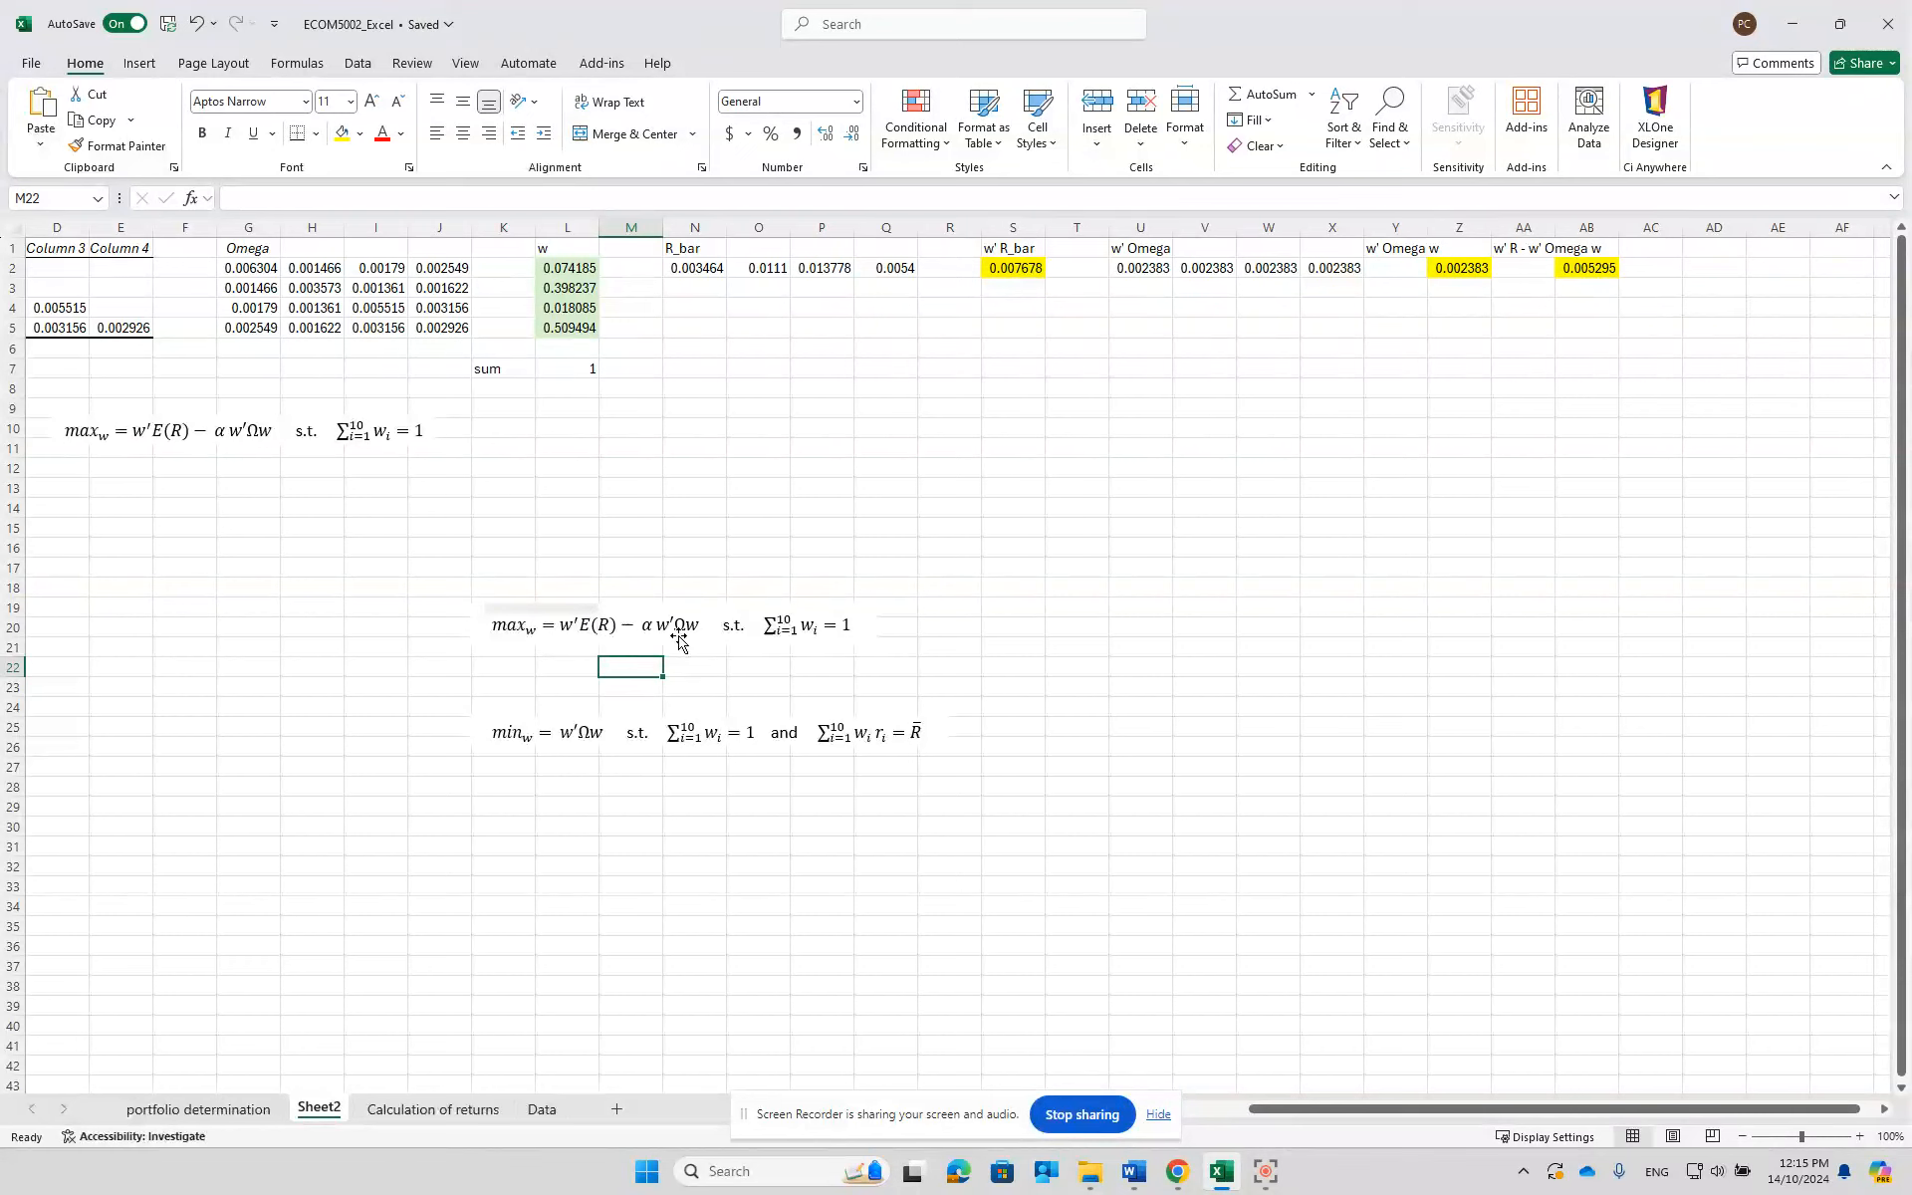
{"action": "left_click", "coordinate": [565, 789]}
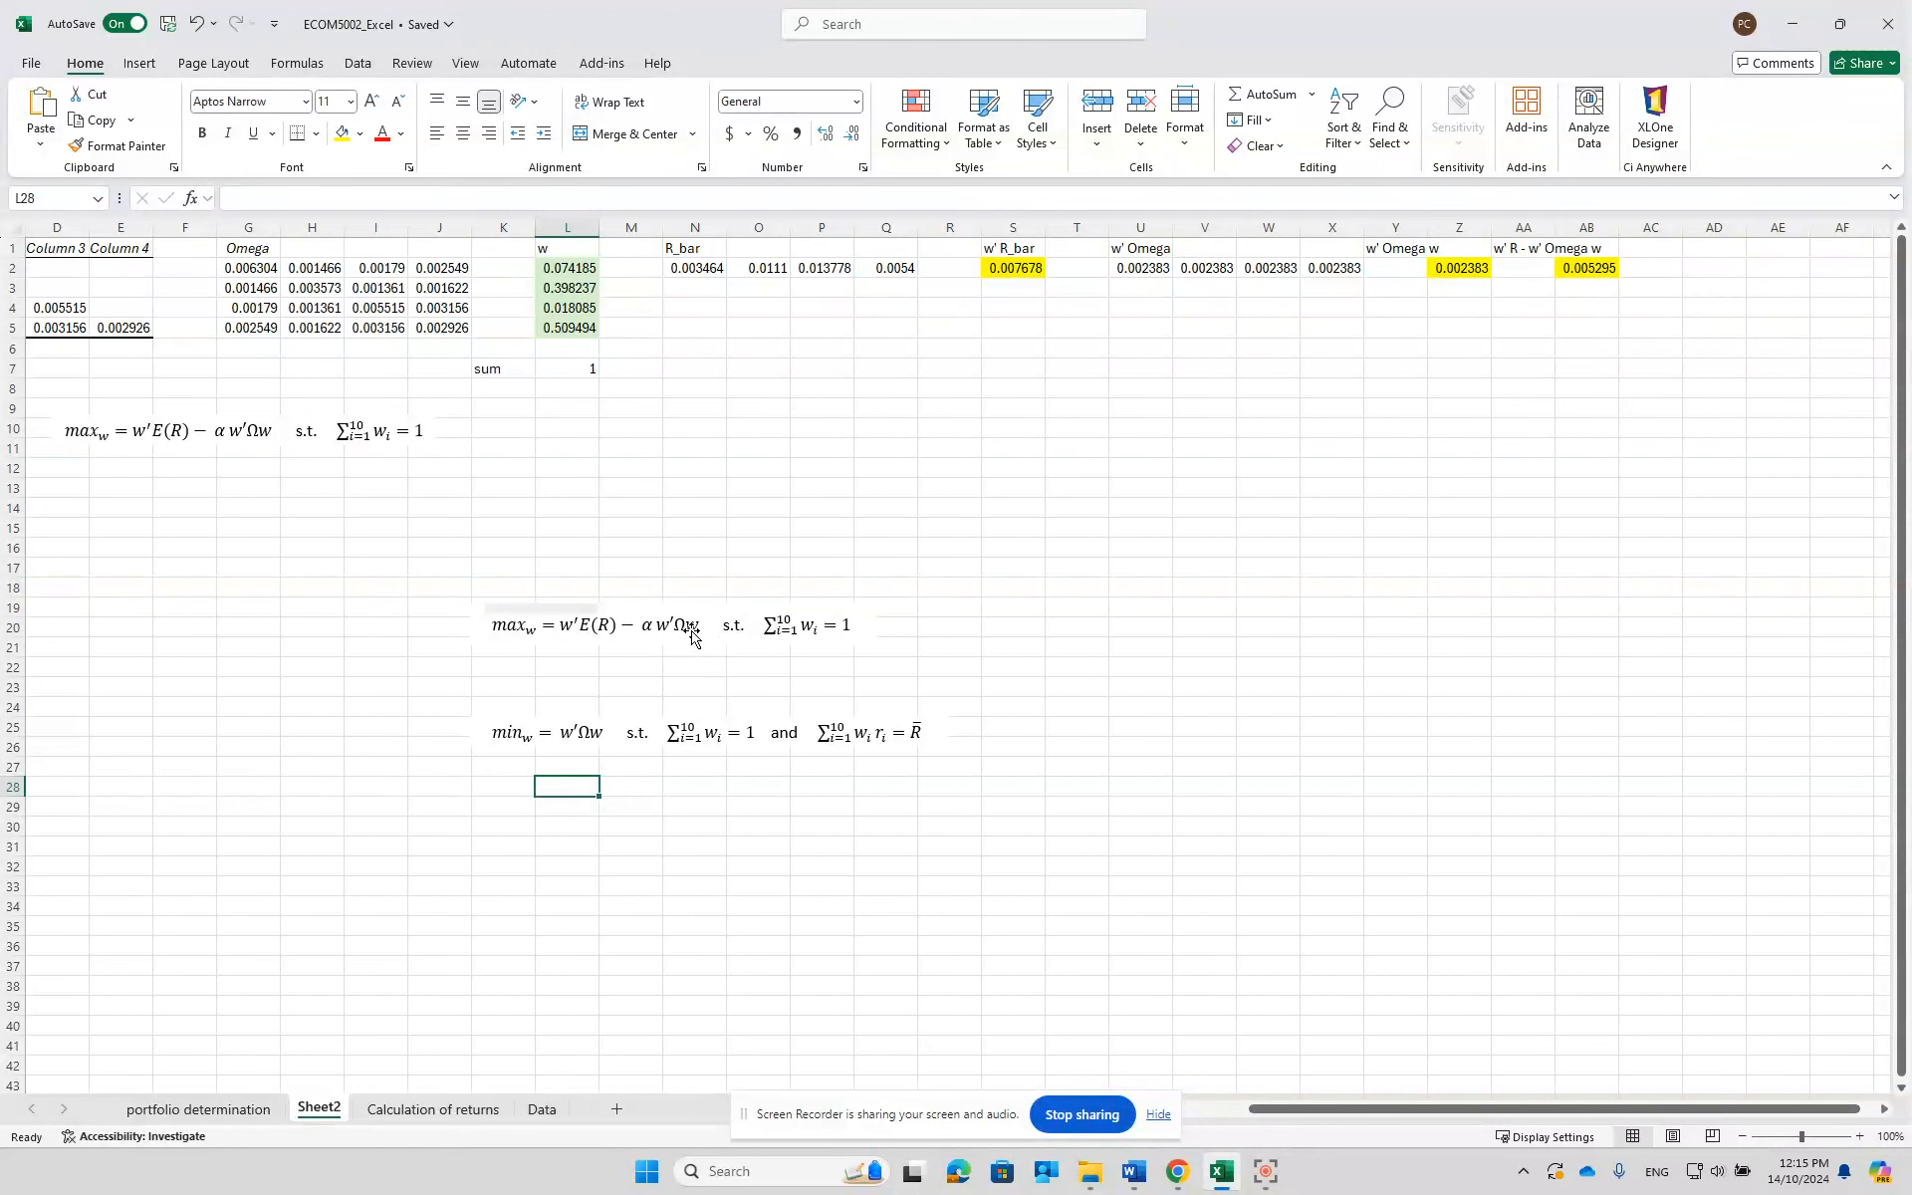
- On the Calculation of returns sheet, enter an AVERAGE of the RHCR returns G3:G46 in cell G65
{"action": "left_click", "coordinate": [455, 1111]}
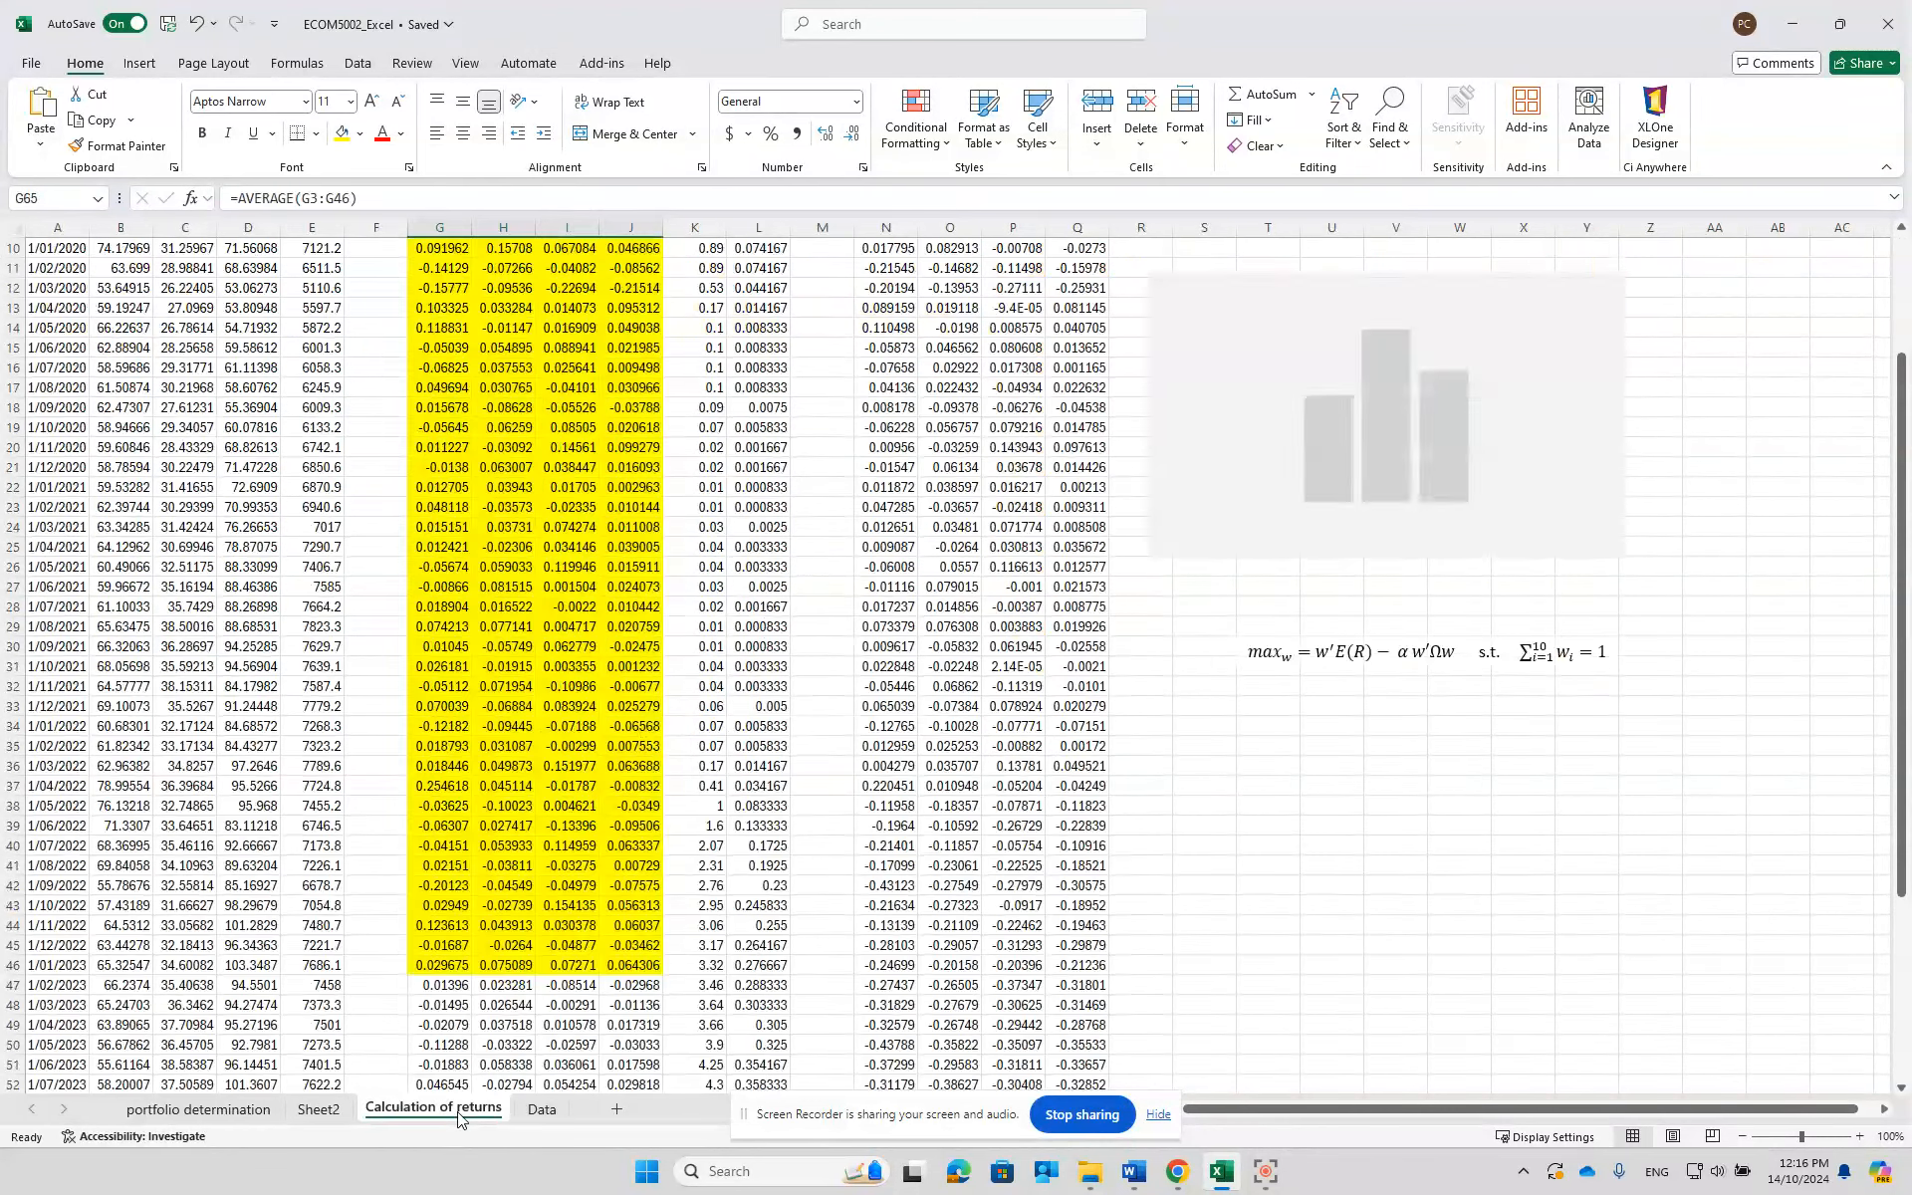
{"action": "scroll", "coordinate": [640, 588], "scroll_direction": "up", "scroll_amount": 3}
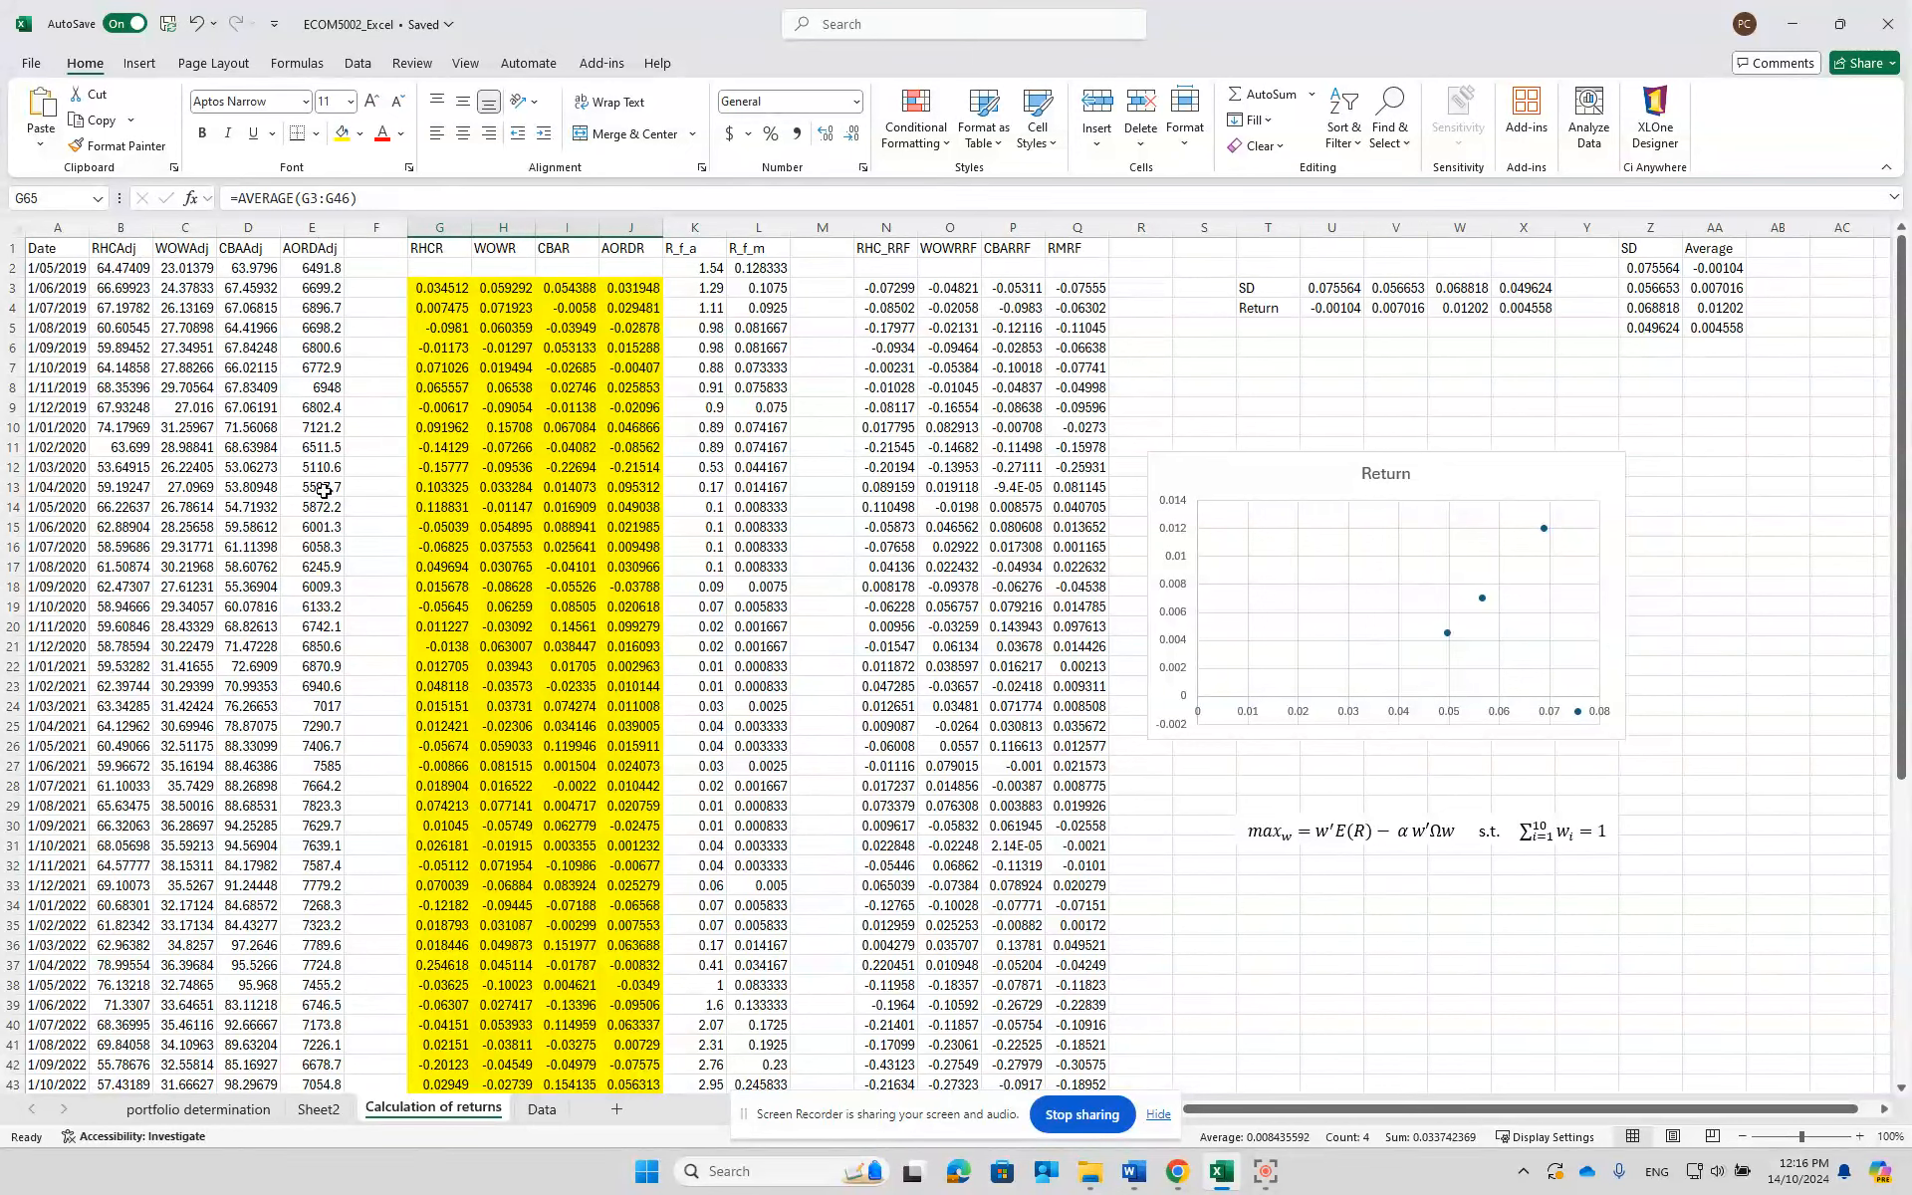
{"action": "left_click", "coordinate": [431, 289]}
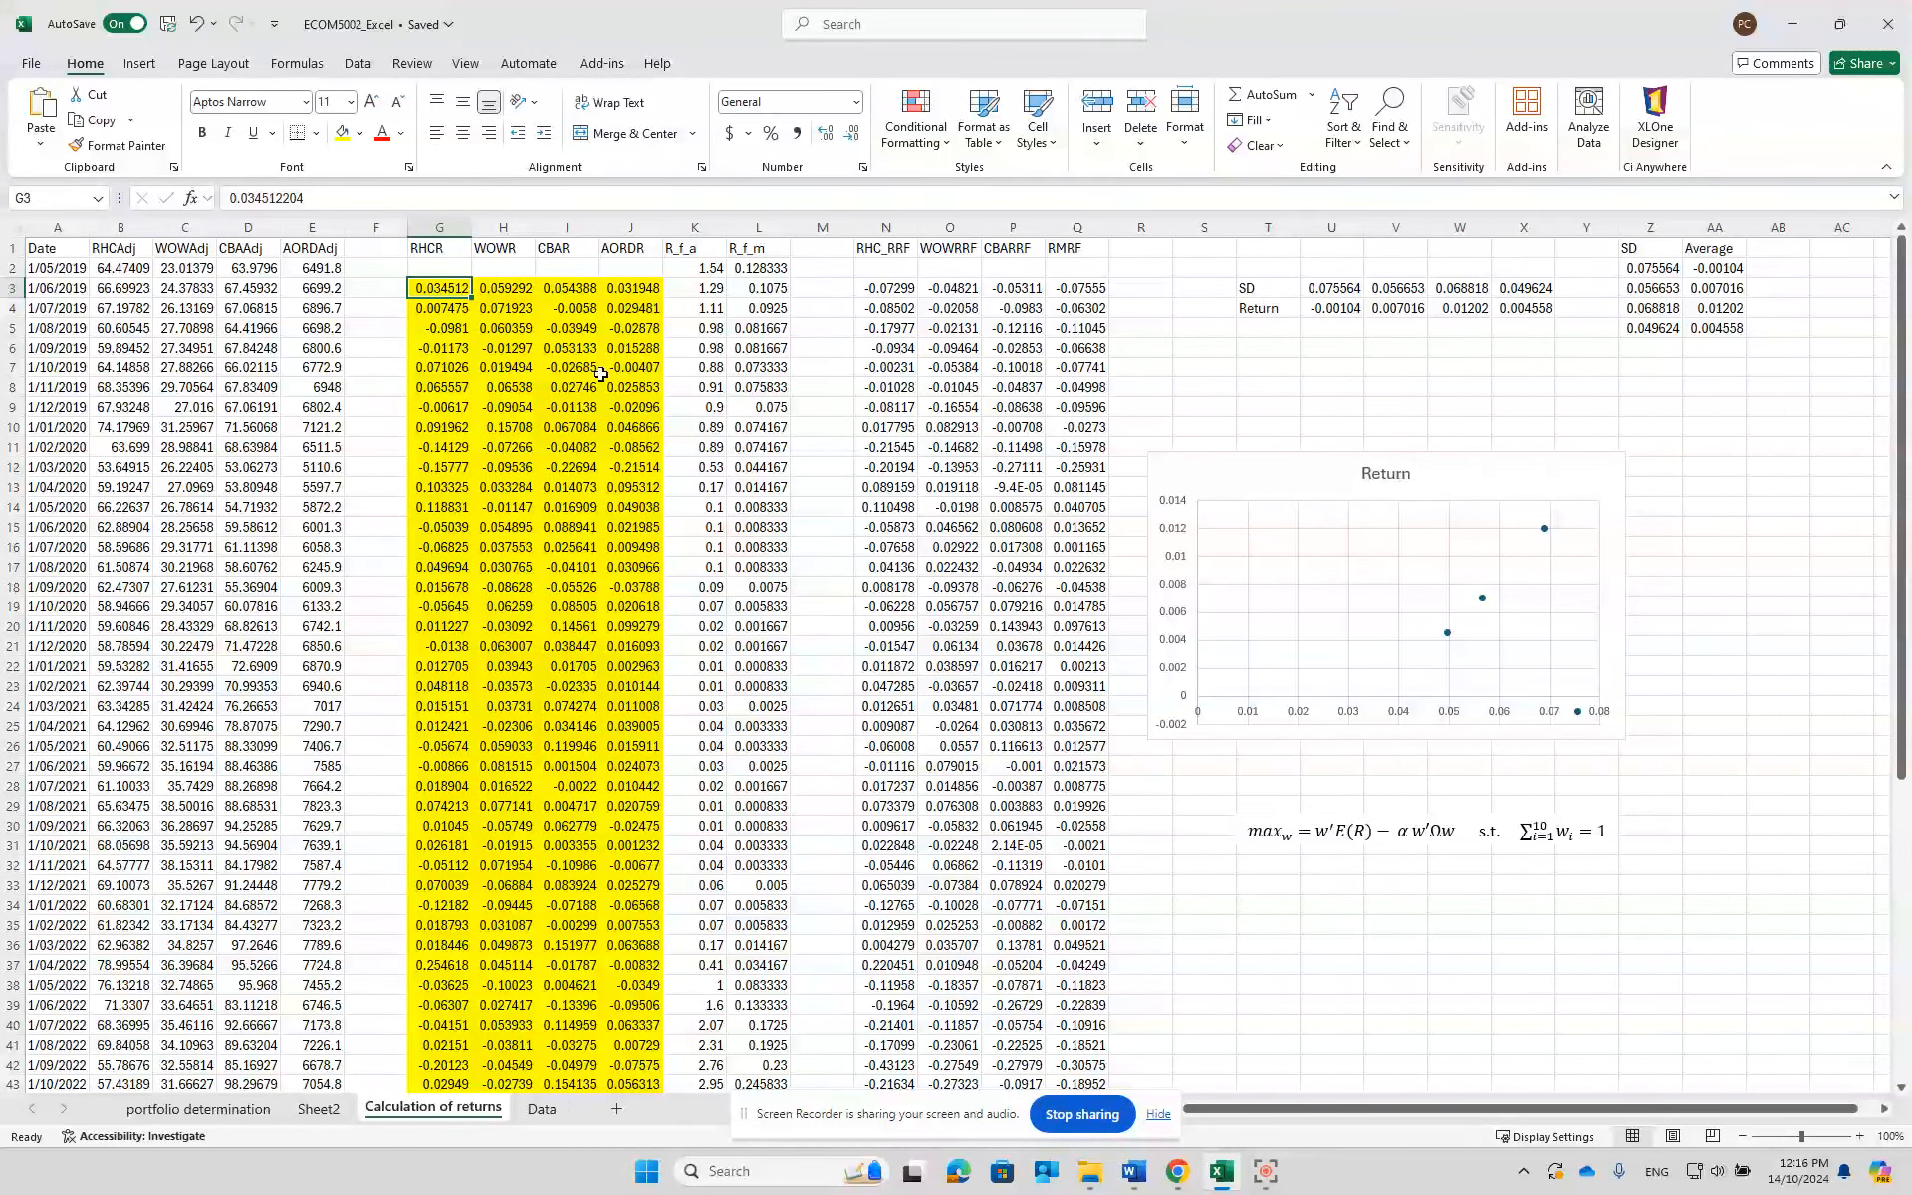
{"action": "scroll", "coordinate": [582, 546], "scroll_direction": "down", "scroll_amount": 9}
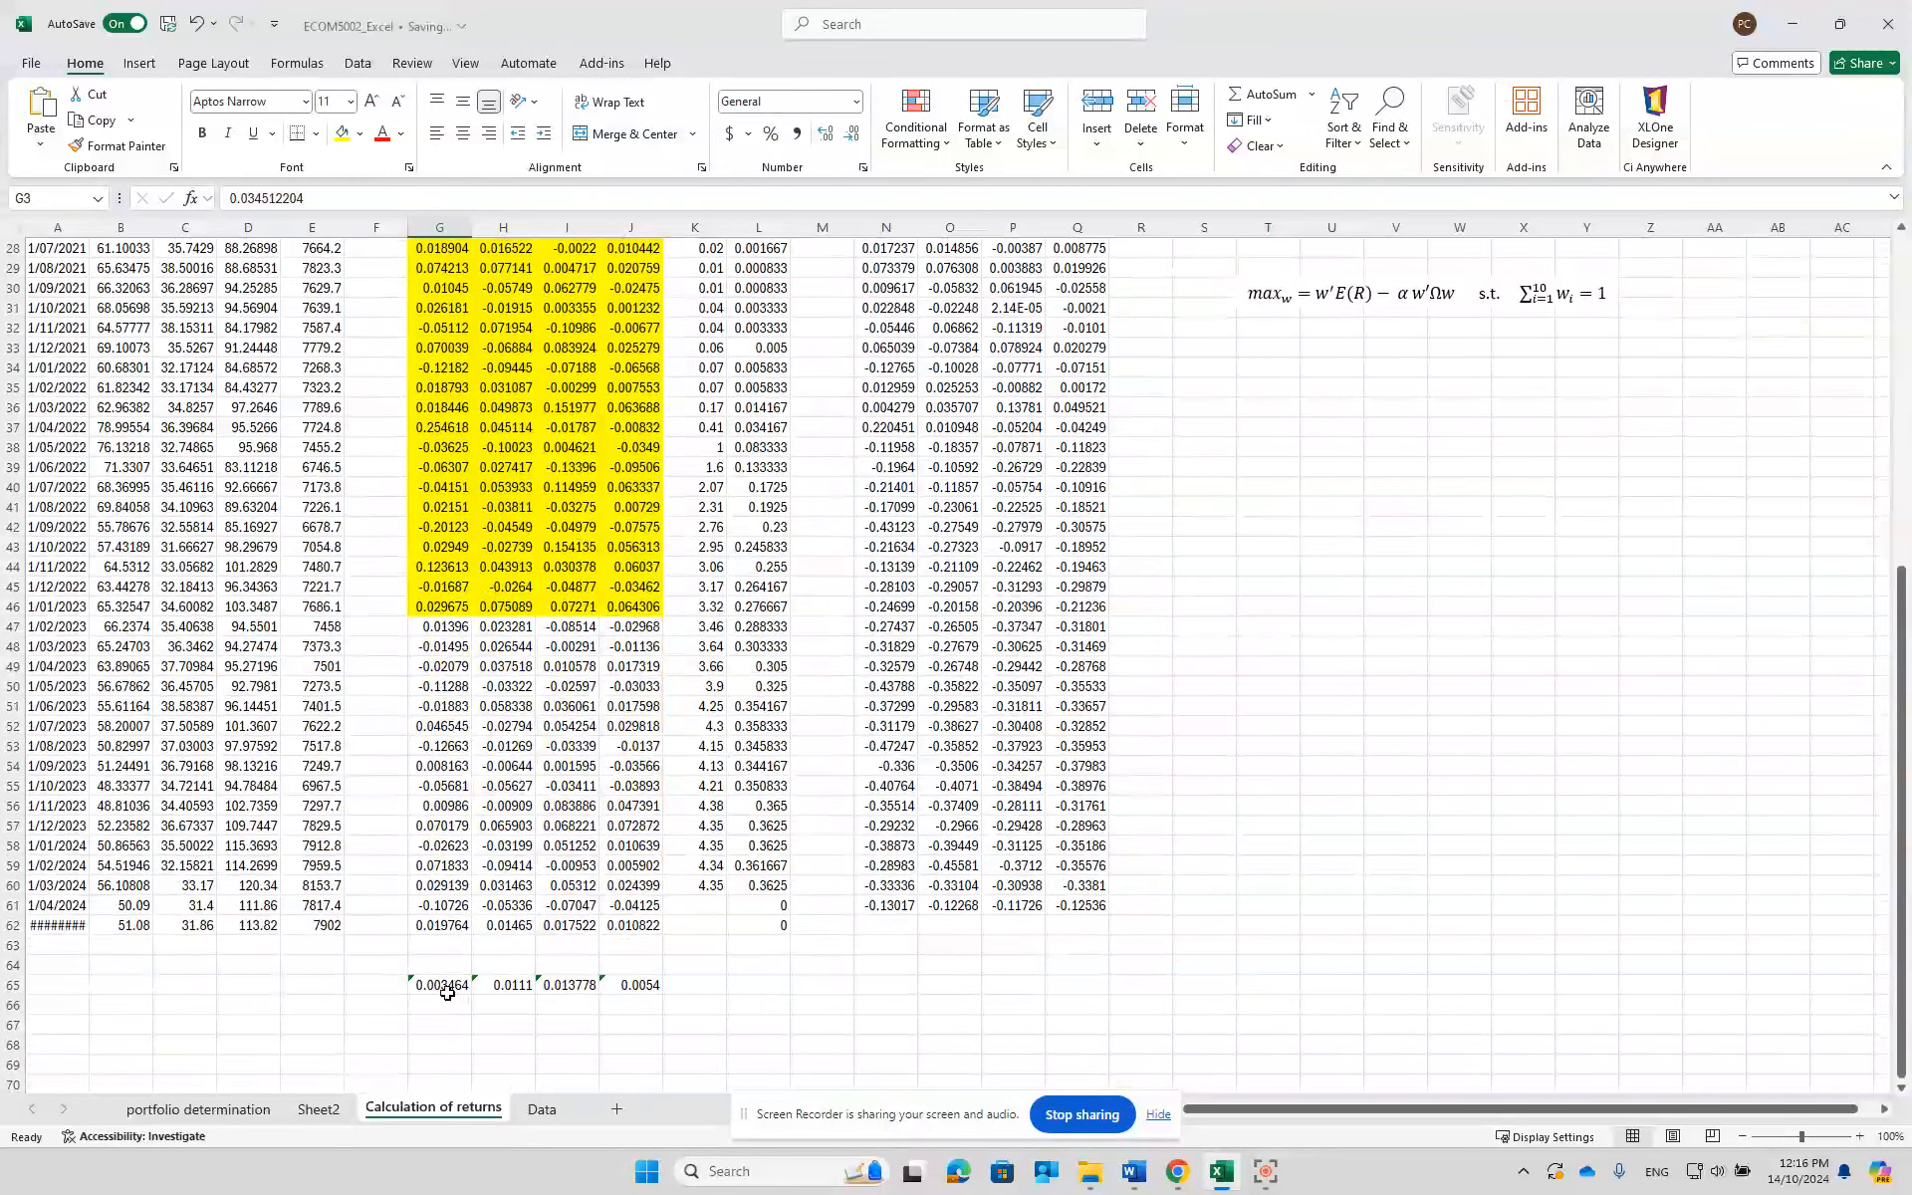
{"action": "left_click", "coordinate": [448, 988]}
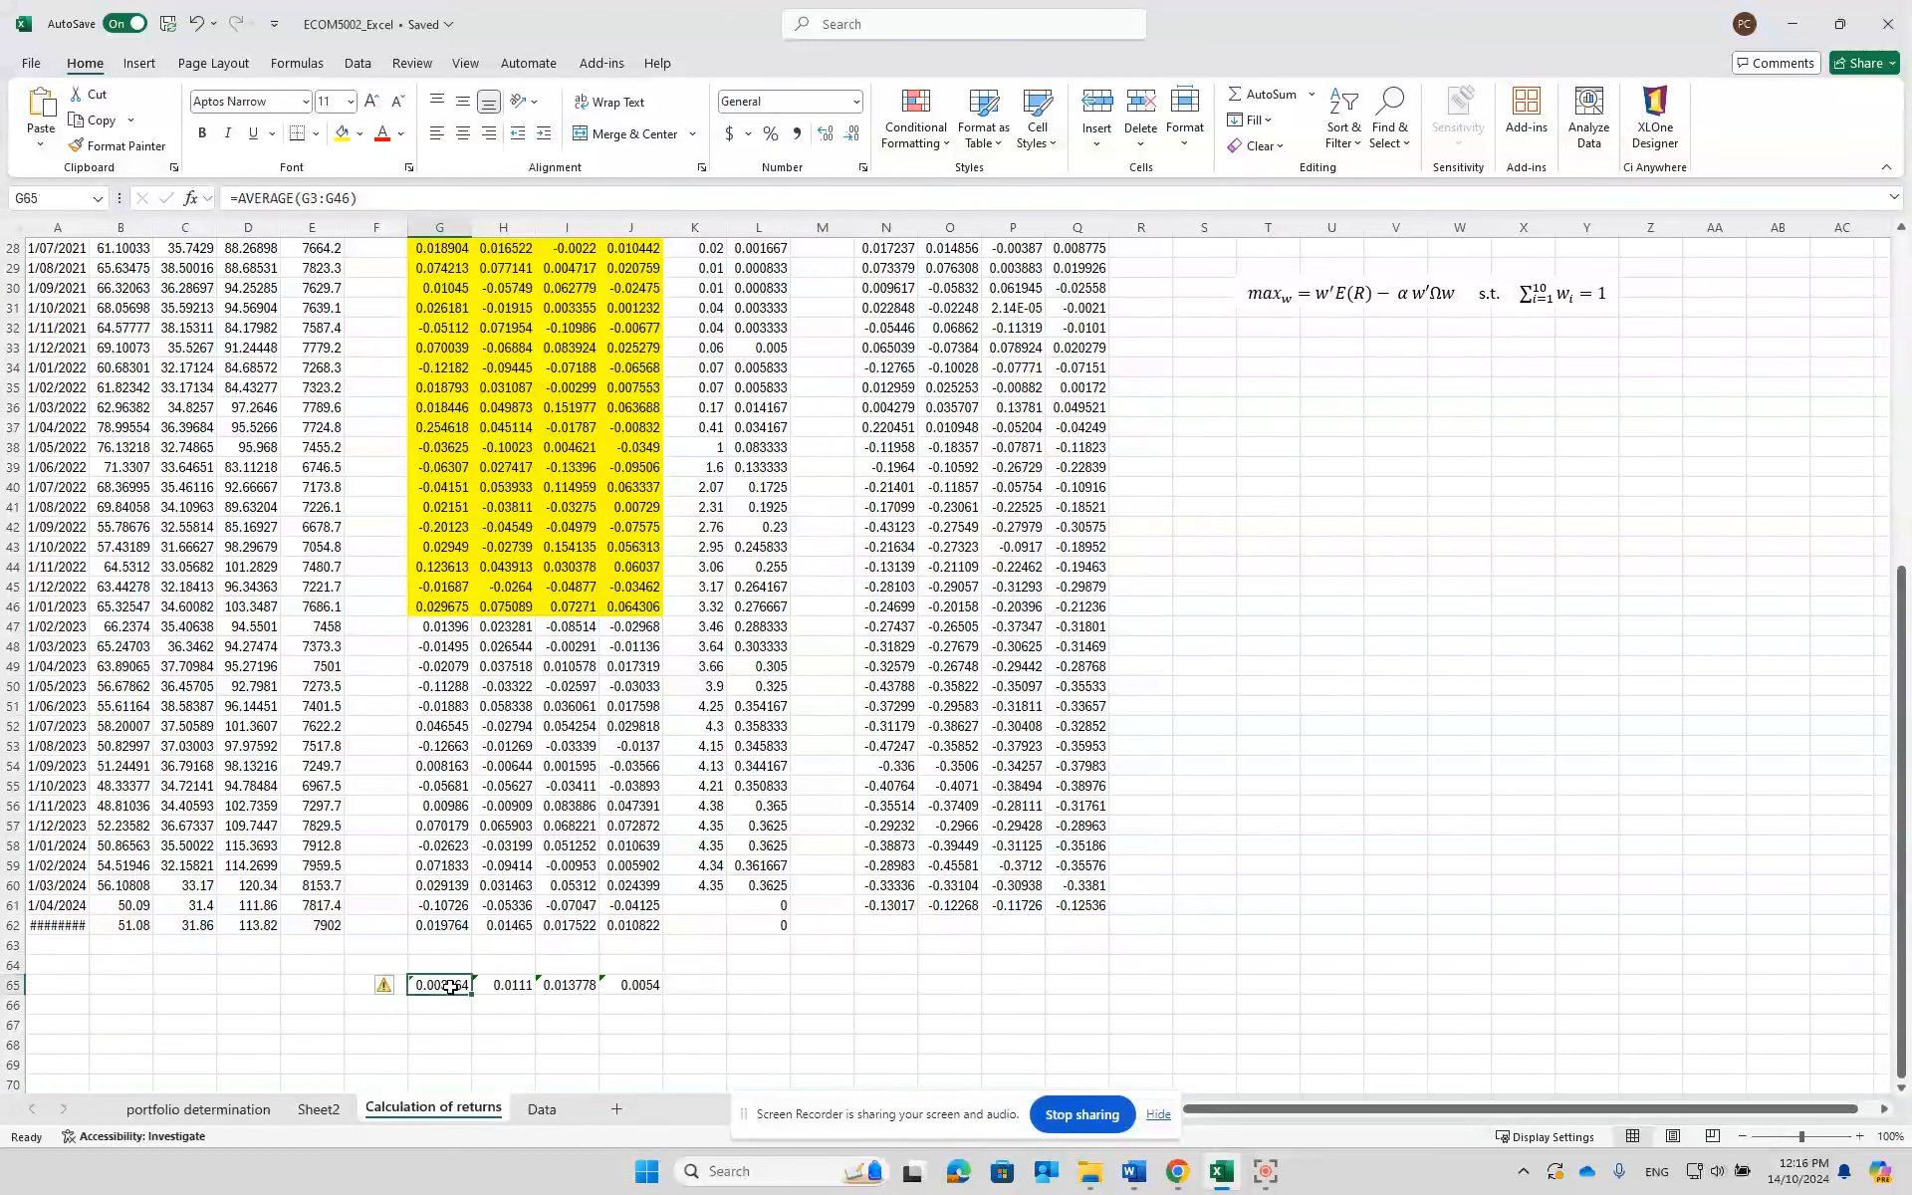
{"action": "type", "text": "="}
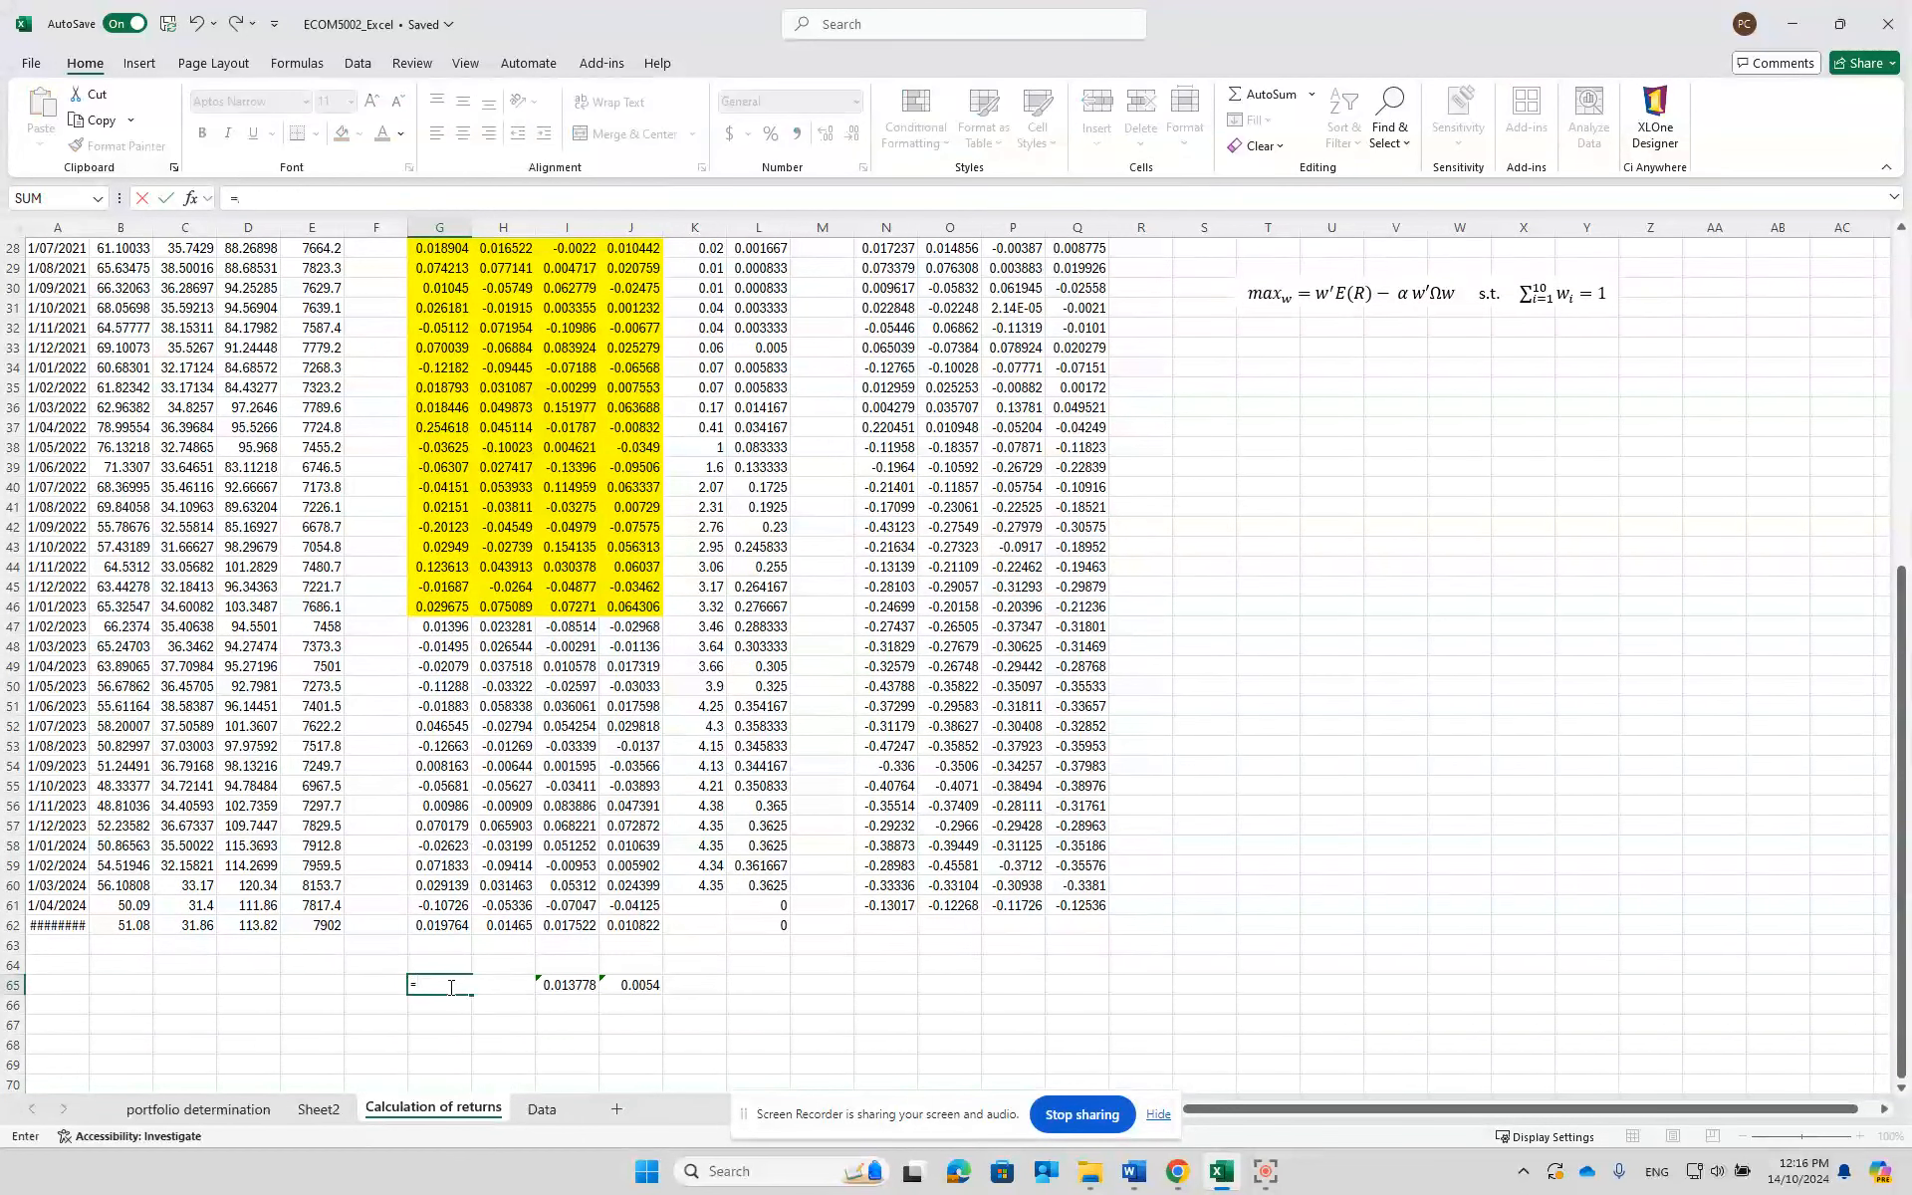
{"action": "type", "text": "aver"}
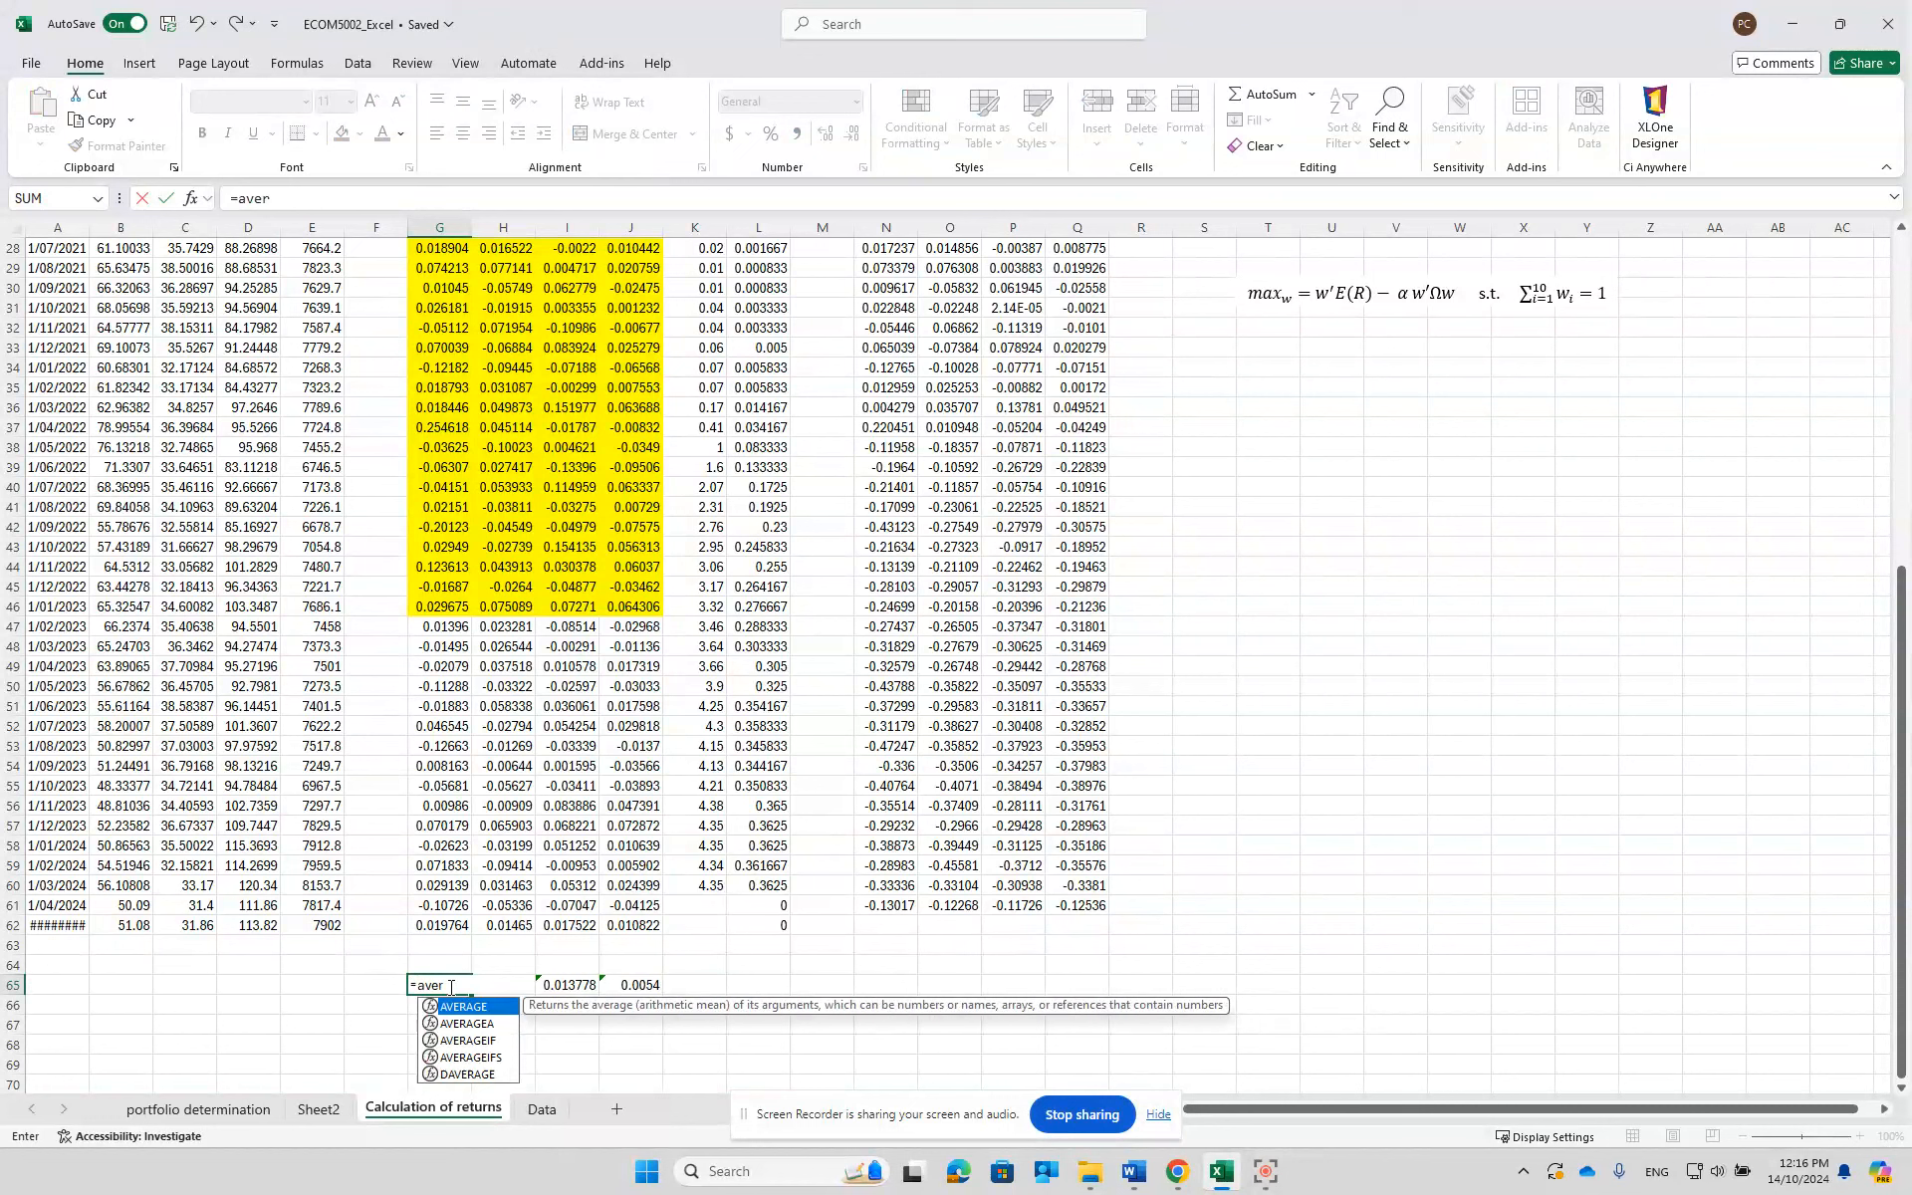
{"action": "type", "text": "age("}
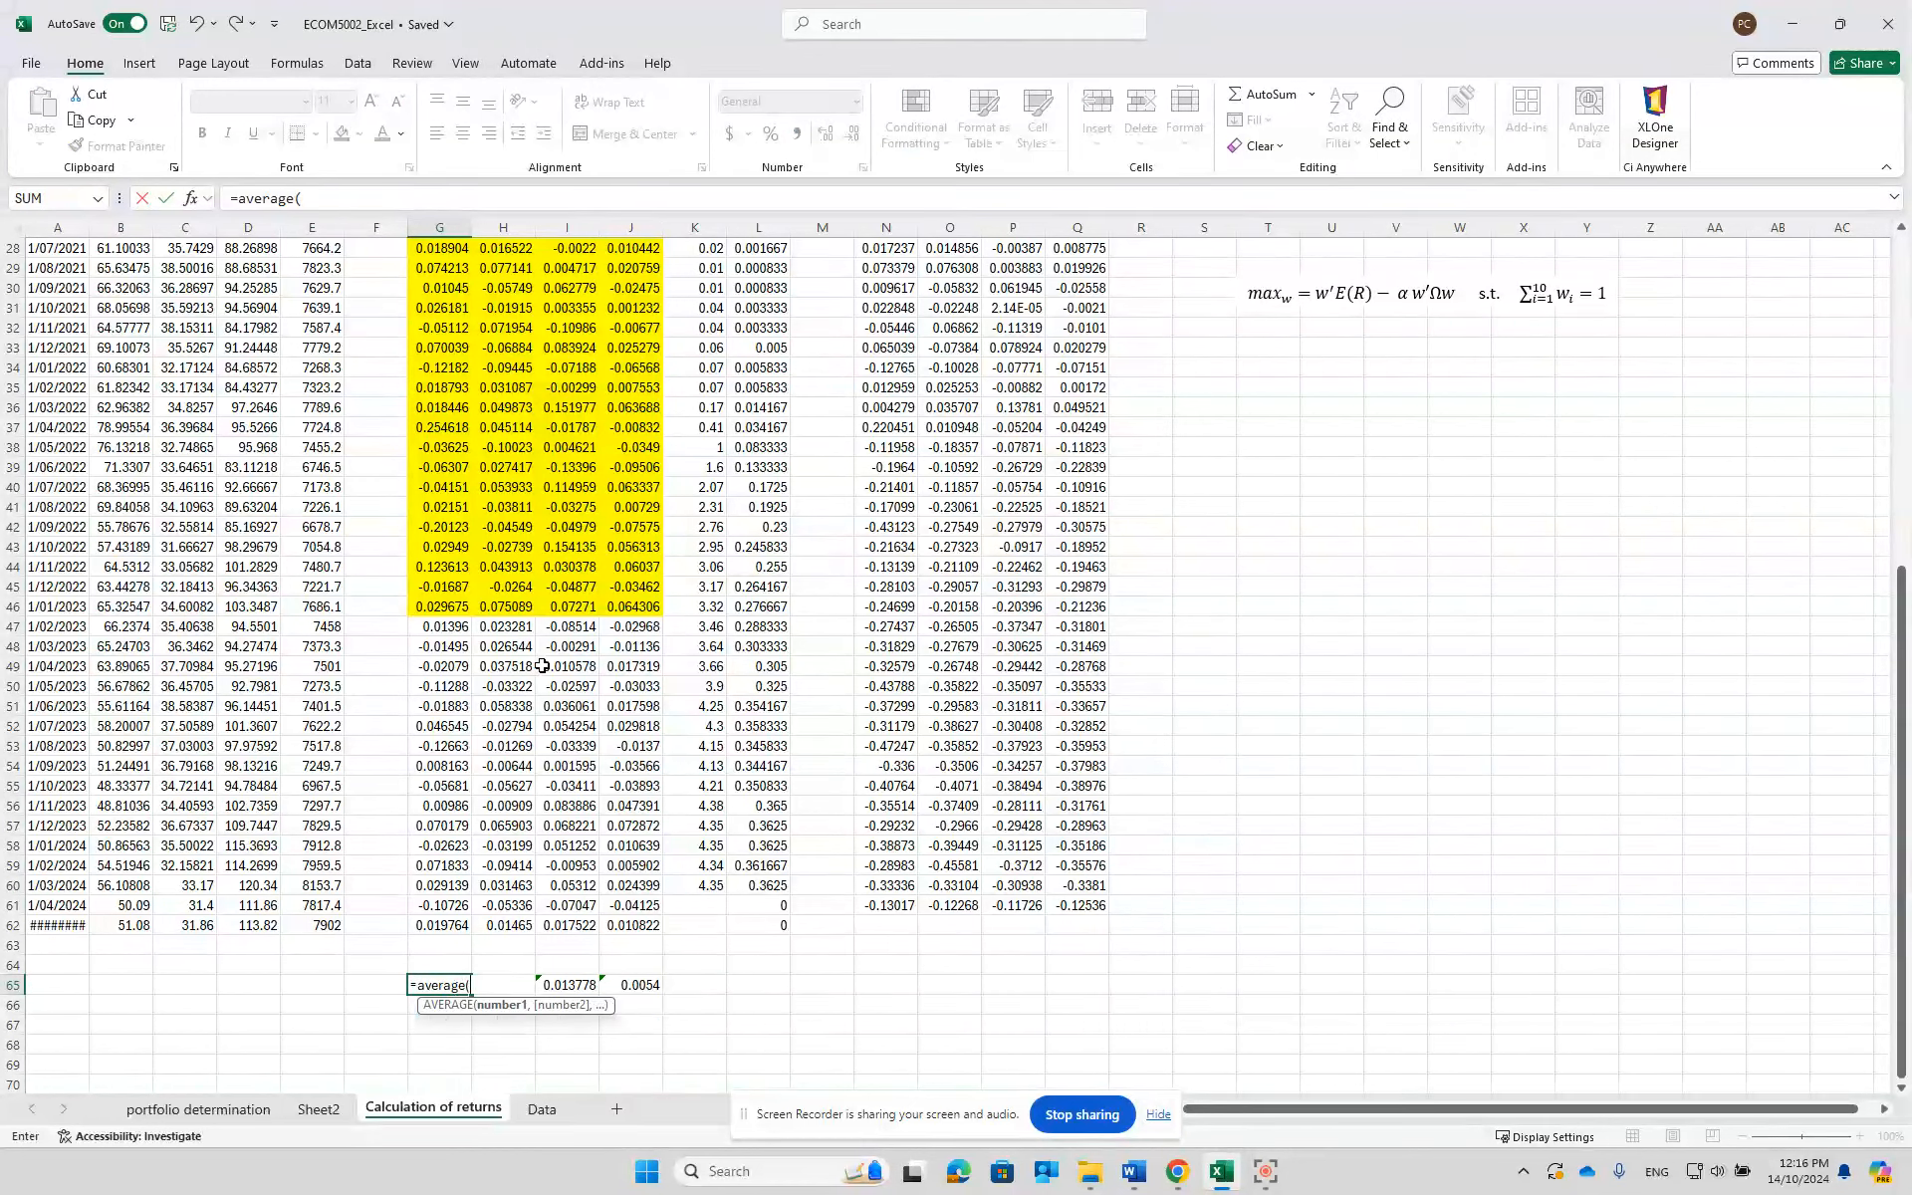
{"action": "scroll", "coordinate": [518, 570], "scroll_direction": "up", "scroll_amount": 9}
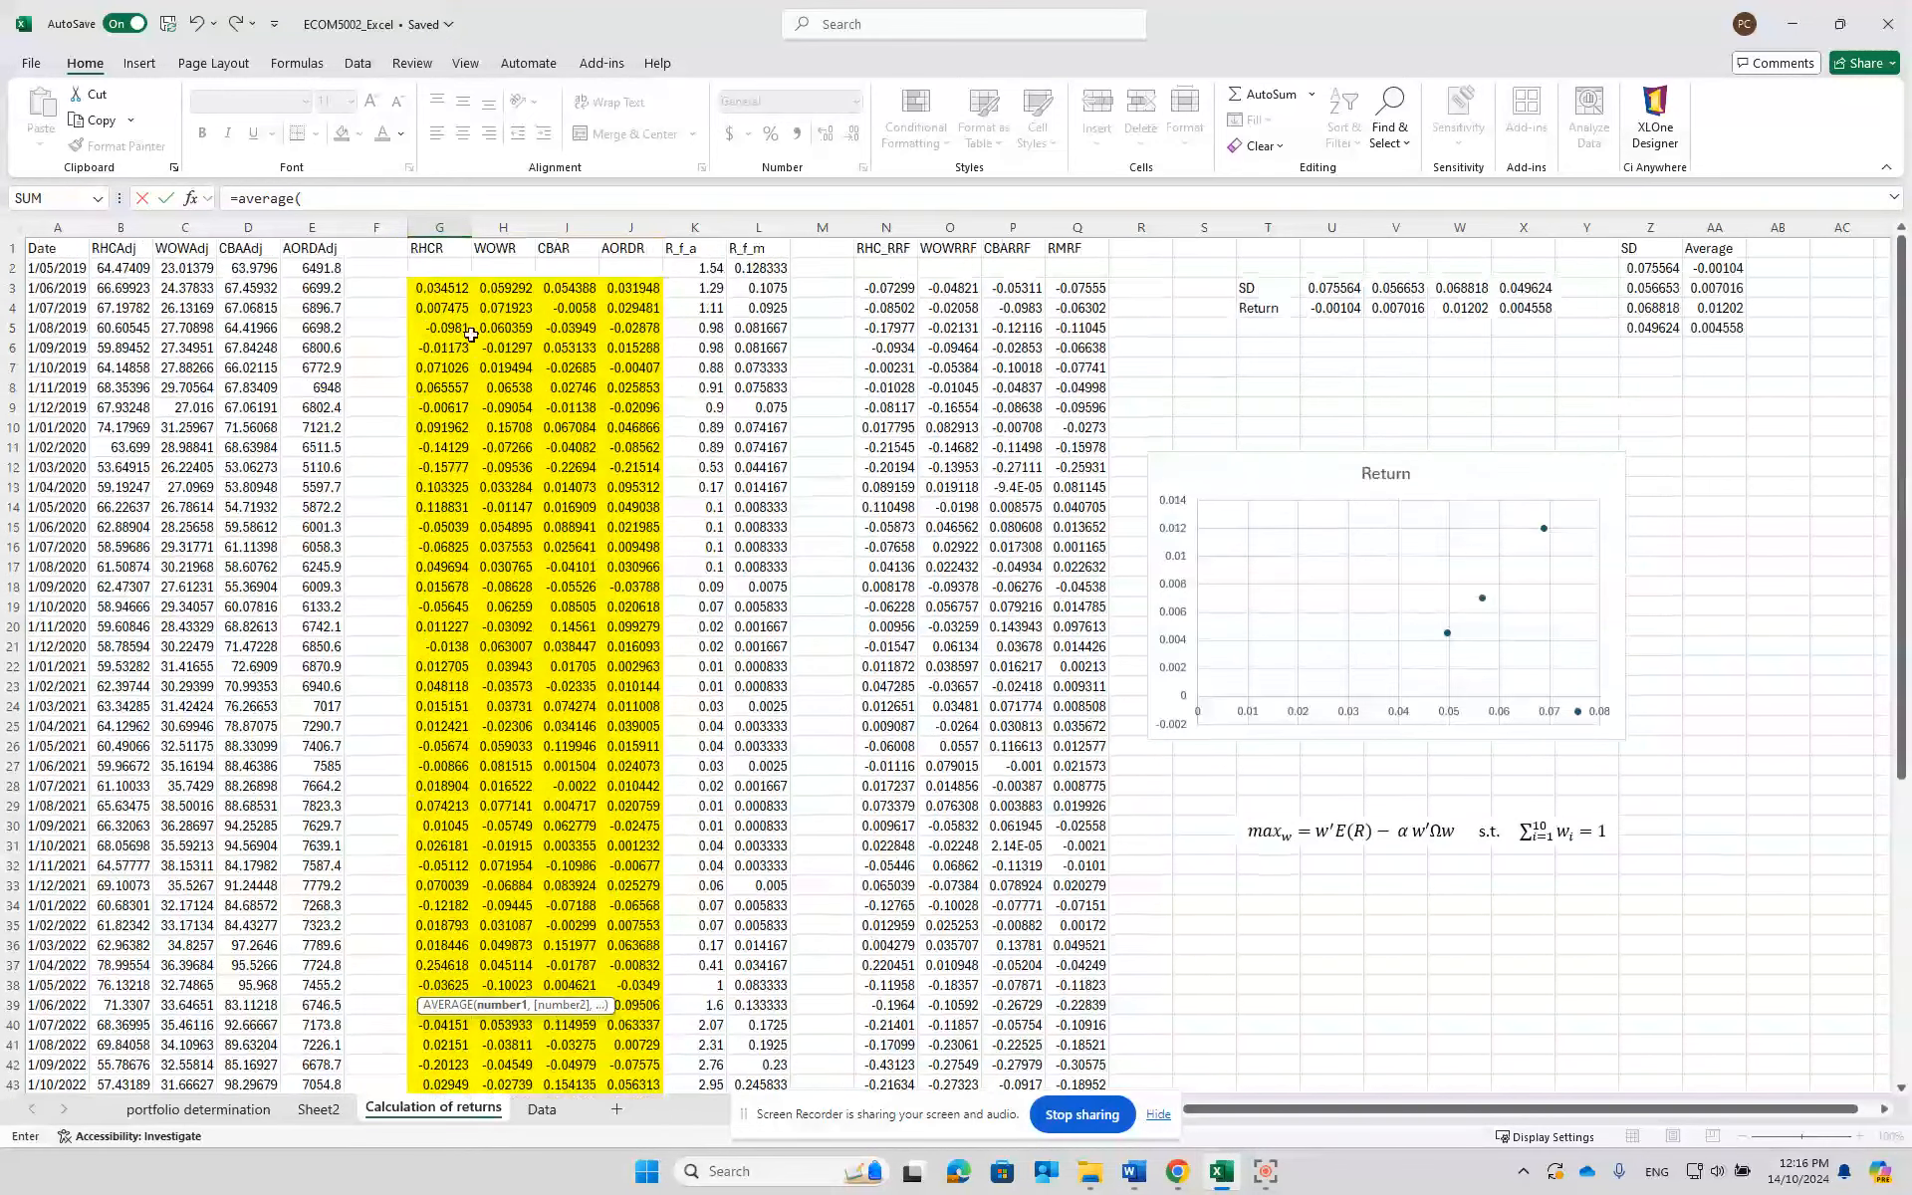
{"action": "left_click", "coordinate": [445, 291]}
{"action": "left_click_drag", "start_coordinate": [431, 889], "coordinate": [434, 817]}
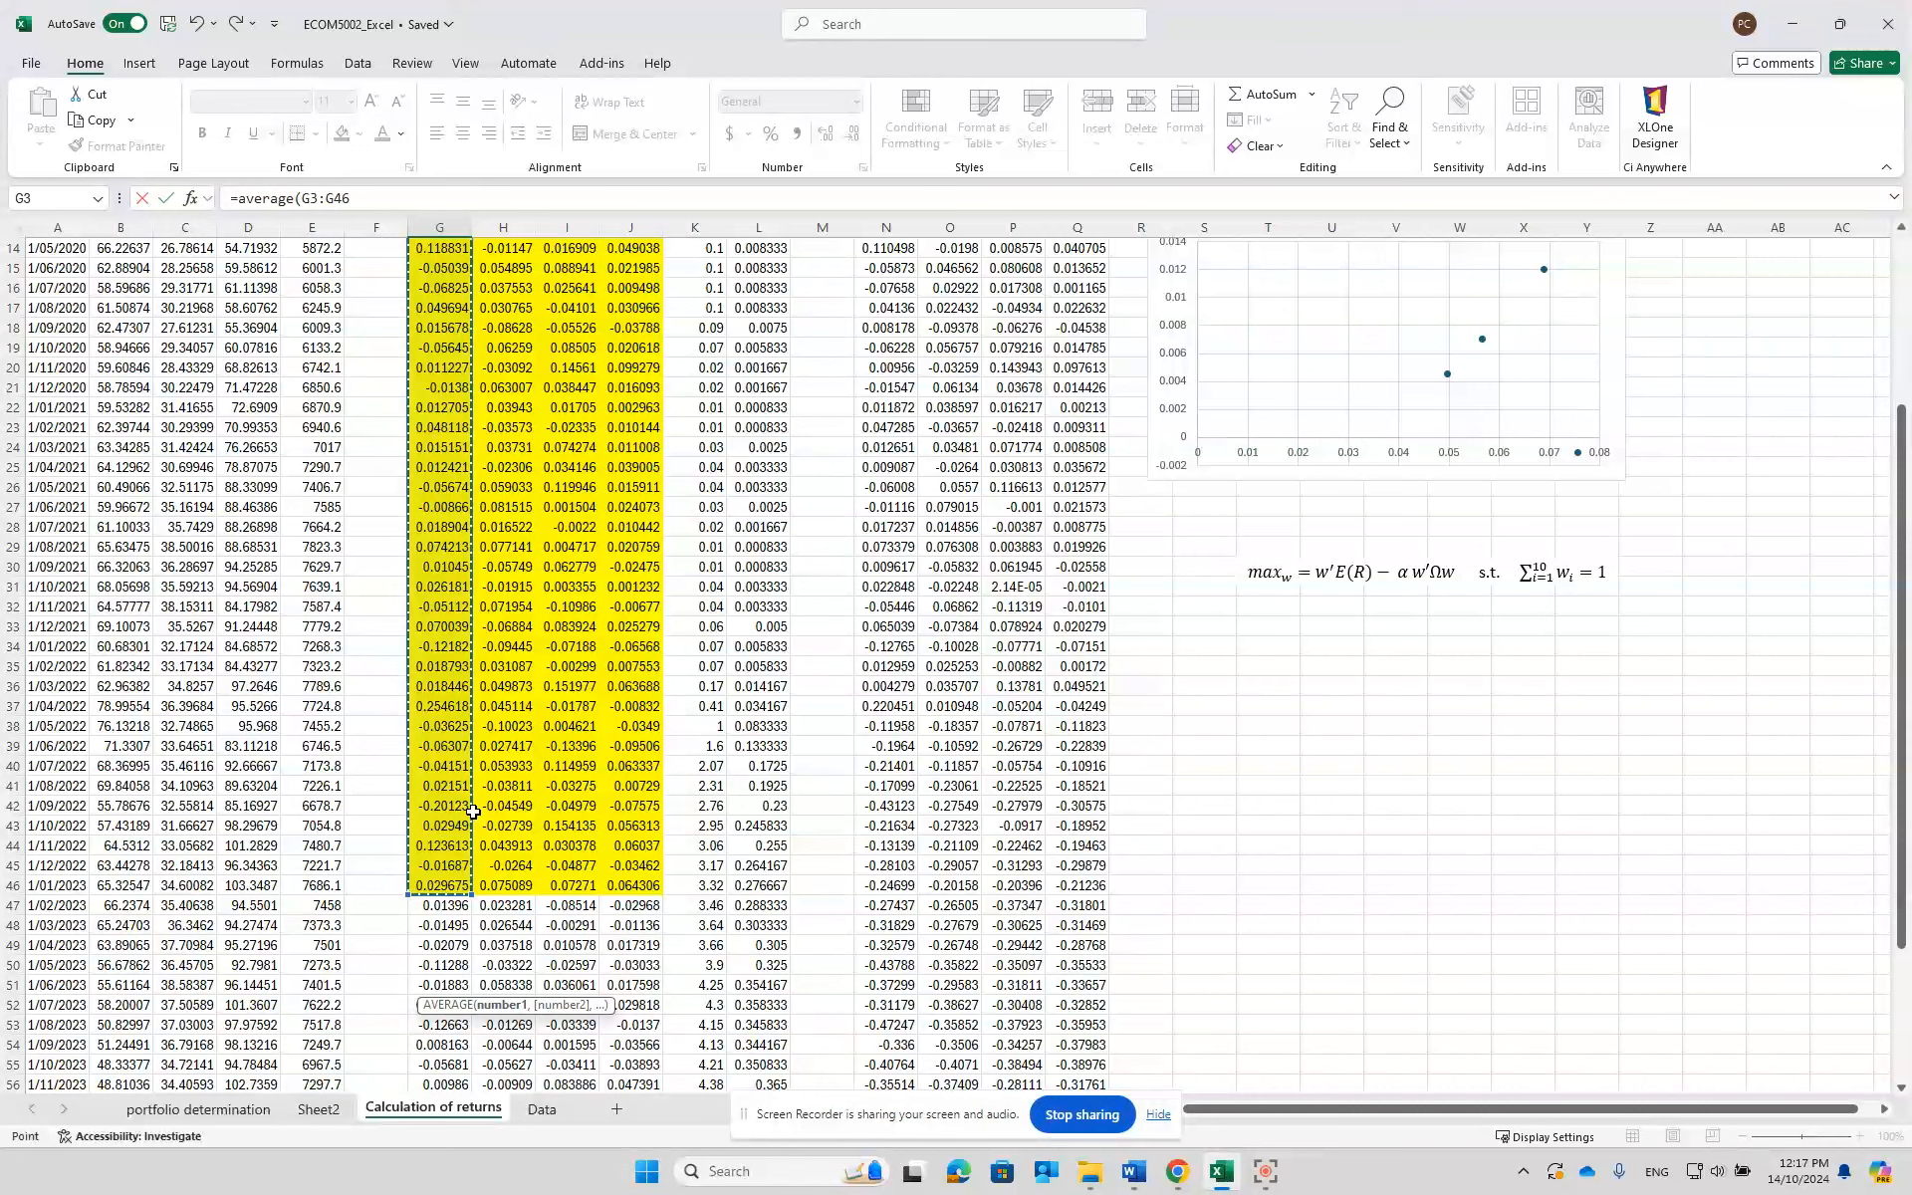
{"action": "key", "text": "Return"}
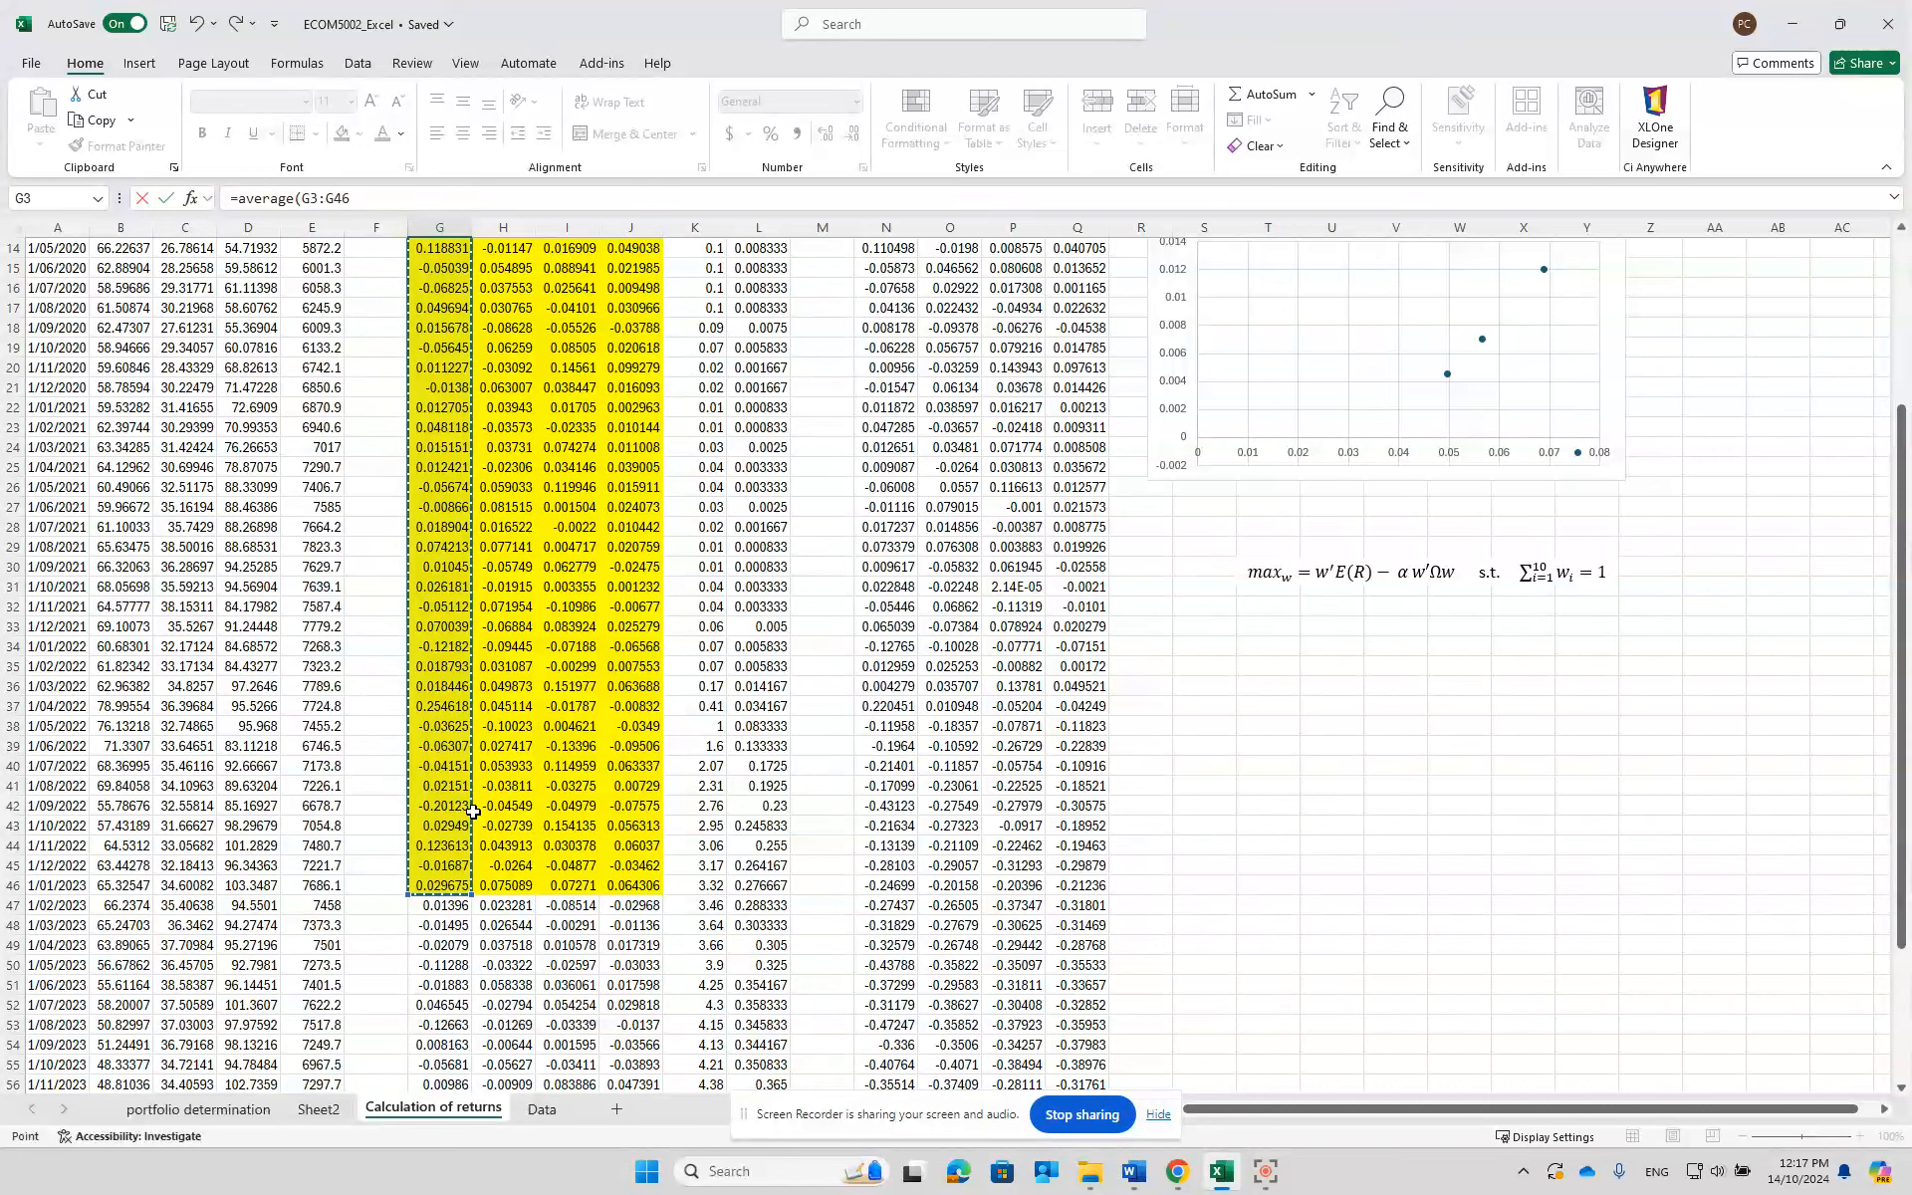
- Shorten the range in G65's average formula so it reads =AVERAGE(G3:G45)
{"action": "left_click", "coordinate": [448, 1063]}
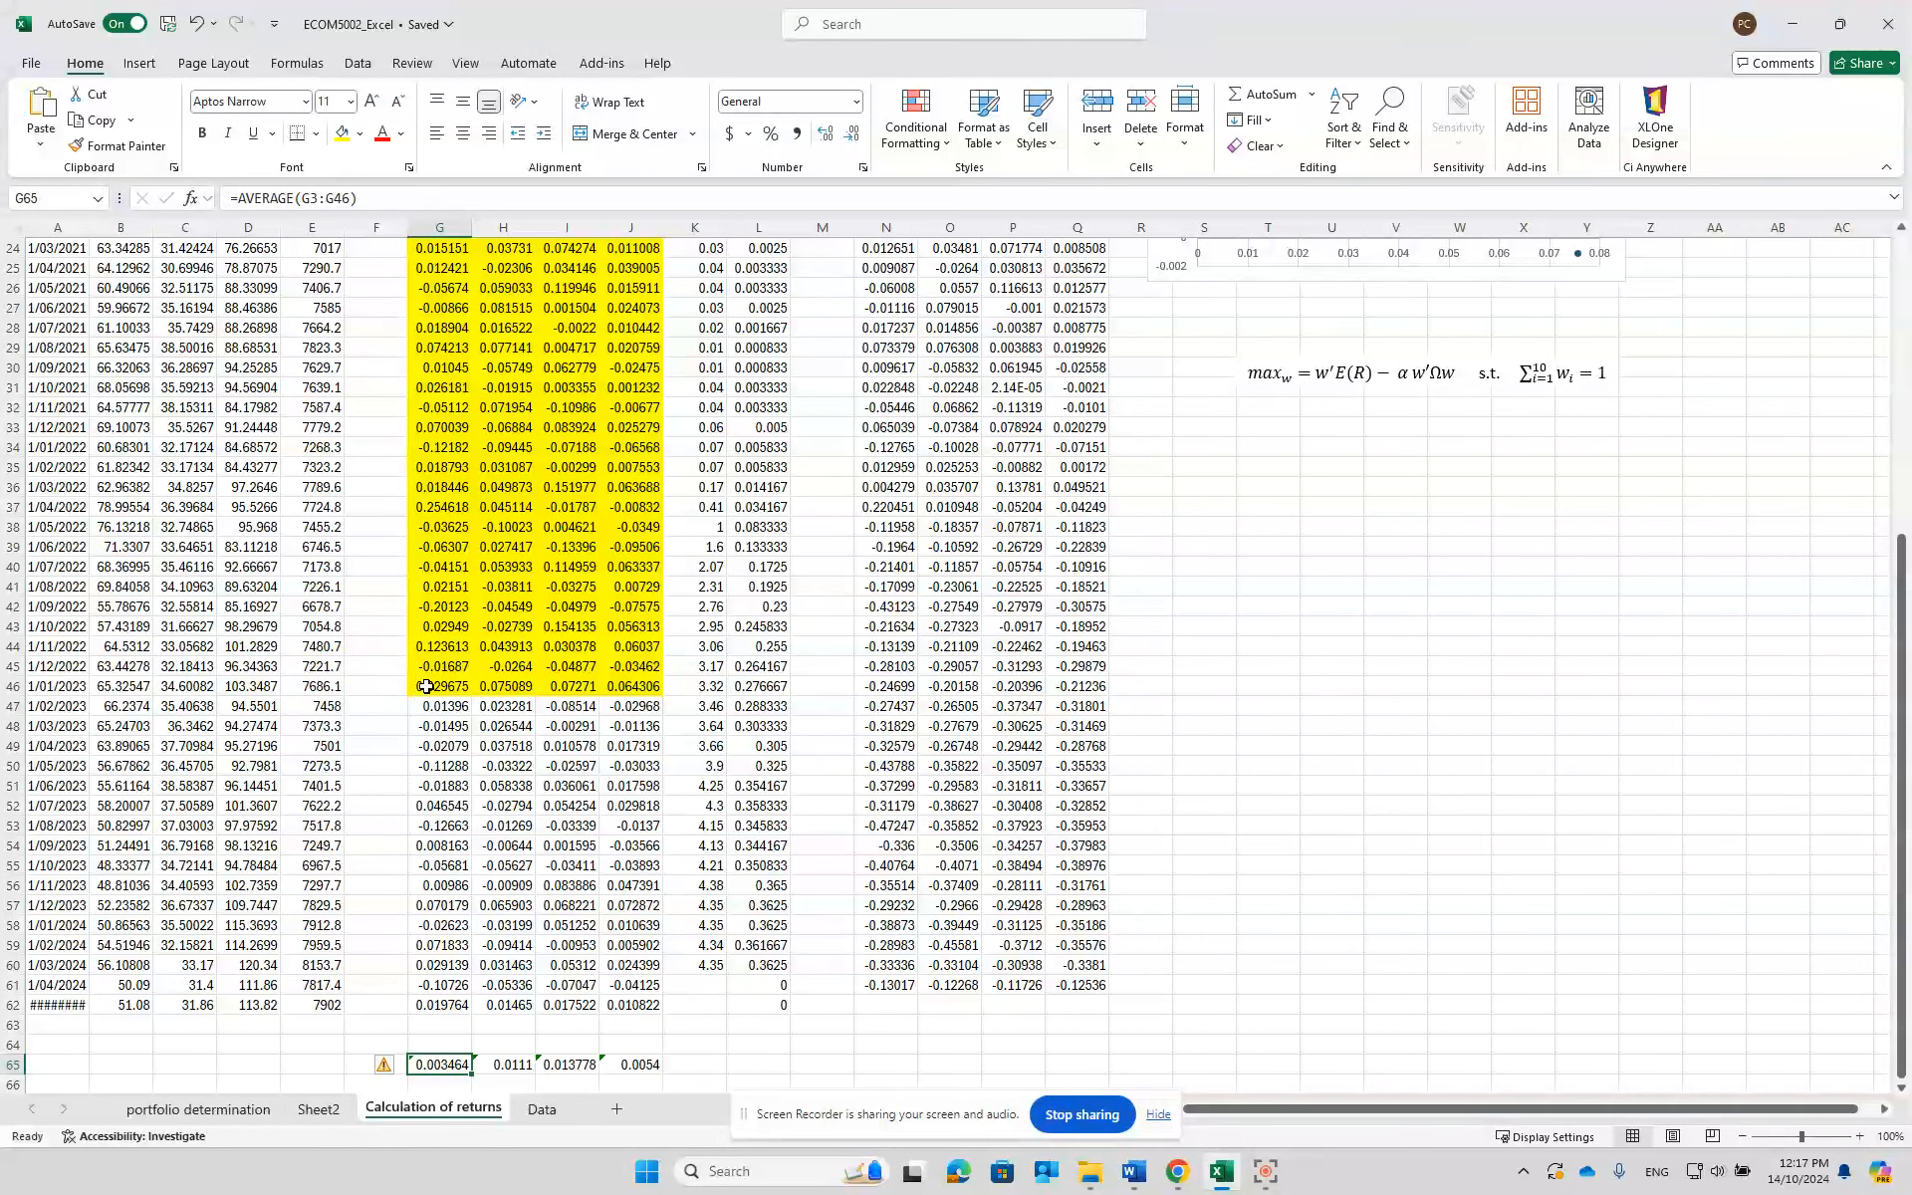
{"action": "left_click", "coordinate": [351, 197]}
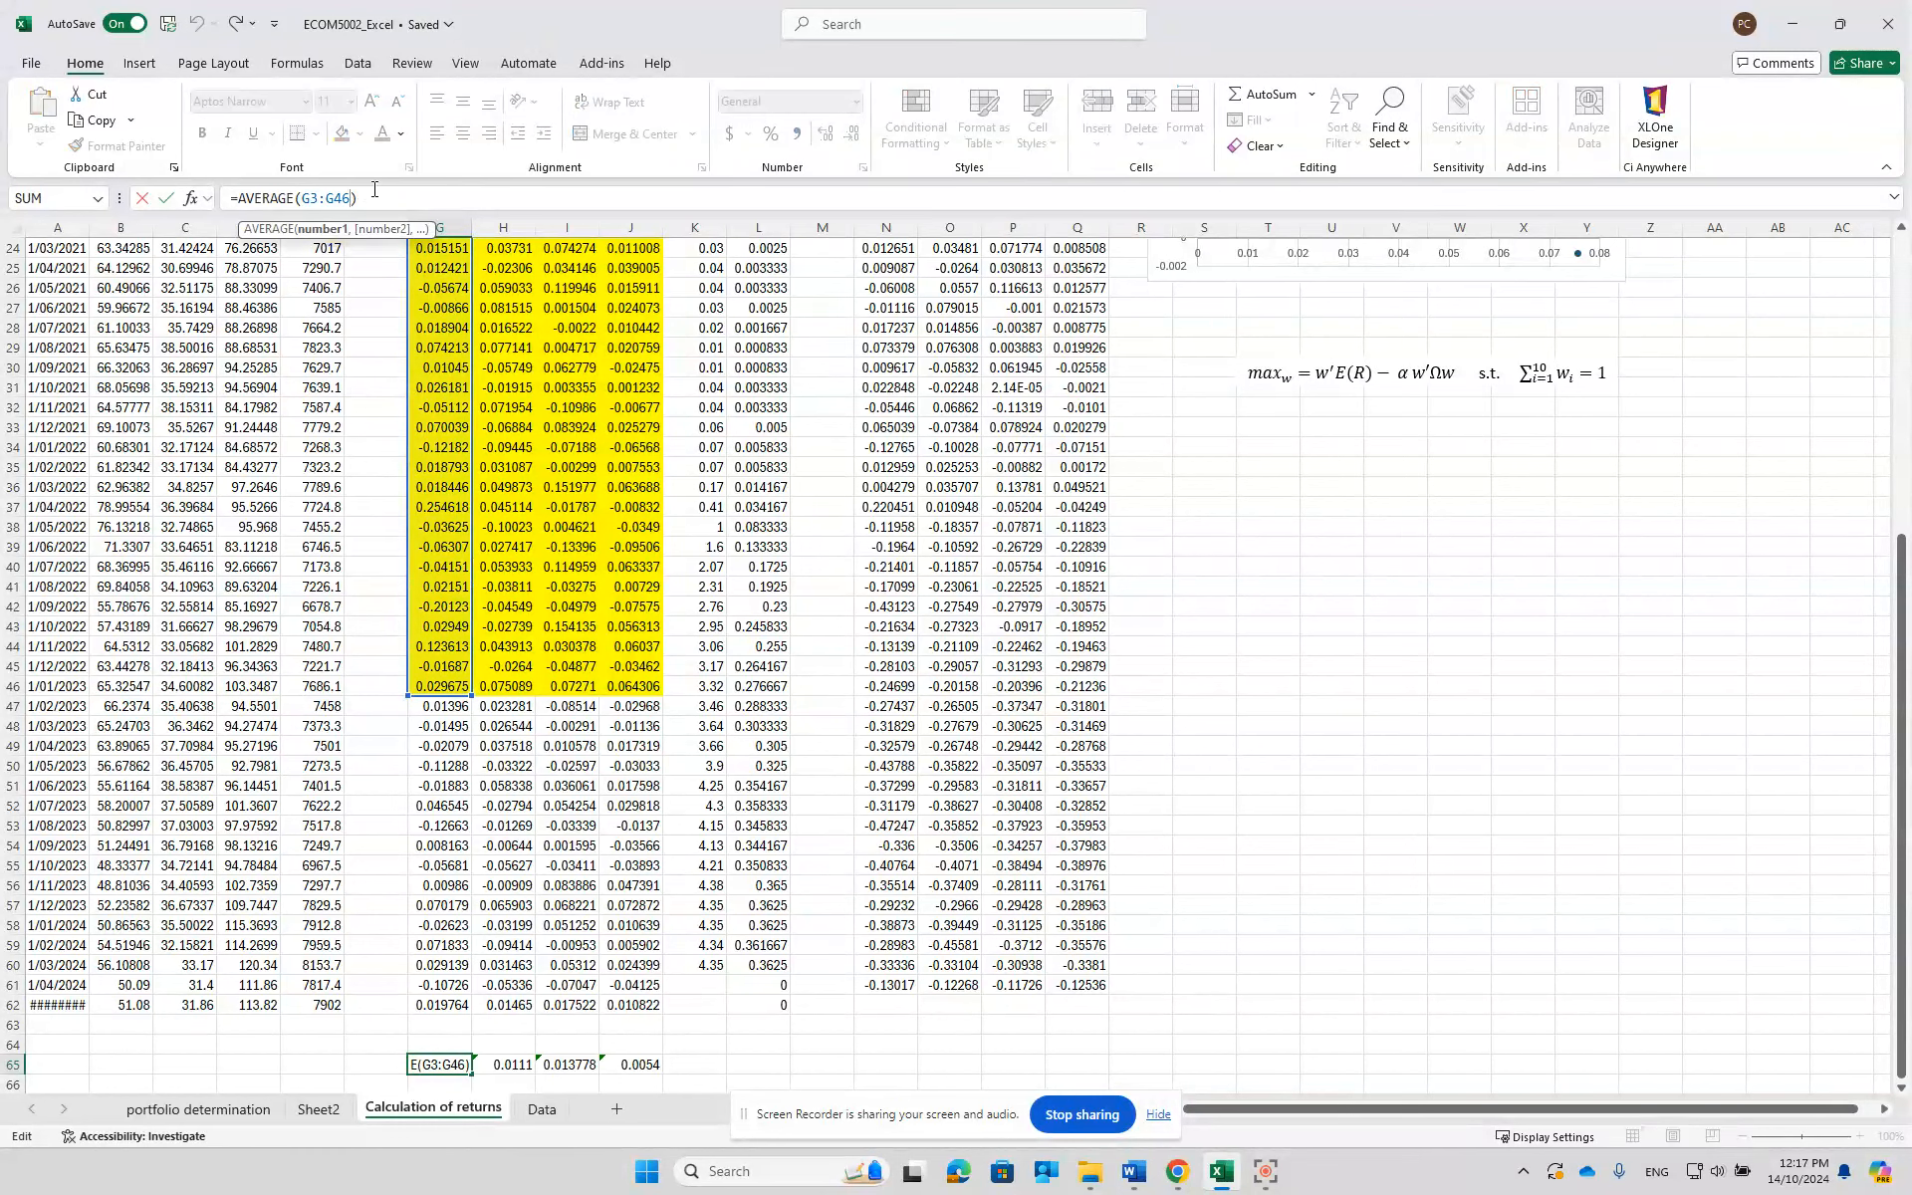
{"action": "key", "text": "BackSpace"}
{"action": "type", "text": "5"}
{"action": "key", "text": "Return"}
- Copy the average formula from G65 across to J65 and check the formula in each cell
{"action": "left_click", "coordinate": [459, 1064]}
{"action": "left_click_drag", "start_coordinate": [473, 1076], "coordinate": [642, 1078]}
{"action": "left_click", "coordinate": [507, 1067]}
{"action": "left_click", "coordinate": [572, 1066]}
{"action": "left_click", "coordinate": [620, 1066]}
{"action": "left_click", "coordinate": [442, 1063]}
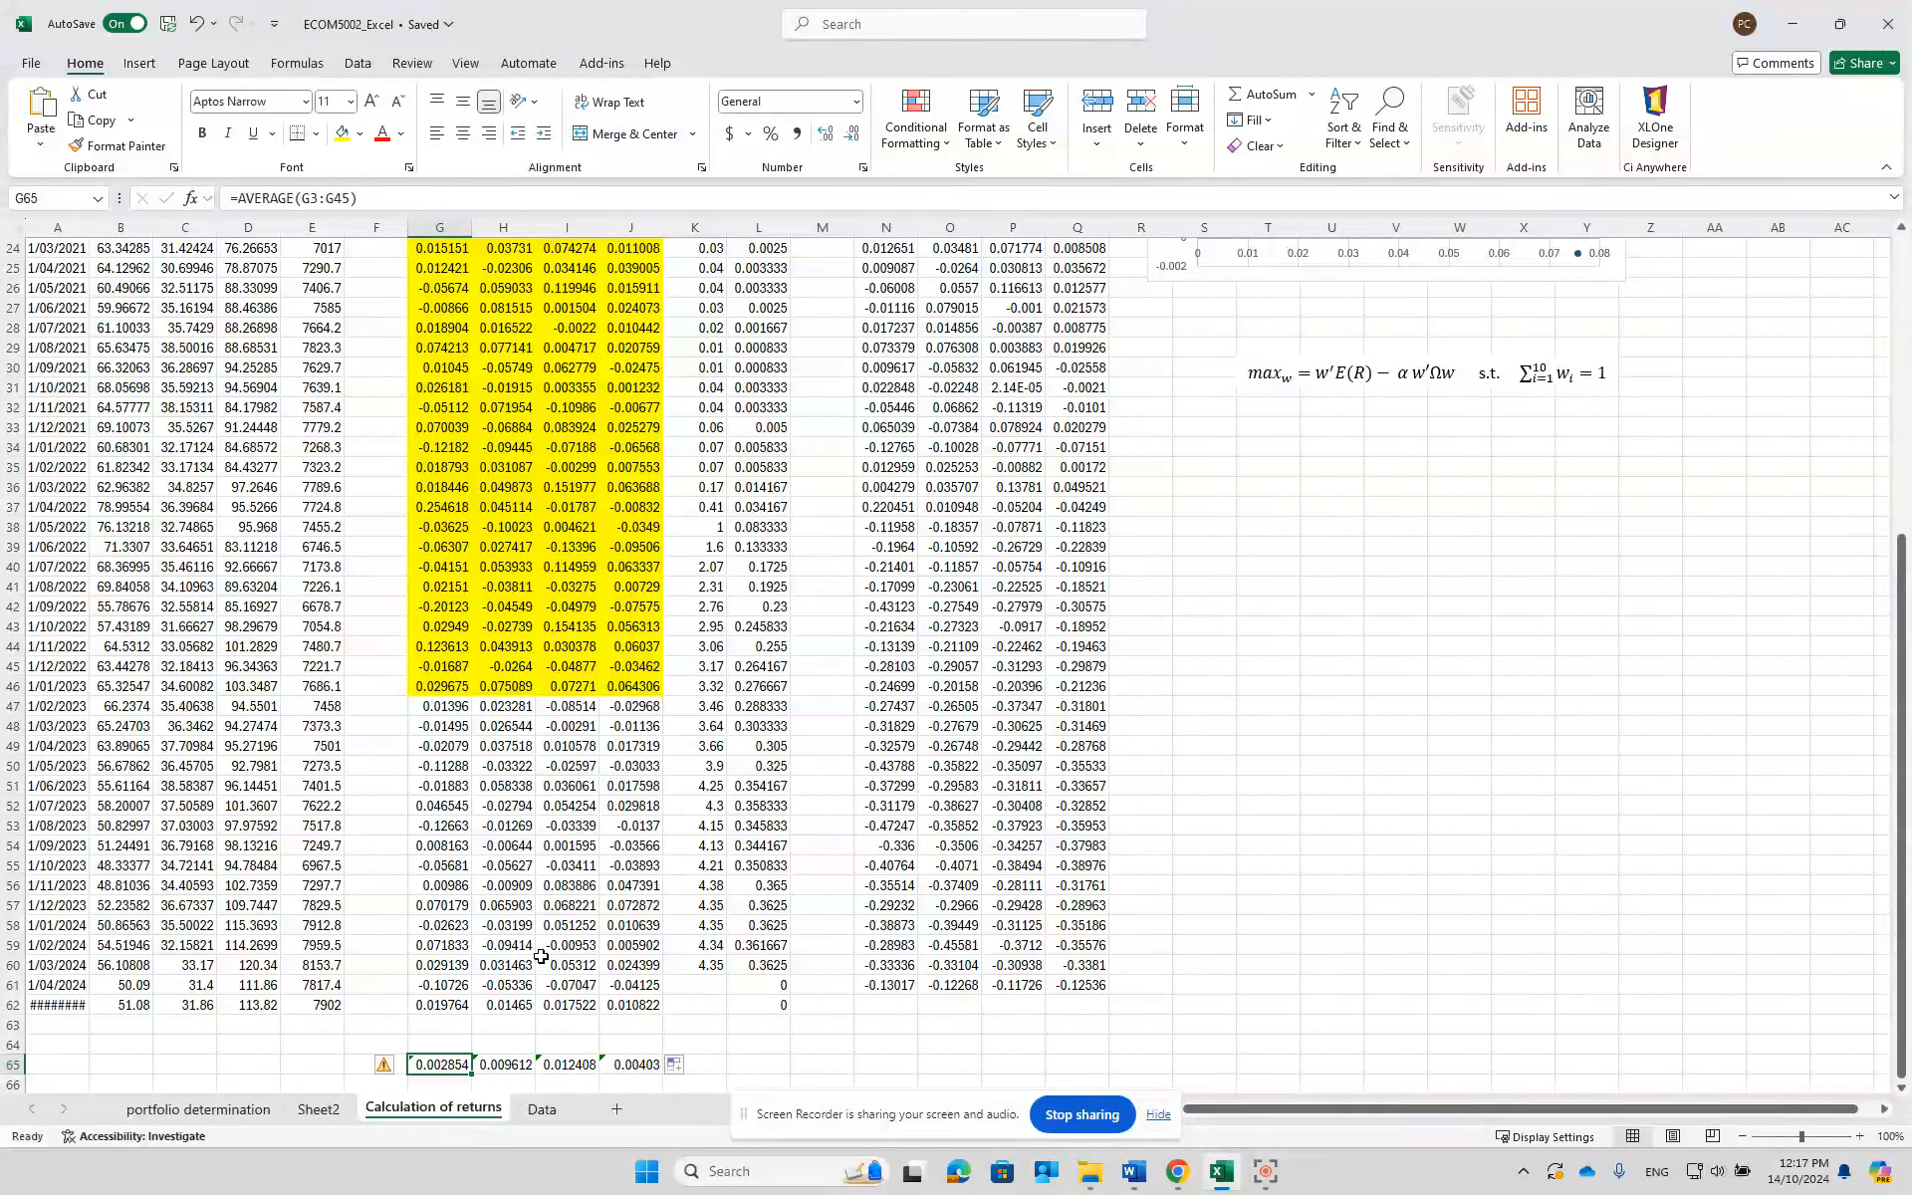
- Remove the yellow fill from the returns in G46:J46
{"action": "left_click_drag", "start_coordinate": [436, 682], "coordinate": [632, 687]}
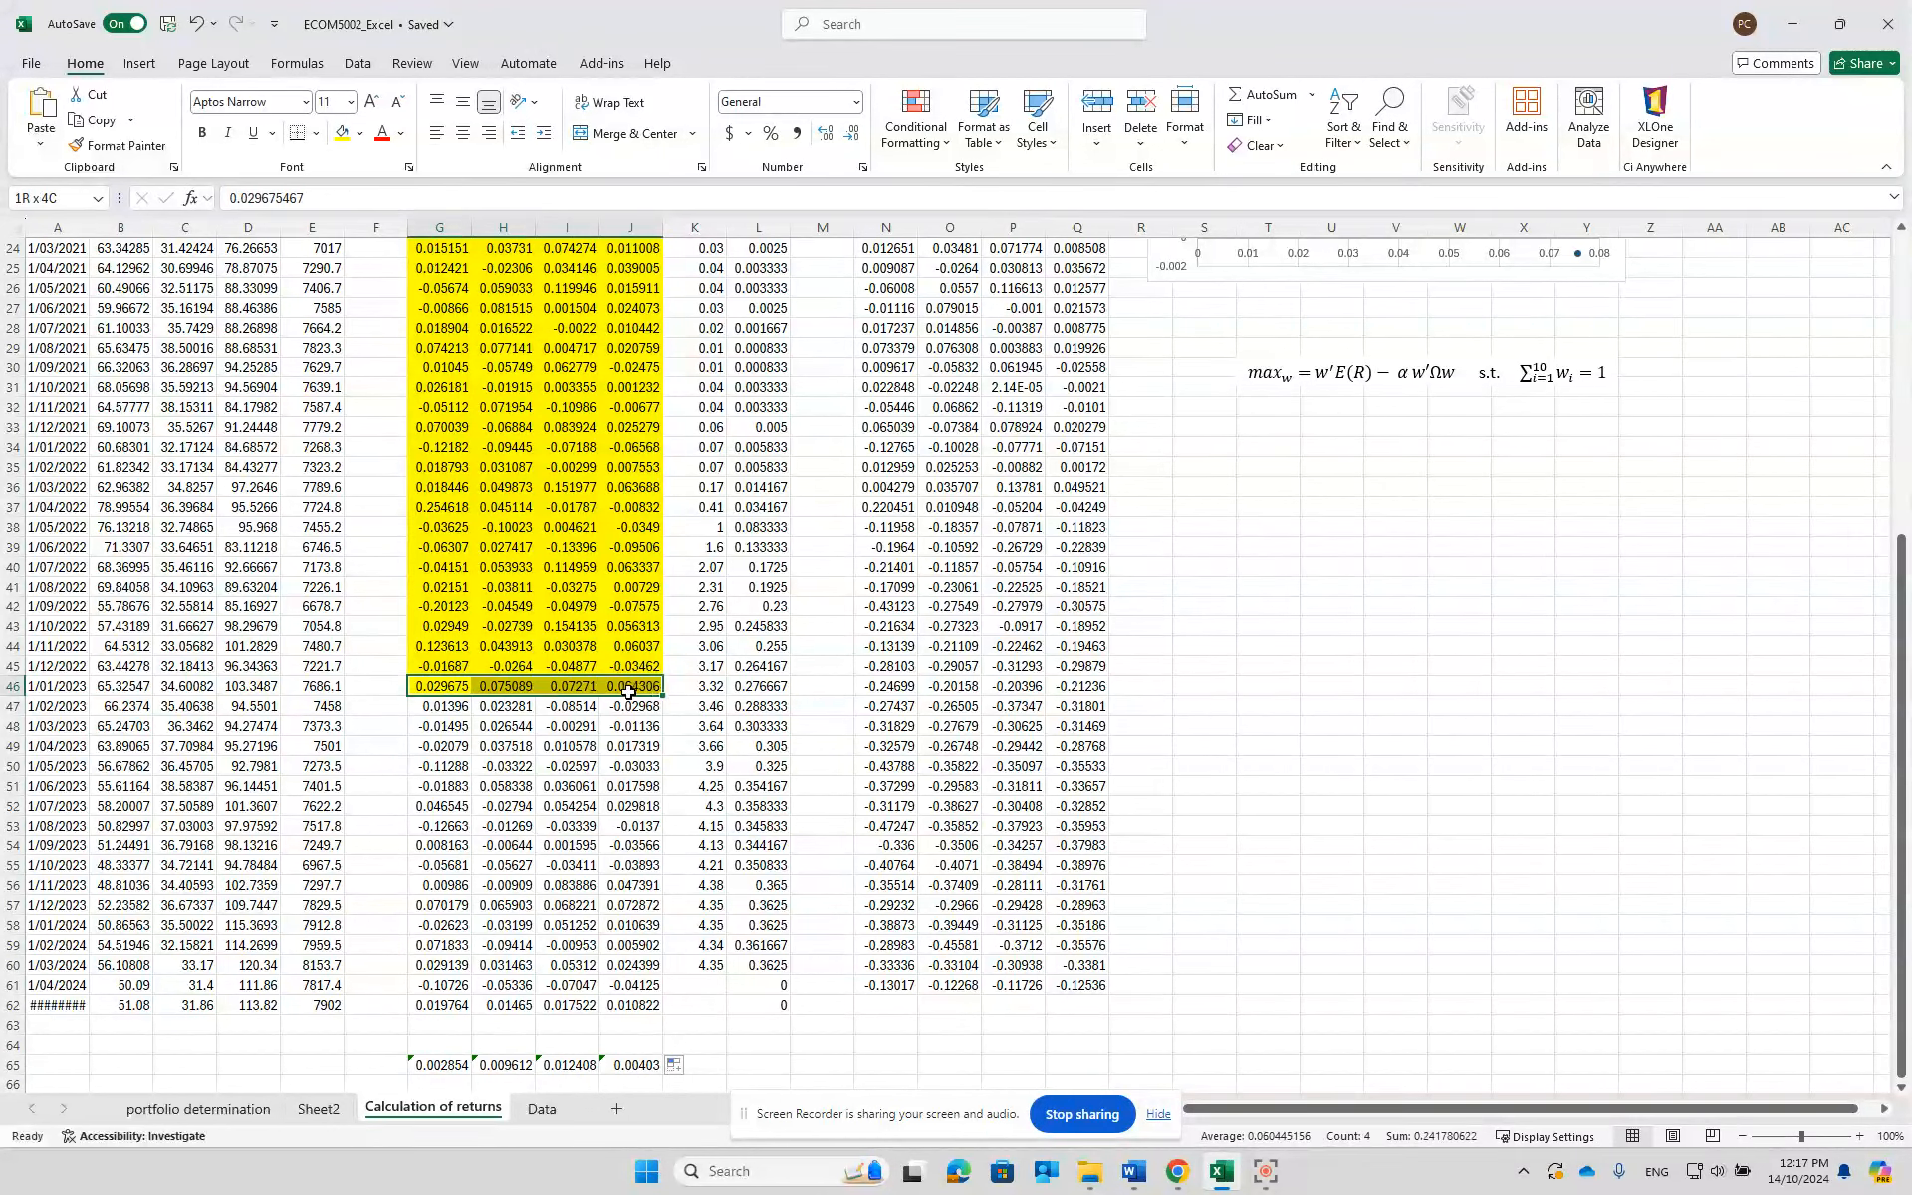
{"action": "left_click", "coordinate": [359, 137]}
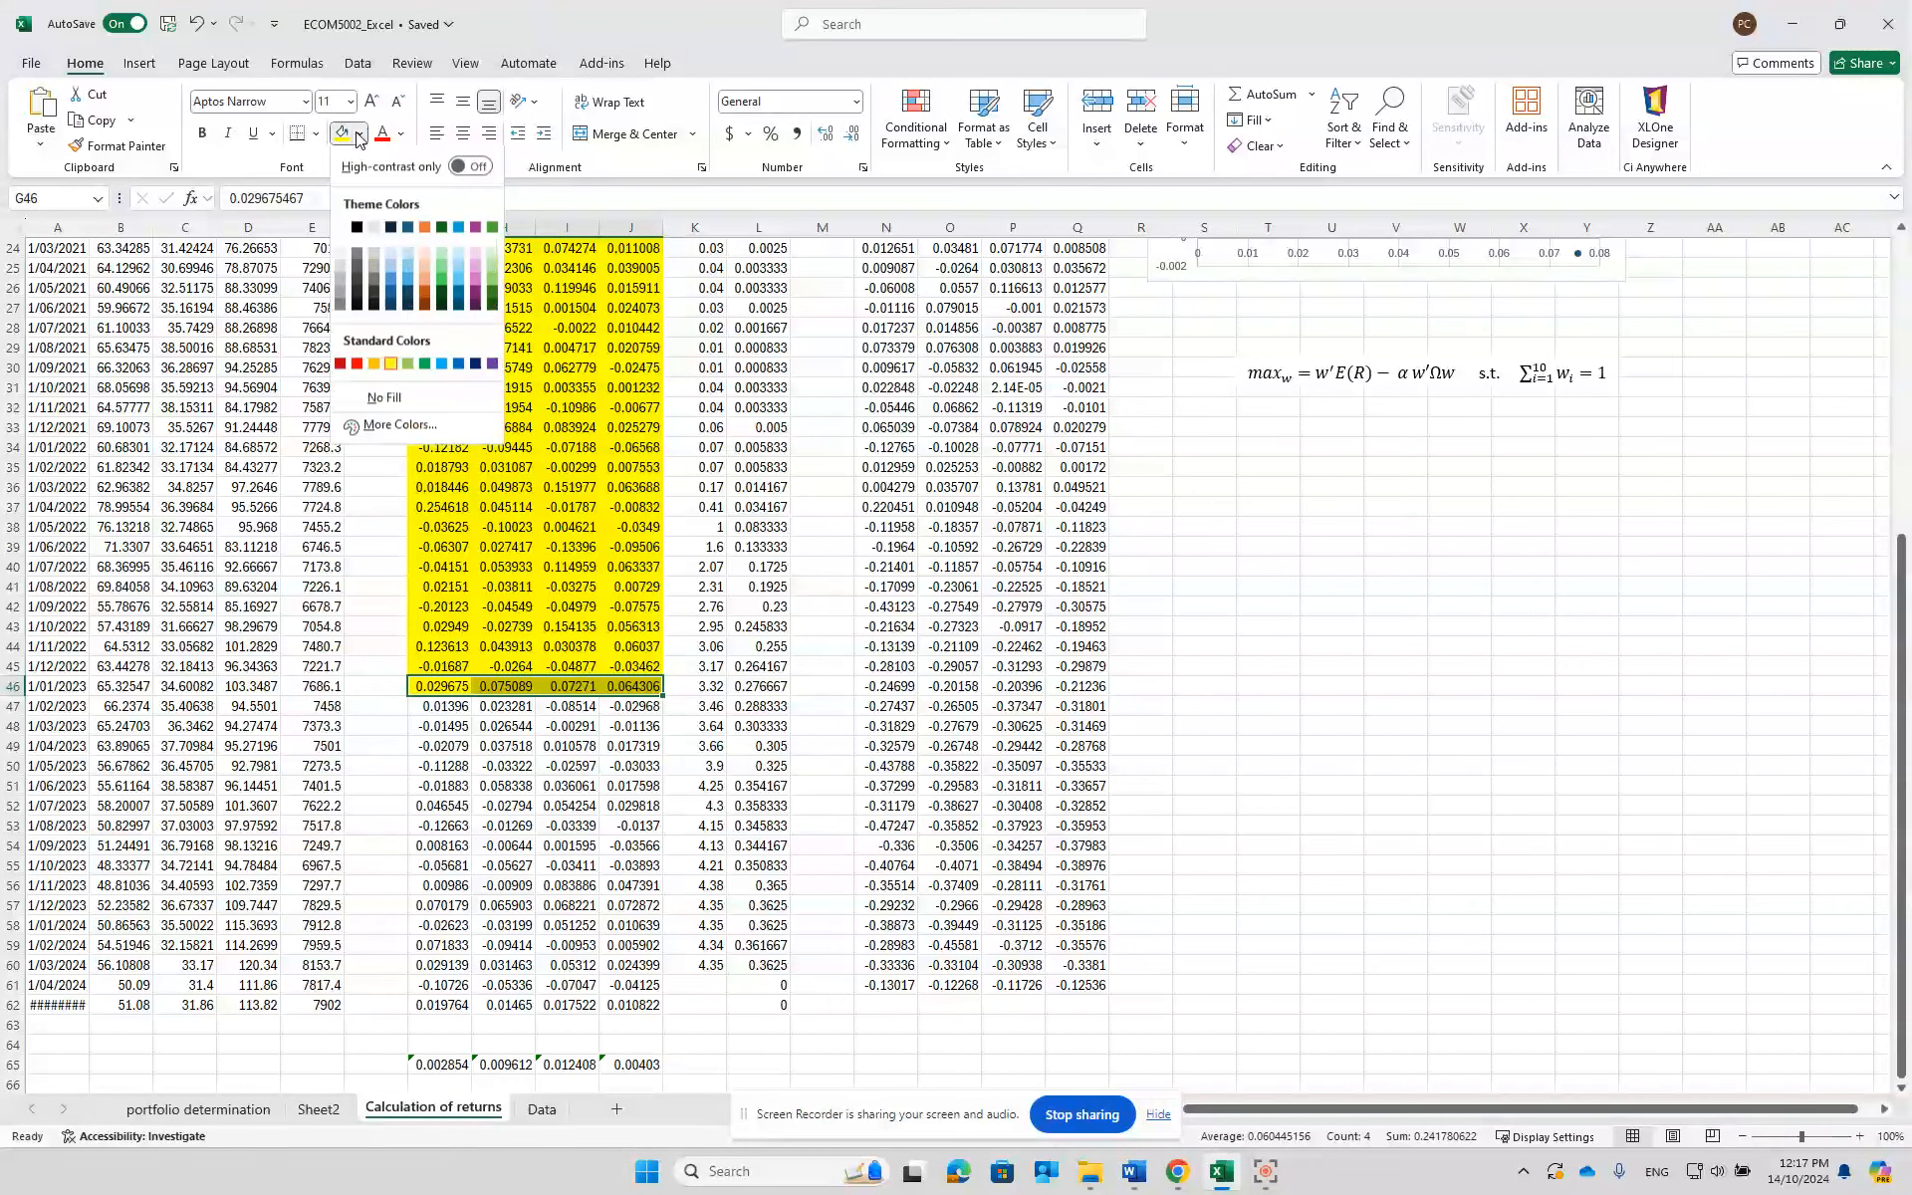
{"action": "left_click", "coordinate": [368, 403]}
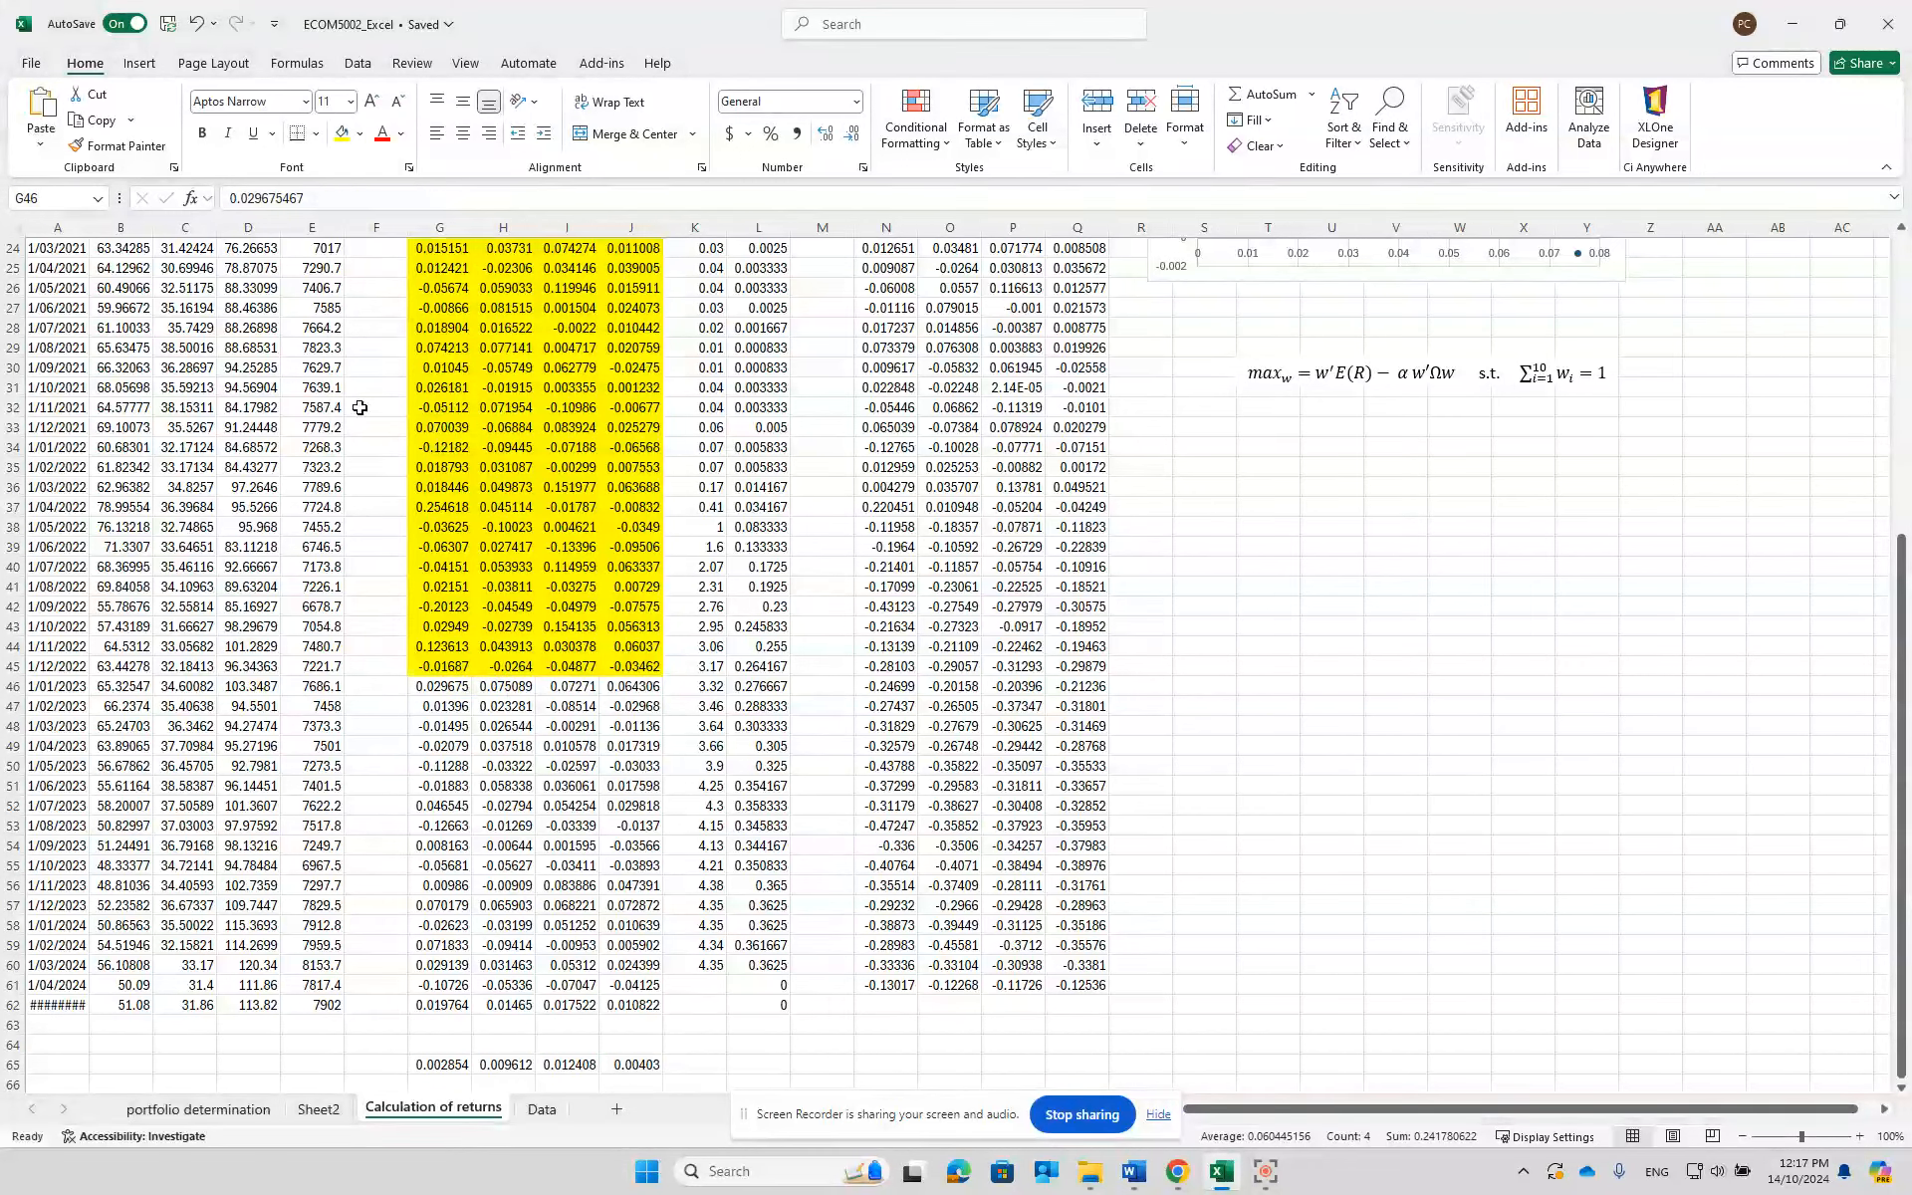
{"action": "left_click", "coordinate": [728, 1044]}
- Run the Covariance analysis tool on returns G3:J45, grouped by columns, with output to a new worksheet
{"action": "scroll", "coordinate": [624, 567], "scroll_direction": "up", "scroll_amount": 7}
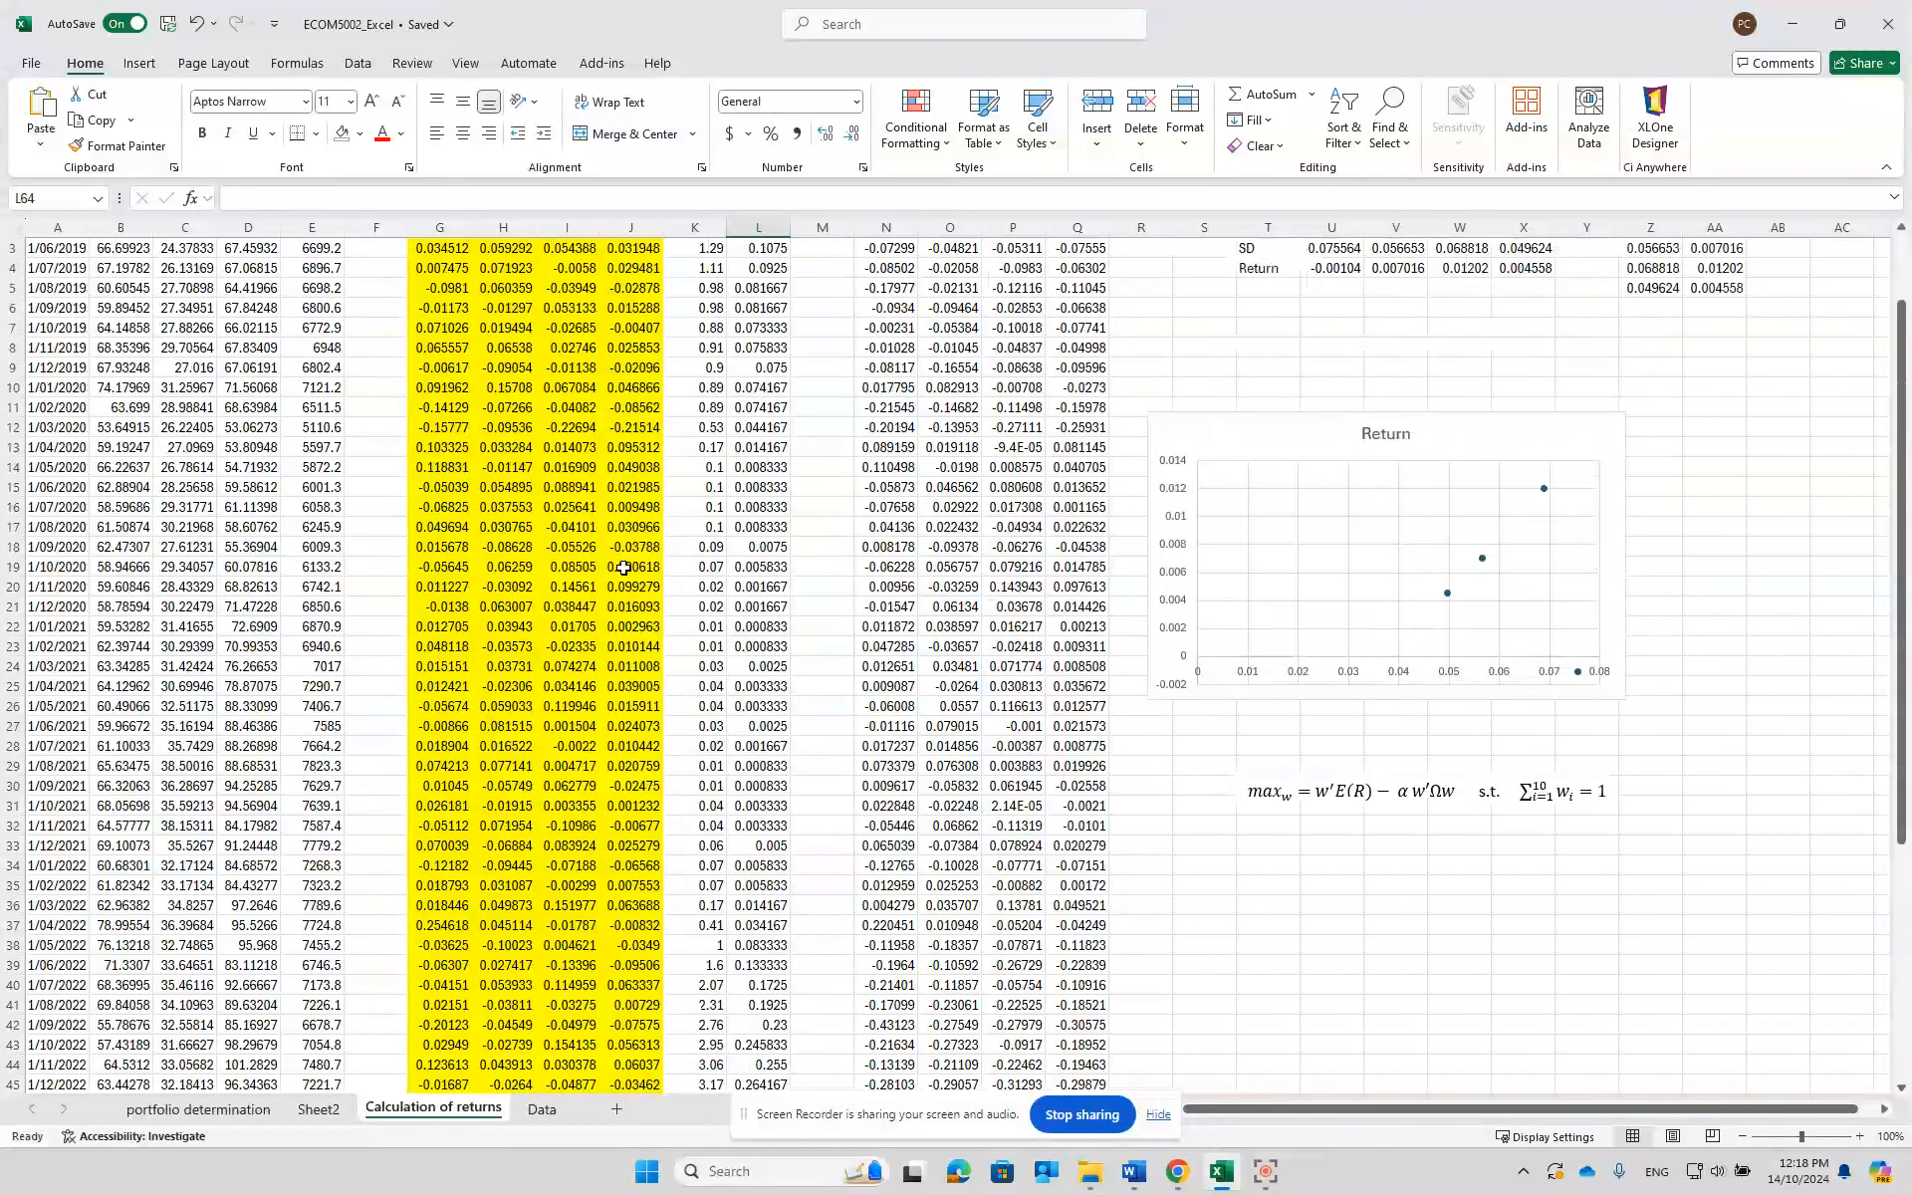
{"action": "scroll", "coordinate": [623, 567], "scroll_direction": "up", "scroll_amount": 1}
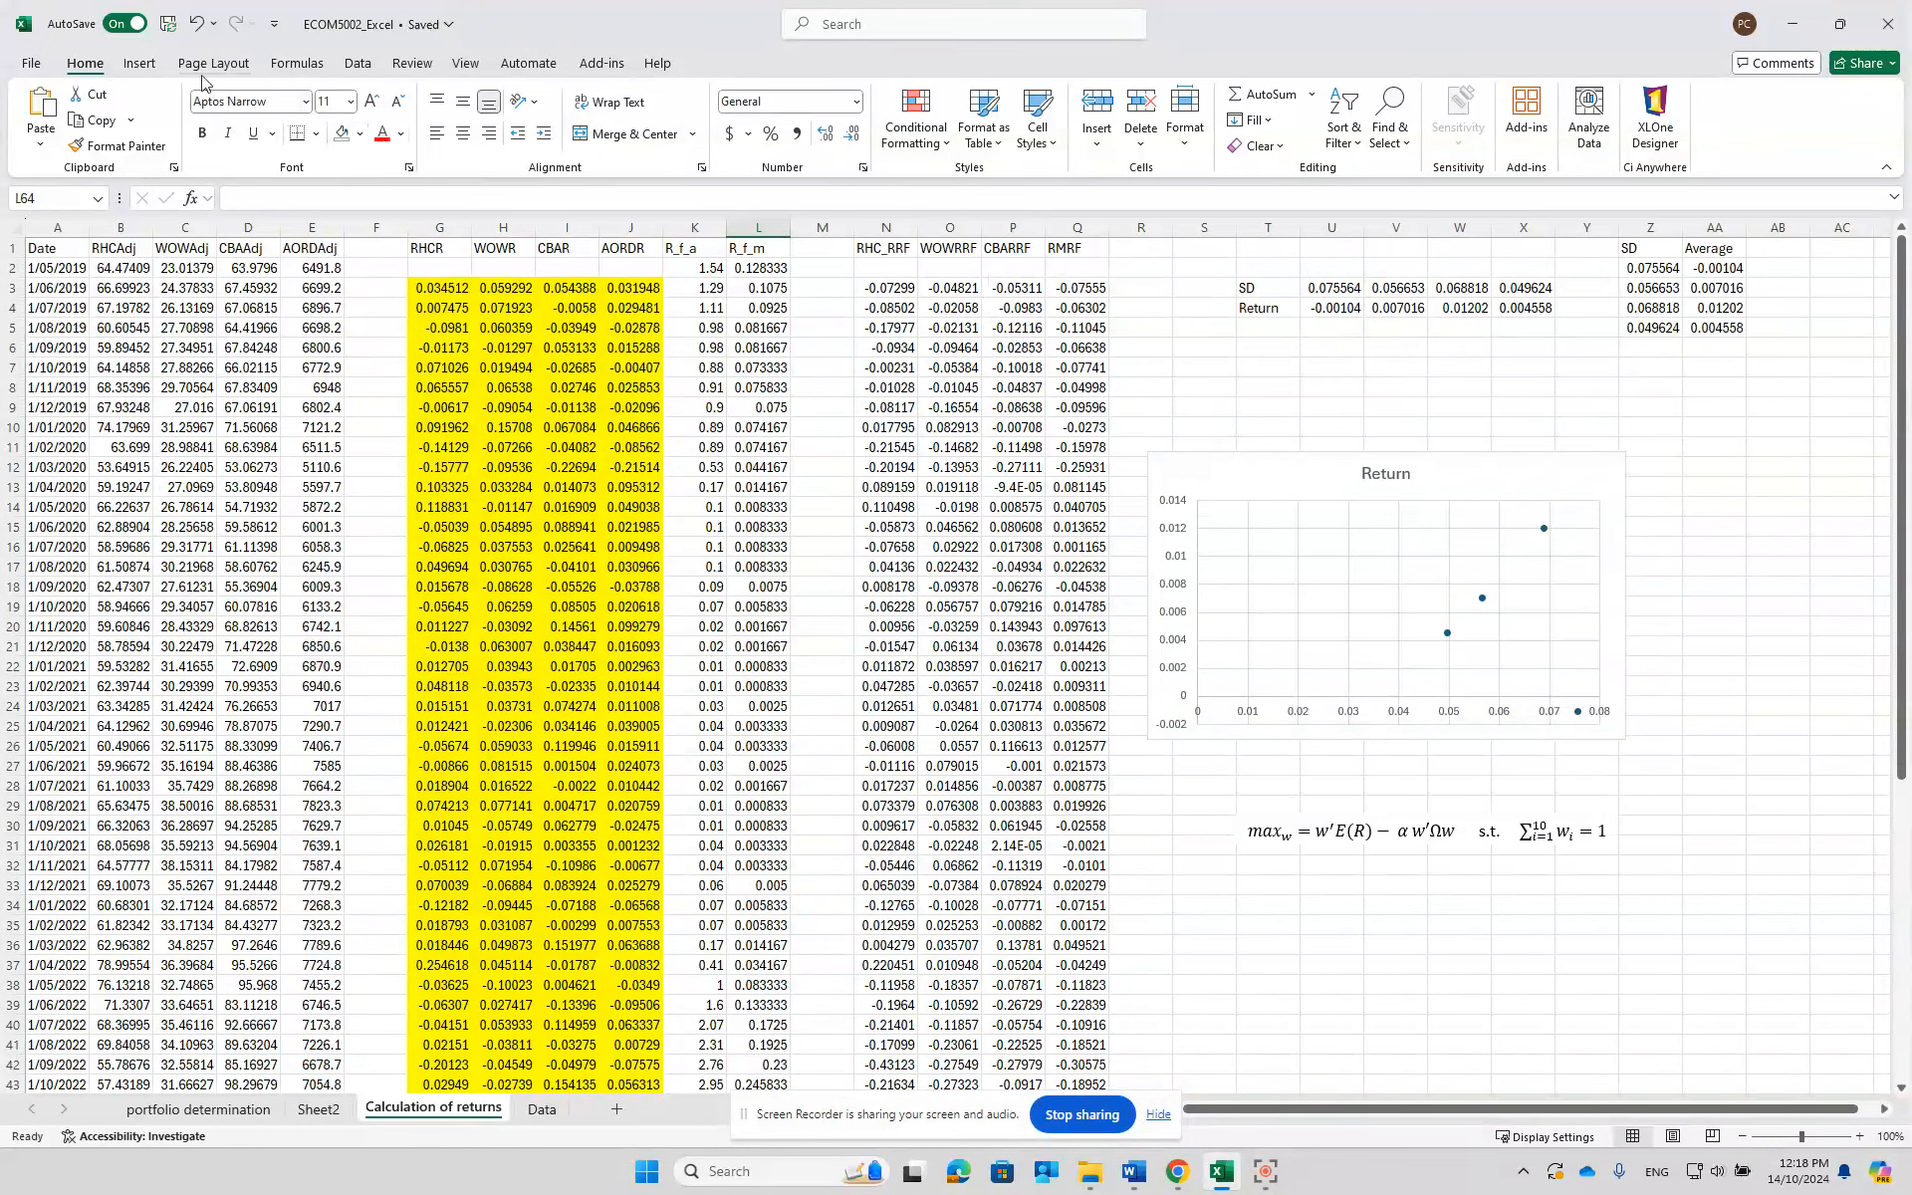
{"action": "left_click", "coordinate": [358, 64]}
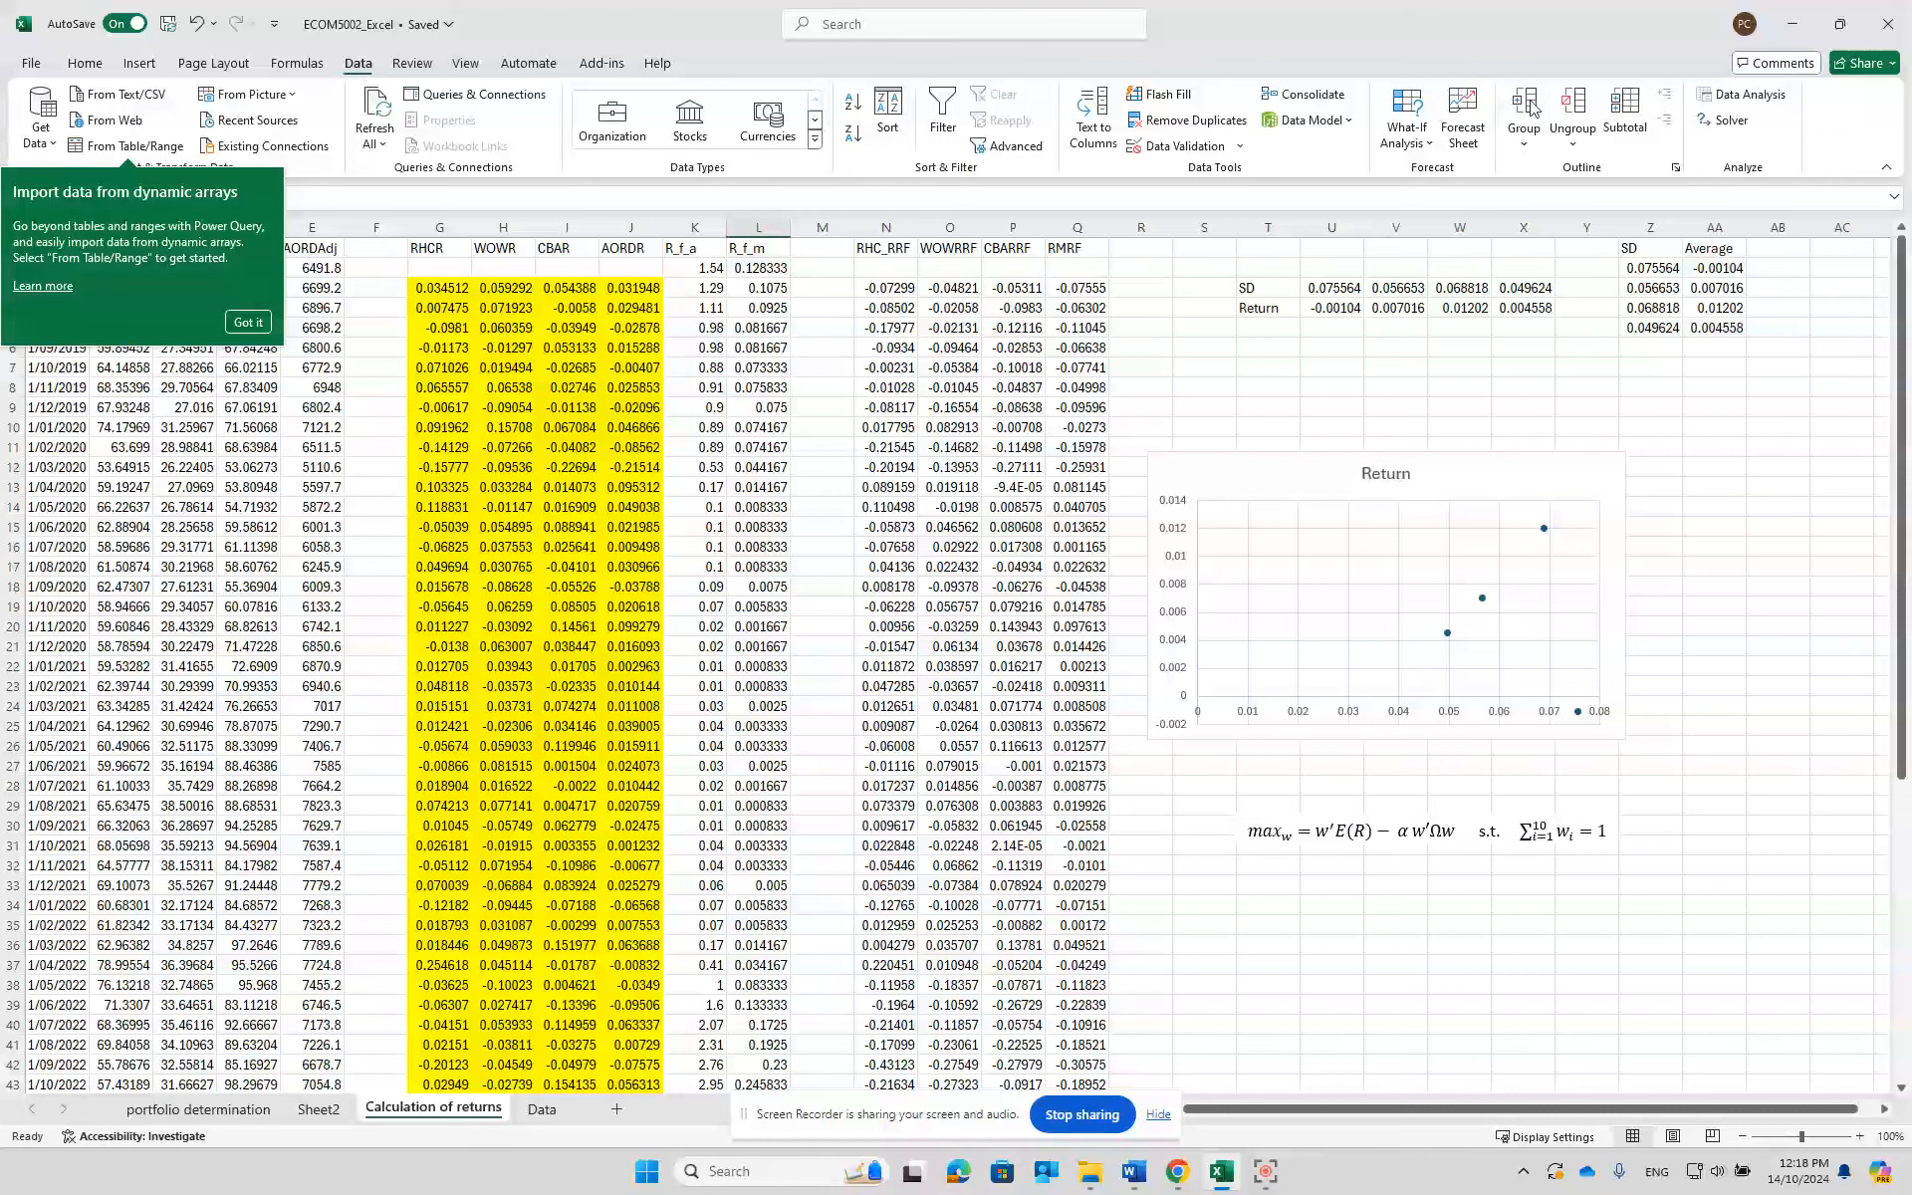
{"action": "left_click", "coordinate": [1769, 94]}
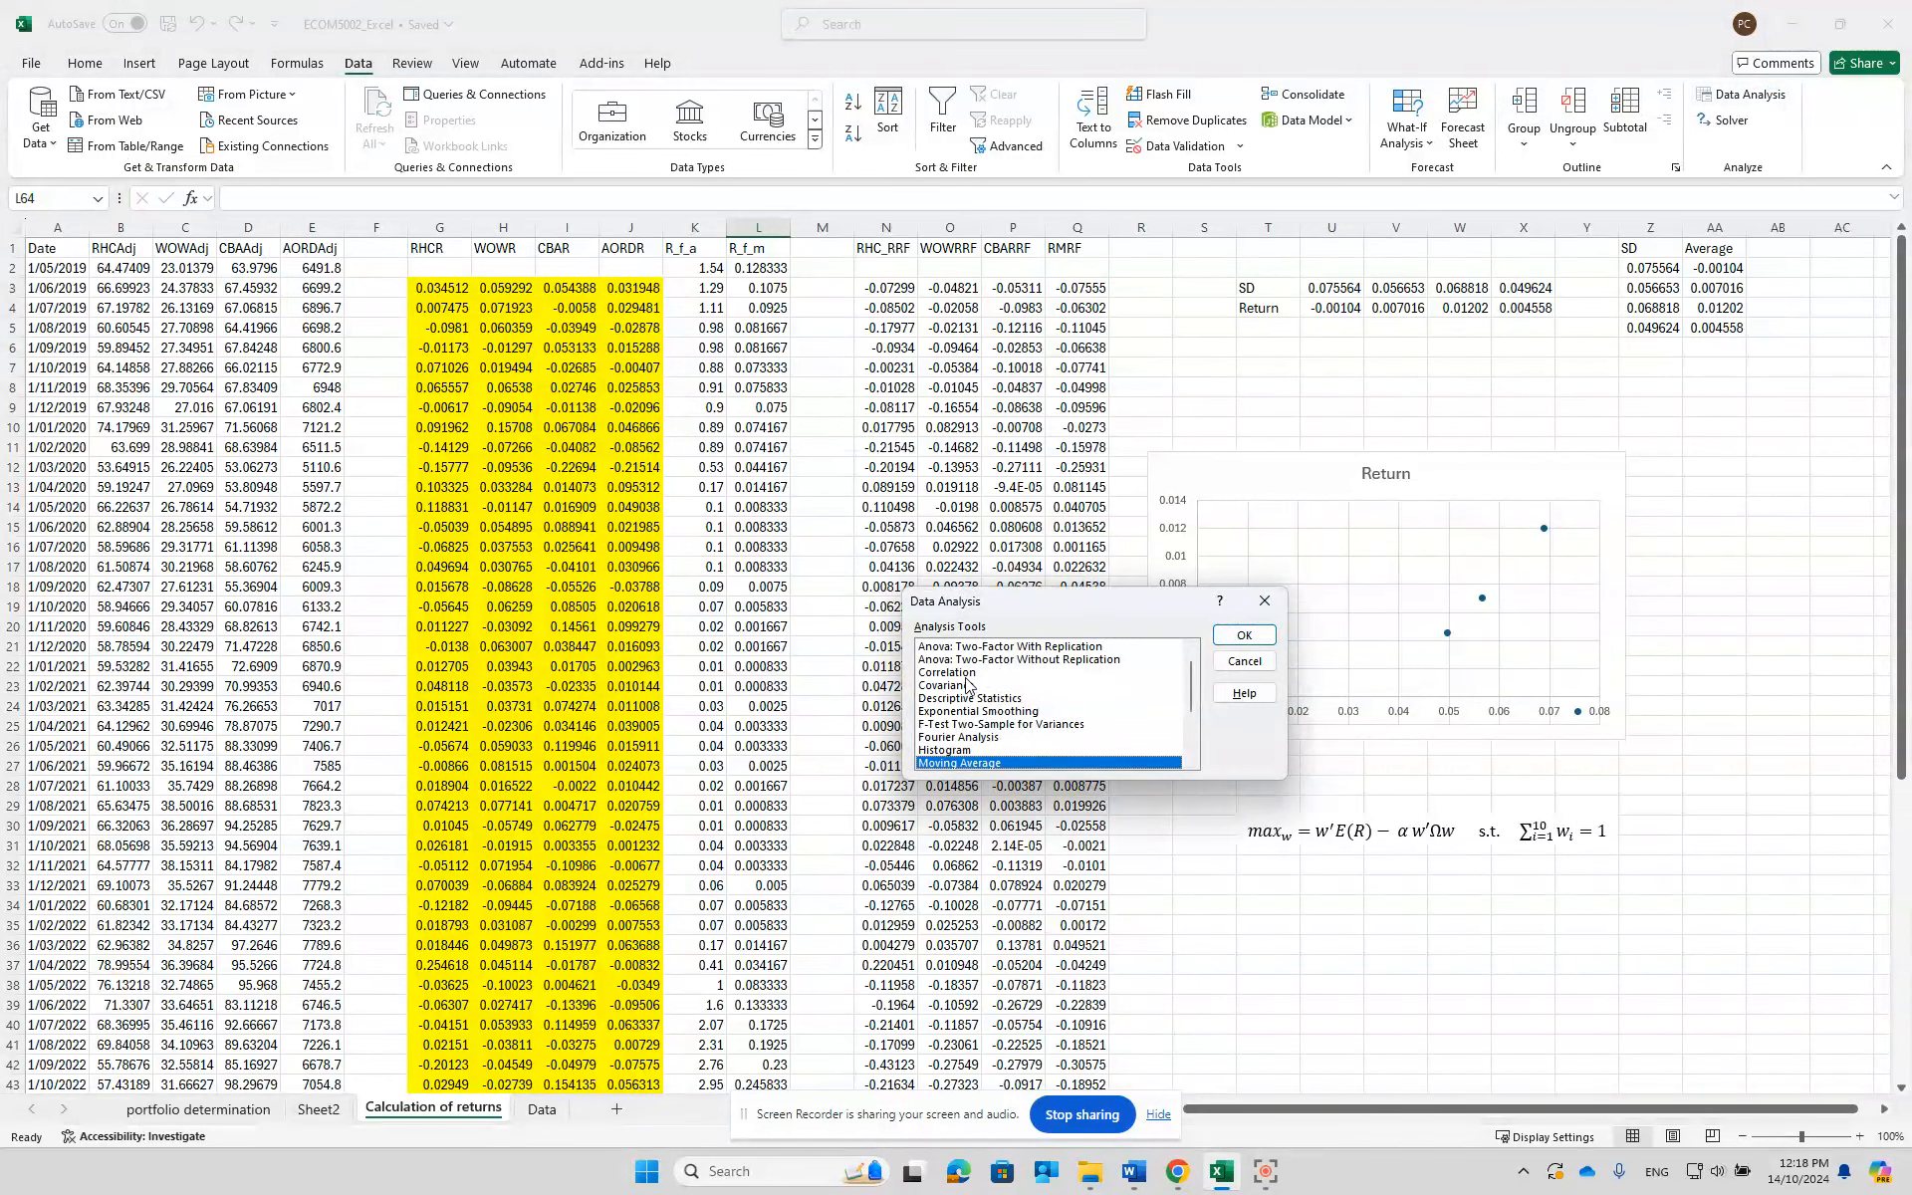
{"action": "left_click", "coordinate": [962, 687]}
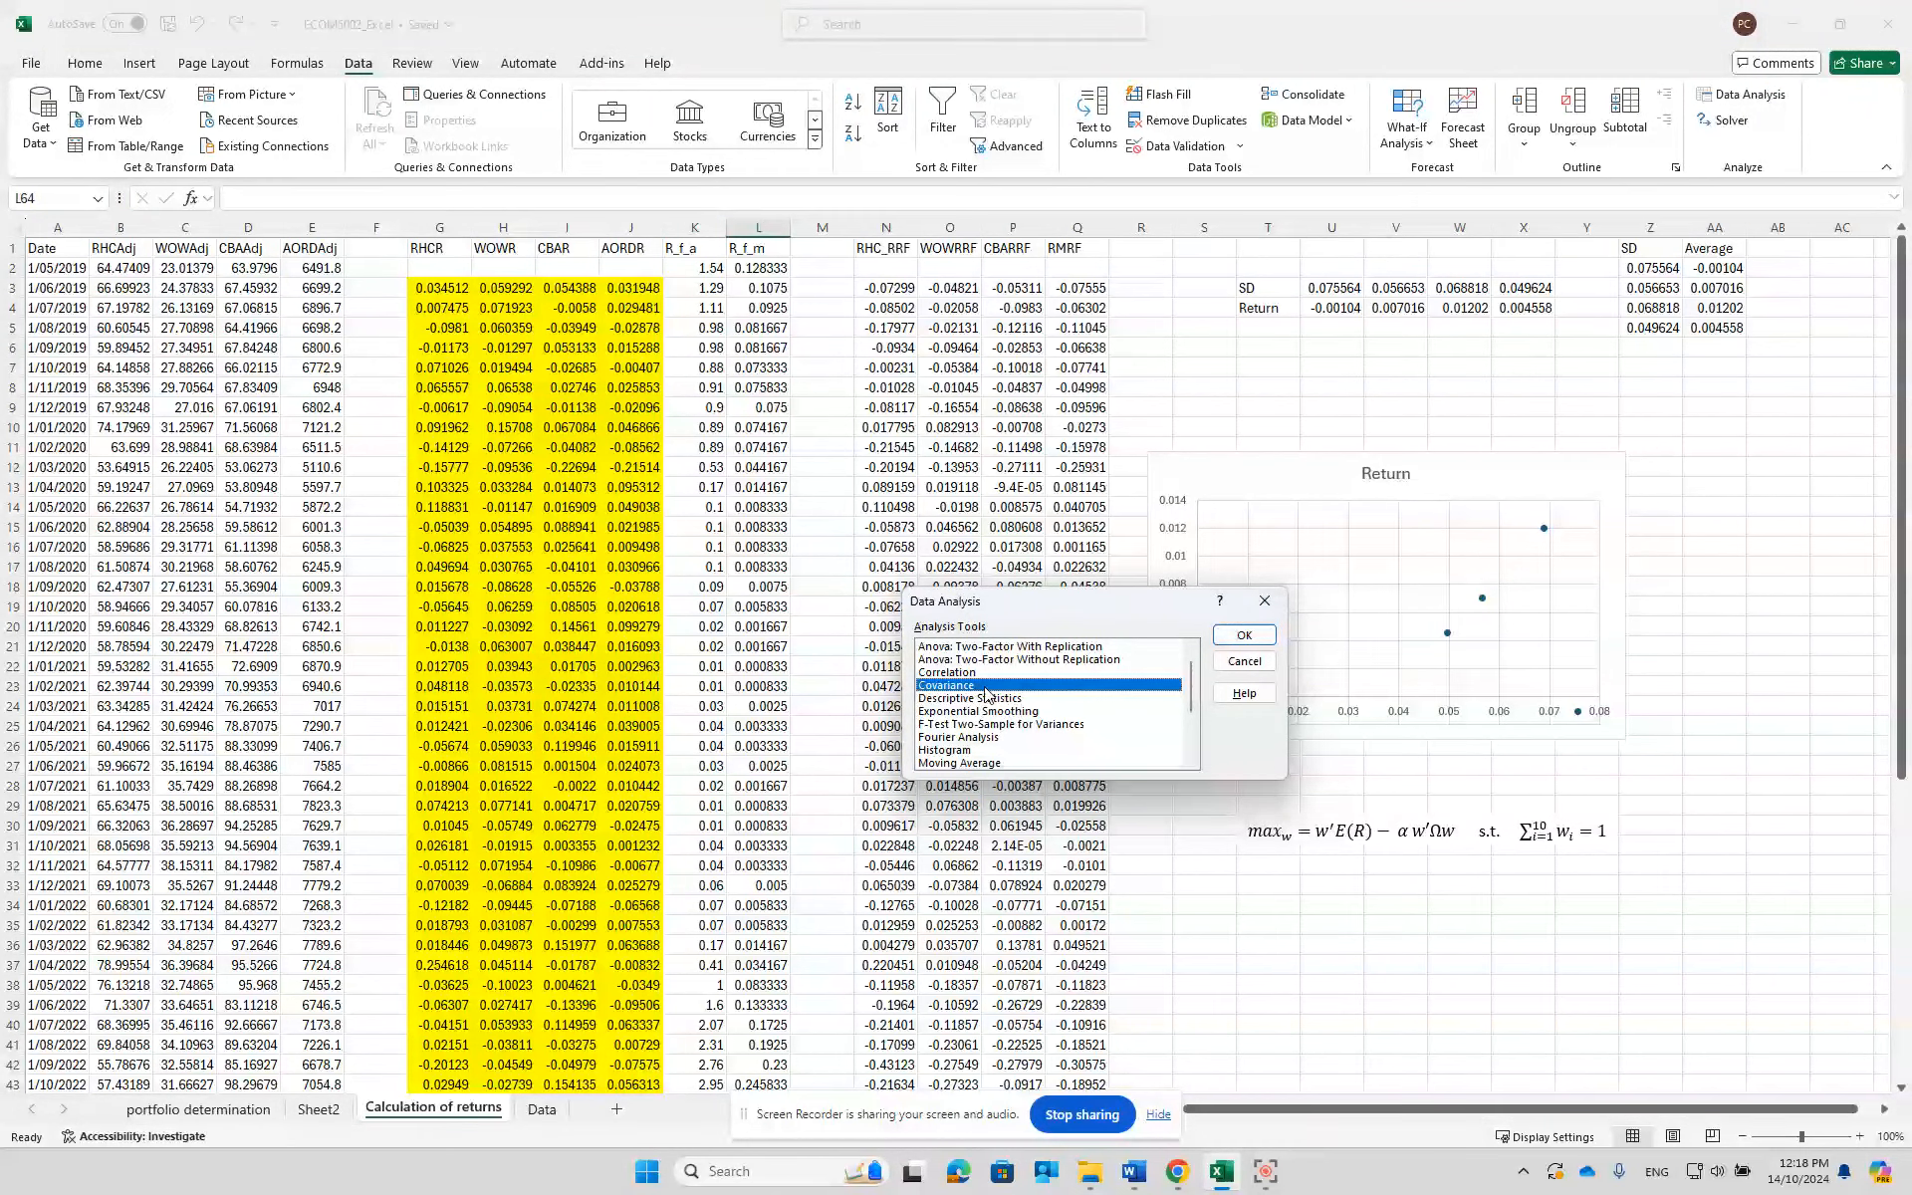
{"action": "left_click", "coordinate": [1243, 634]}
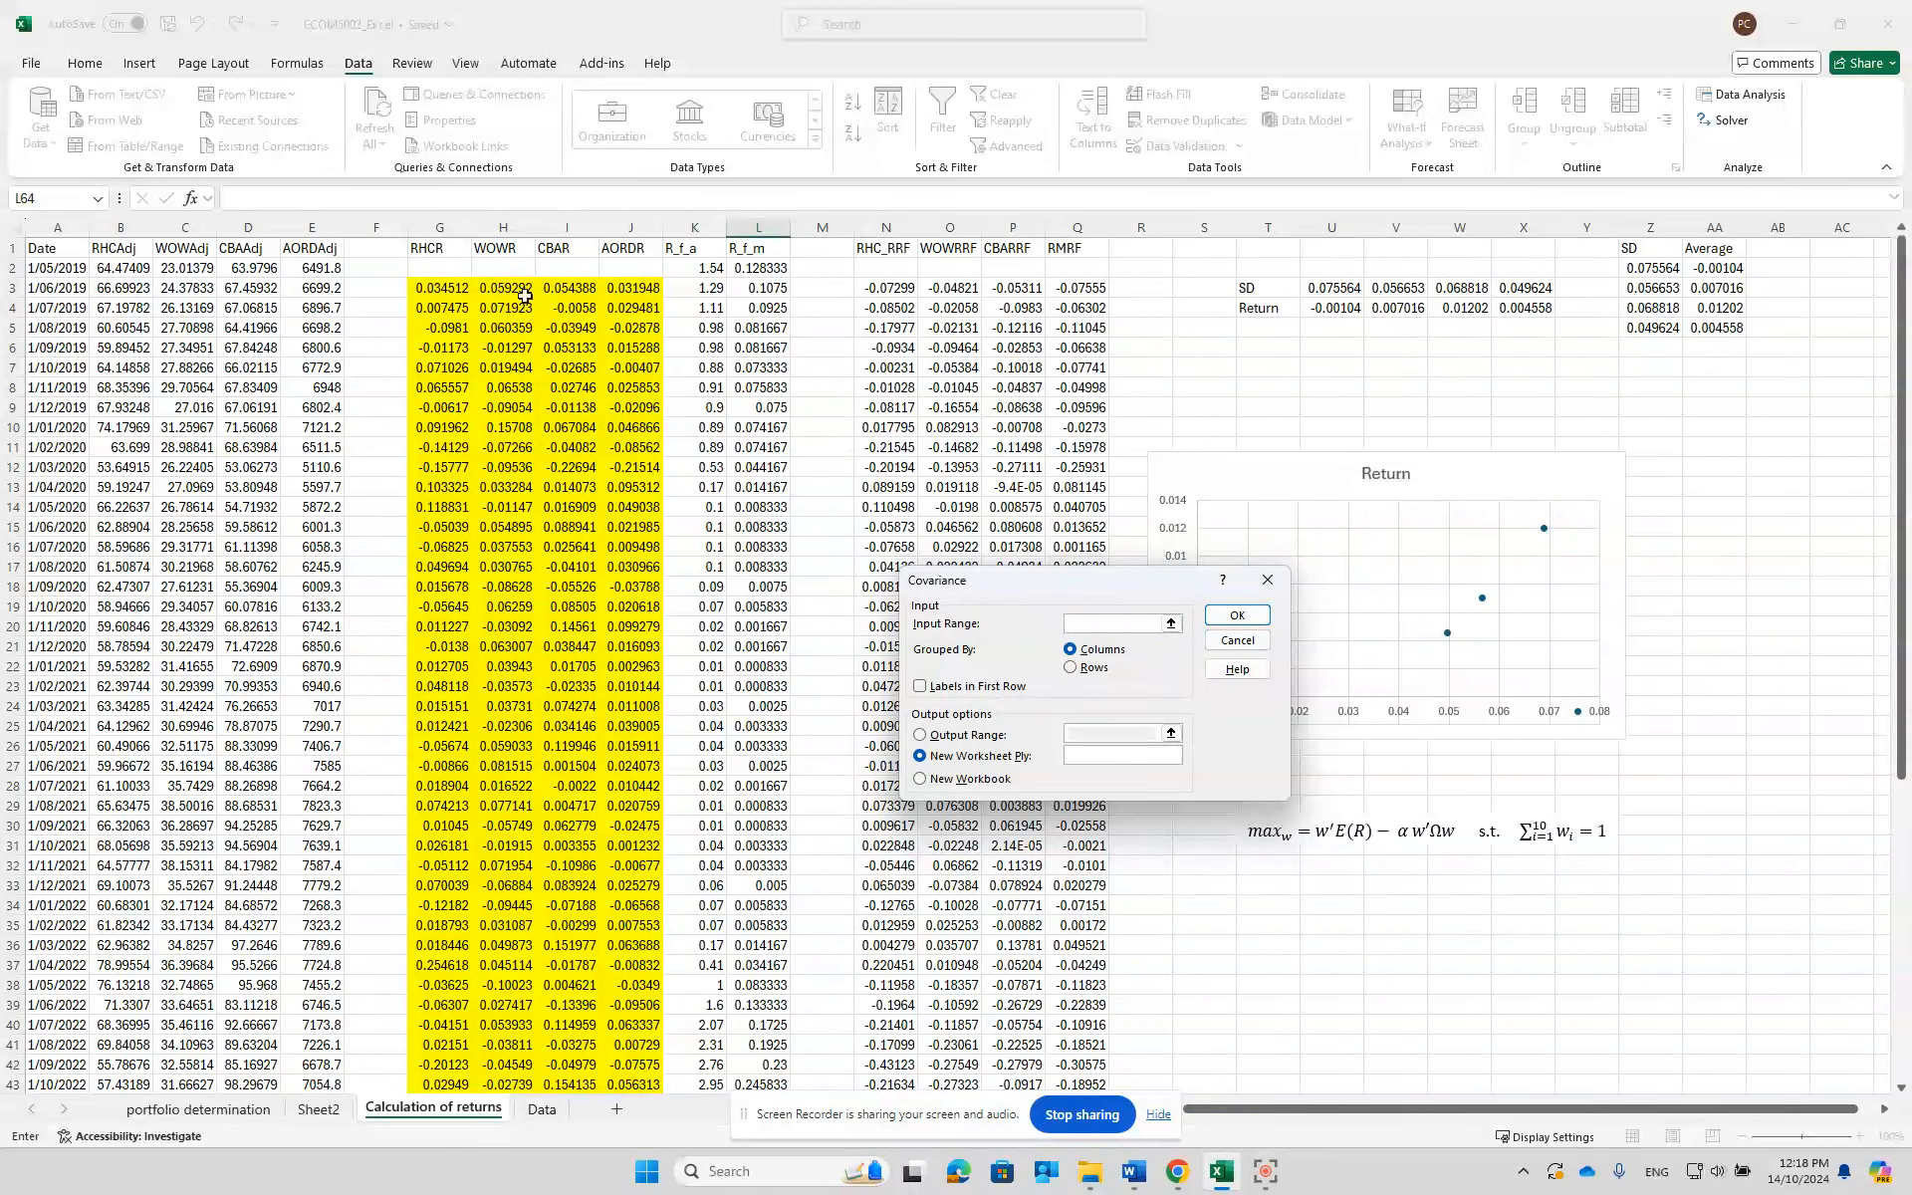
{"action": "left_click_drag", "start_coordinate": [438, 288], "coordinate": [607, 999]}
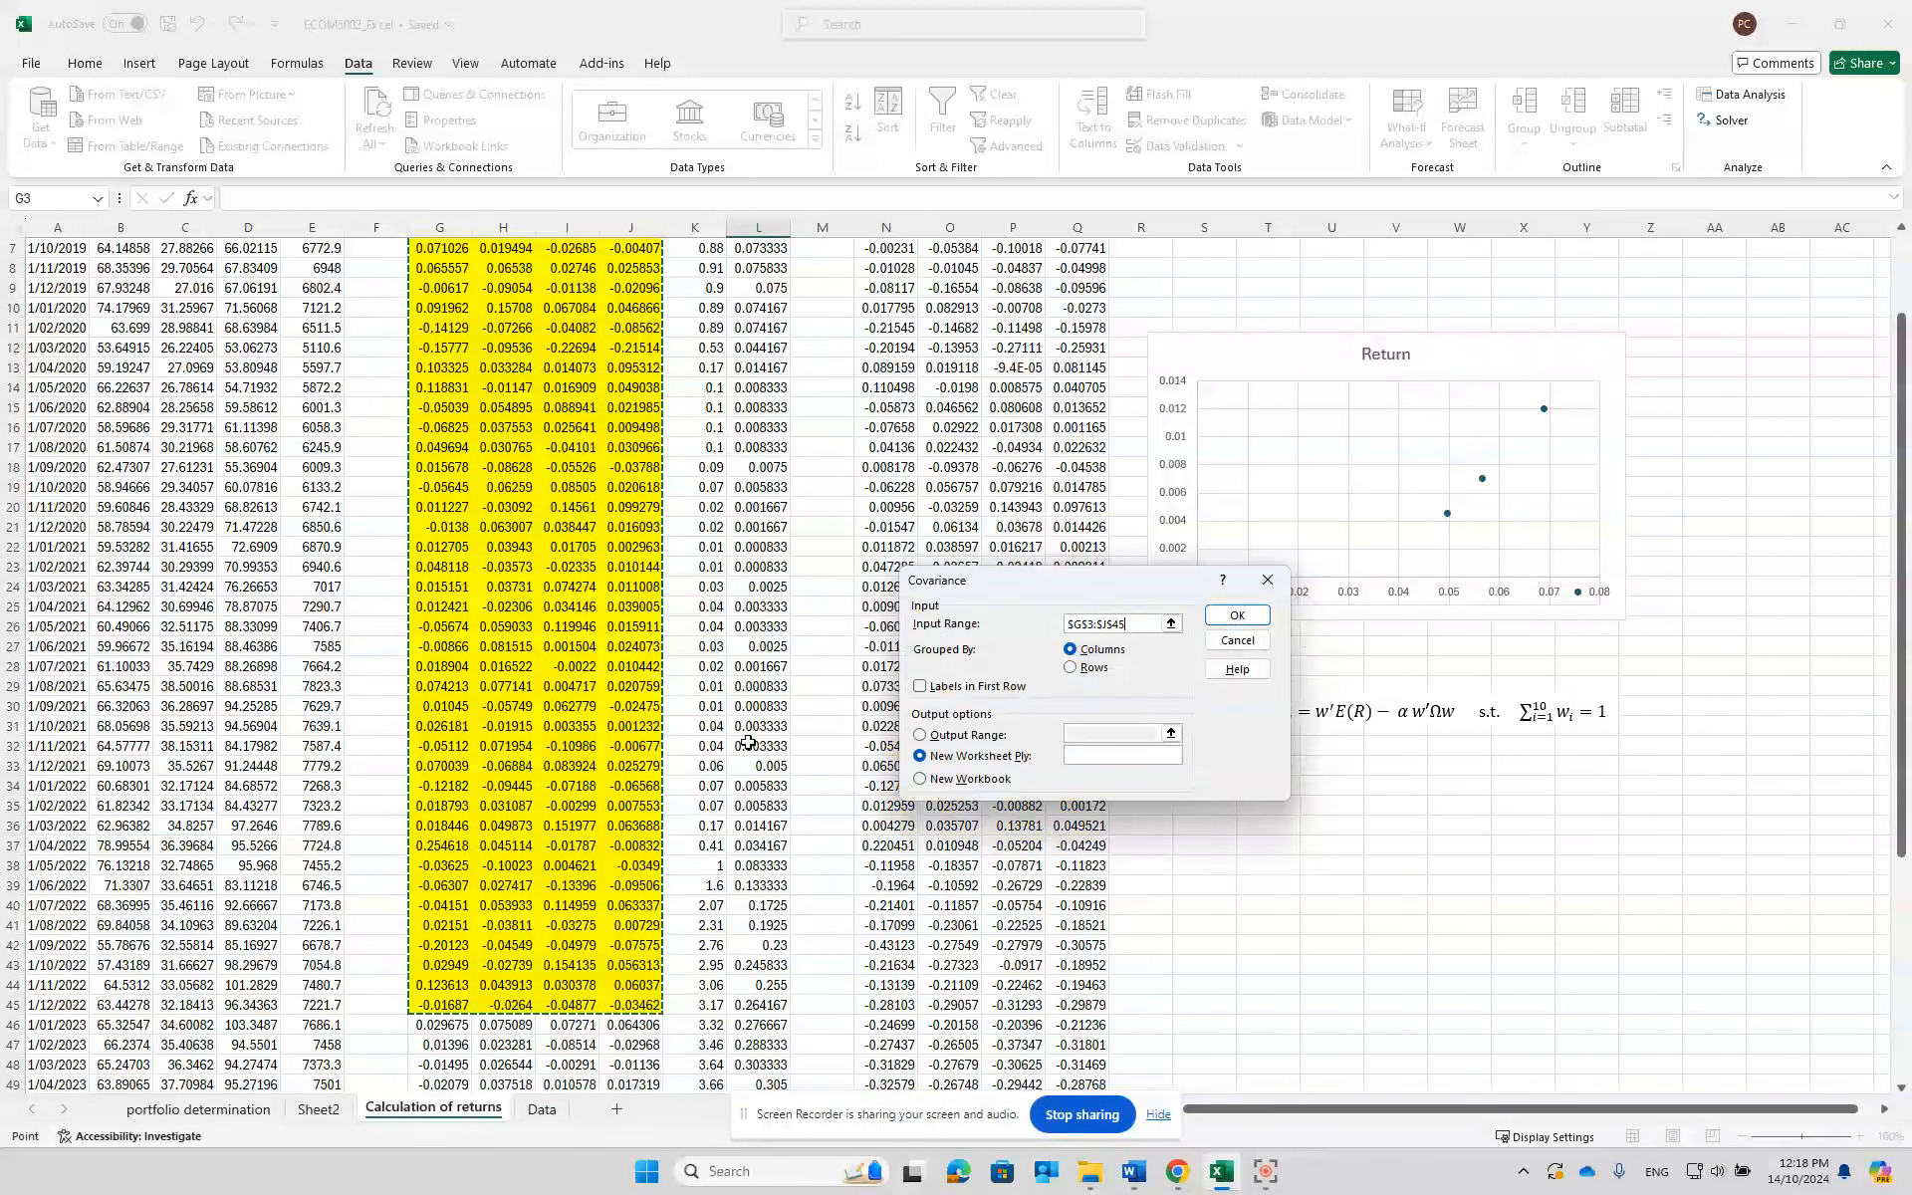
{"action": "left_click", "coordinate": [1237, 616]}
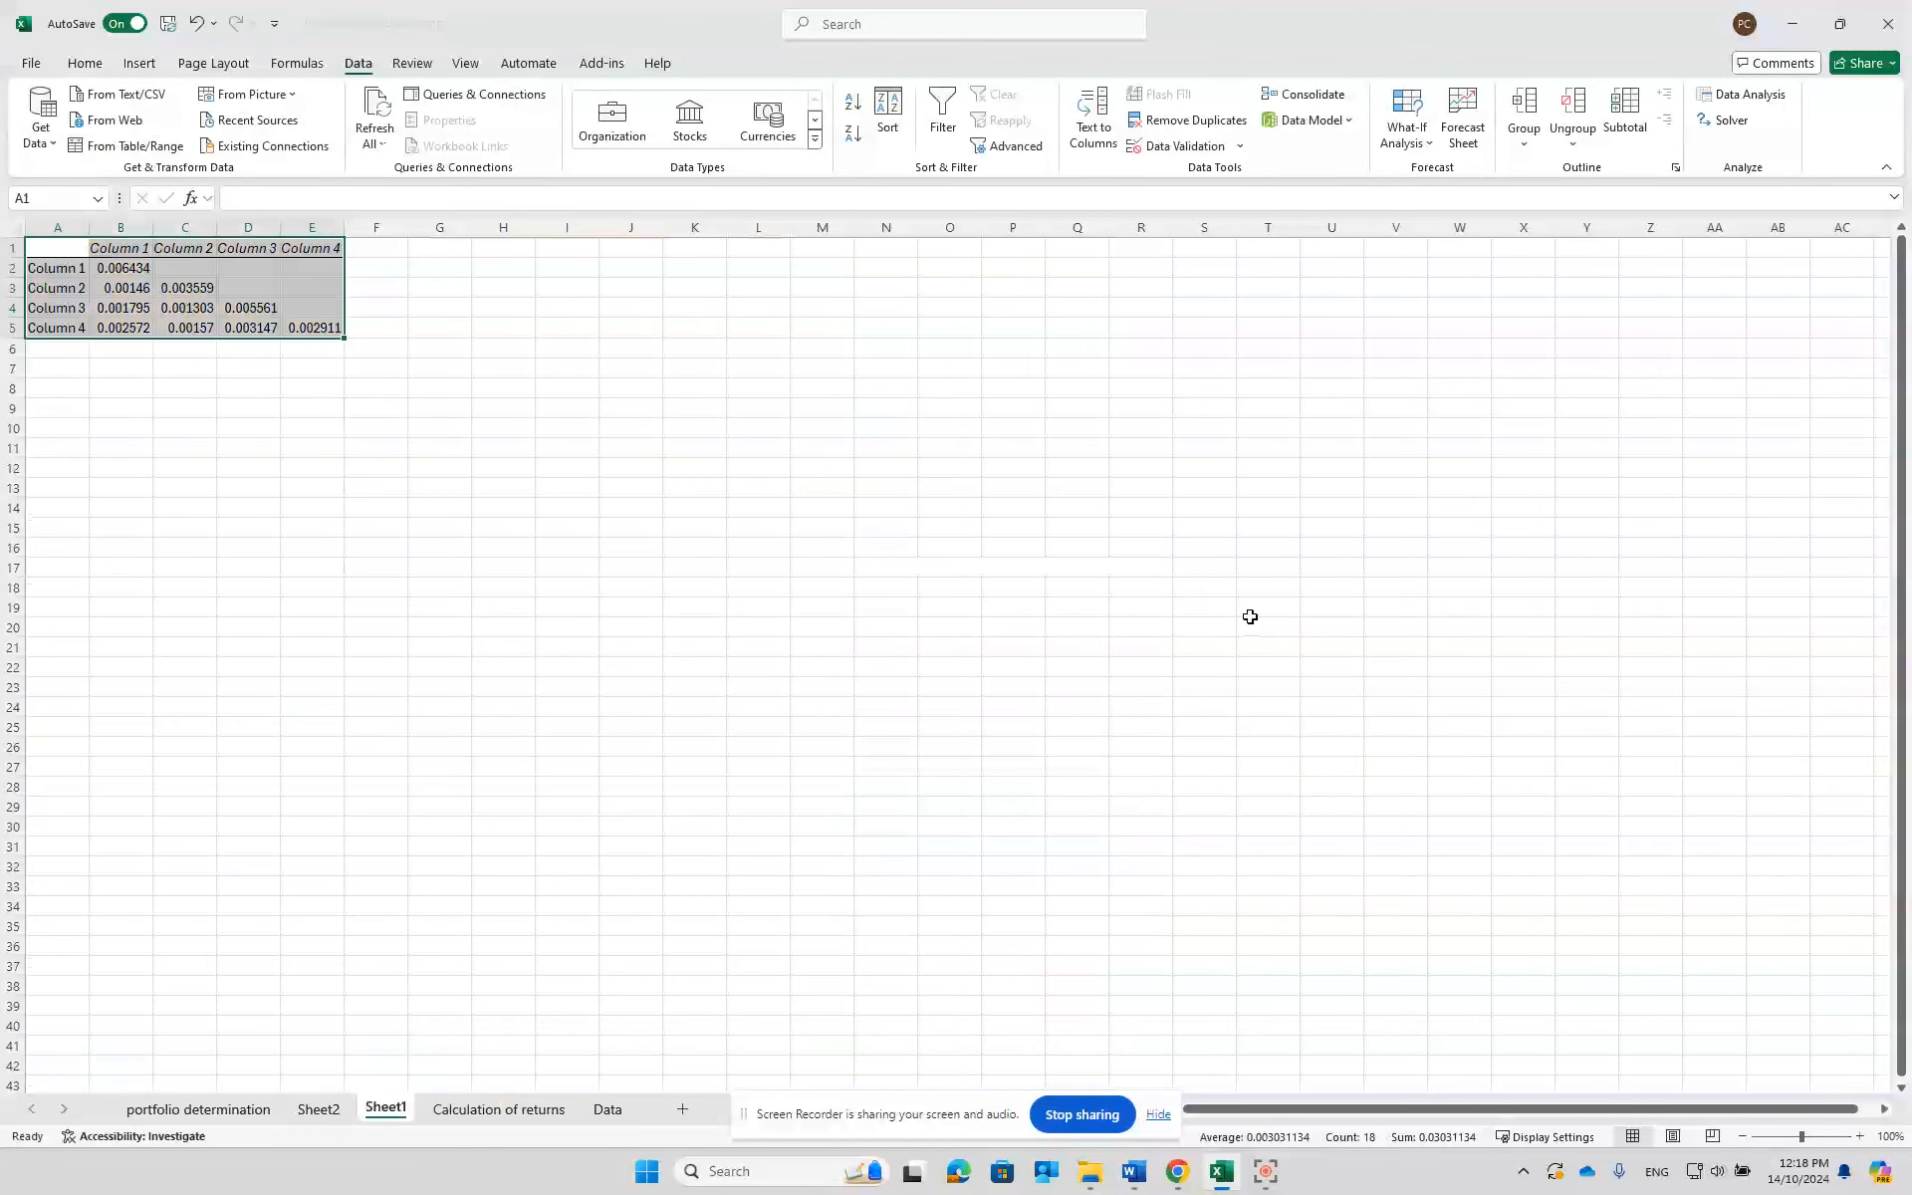
- Paste the covariance matrix B2:E5 as values with blanks skipped into the range starting at G2
{"action": "left_click", "coordinate": [139, 407]}
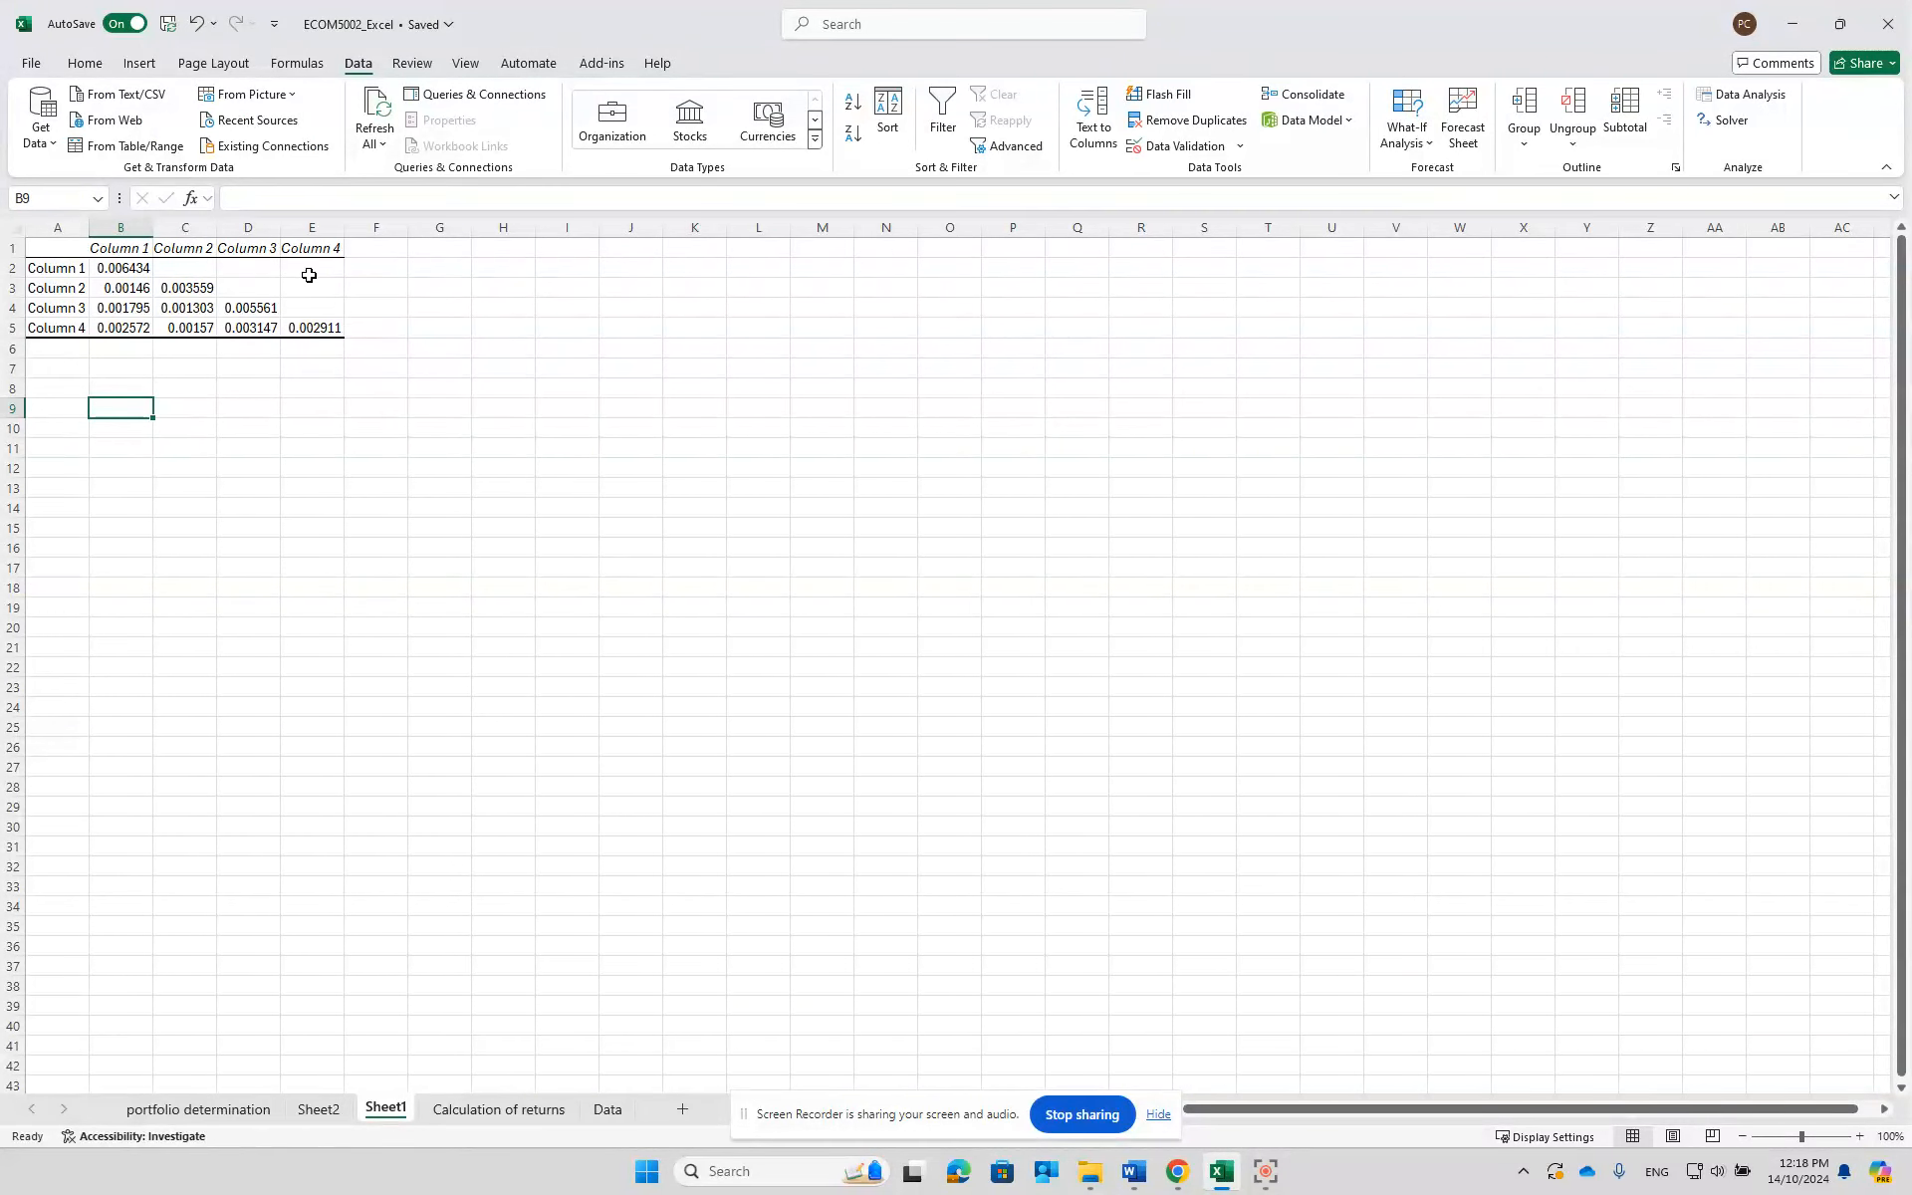
{"action": "left_click_drag", "start_coordinate": [120, 271], "coordinate": [299, 331]}
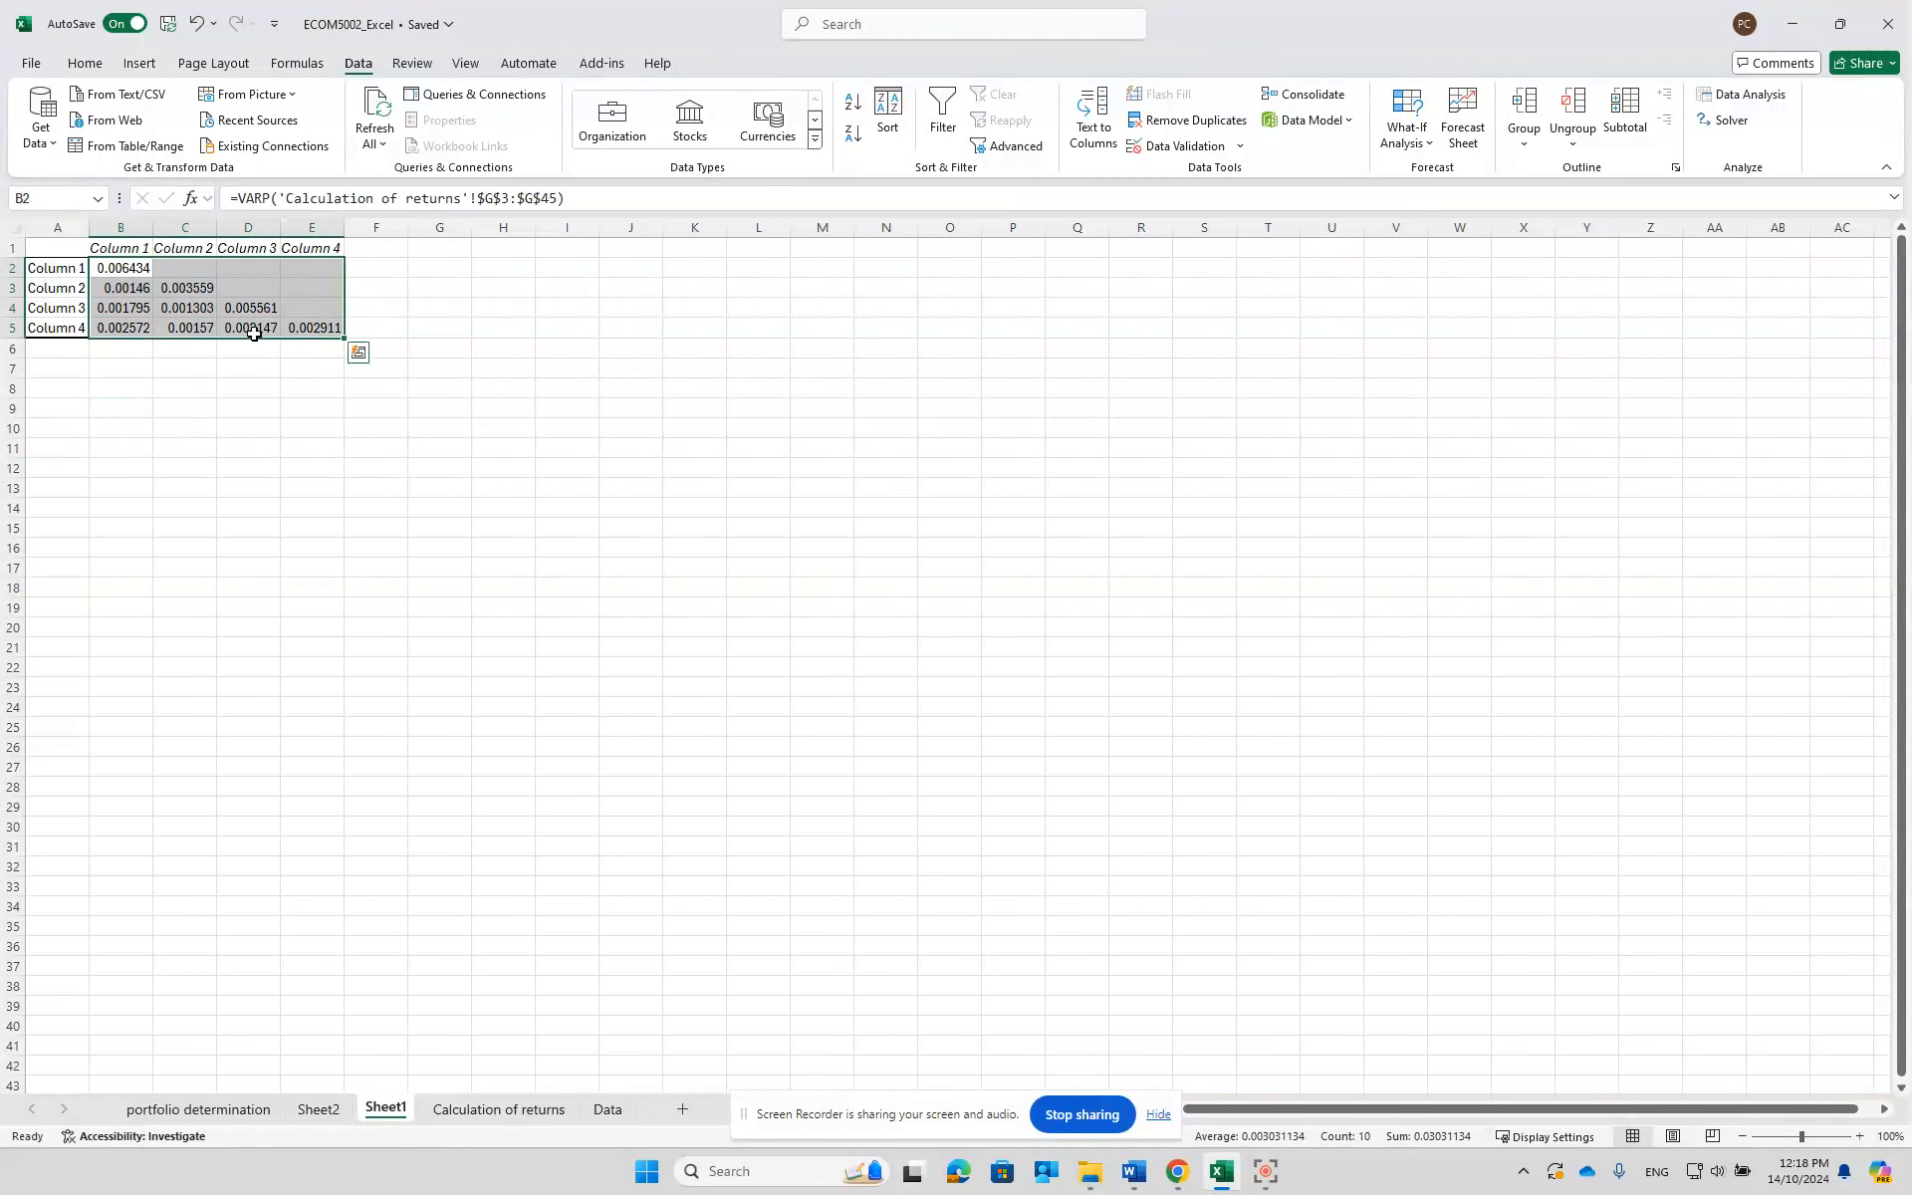
{"action": "right_click", "coordinate": [225, 318]}
{"action": "left_click", "coordinate": [274, 390]}
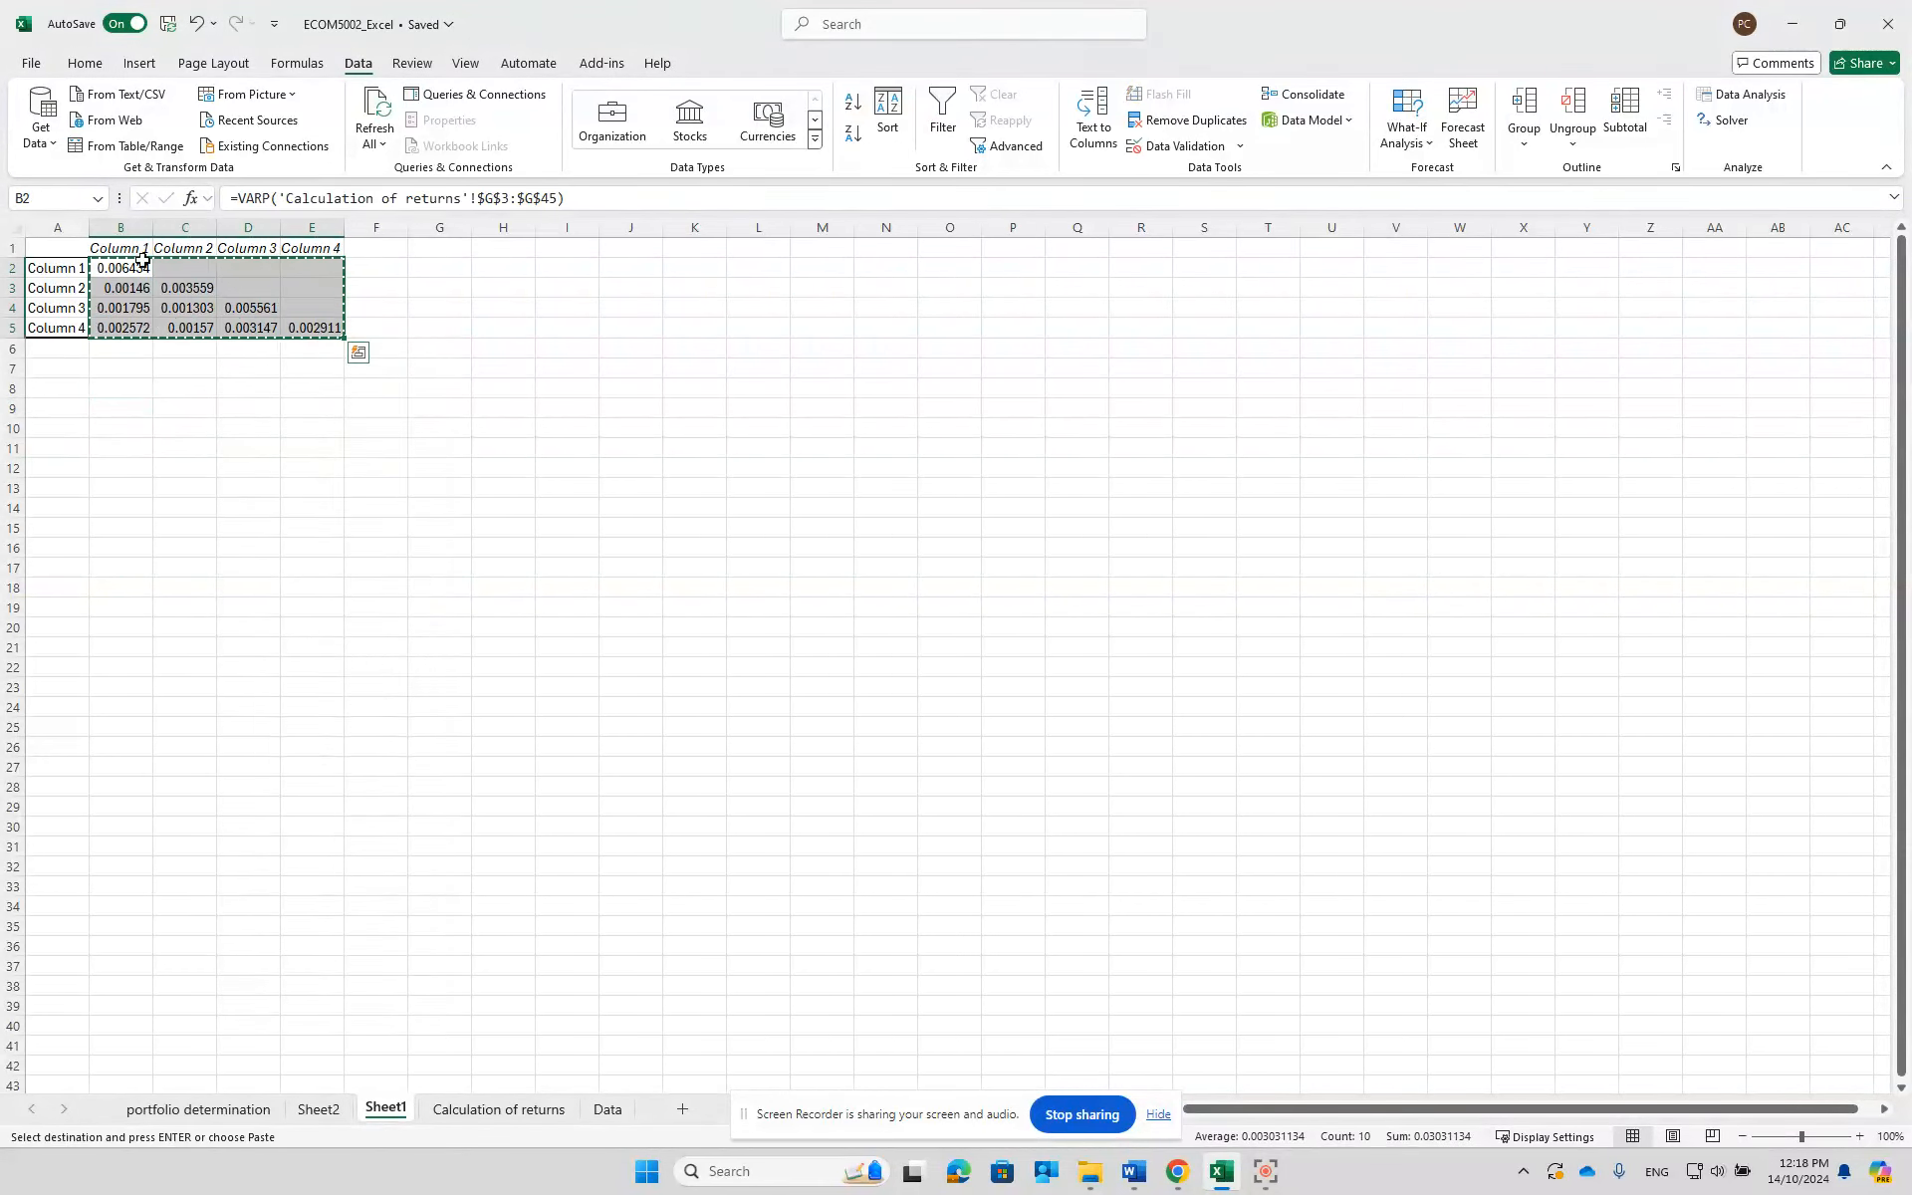
{"action": "left_click", "coordinate": [447, 268]}
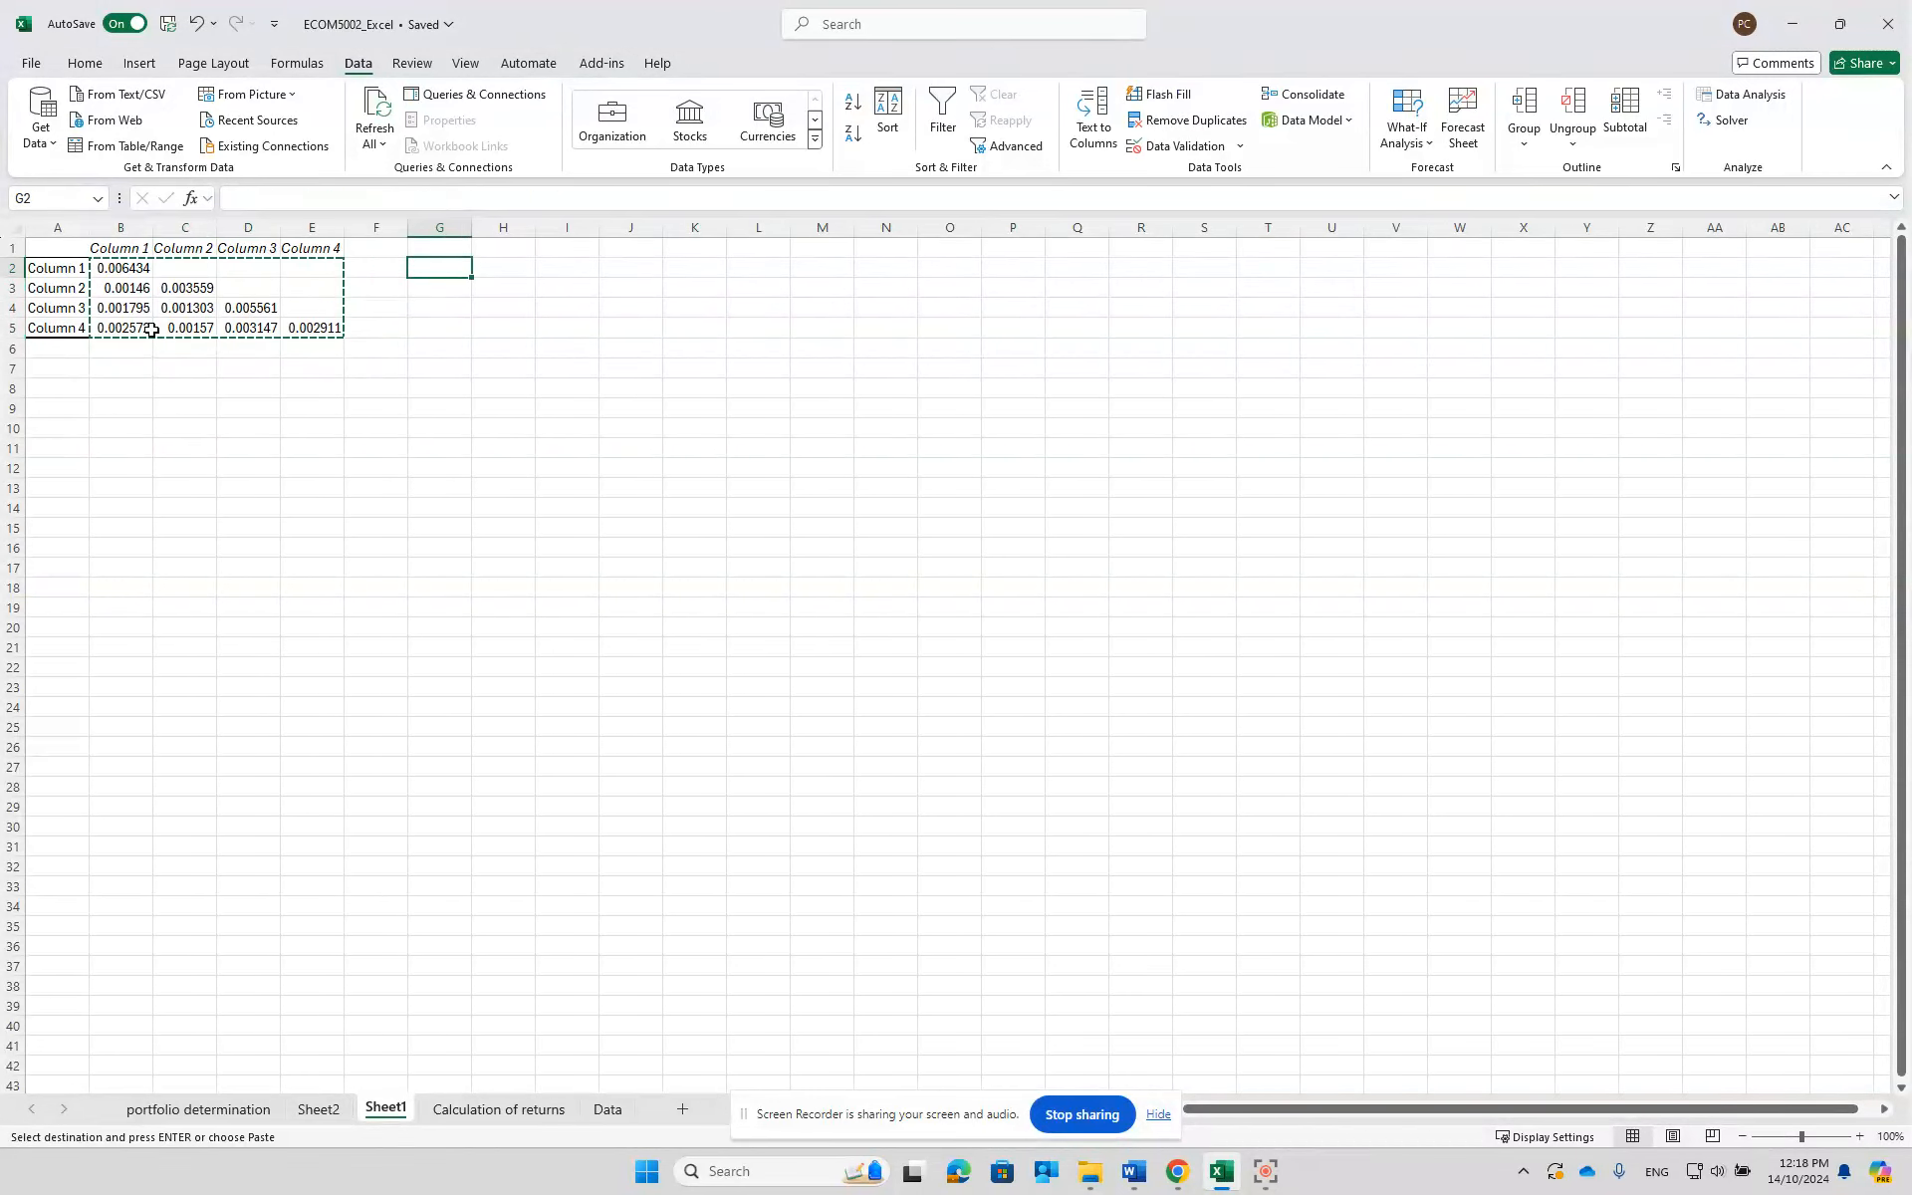
{"action": "right_click", "coordinate": [441, 268]}
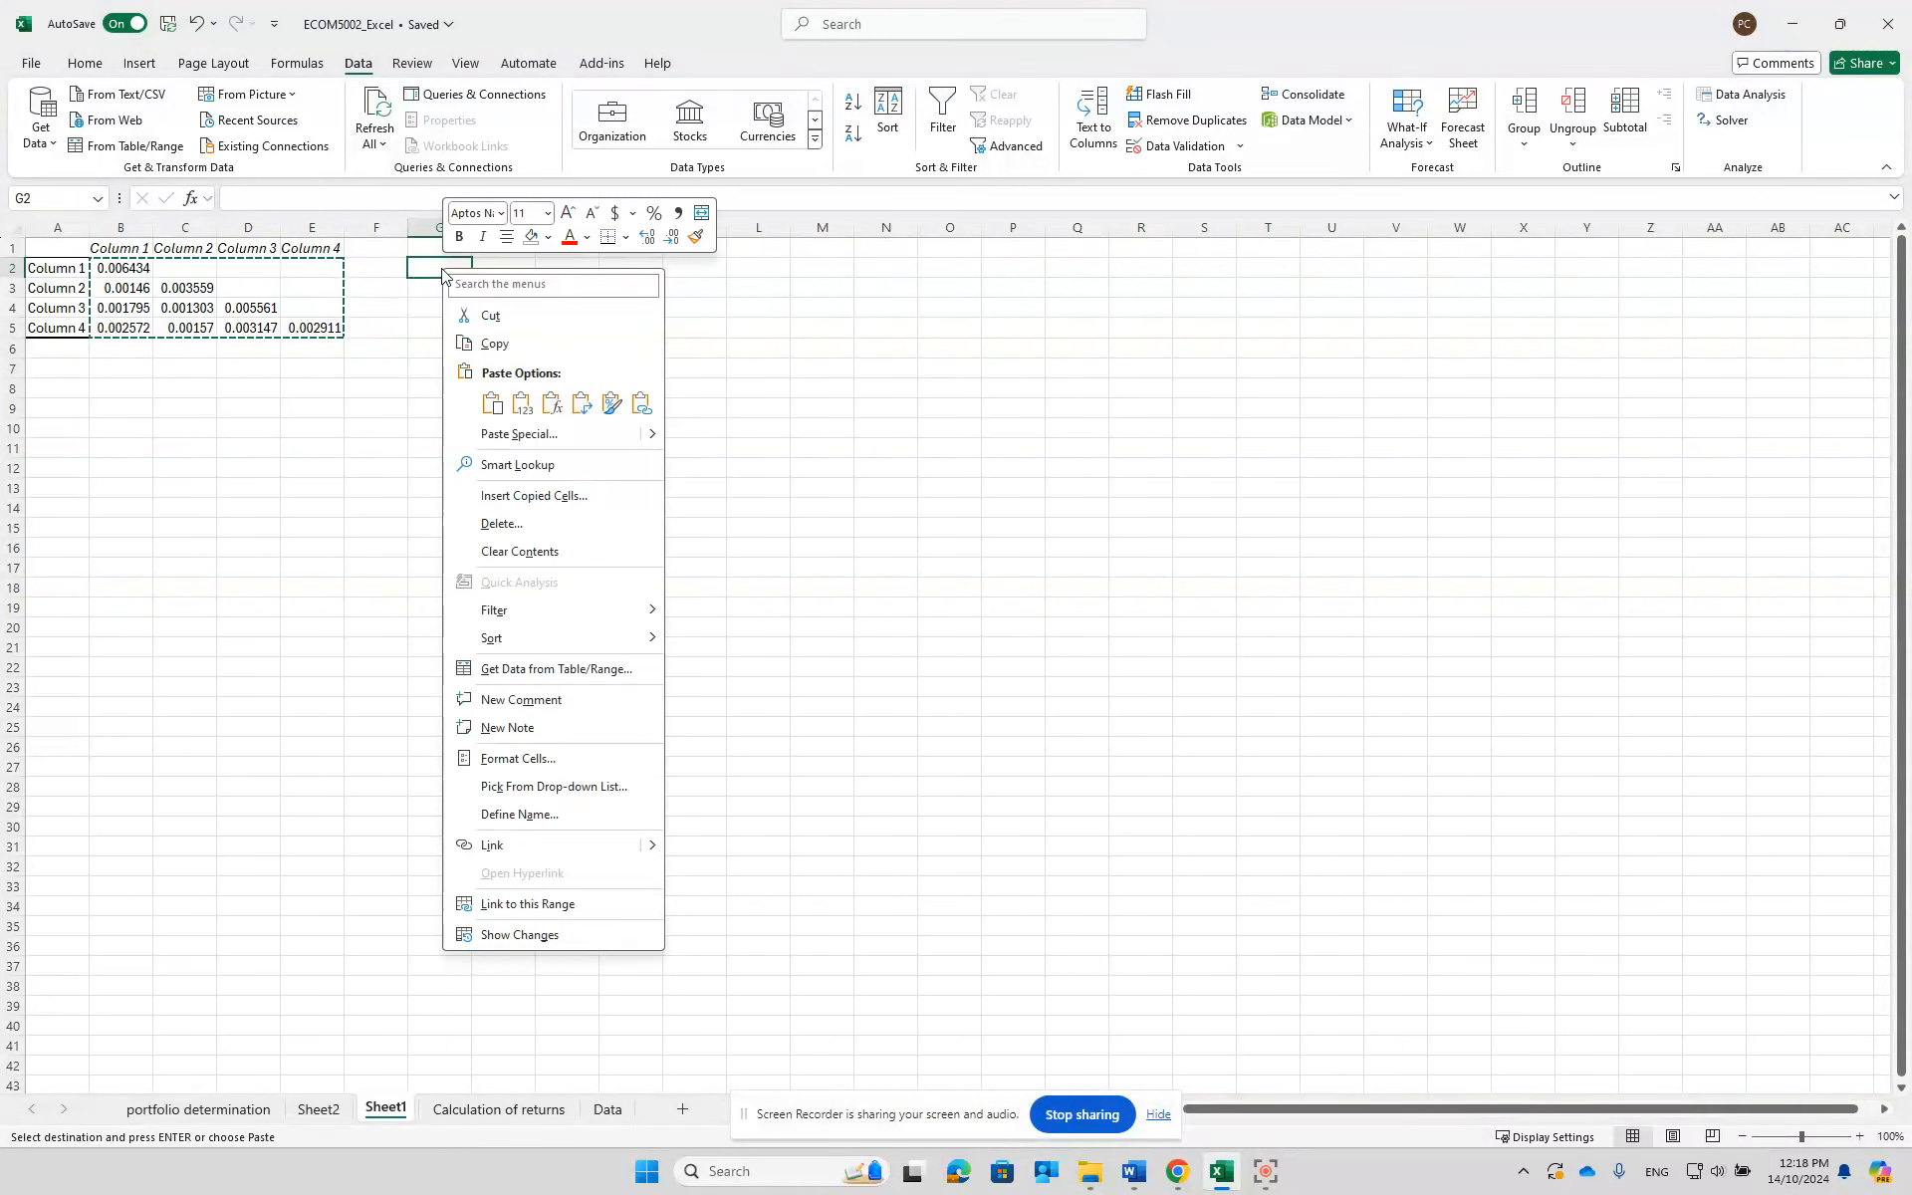
{"action": "left_click", "coordinate": [538, 438]}
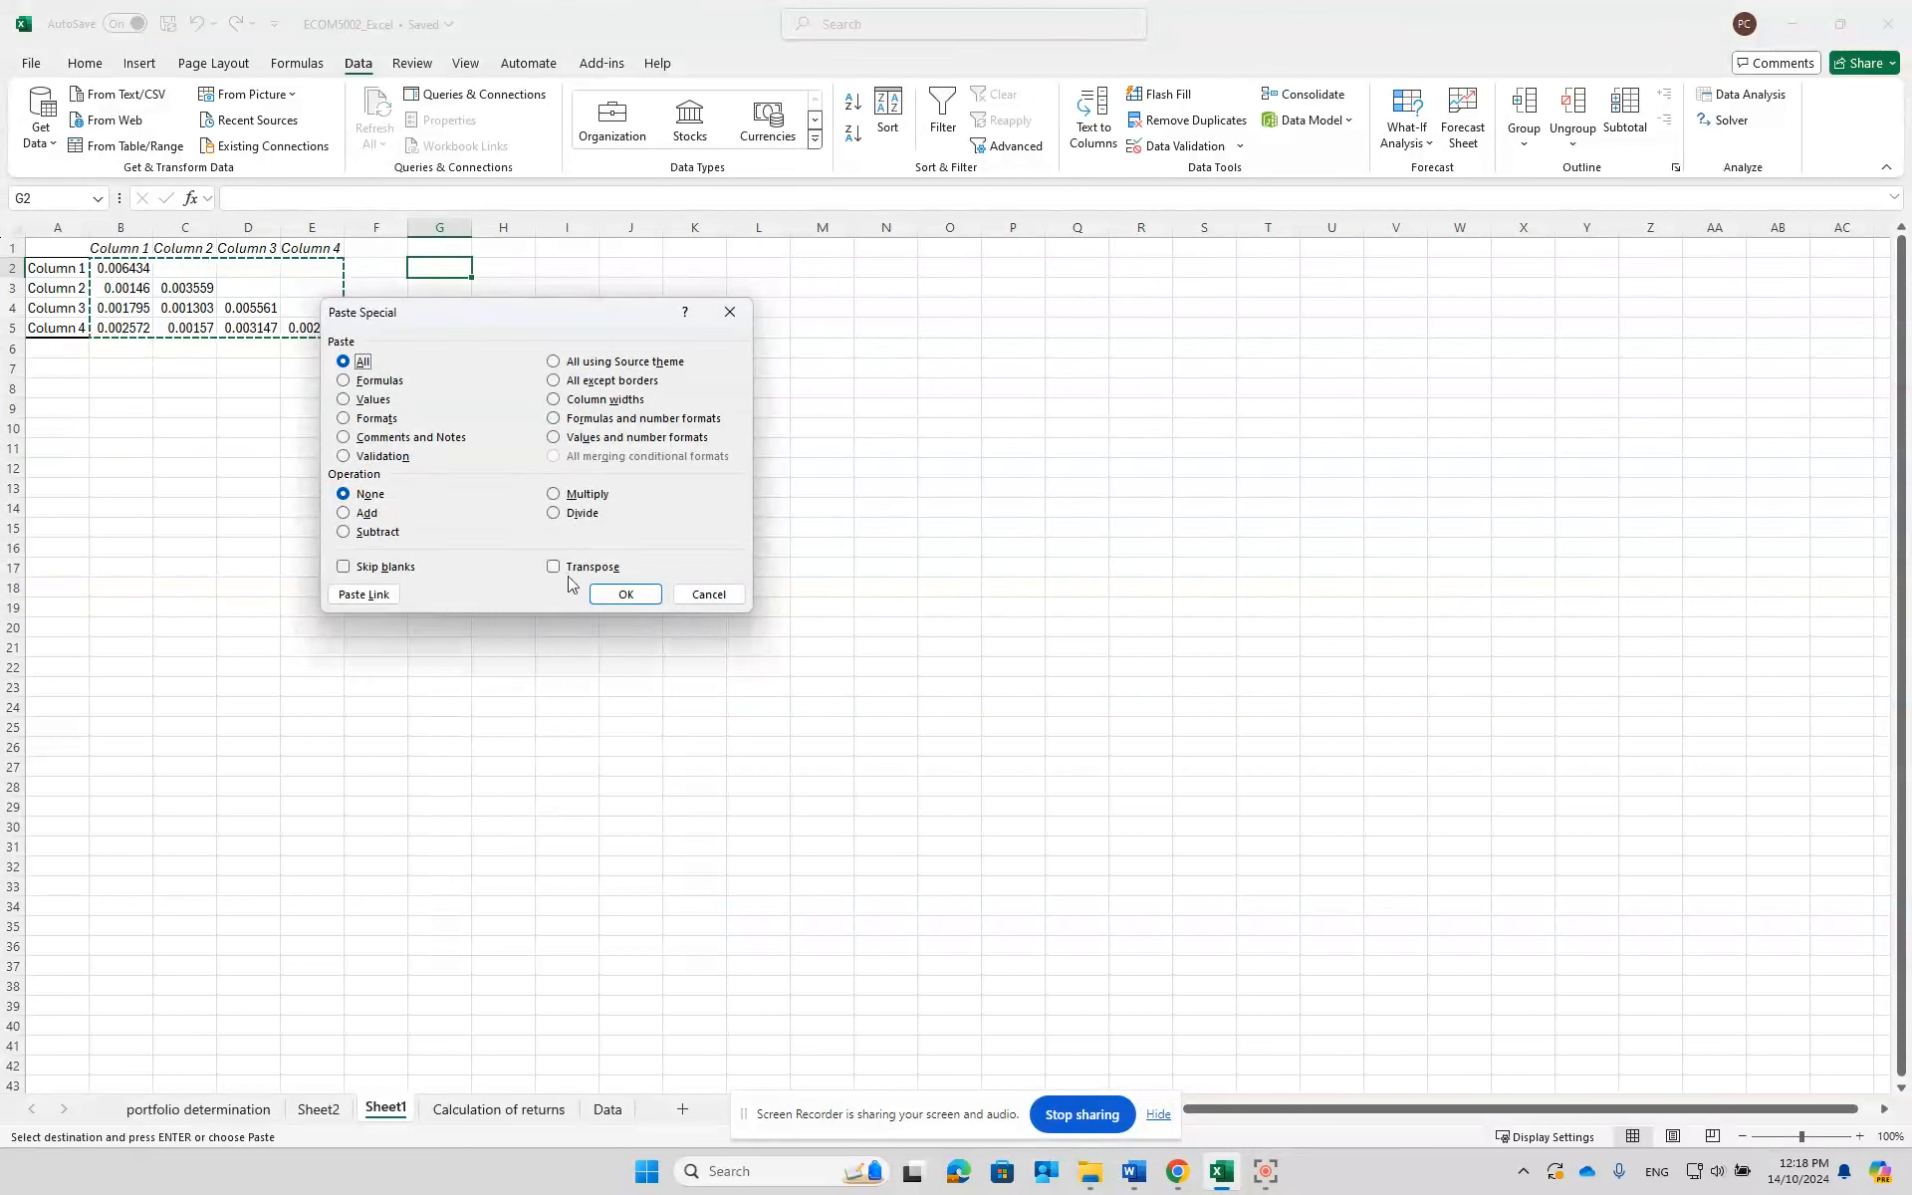
{"action": "left_click", "coordinate": [381, 403]}
{"action": "left_click", "coordinate": [343, 566]}
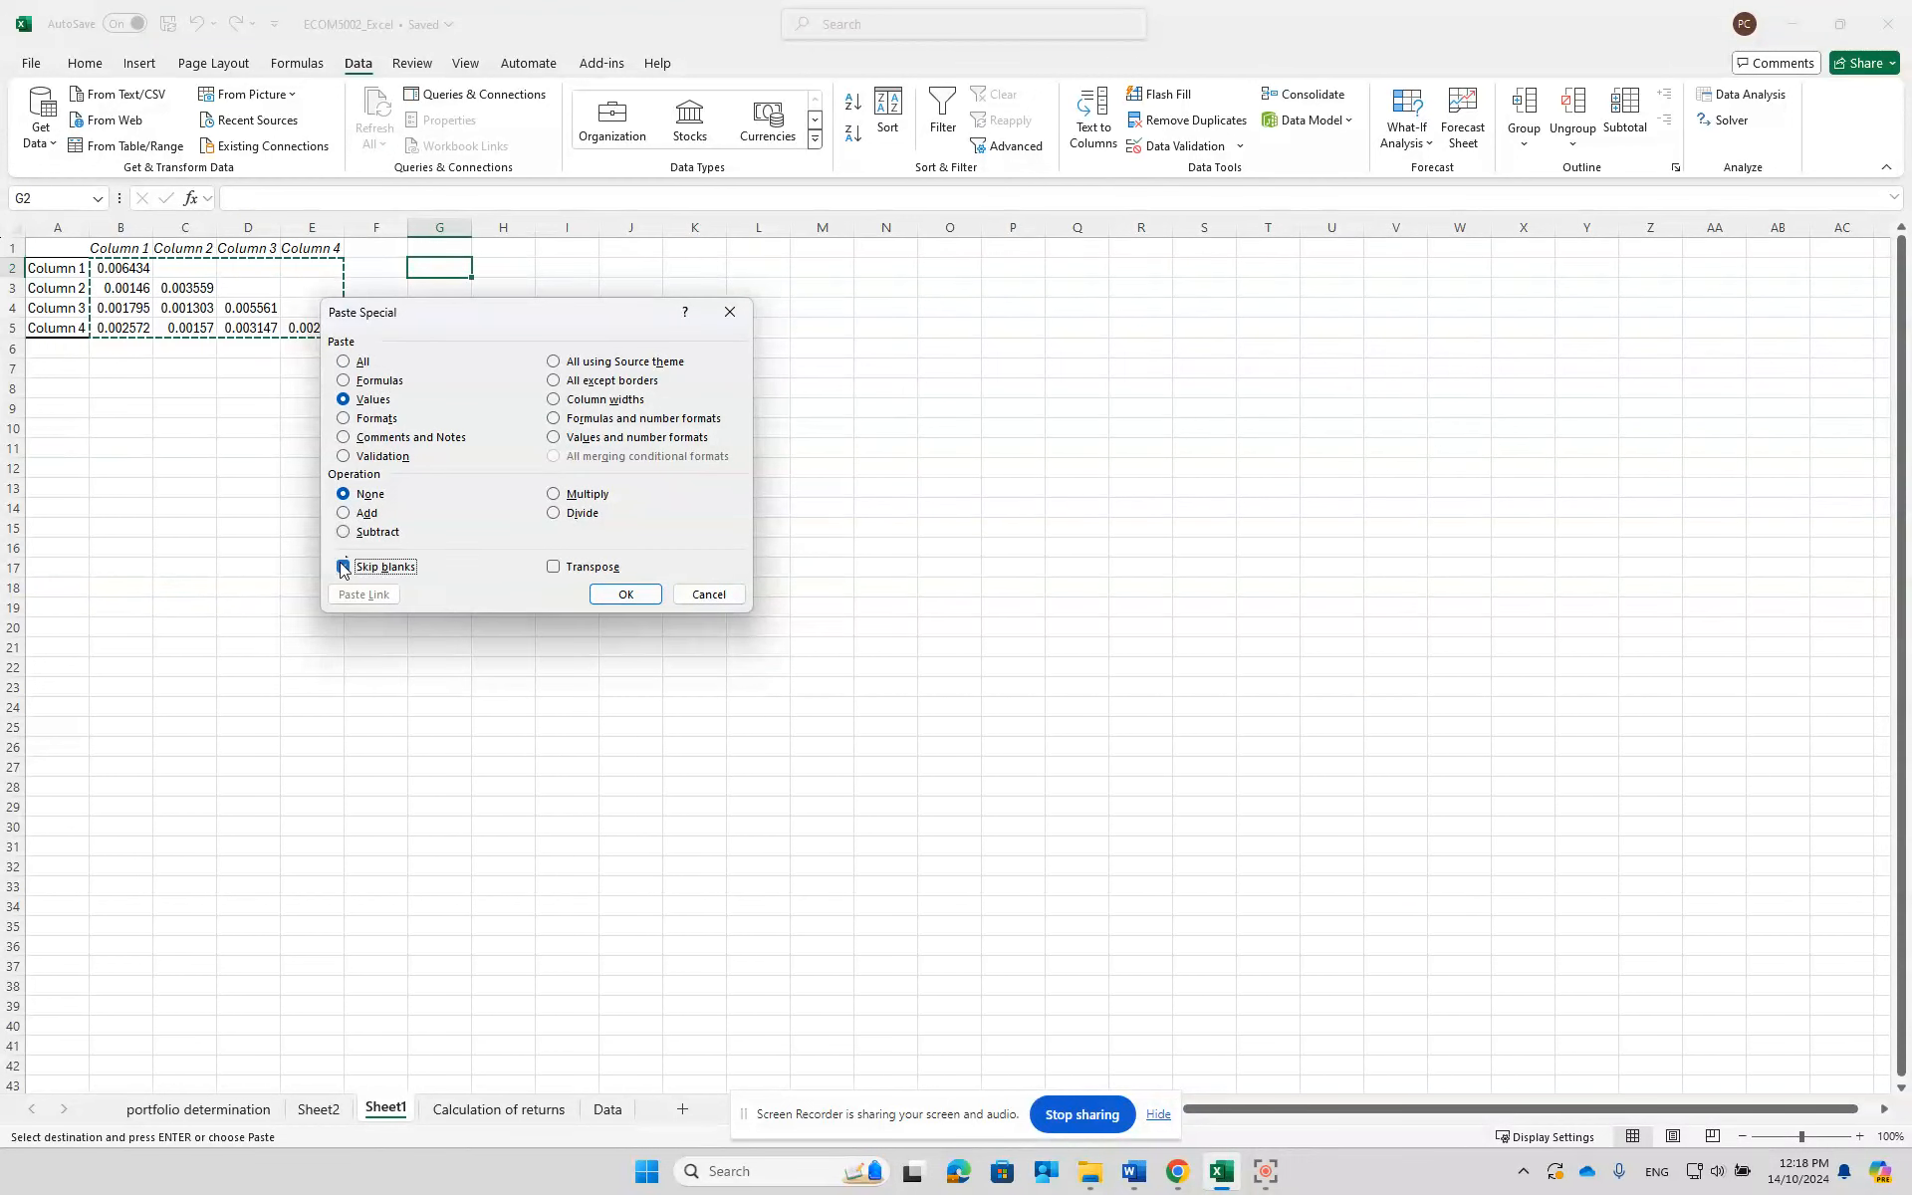
{"action": "left_click", "coordinate": [625, 594]}
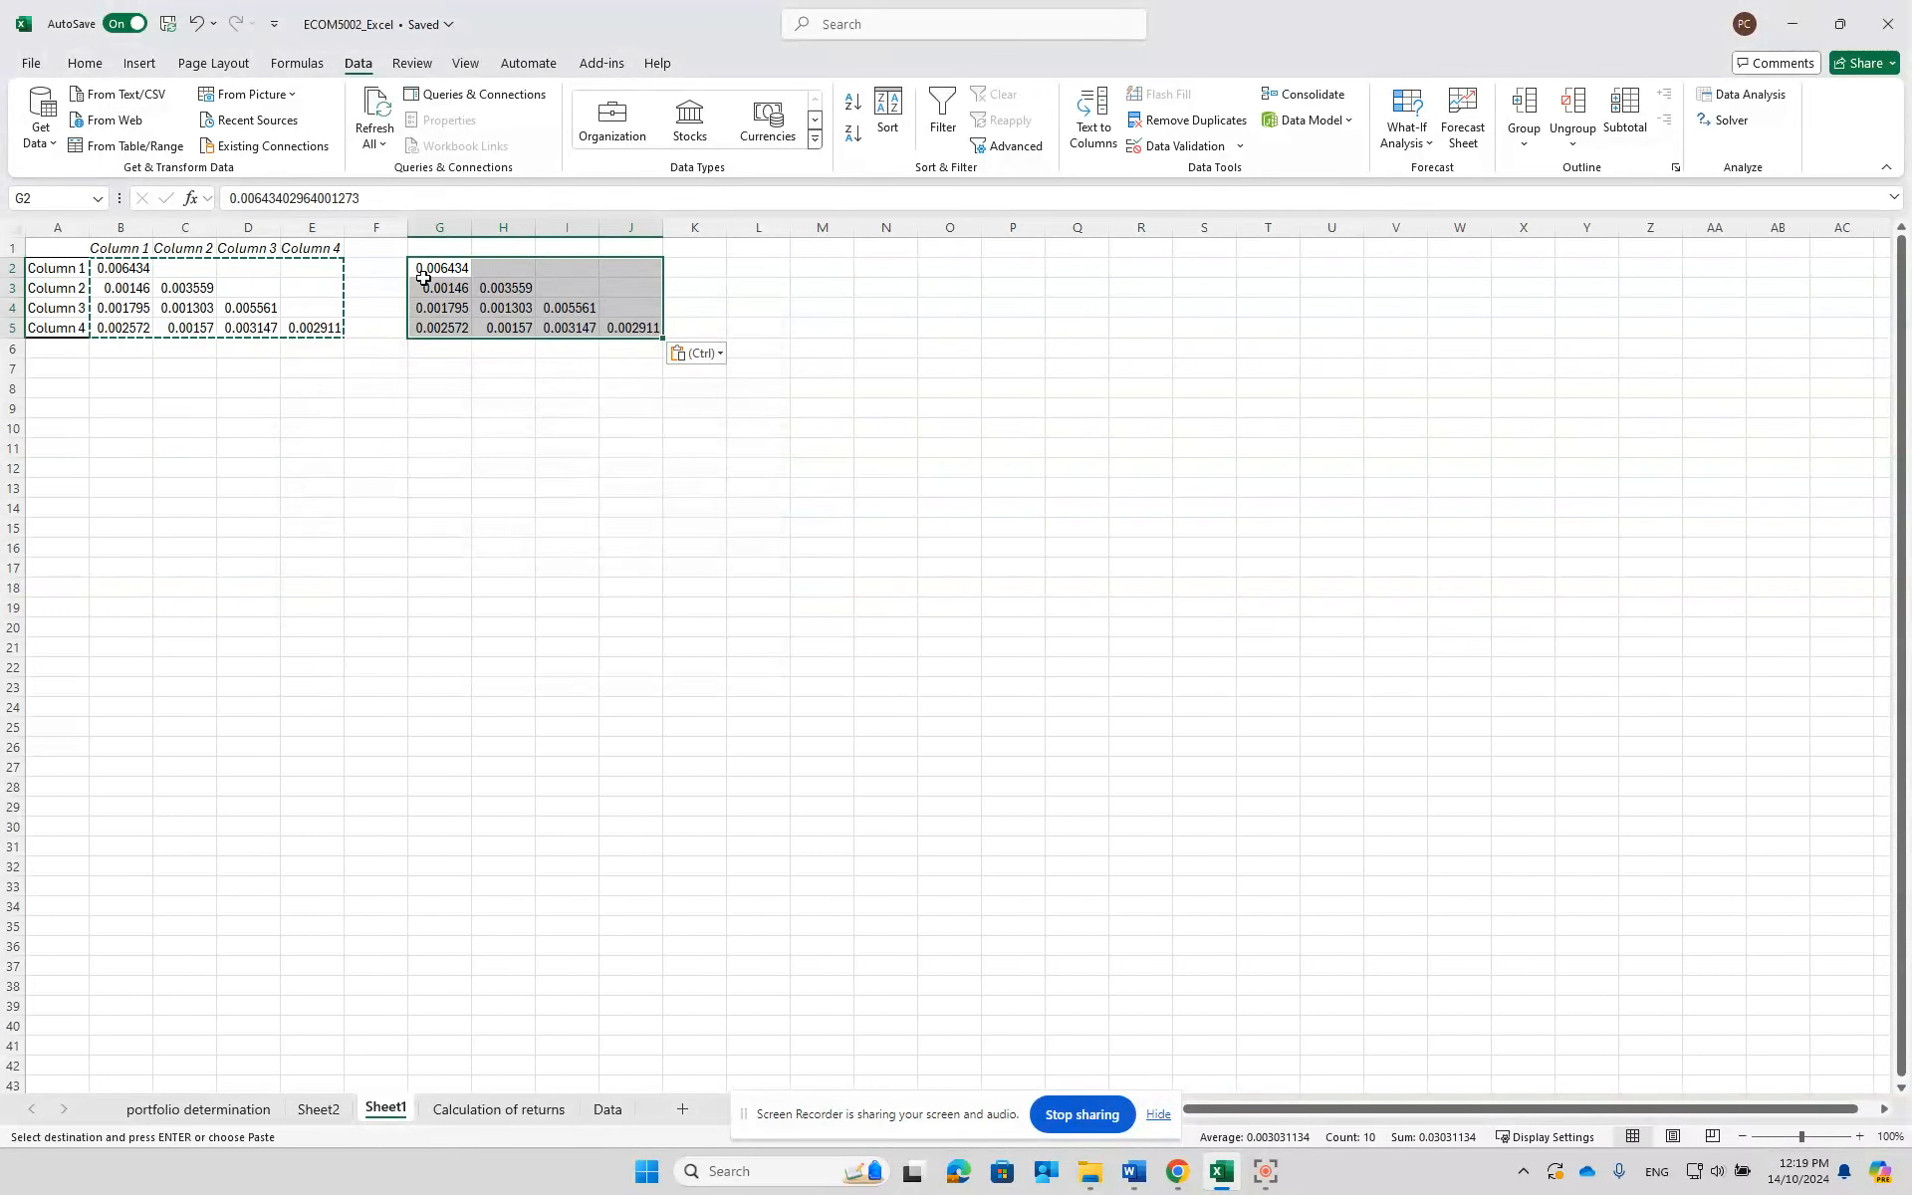
- Fill the upper triangle of the matrix at G2 by pasting B2:E5 there again as transposed values with blanks skipped
{"action": "left_click", "coordinate": [396, 529]}
{"action": "left_click_drag", "start_coordinate": [130, 265], "coordinate": [299, 327]}
{"action": "right_click", "coordinate": [254, 329]}
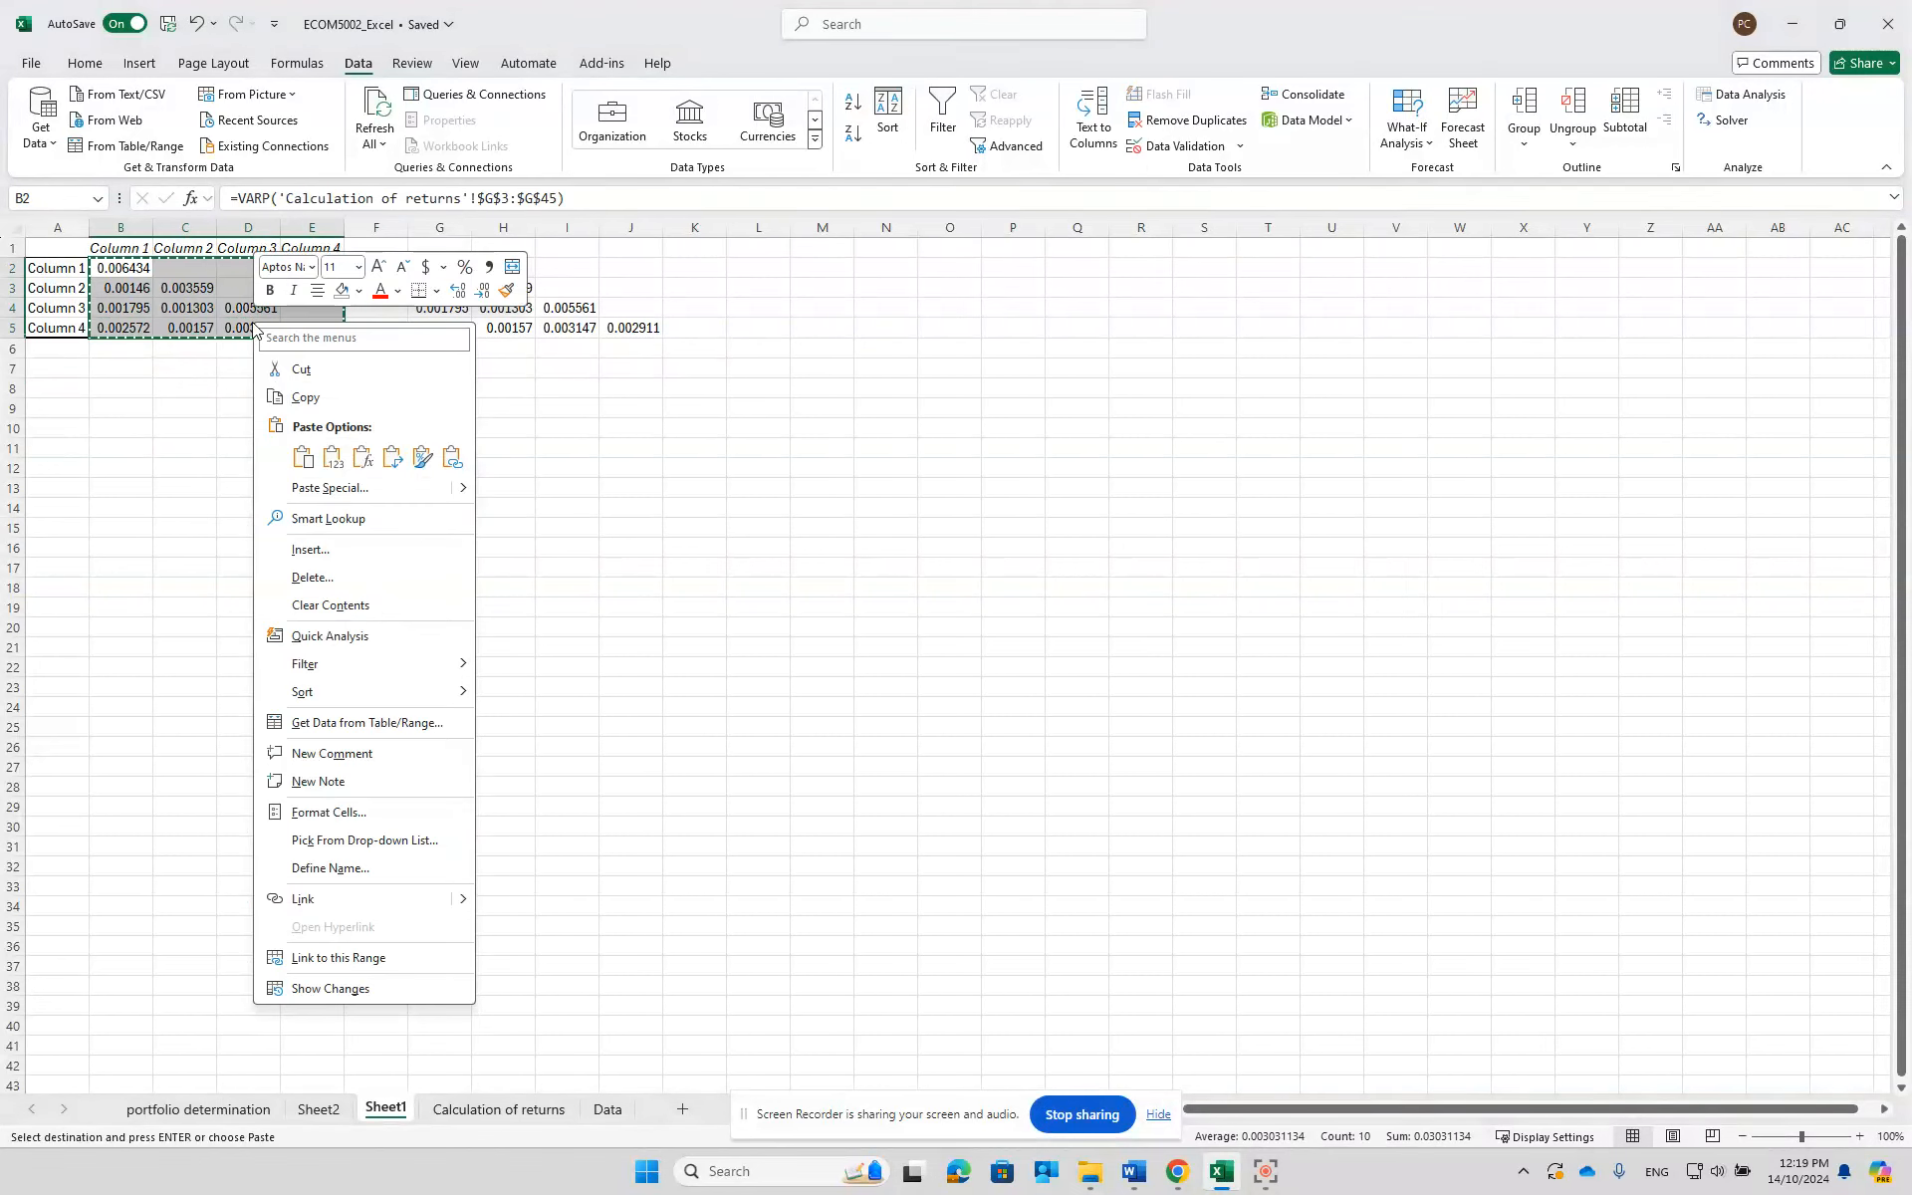
{"action": "left_click", "coordinate": [305, 398]}
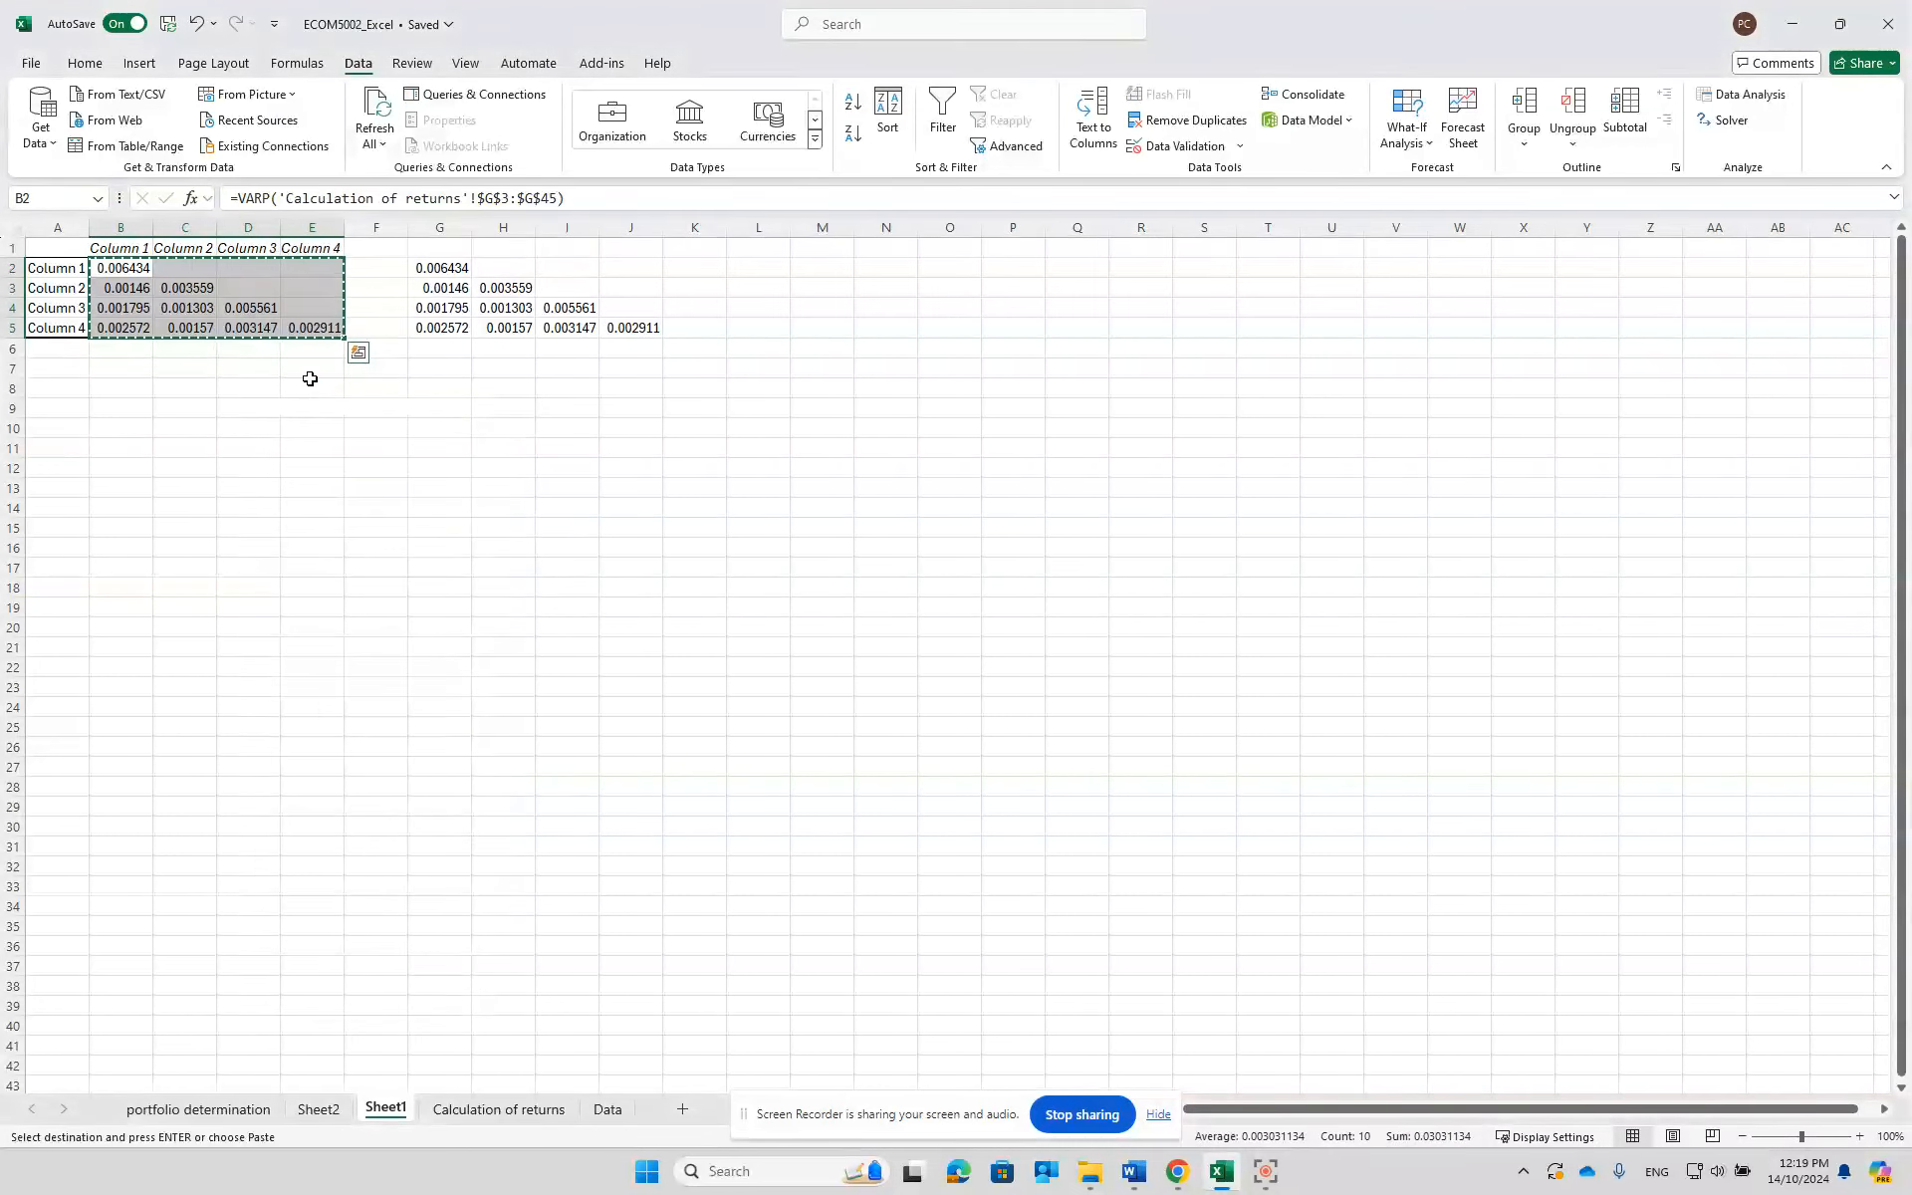
{"action": "left_click", "coordinate": [451, 270]}
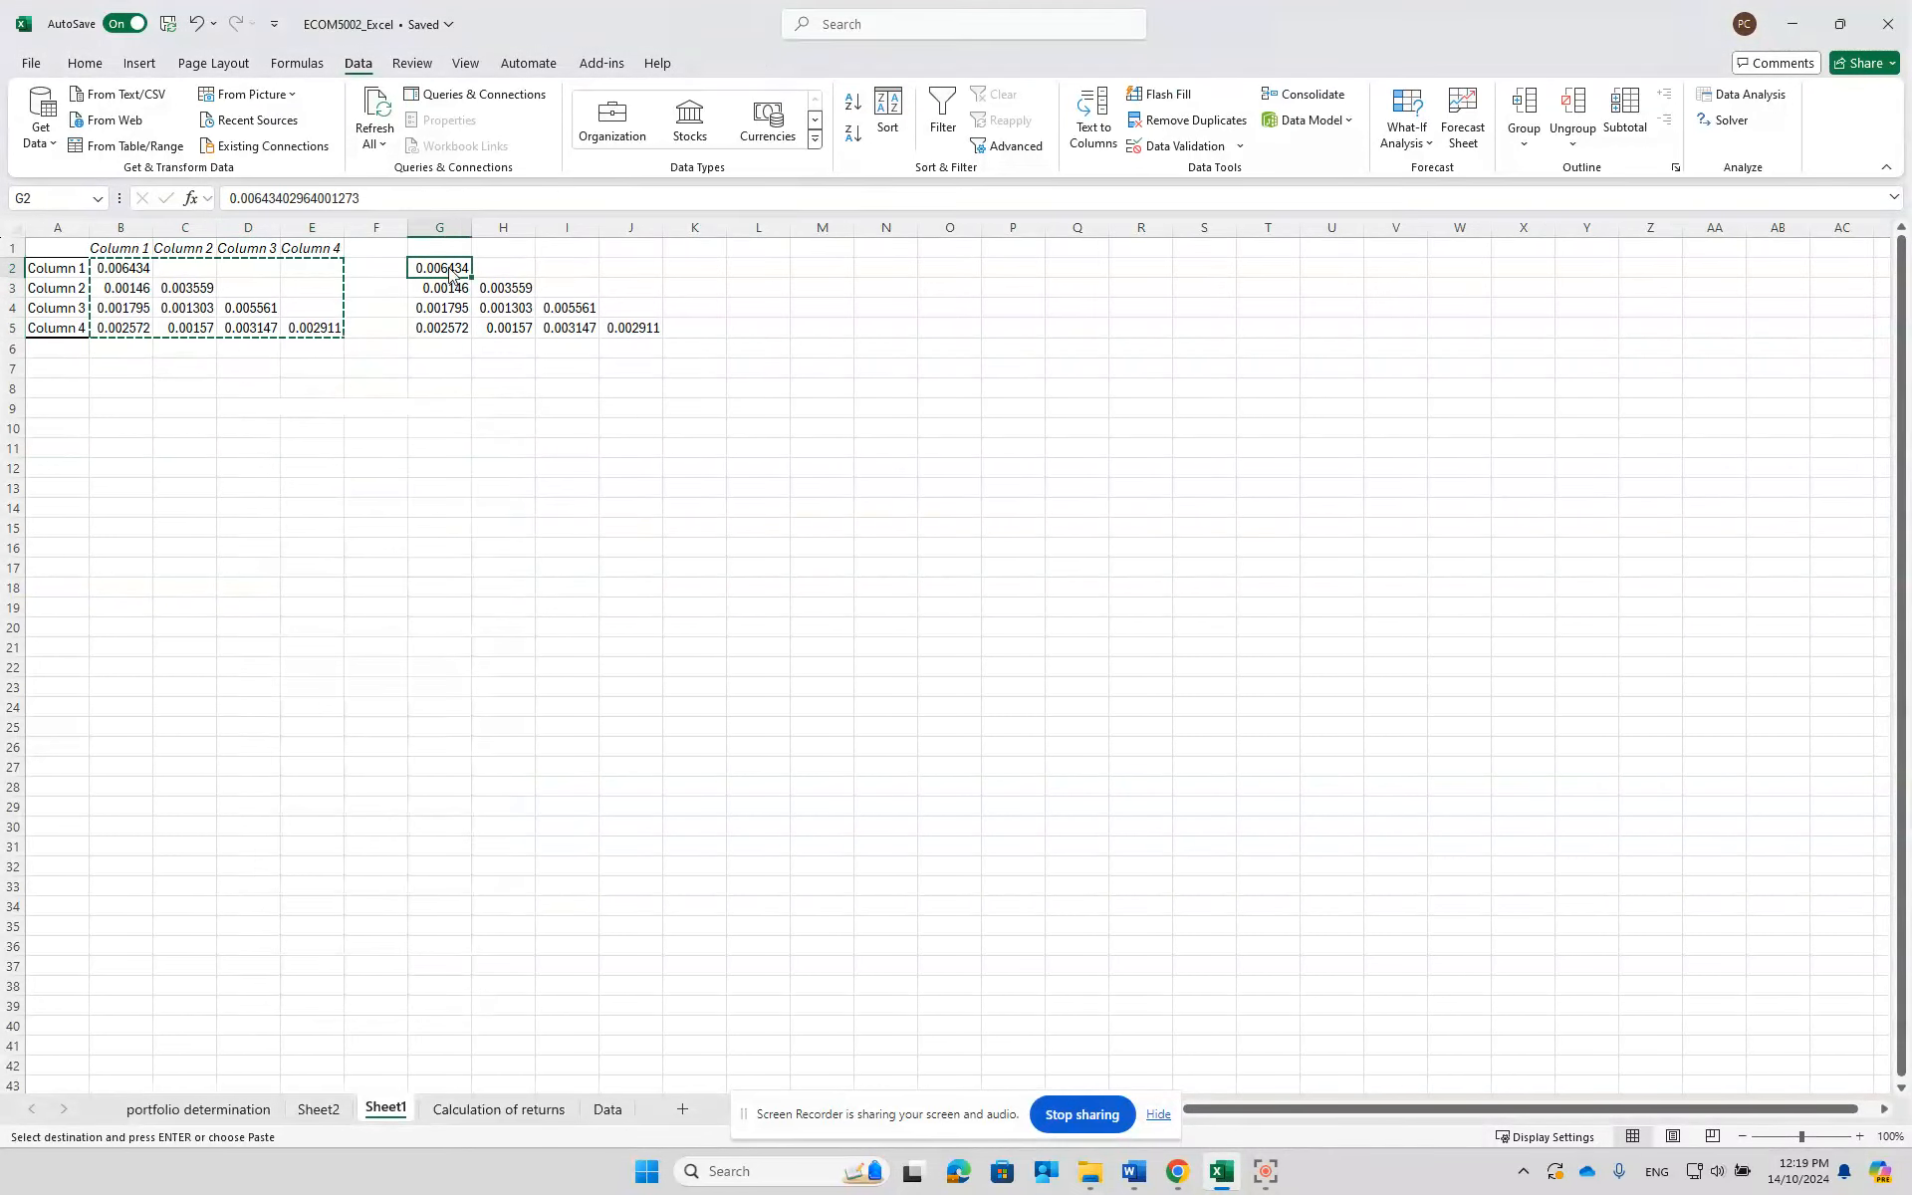
{"action": "right_click", "coordinate": [451, 270]}
{"action": "mouse_move", "coordinate": [662, 439]}
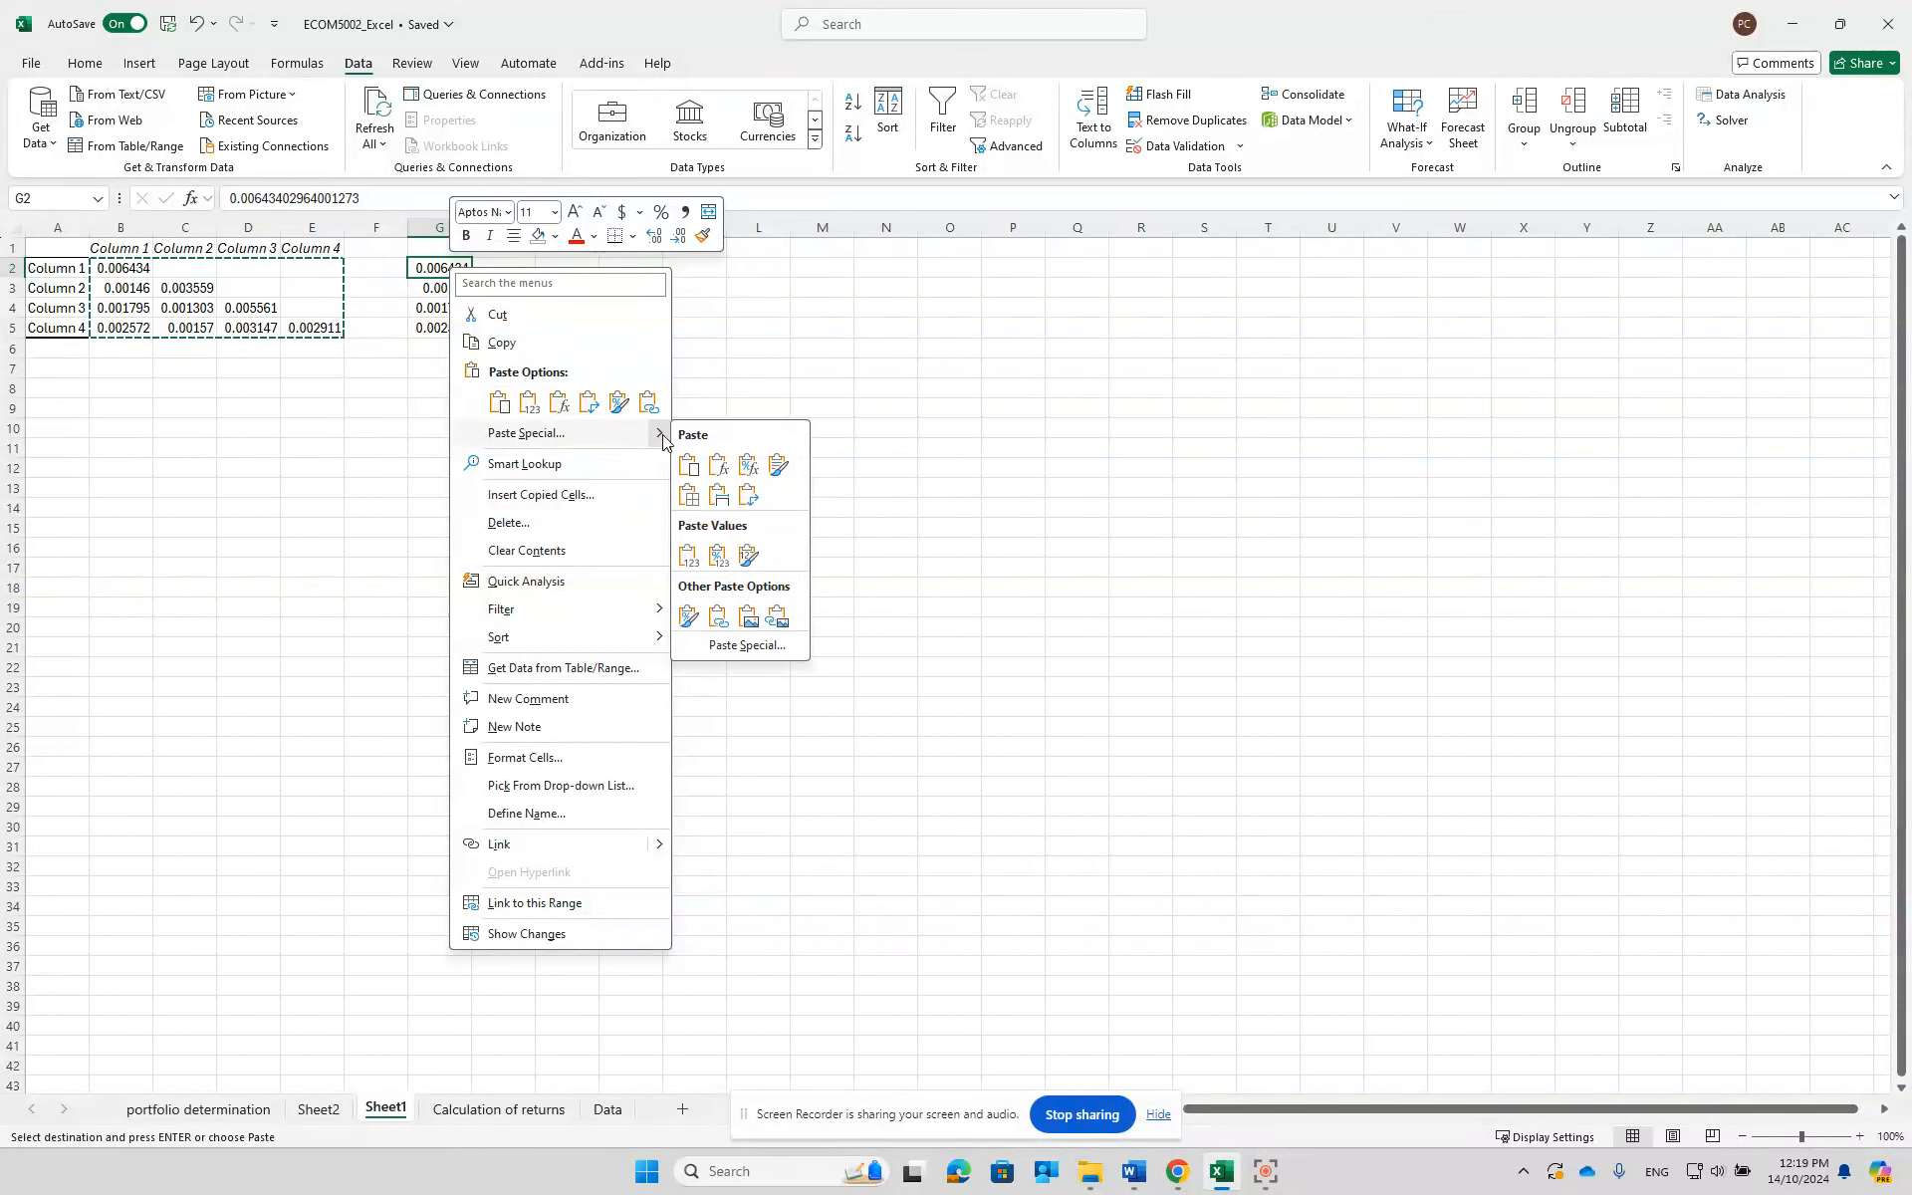
{"action": "left_click", "coordinate": [734, 646]}
{"action": "left_click", "coordinate": [571, 611]}
{"action": "left_click", "coordinate": [539, 780]}
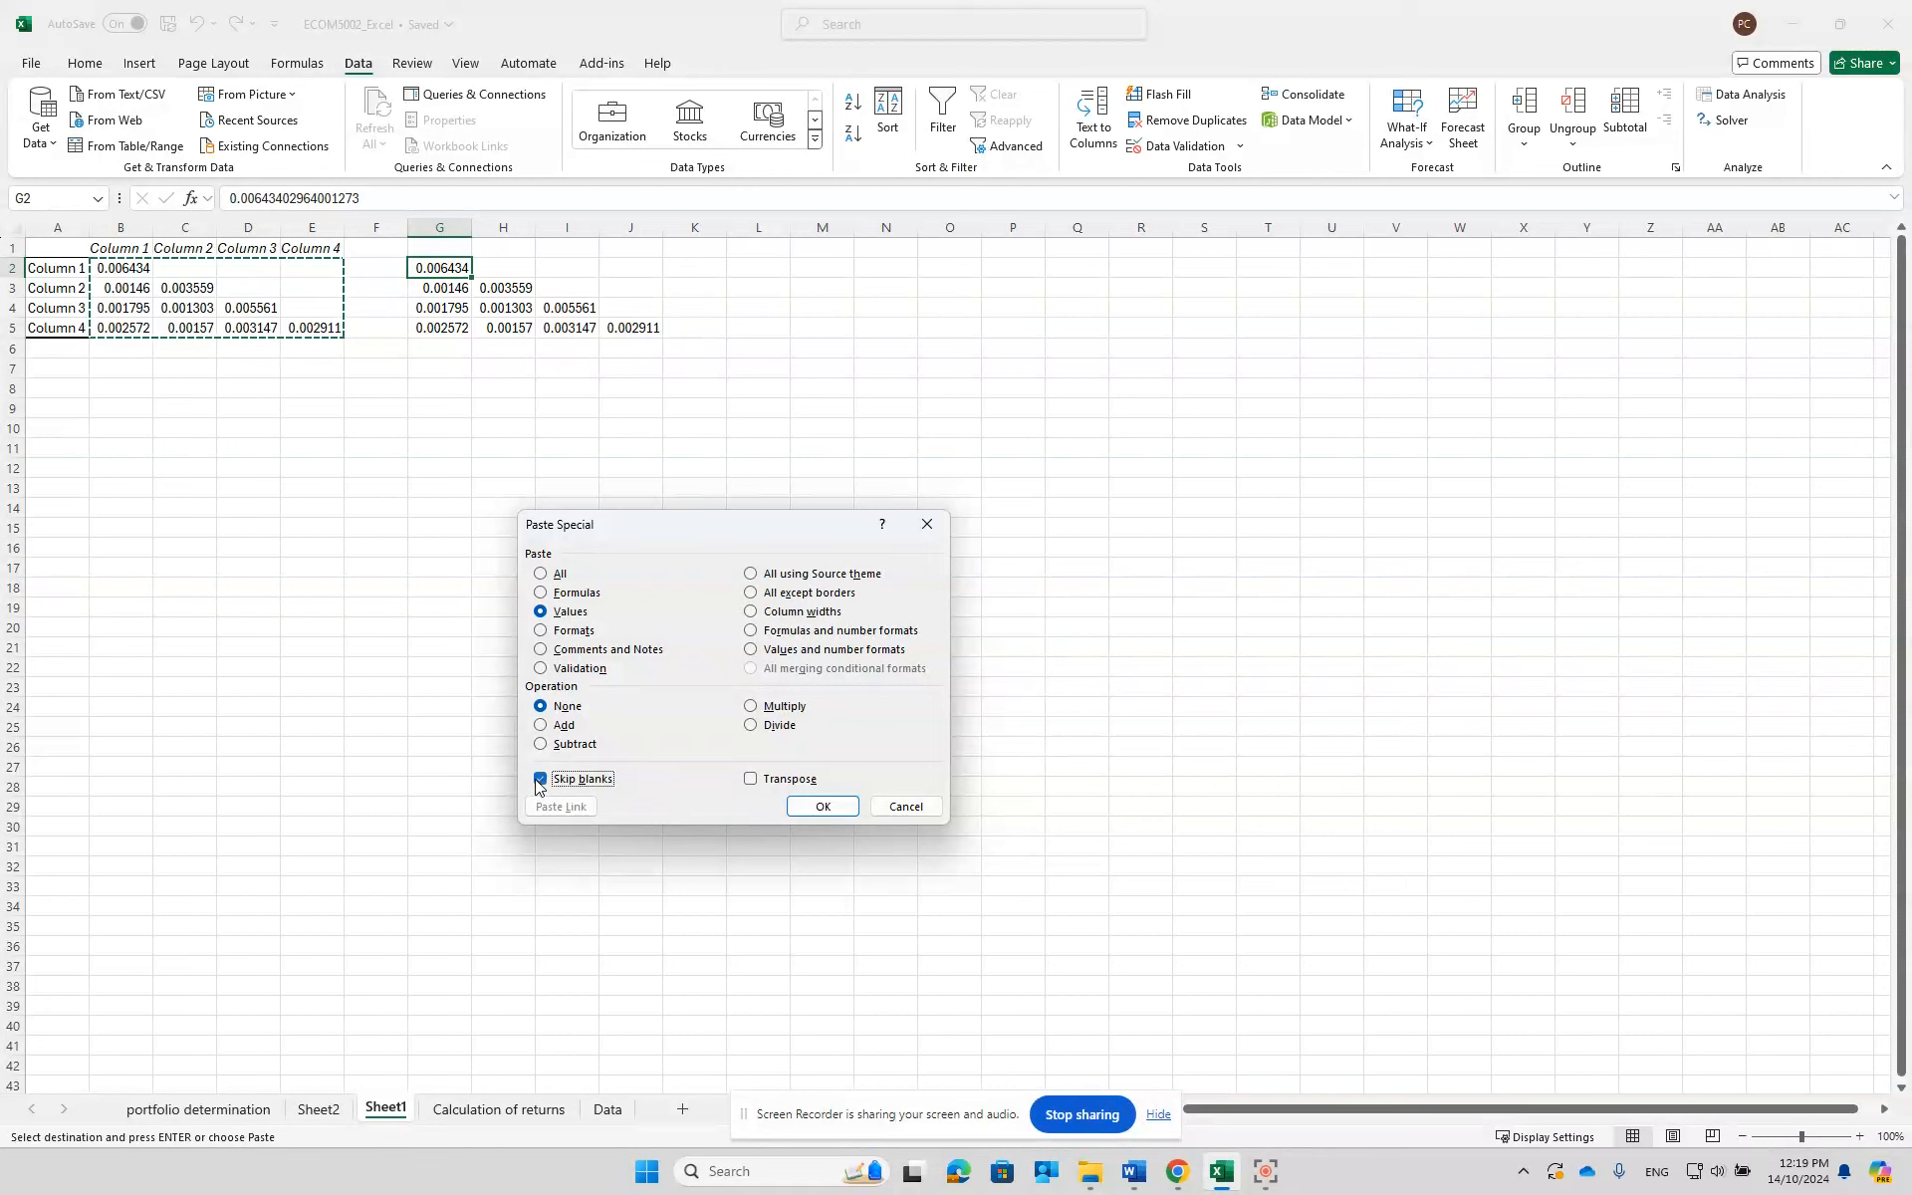
{"action": "left_click", "coordinate": [752, 781]}
{"action": "left_click", "coordinate": [819, 804]}
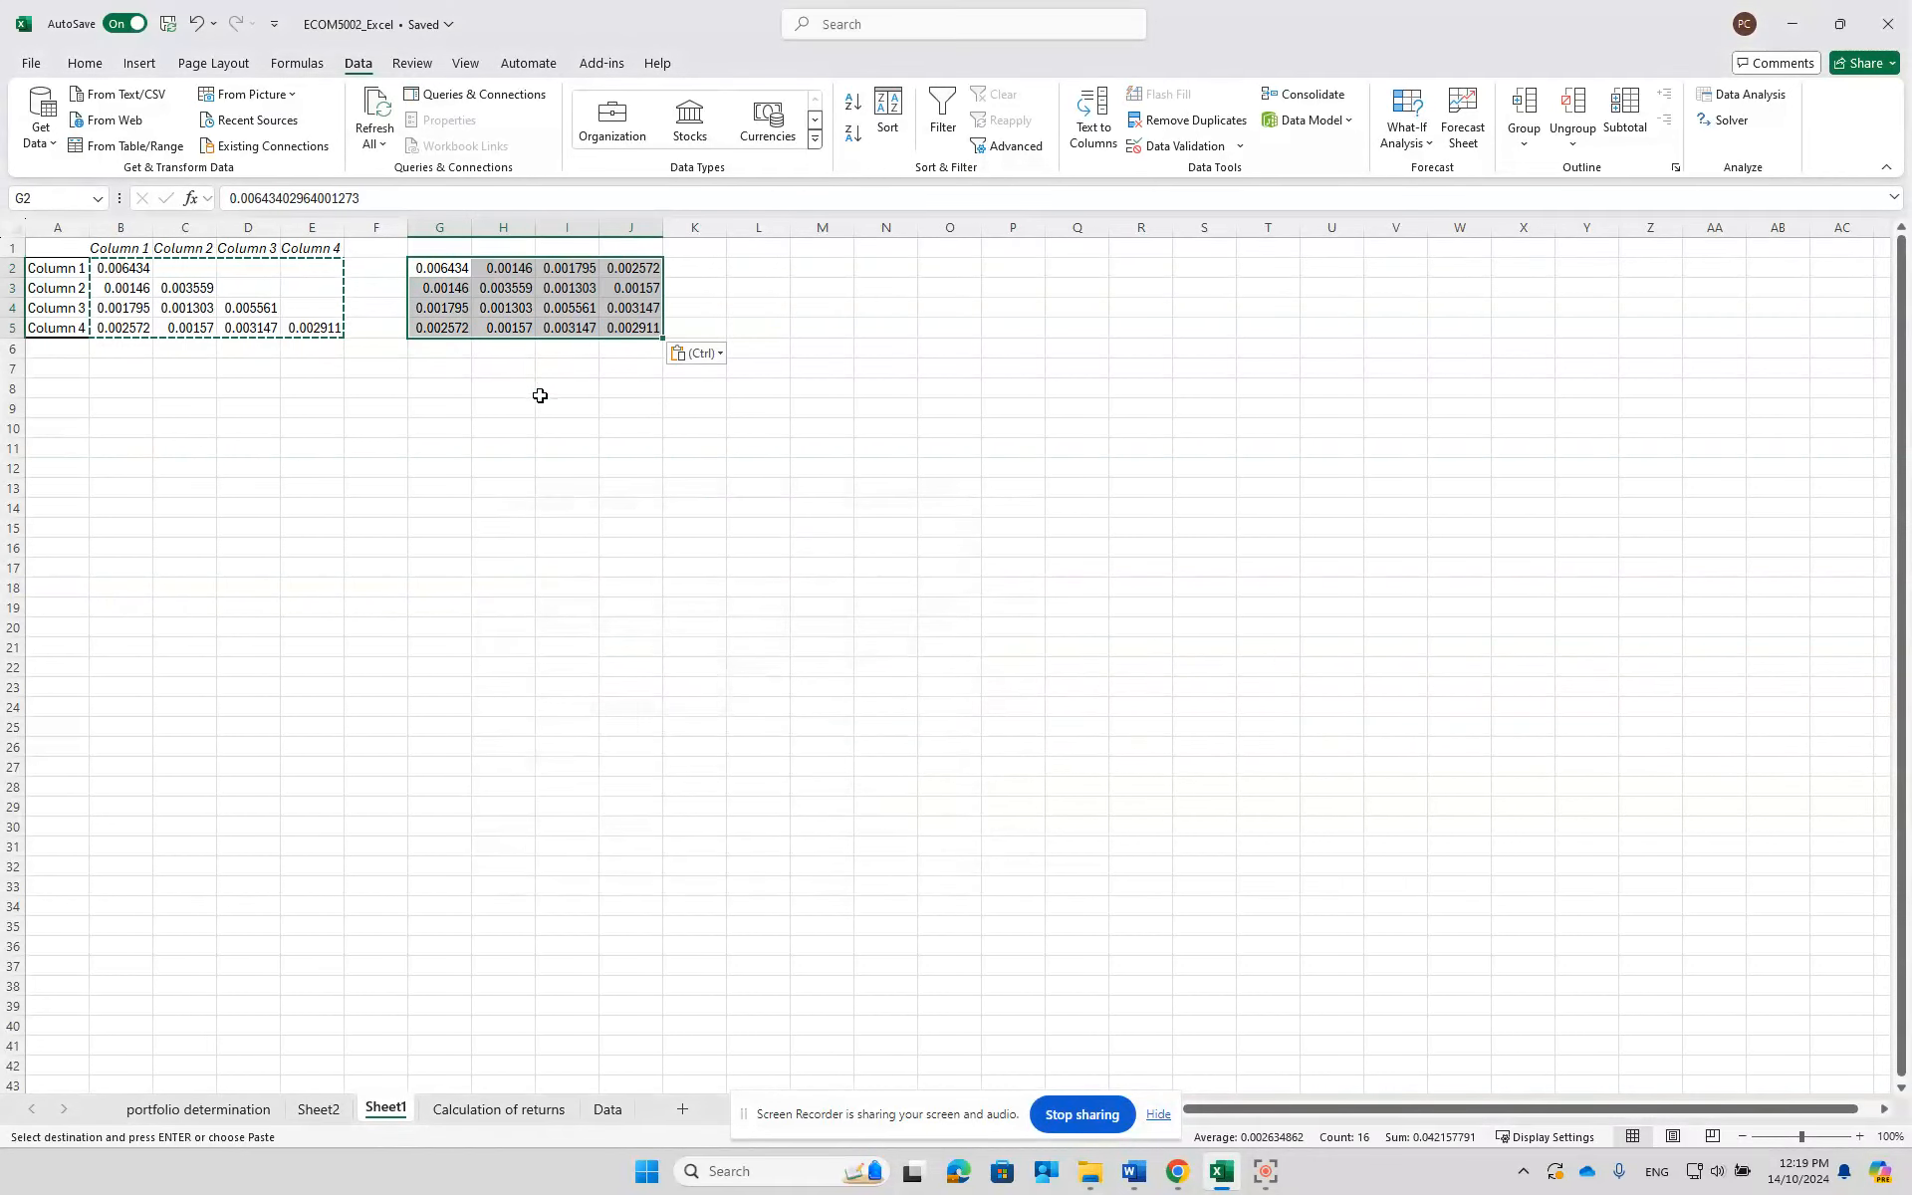
- Label the full covariance matrix Omega in G1 and add the heading R_bar in L1
{"action": "left_click", "coordinate": [454, 249]}
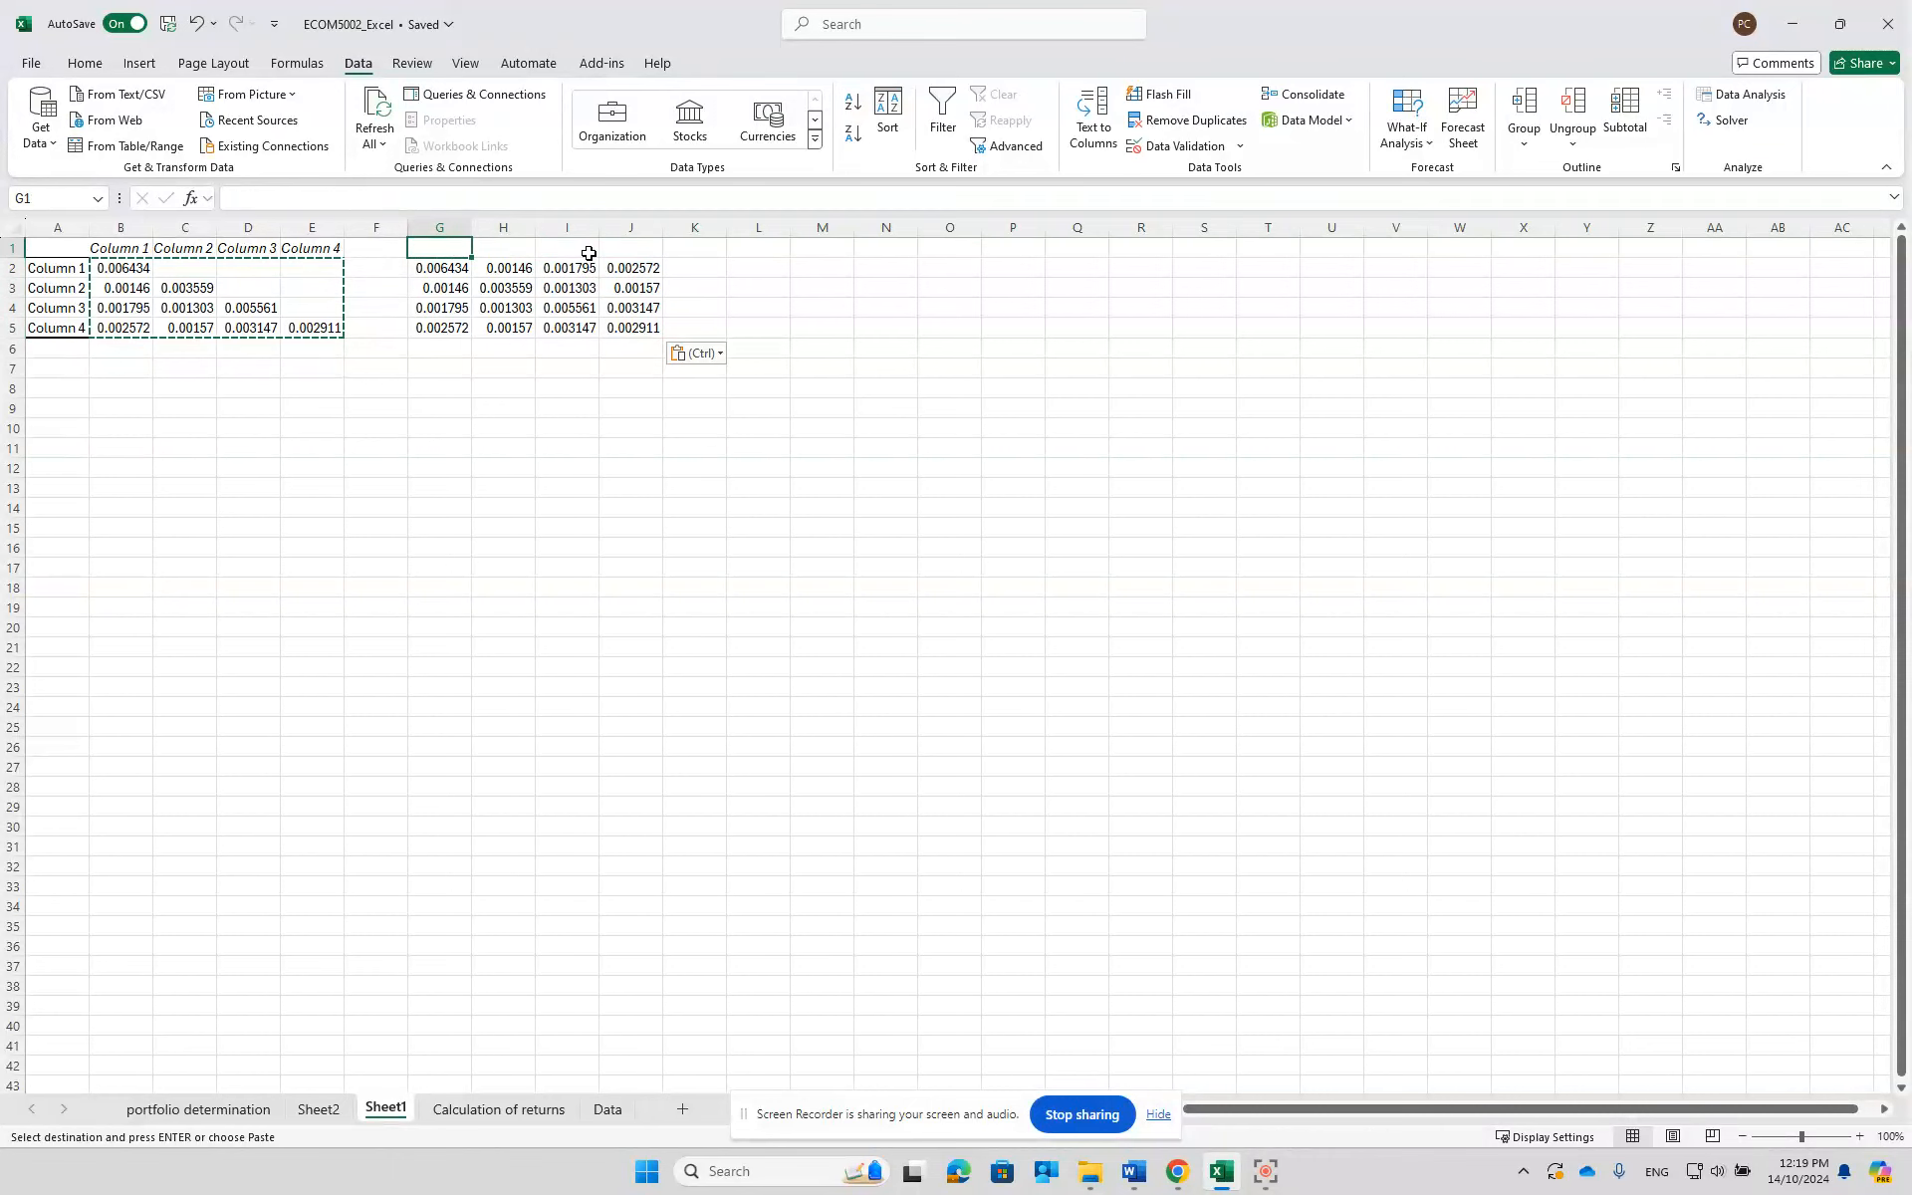
{"action": "type", "text": "O"}
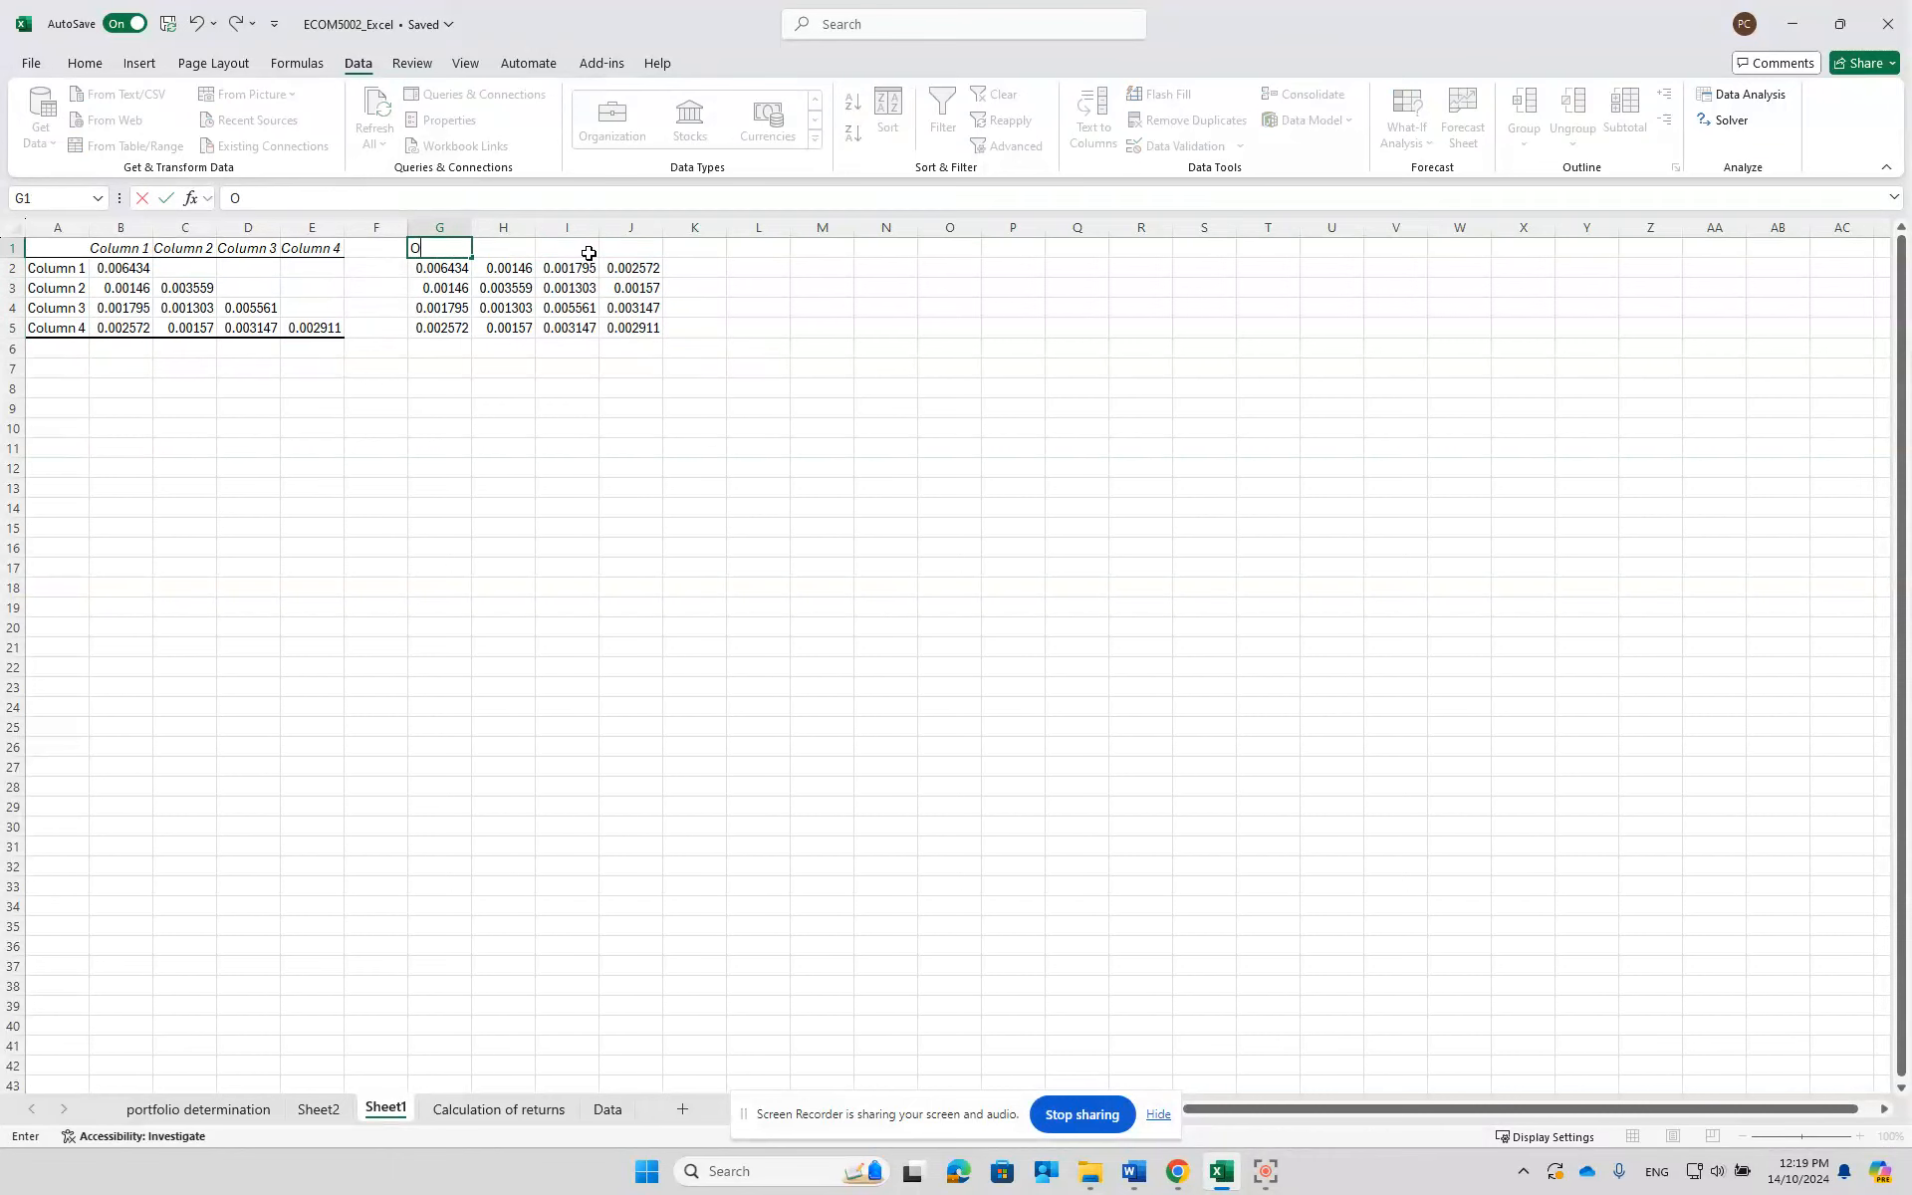
{"action": "key", "text": "Tab"}
{"action": "key", "text": "Tab"}
{"action": "key", "text": "Tab"}
{"action": "key", "text": "Tab"}
{"action": "key", "text": "Tab"}
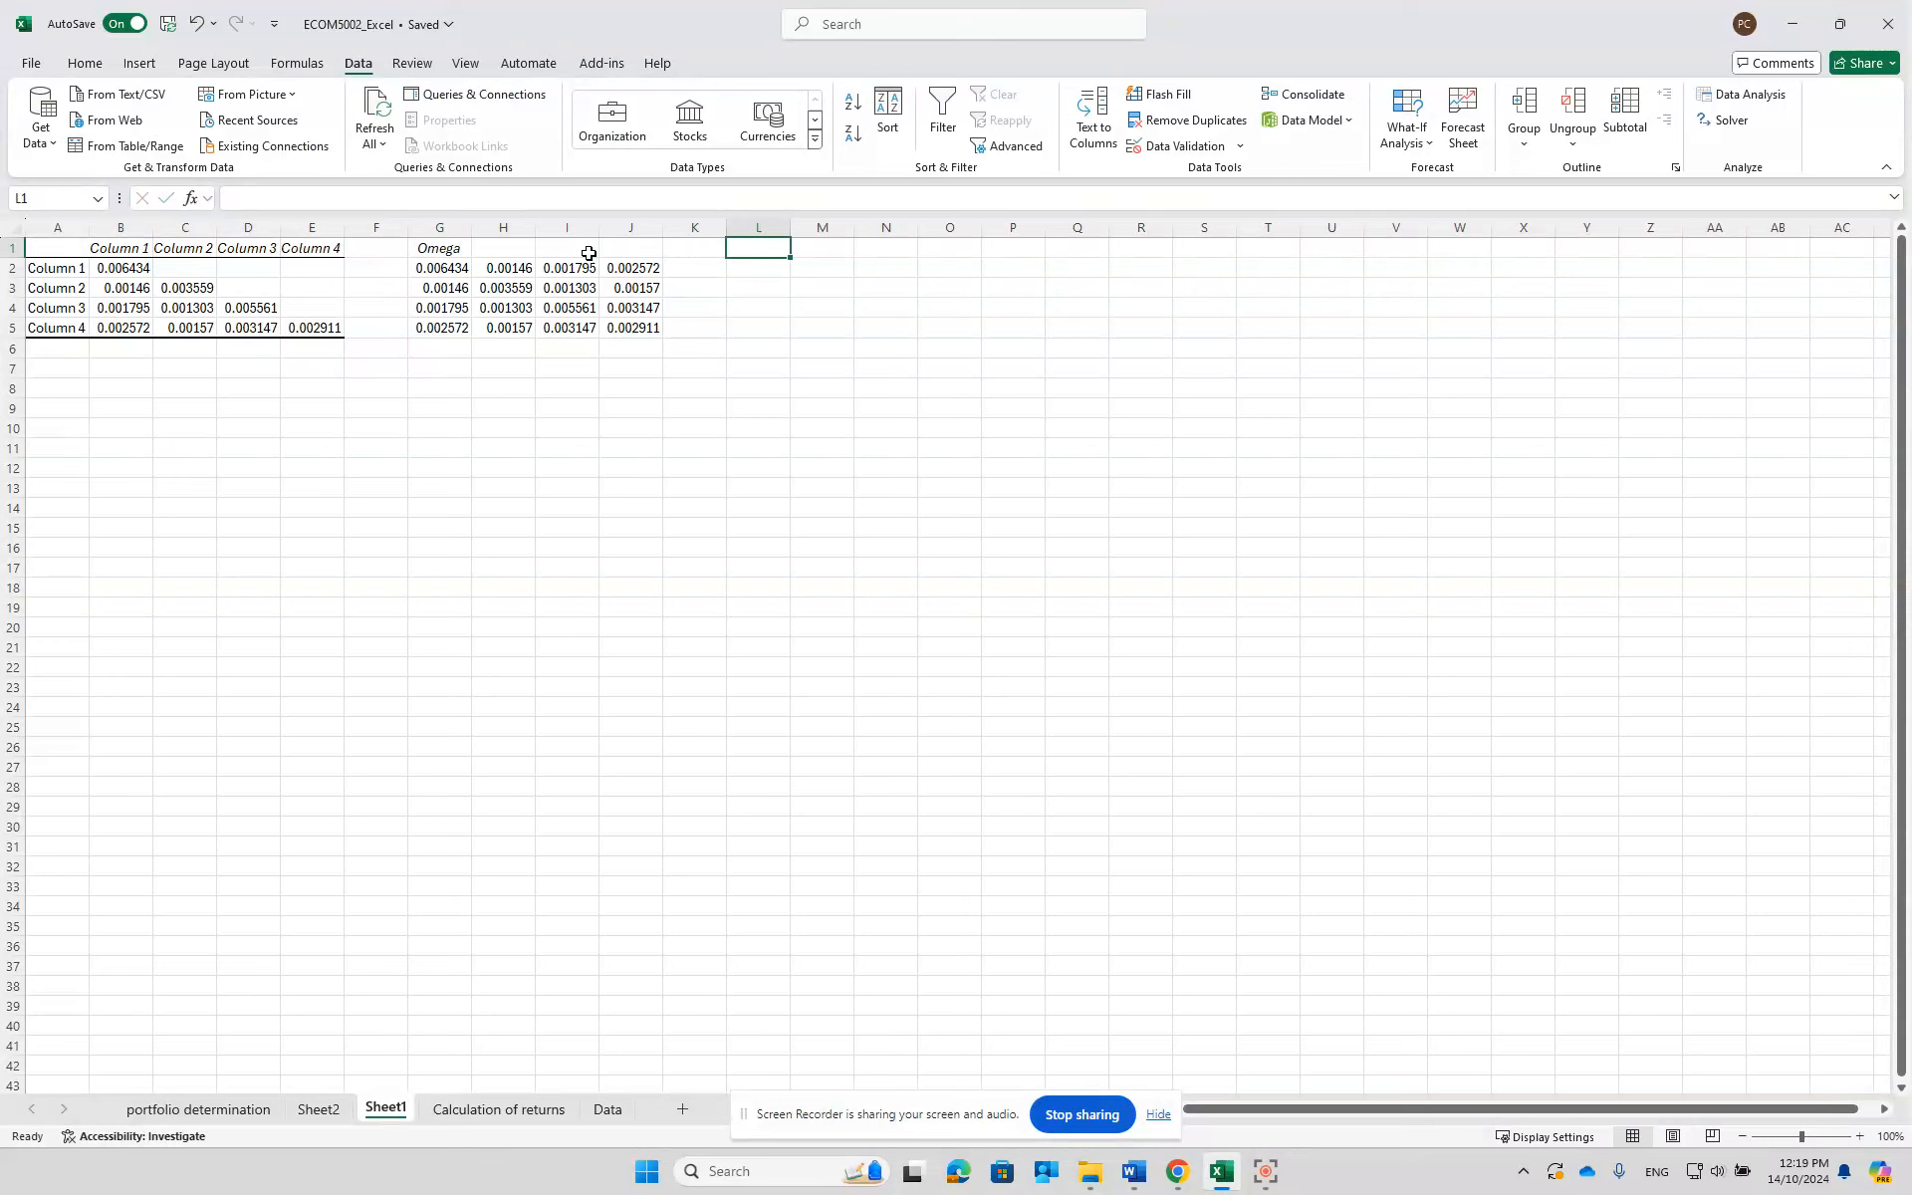
{"action": "type", "text": "R_bar"}
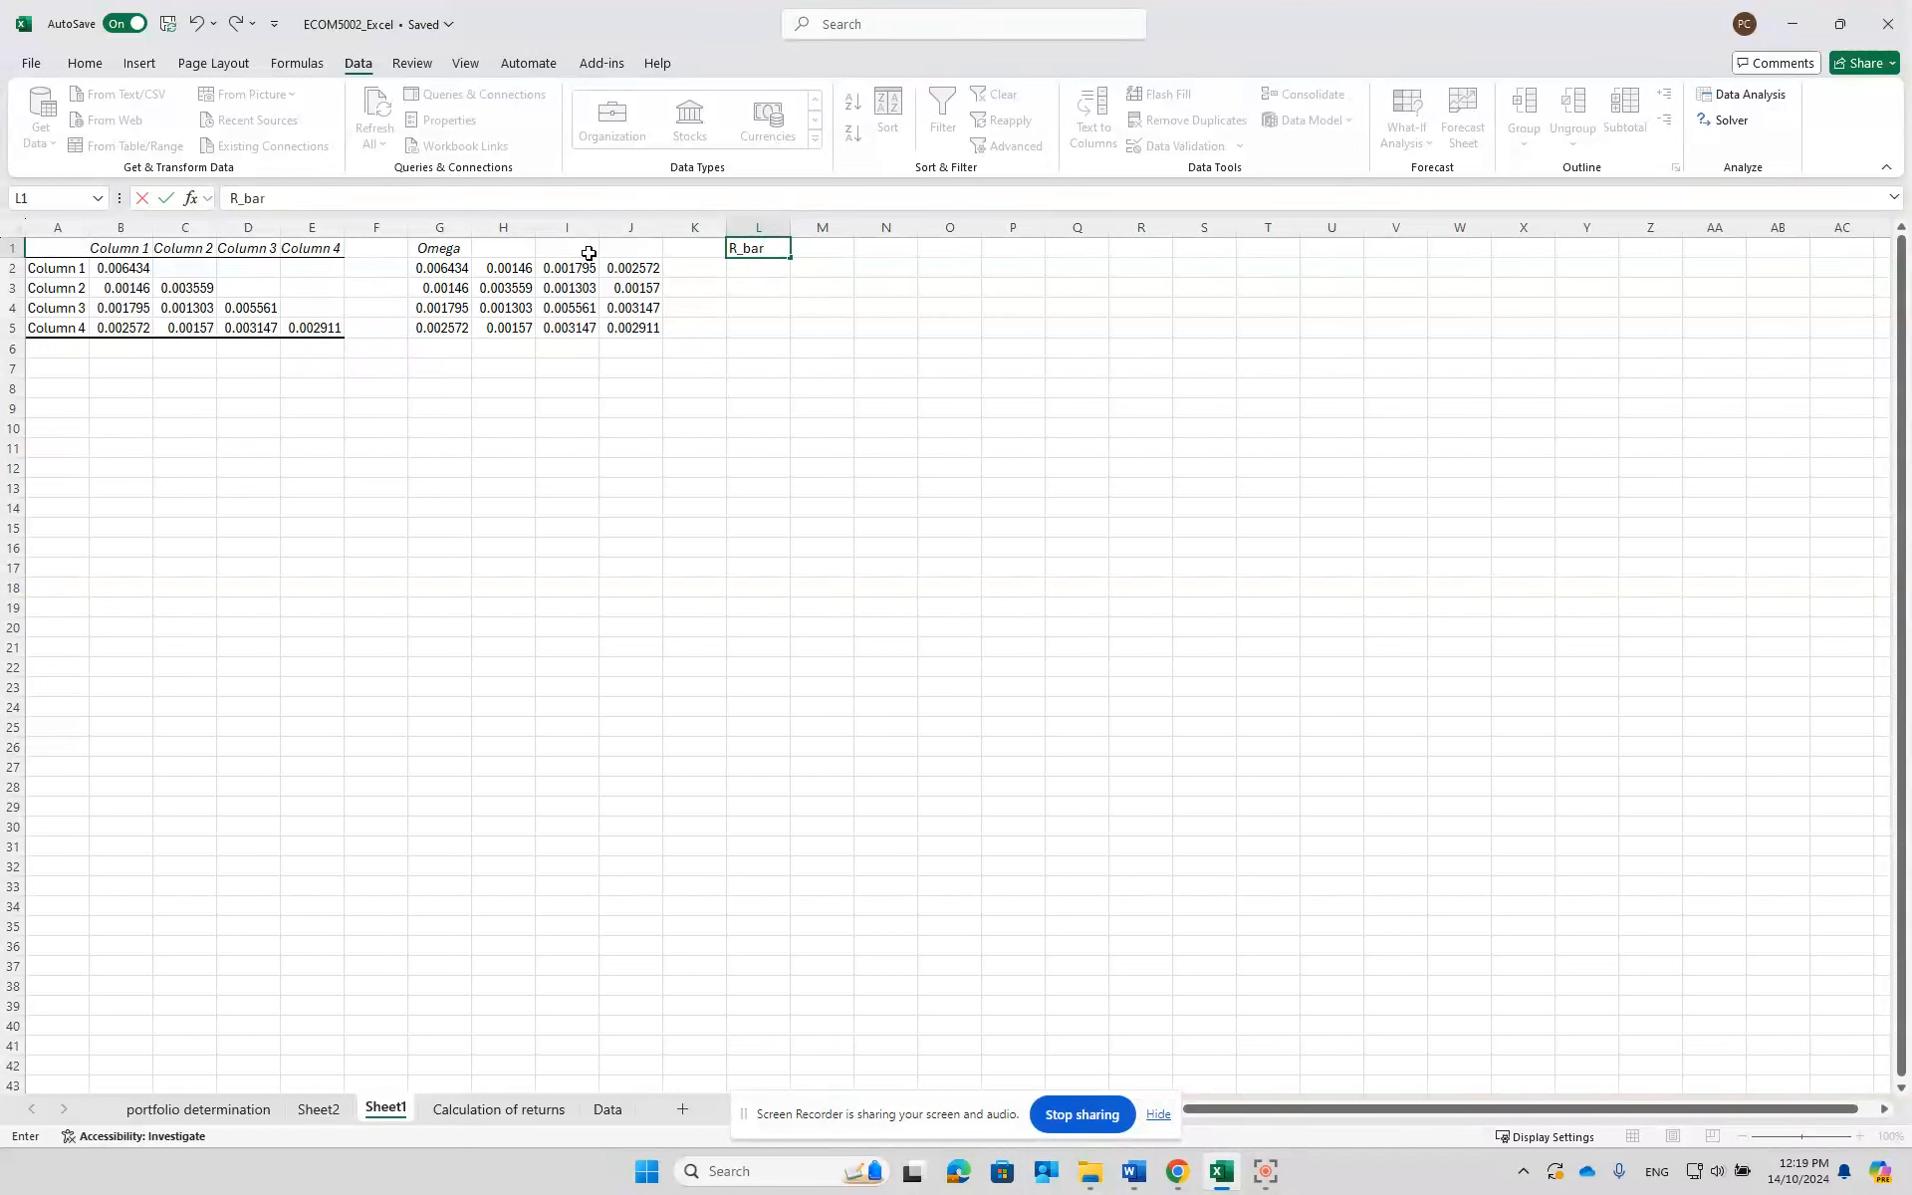
{"action": "key", "text": "Return"}
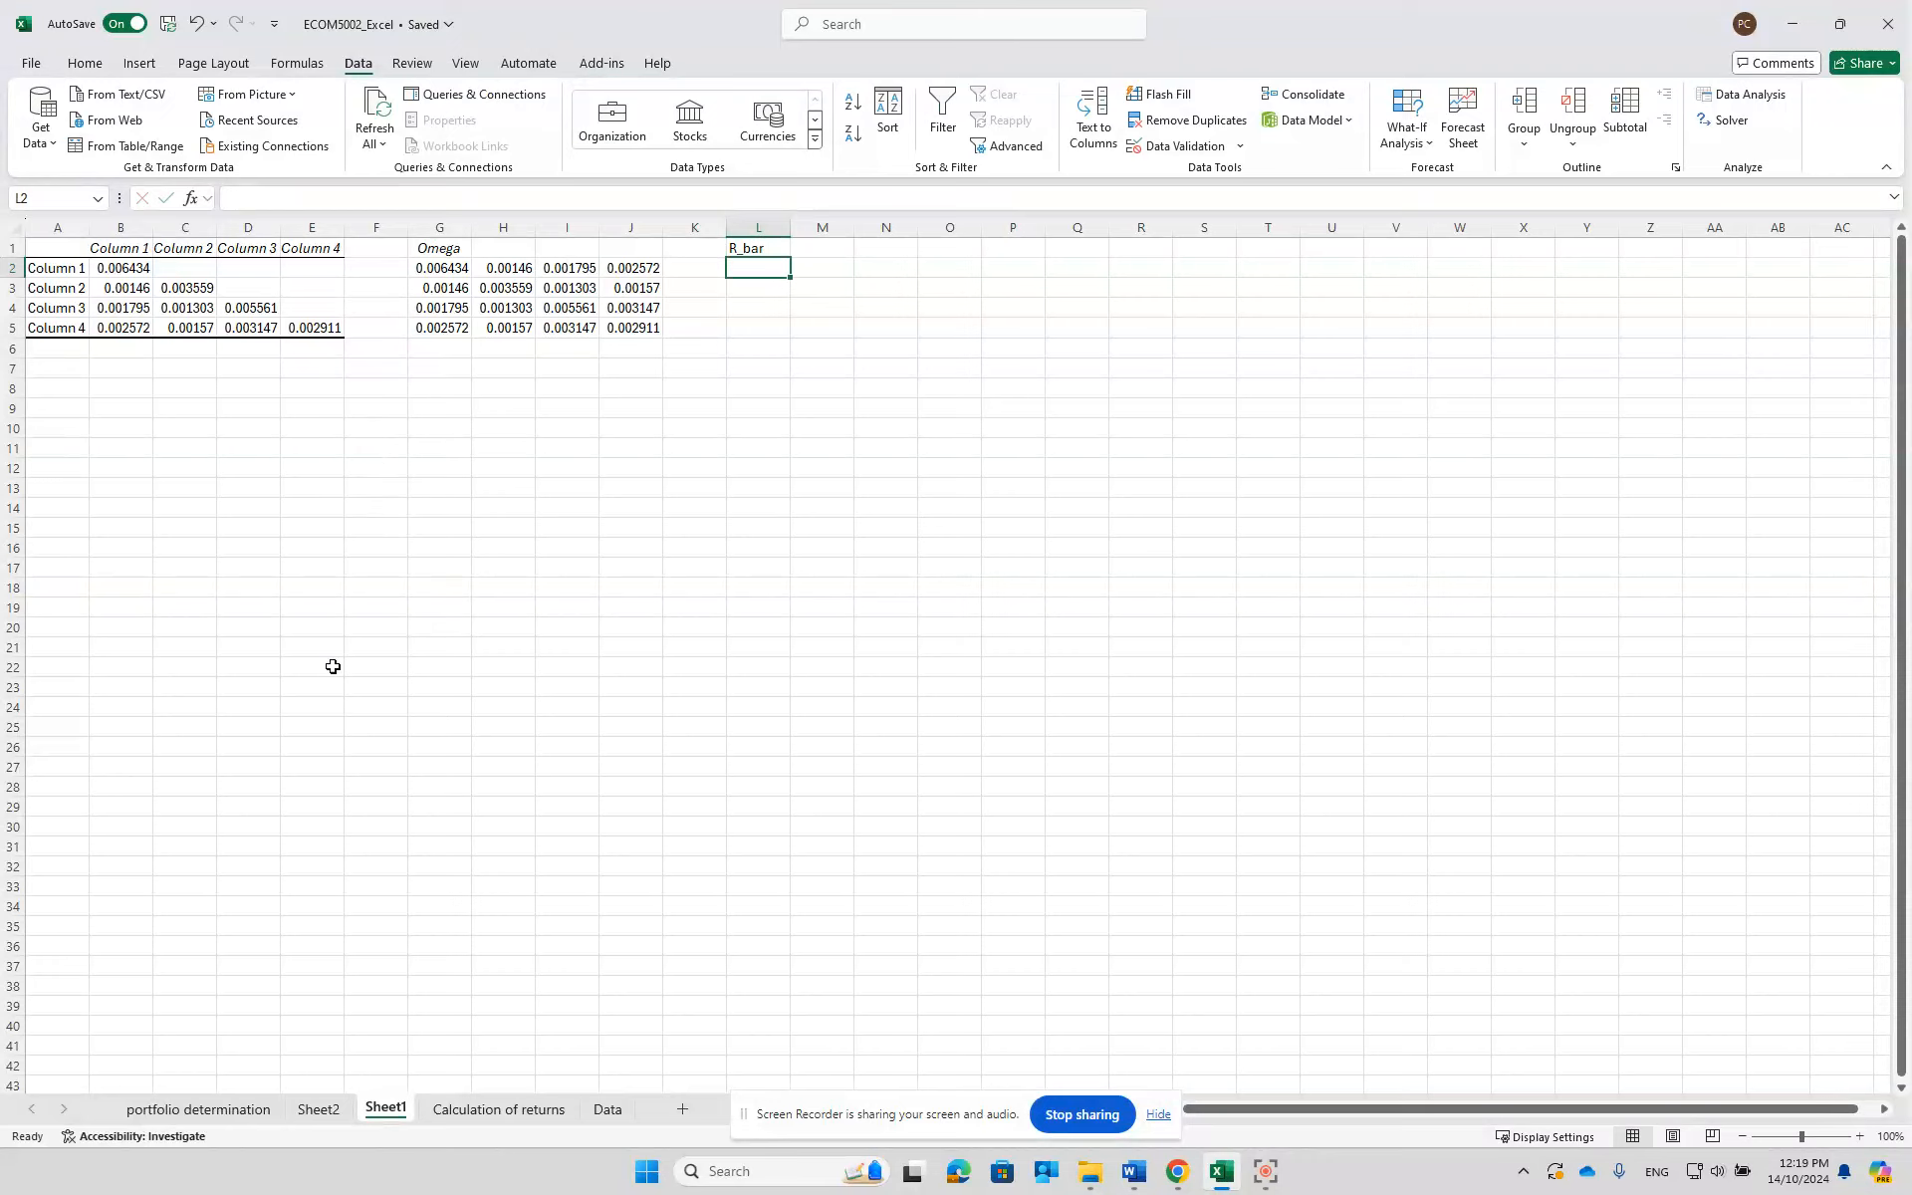
- Copy the average returns G65:J65 from the Calculation of returns sheet and paste them at L2 on Sheet1
{"action": "left_click", "coordinate": [489, 1116]}
{"action": "scroll", "coordinate": [489, 1116], "scroll_direction": "down", "scroll_amount": 4}
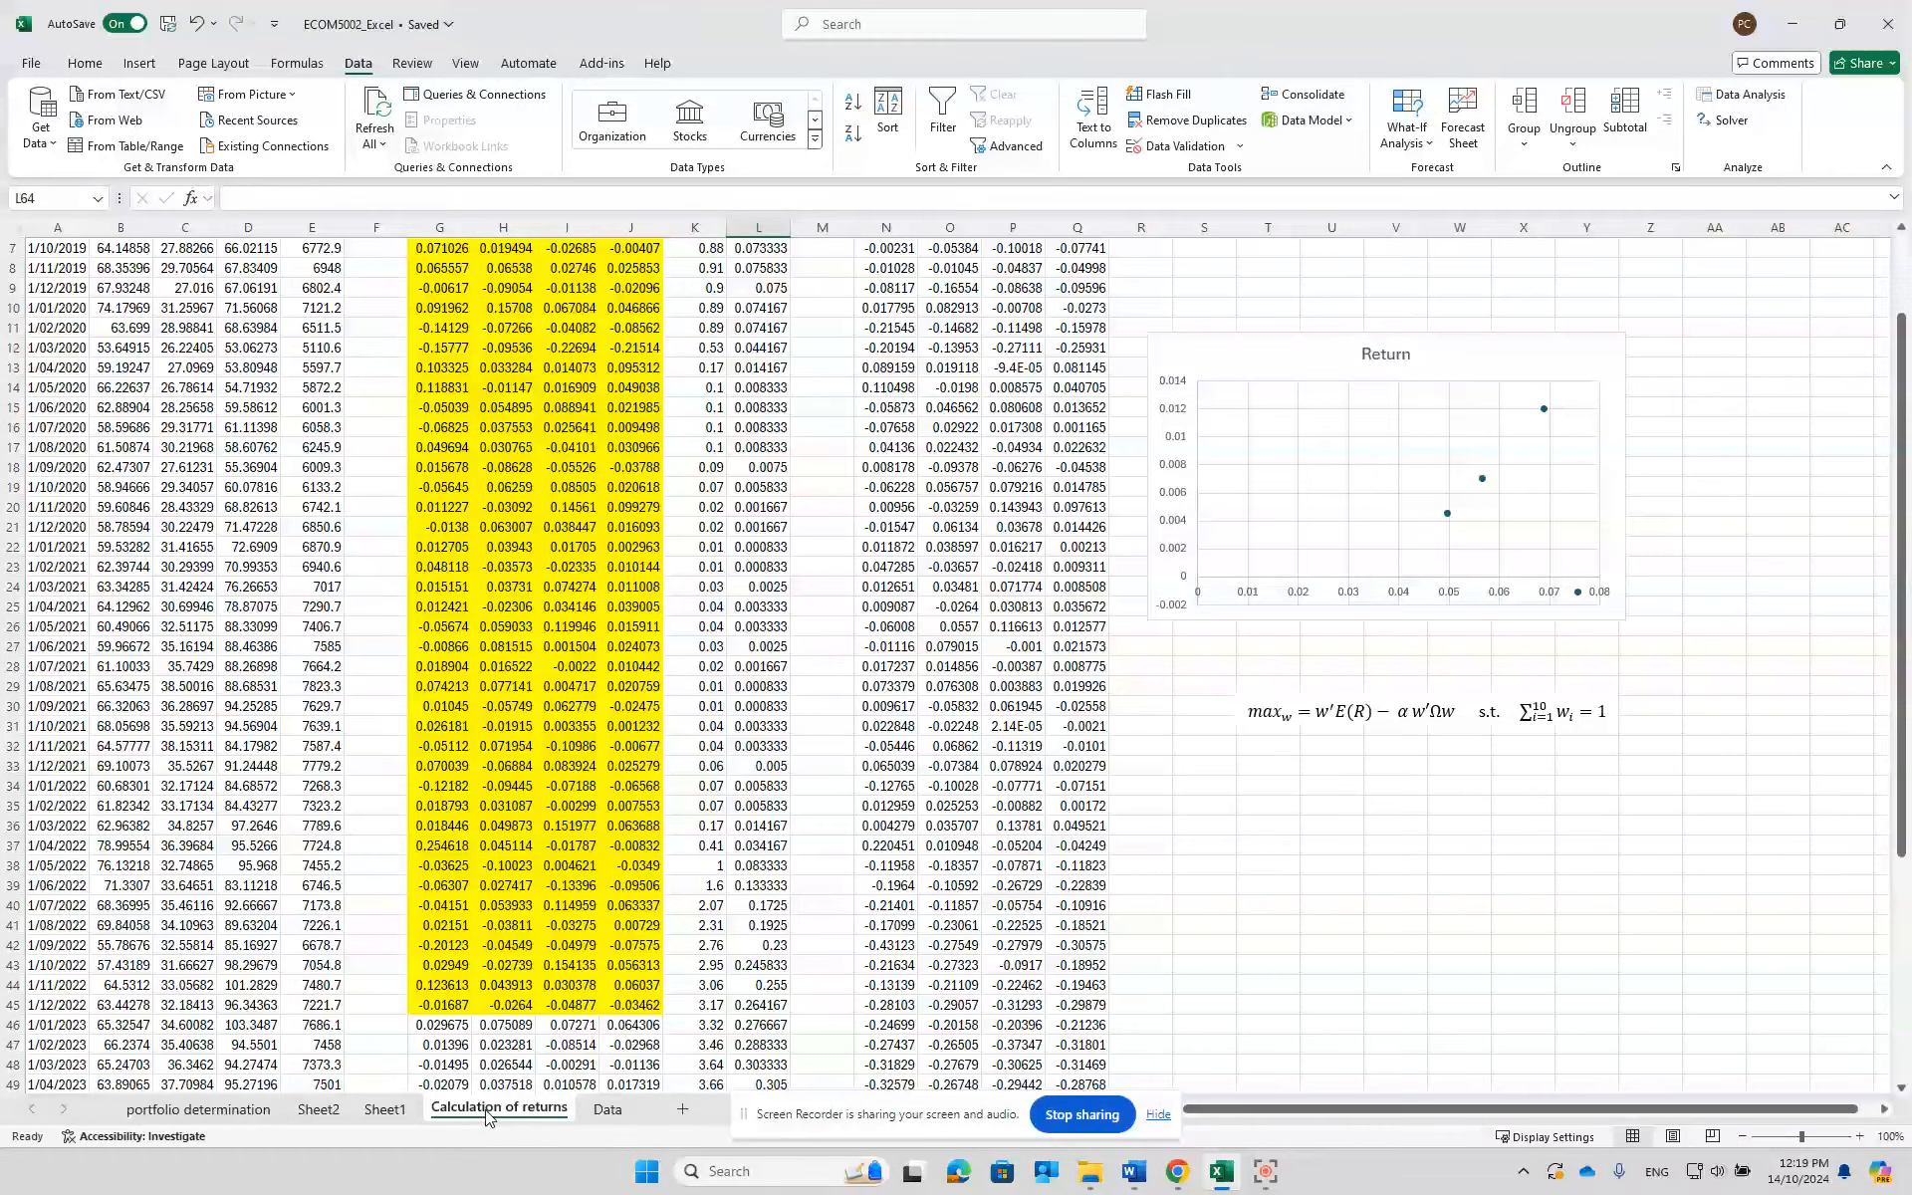
{"action": "scroll", "coordinate": [597, 940], "scroll_direction": "down", "scroll_amount": 4}
{"action": "left_click_drag", "start_coordinate": [439, 925], "coordinate": [641, 928]}
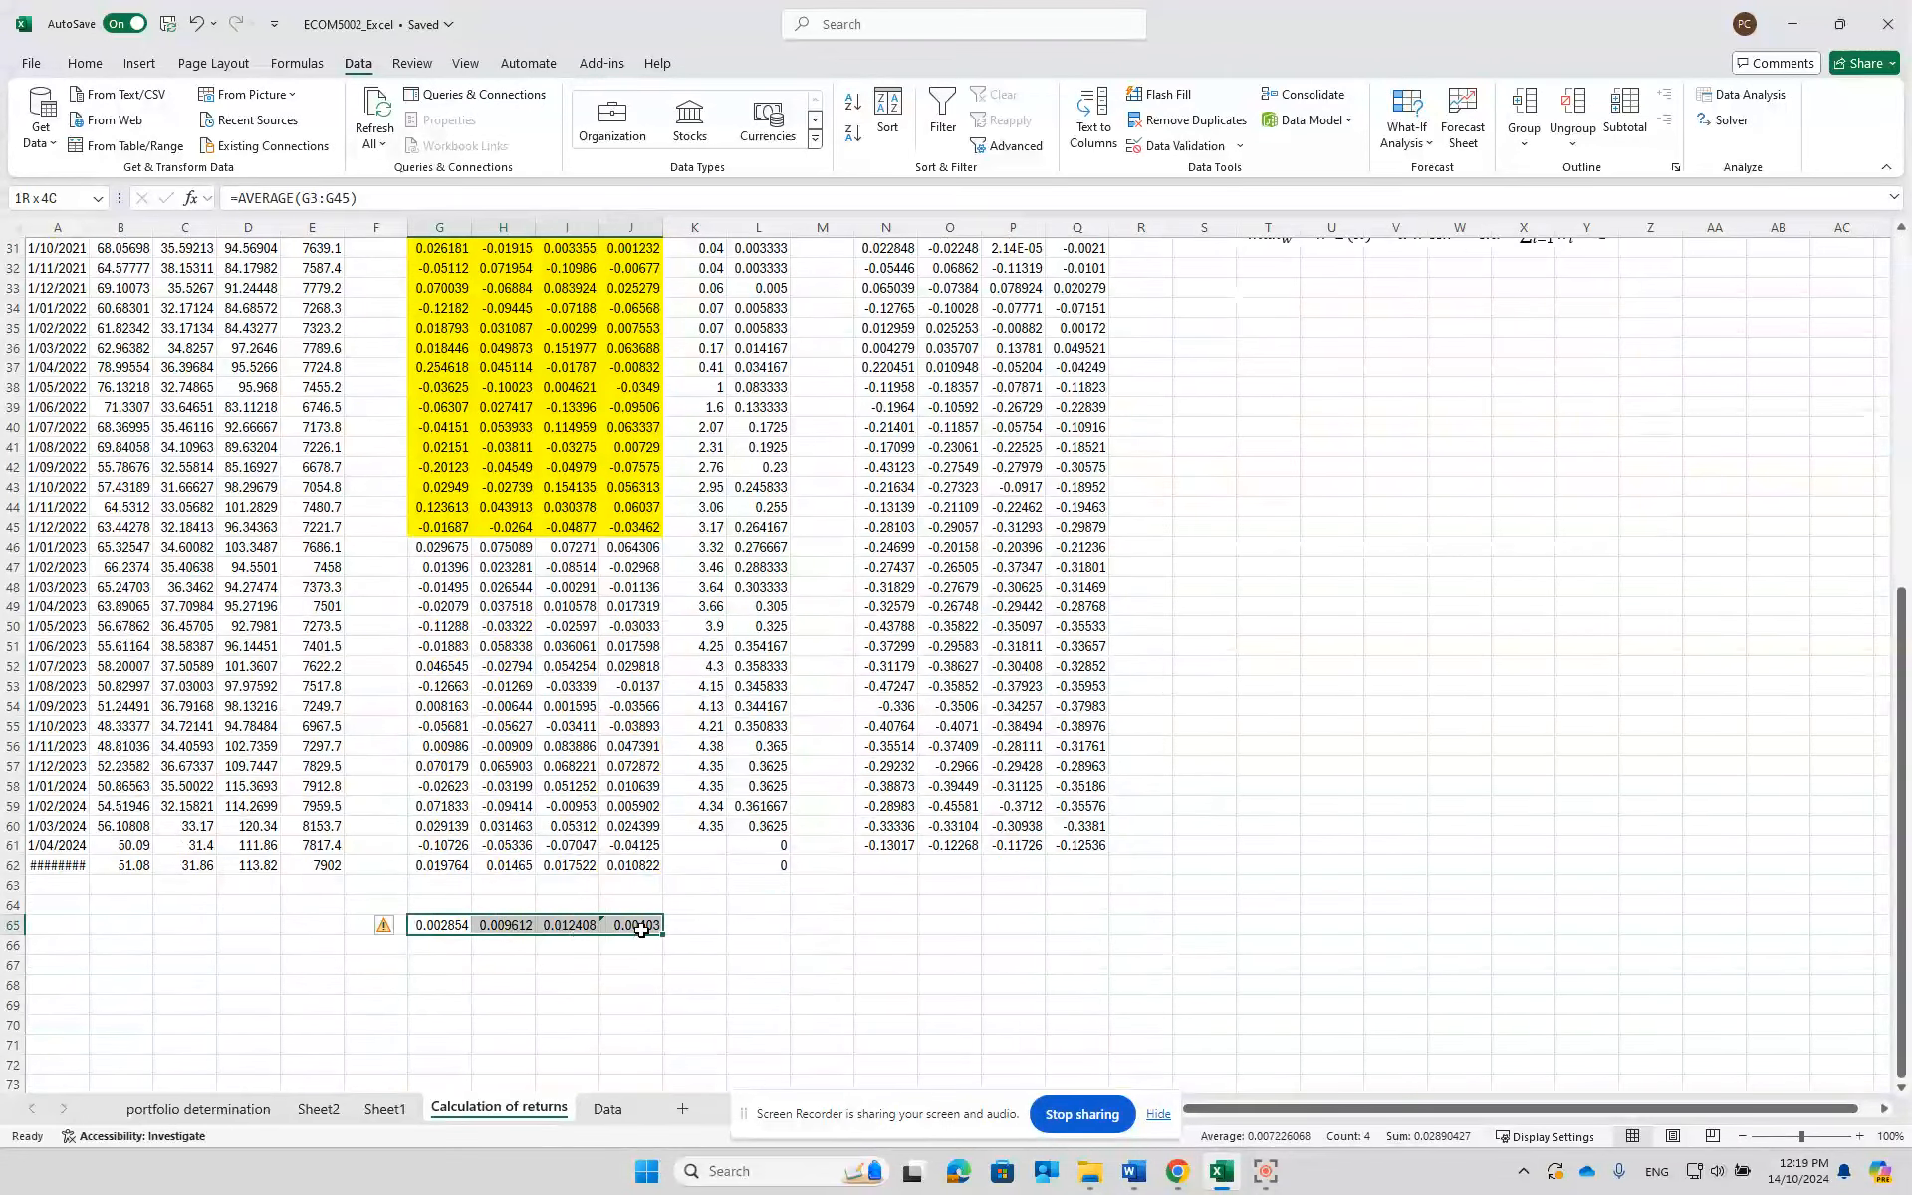
{"action": "right_click", "coordinate": [564, 932]}
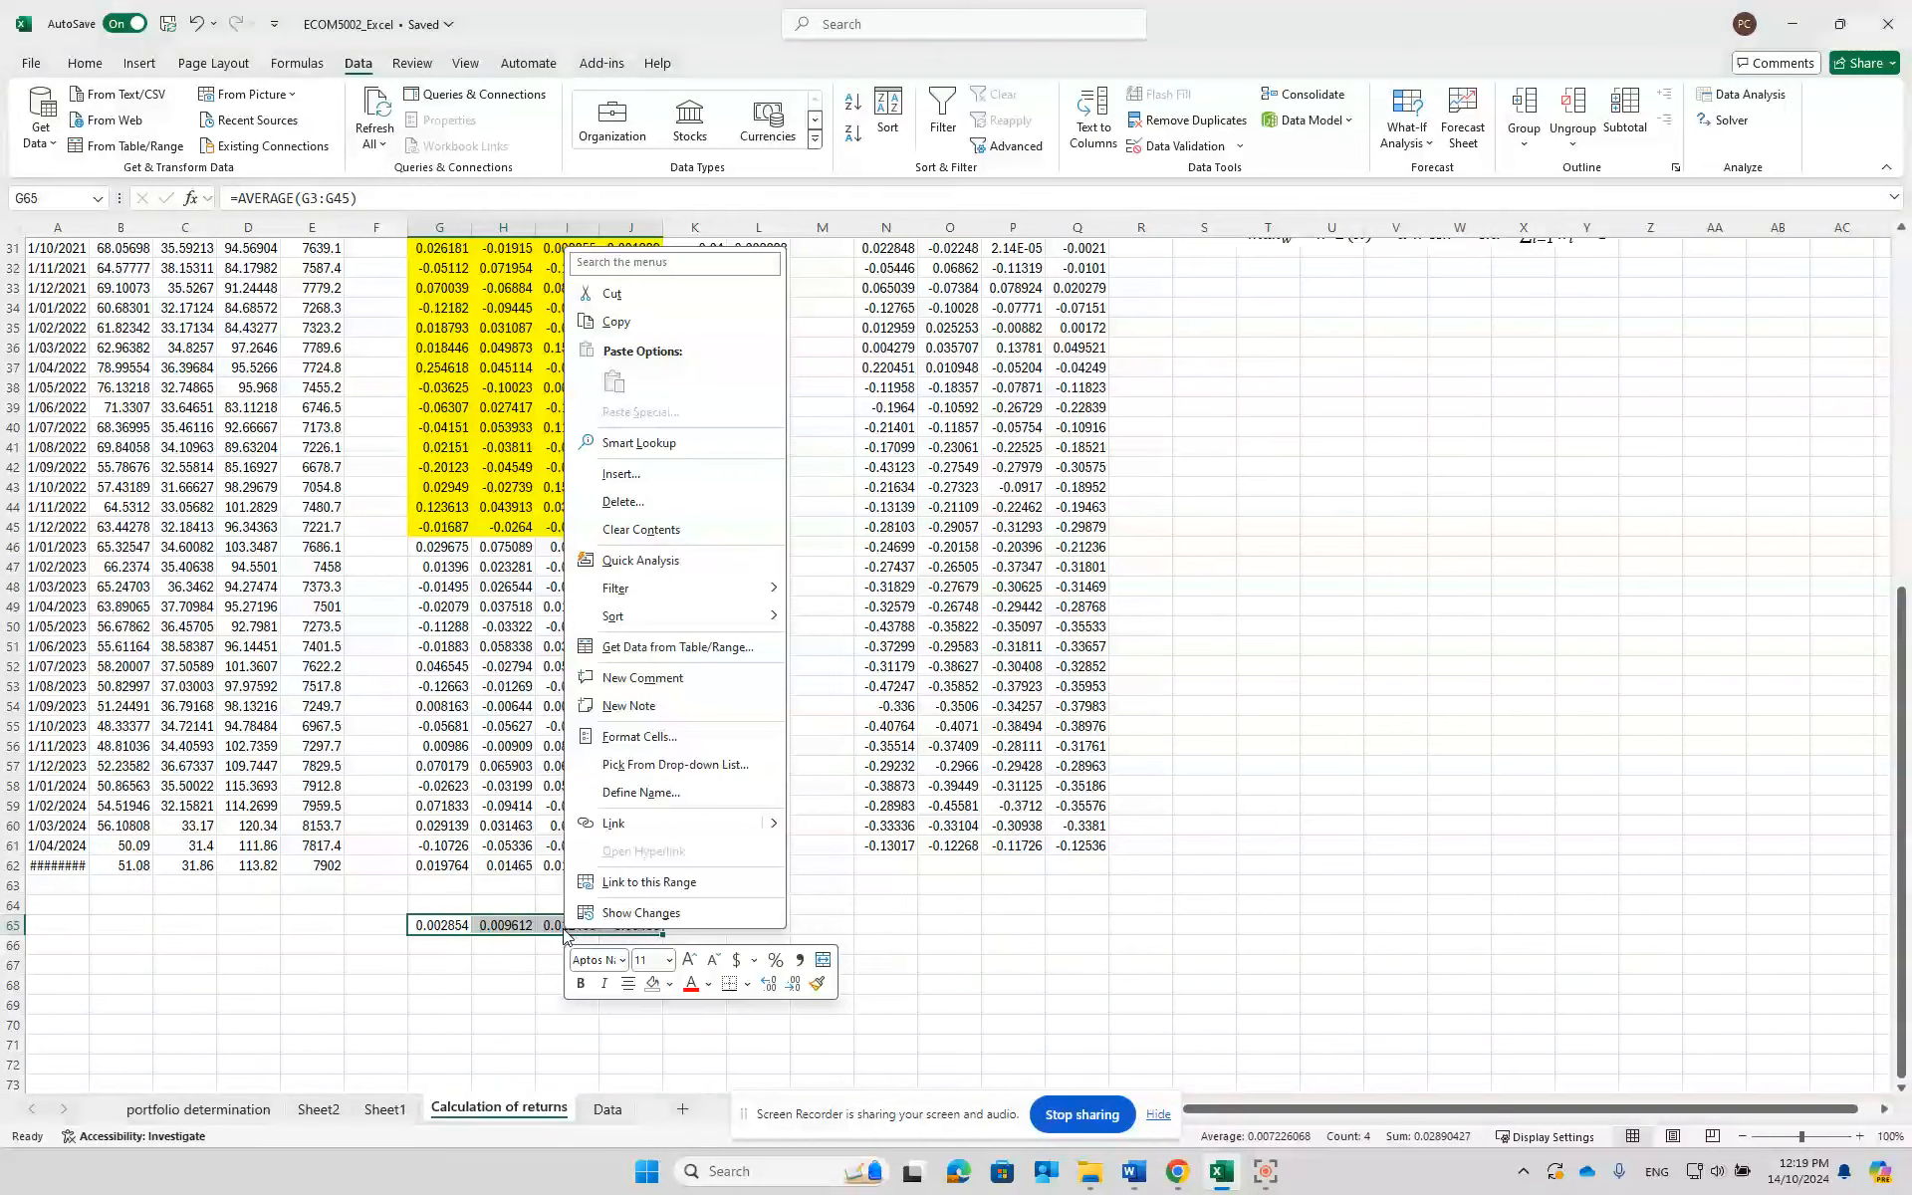
{"action": "left_click", "coordinate": [608, 322]}
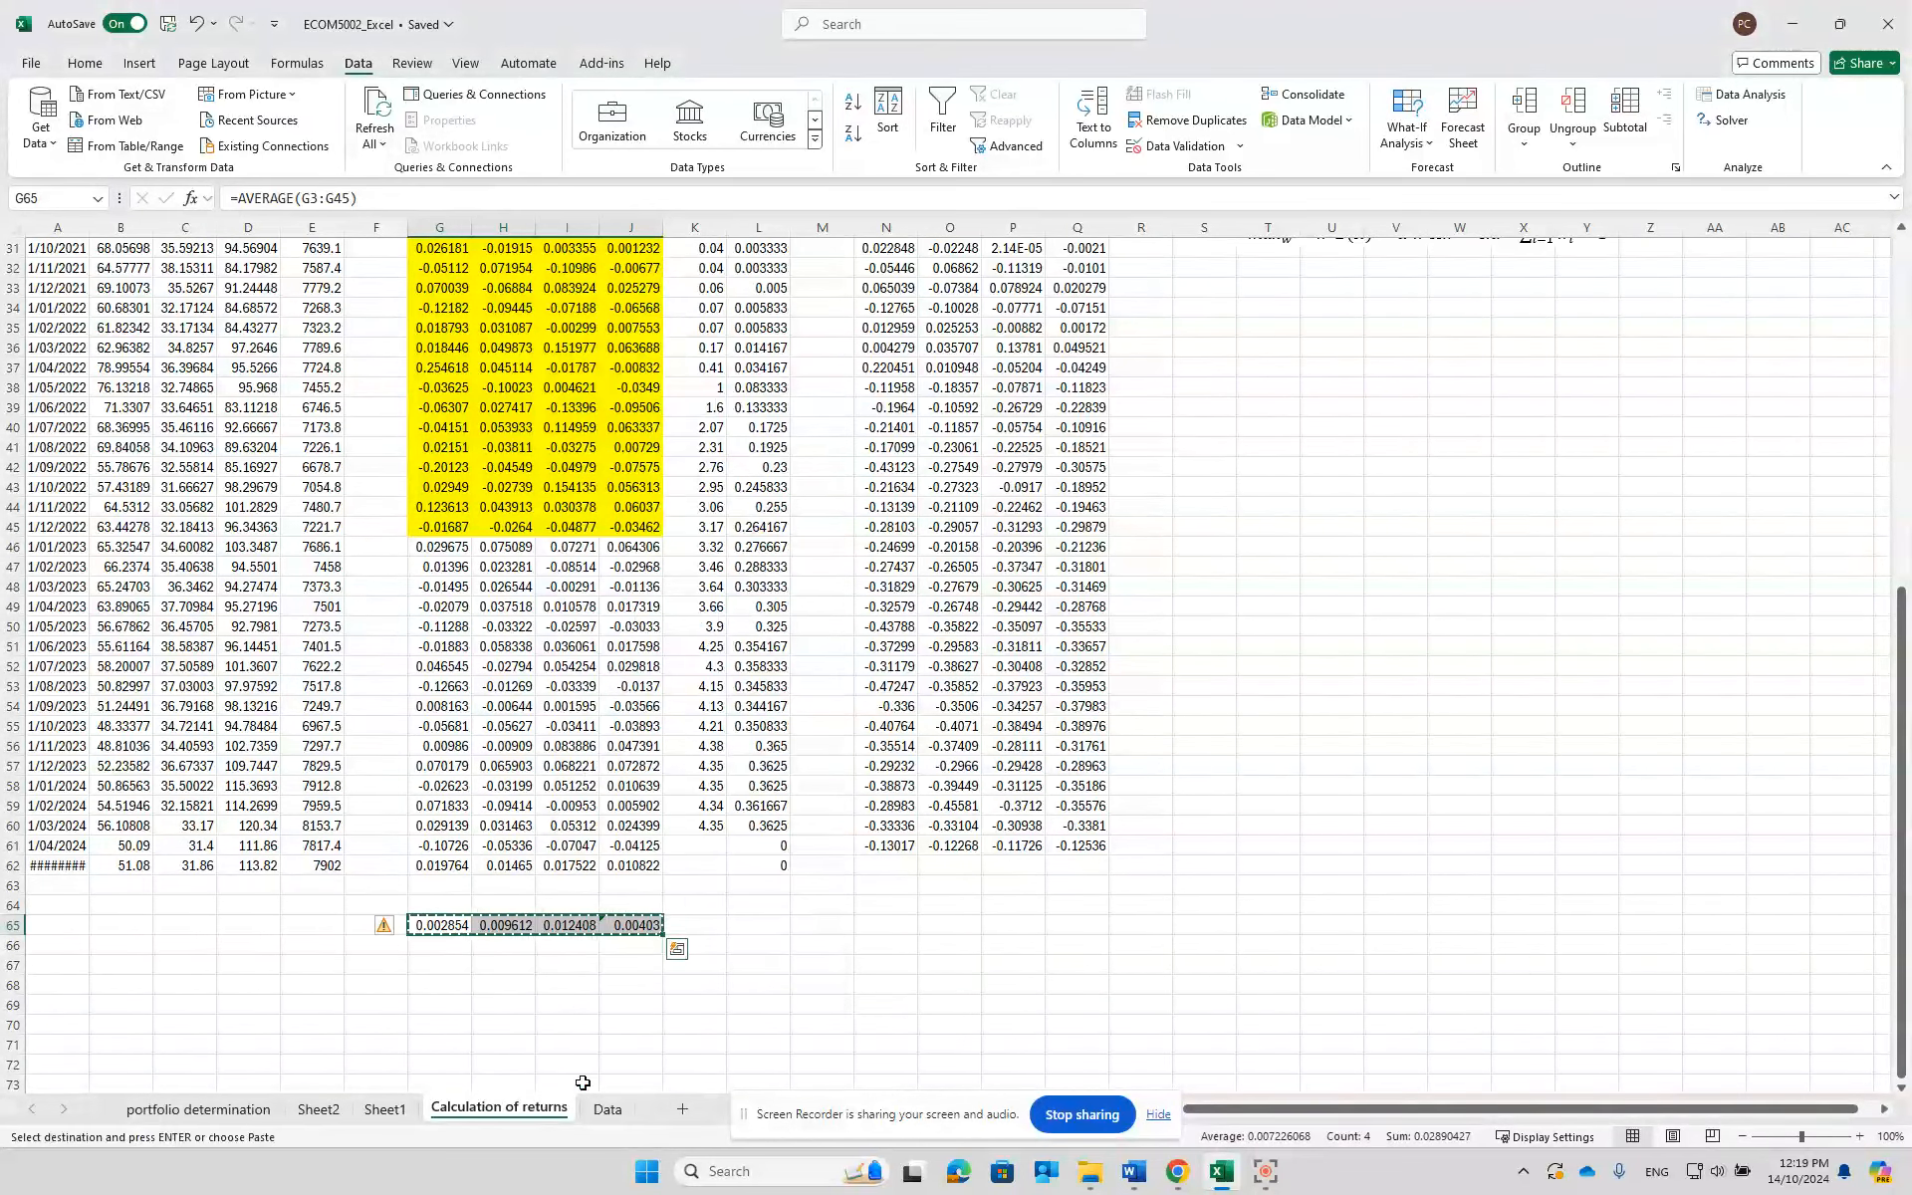
{"action": "left_click", "coordinate": [322, 1111]}
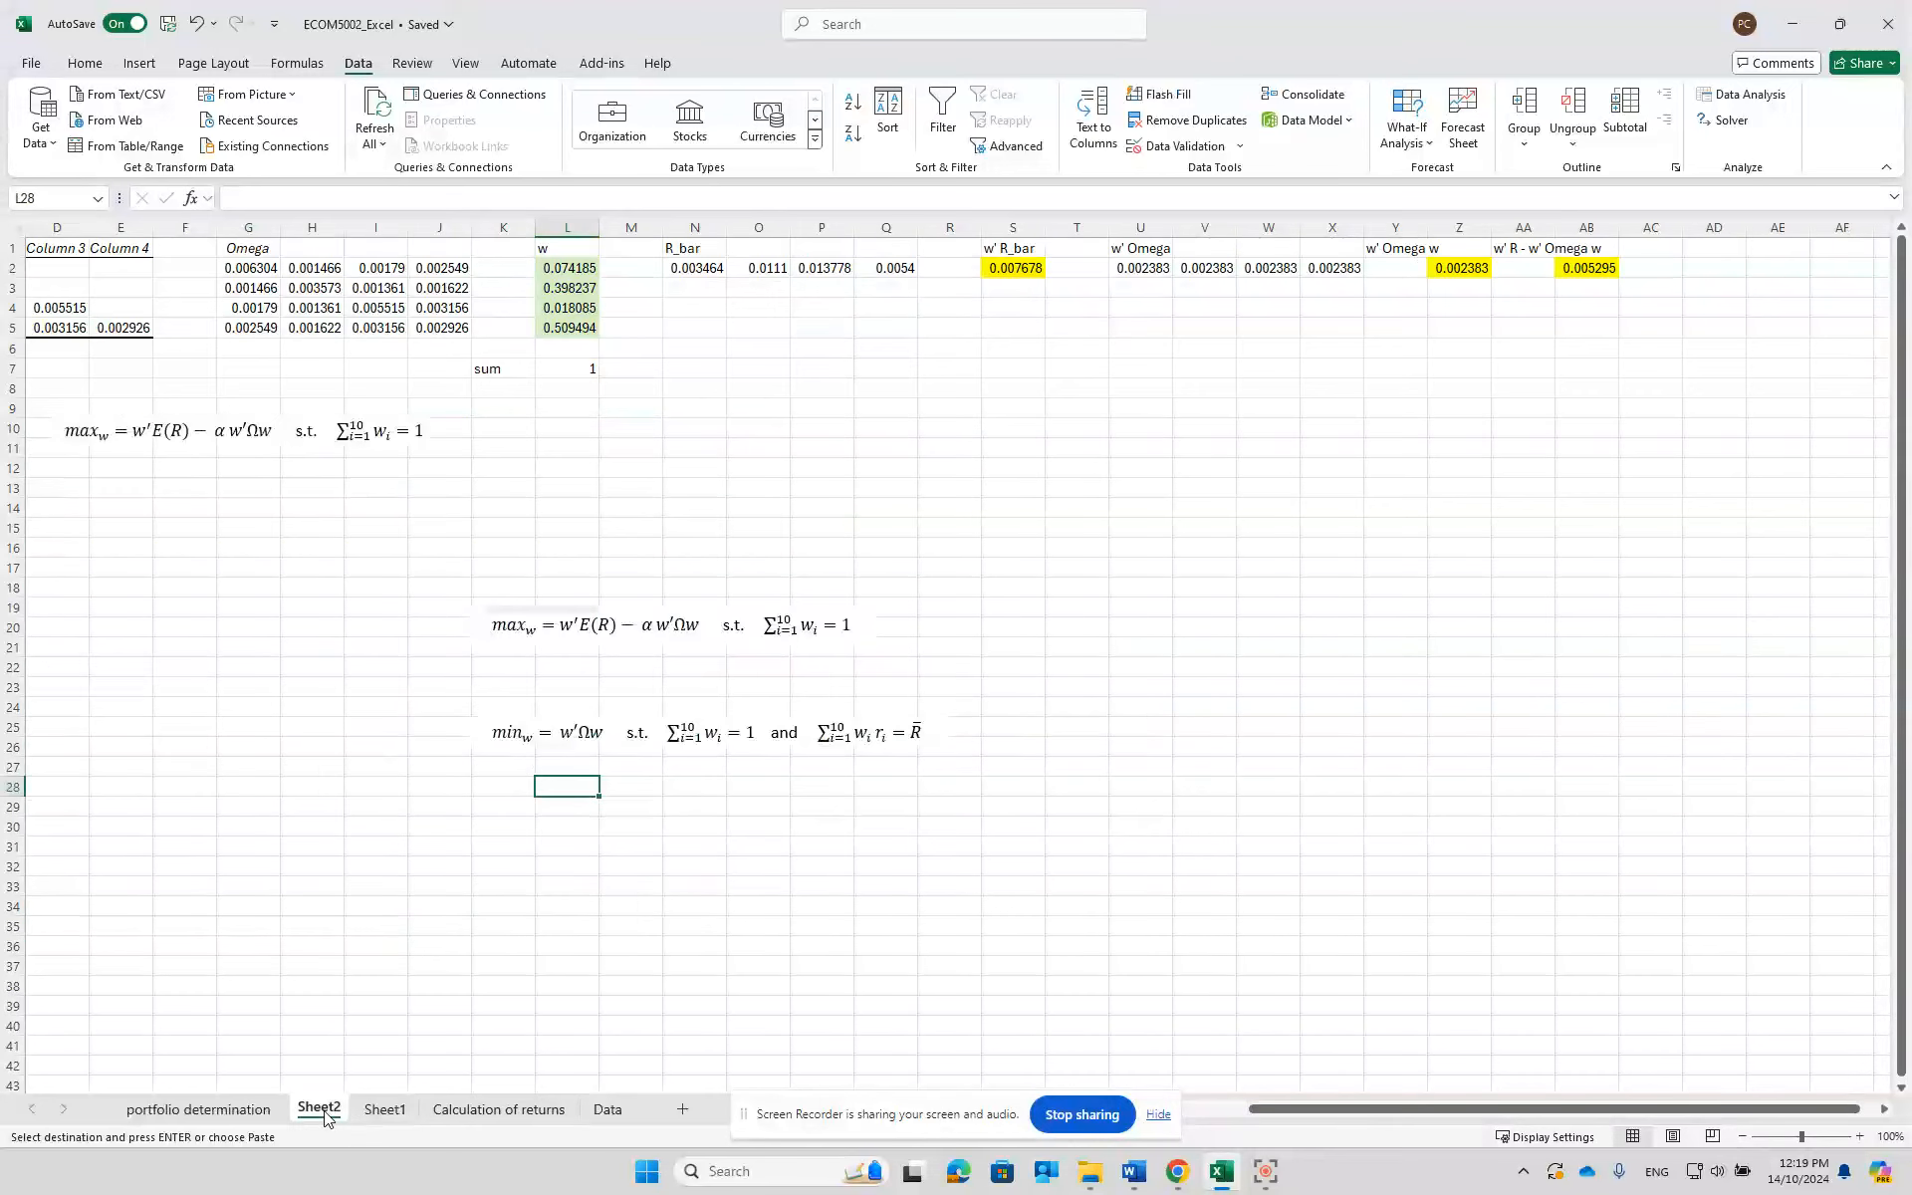
{"action": "left_click", "coordinate": [388, 1111]}
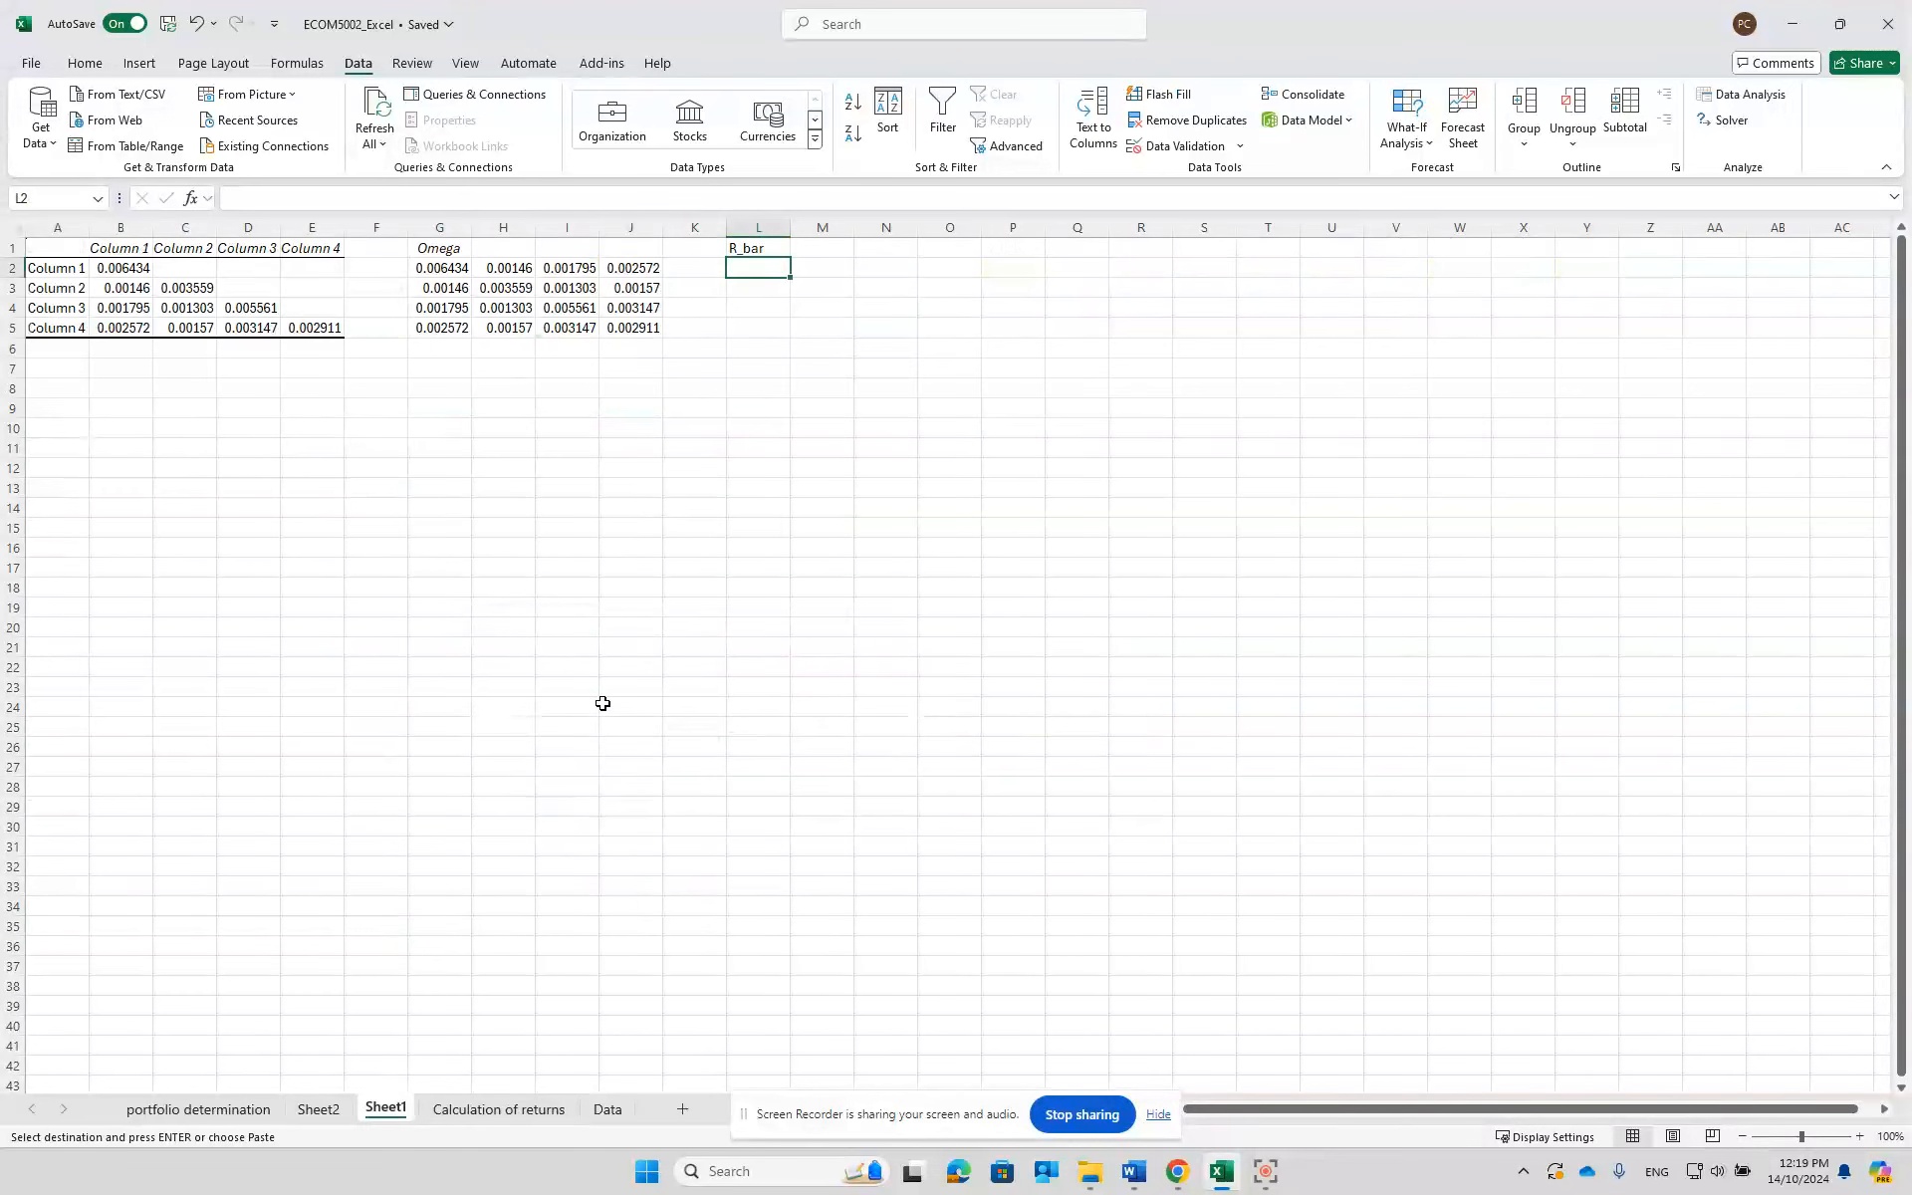
{"action": "right_click", "coordinate": [765, 269]}
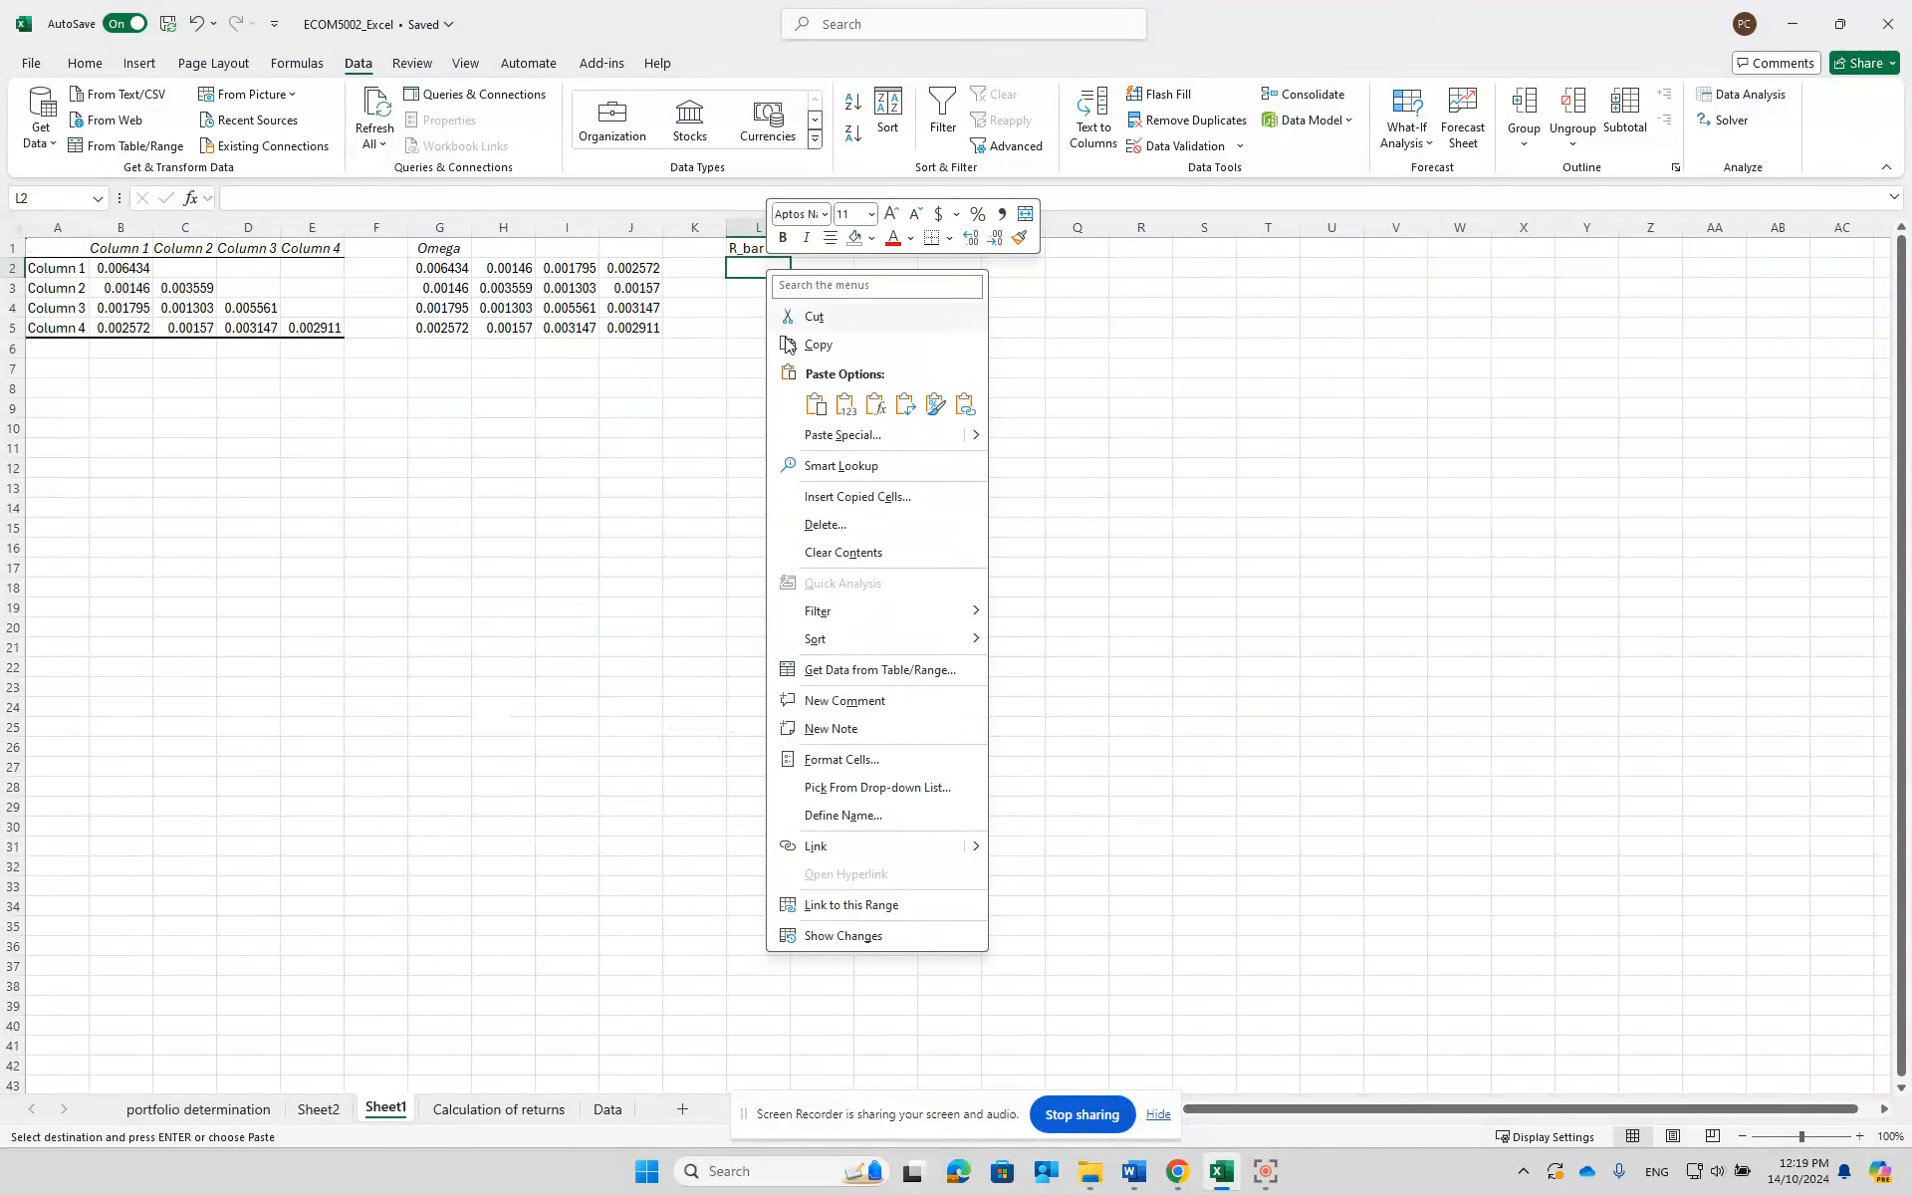
{"action": "left_click", "coordinate": [811, 398]}
- Replace the pasted average formulas in L2:O2 with values only
{"action": "left_click_drag", "start_coordinate": [755, 265], "coordinate": [958, 269]}
{"action": "right_click", "coordinate": [965, 273]}
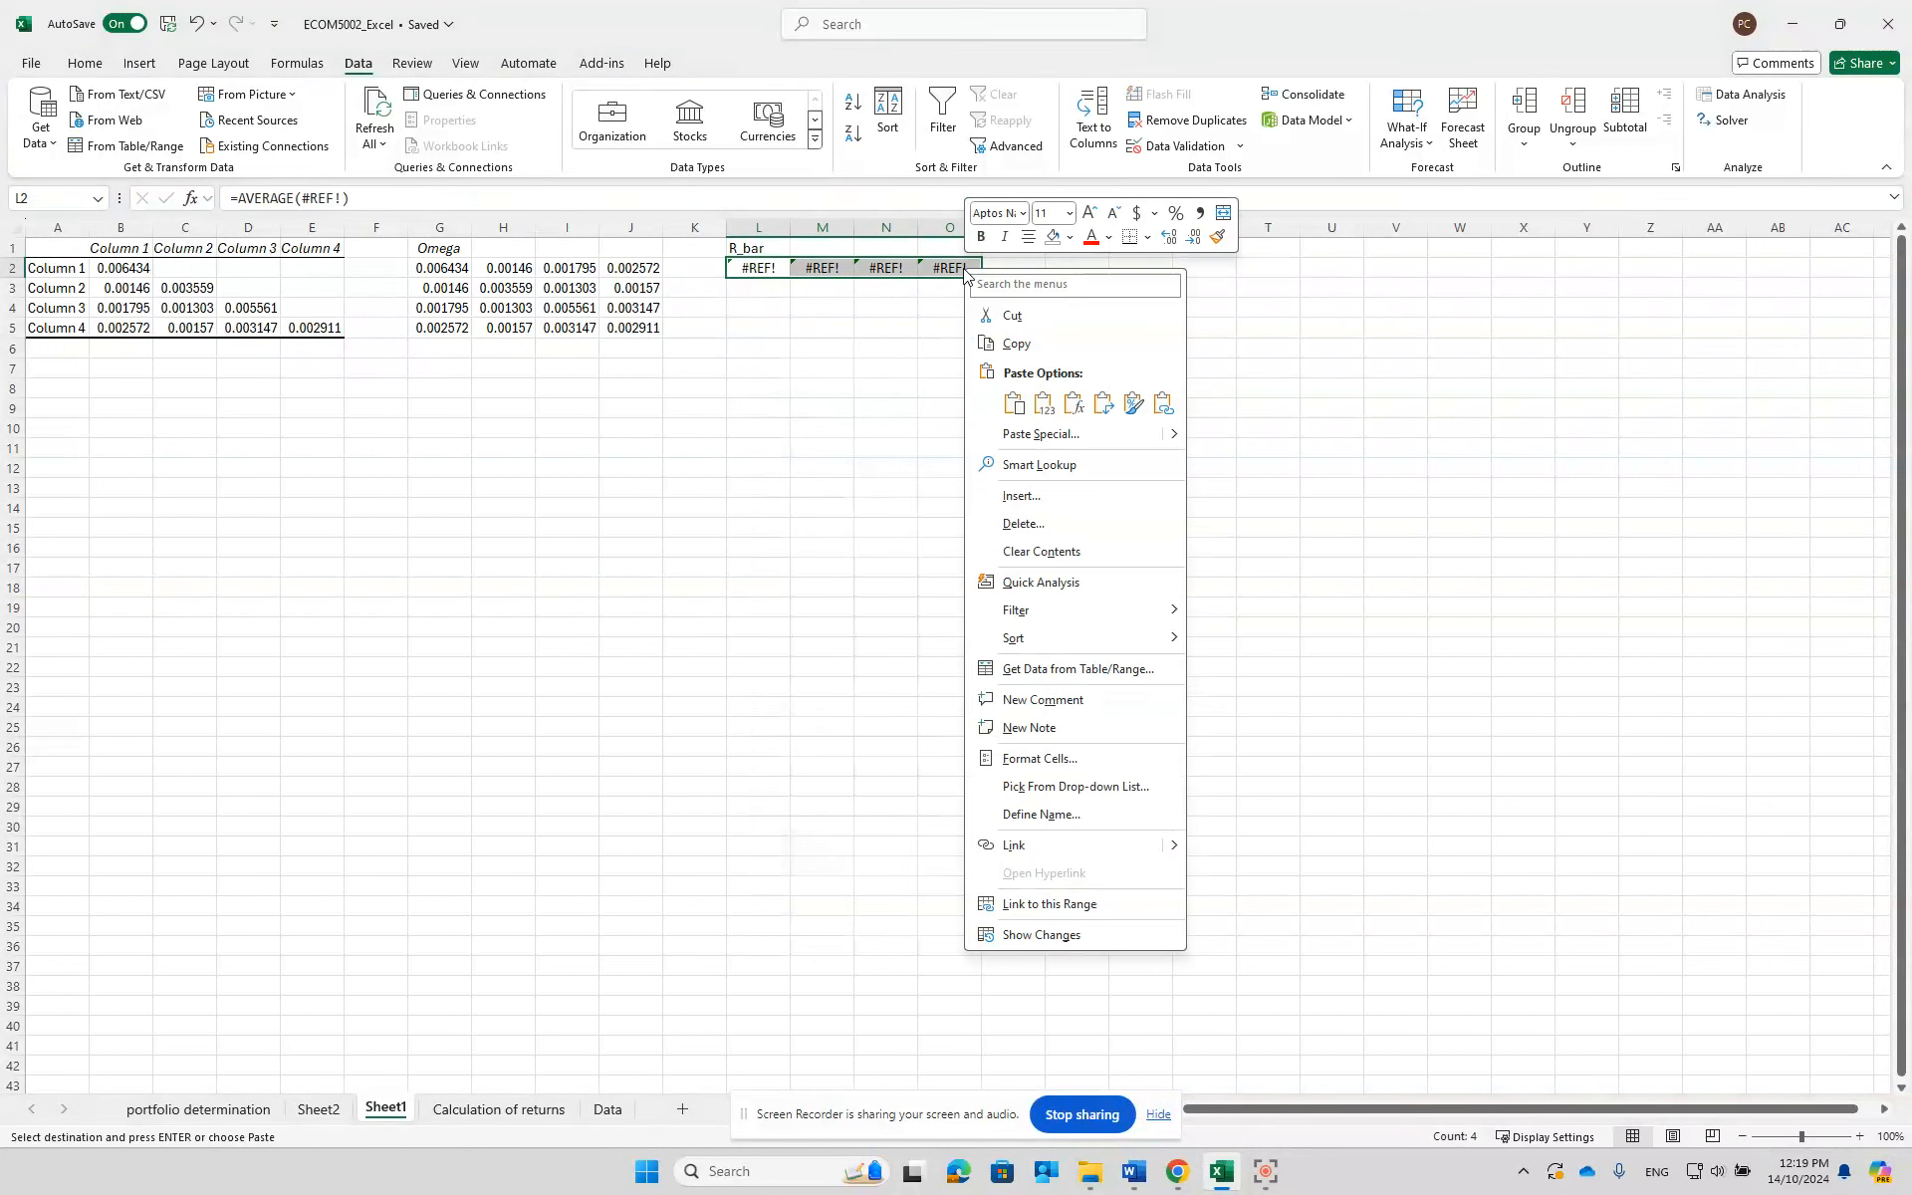
{"action": "mouse_move", "coordinate": [1172, 444]}
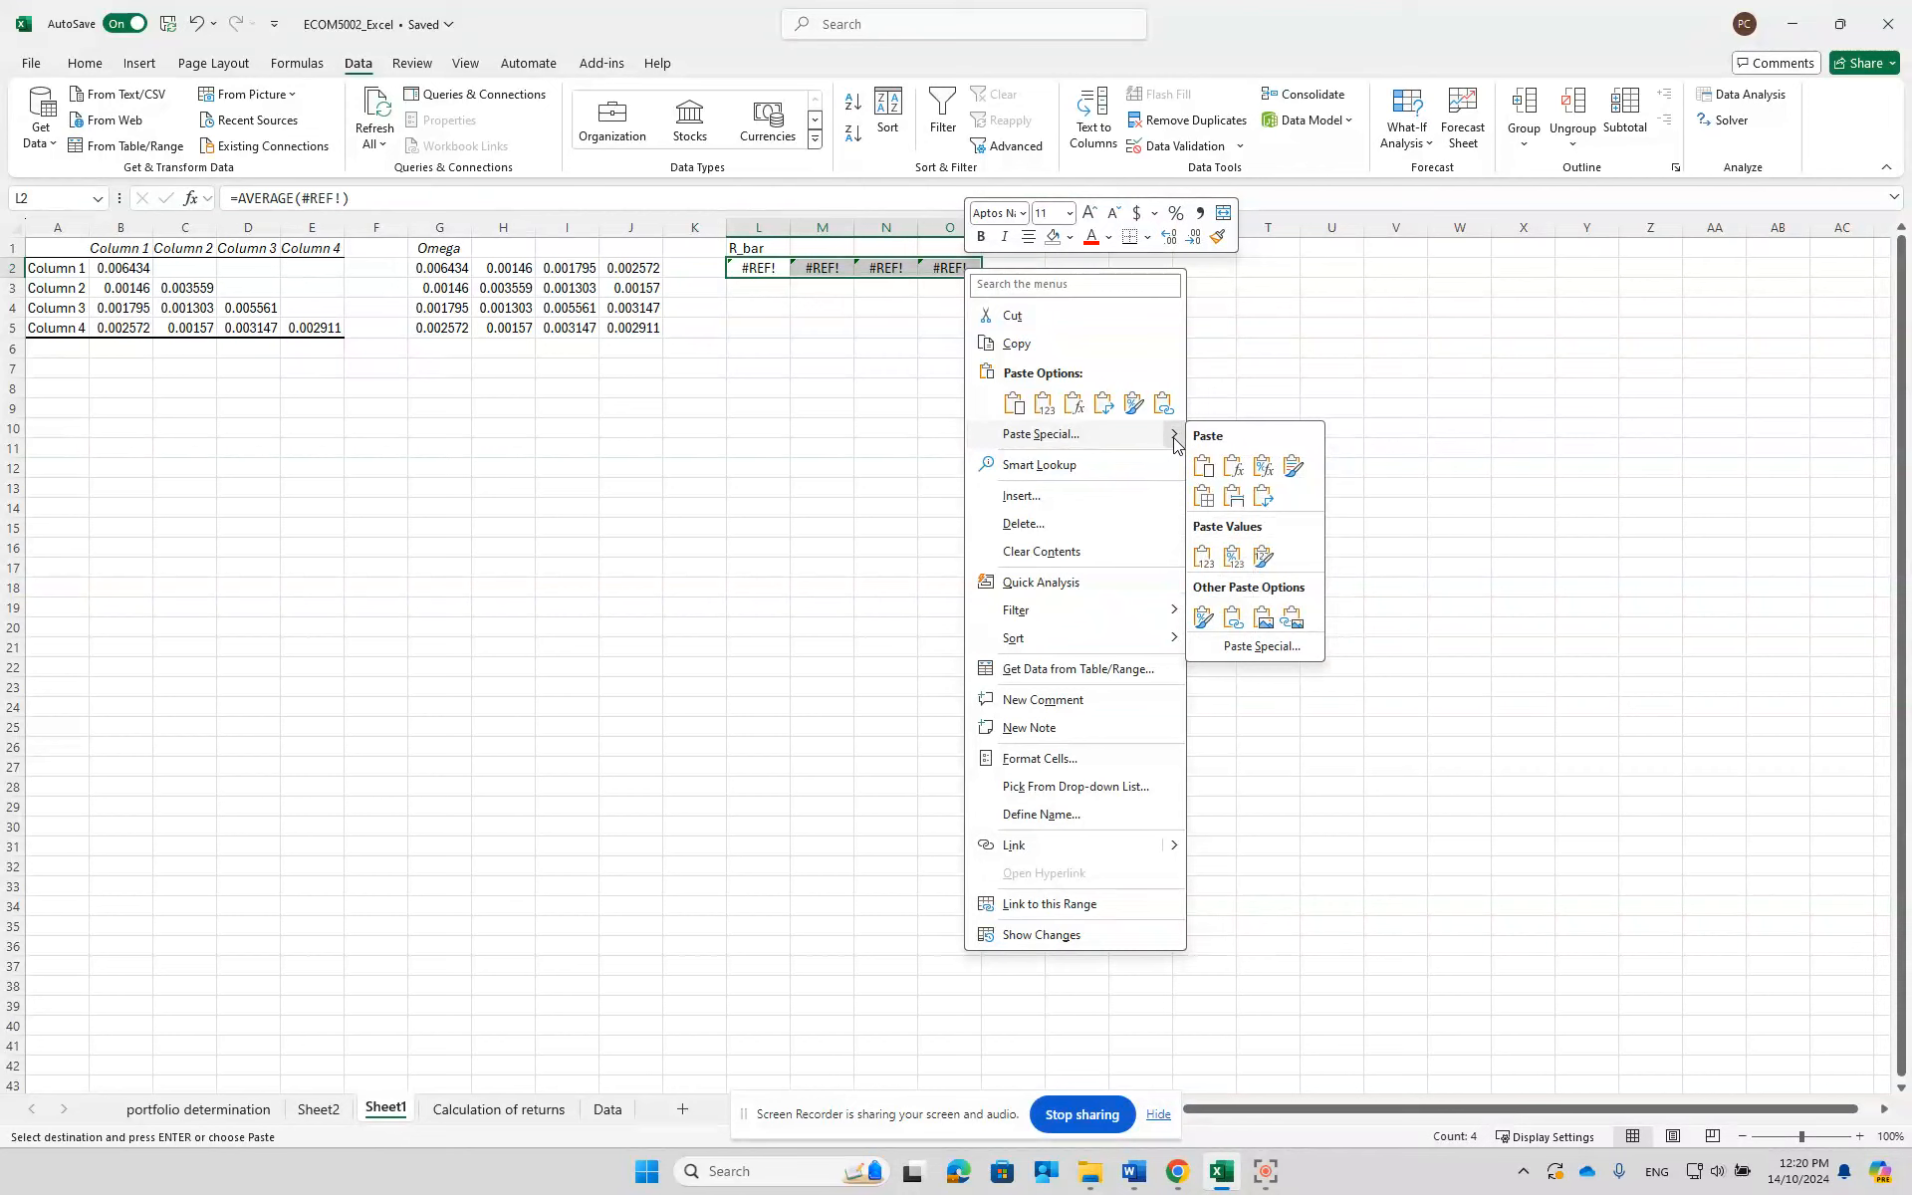
{"action": "left_click", "coordinate": [1240, 646]}
{"action": "left_click", "coordinate": [1060, 609]}
{"action": "left_click", "coordinate": [1315, 801]}
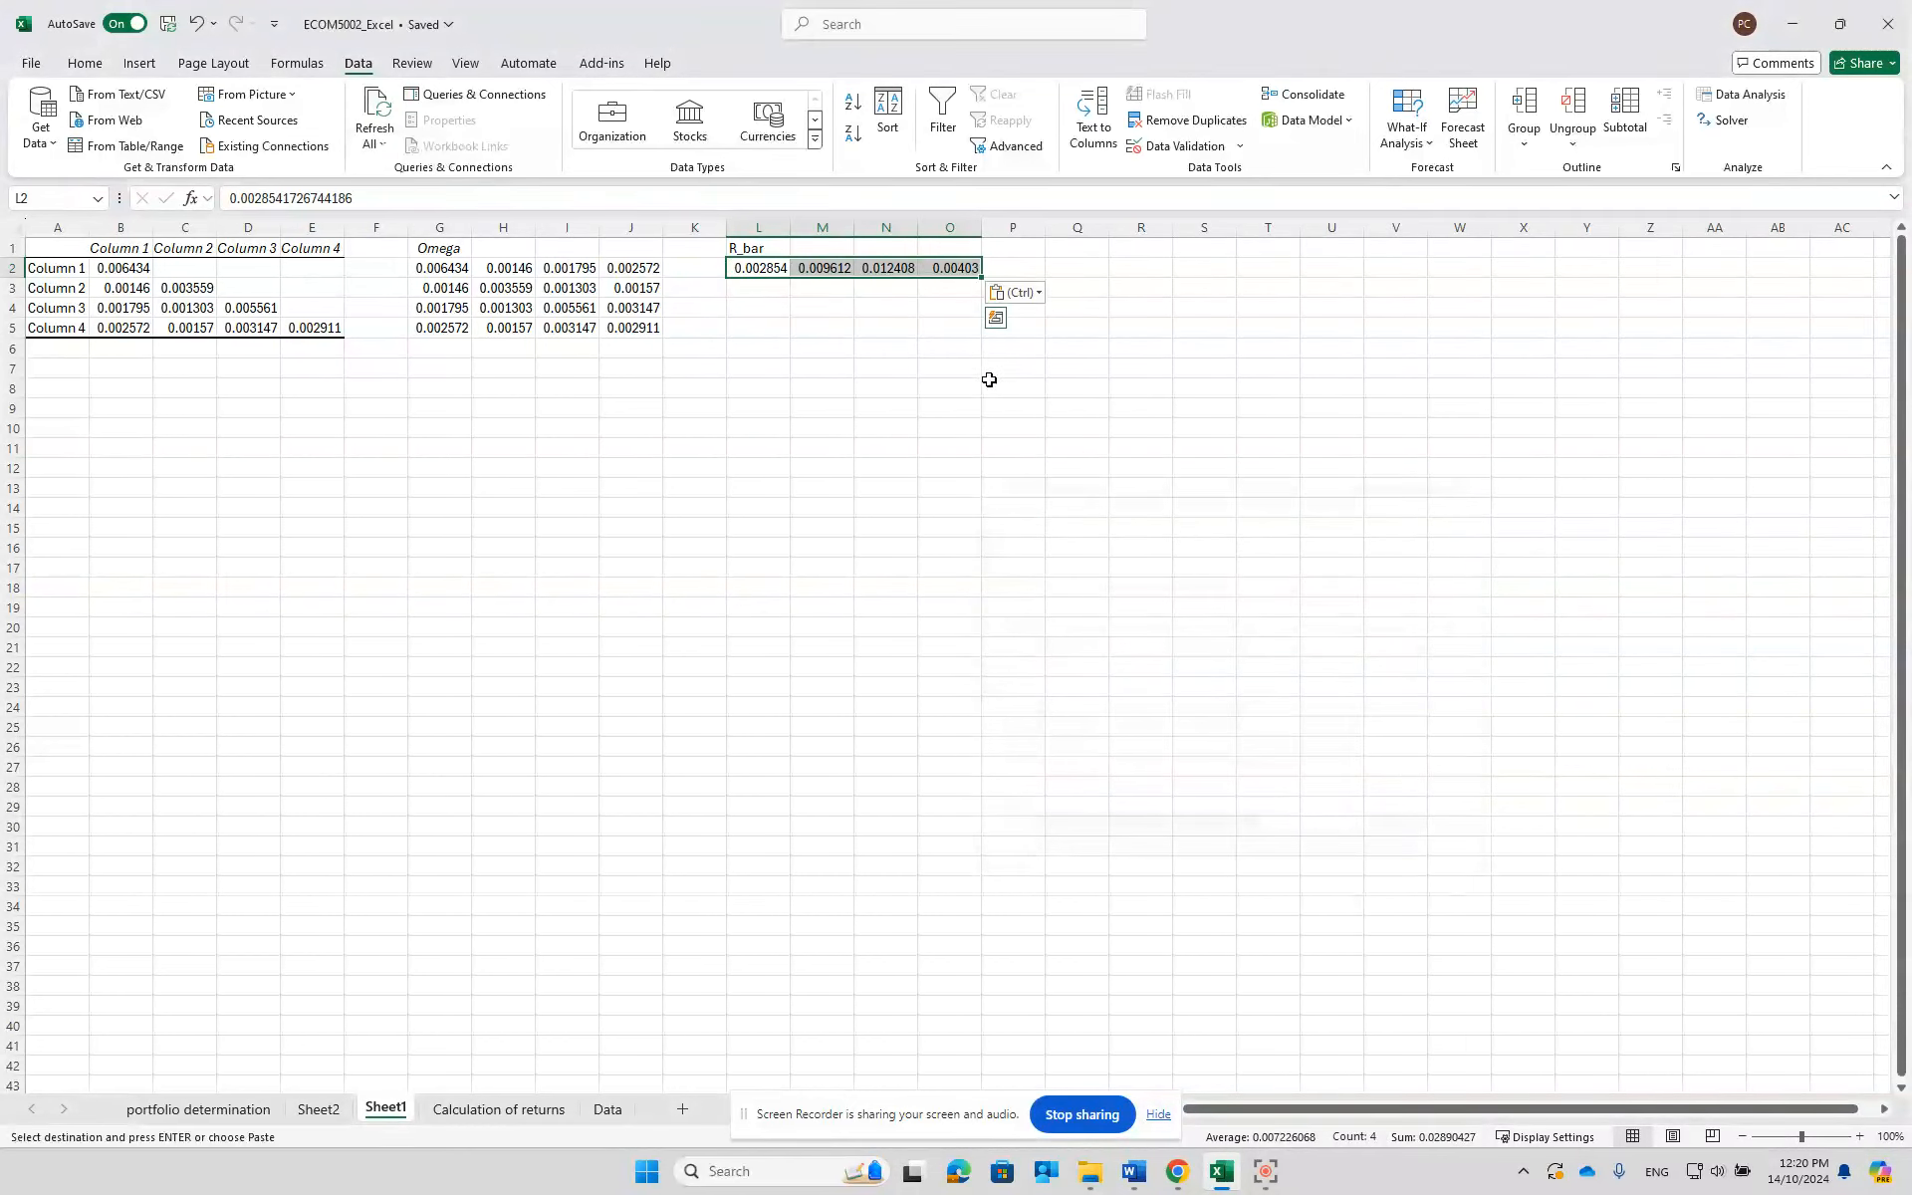
- Find the max_w objective equation picture around rows 19–20 of Sheet2 and copy it
{"action": "left_click", "coordinate": [1022, 246]}
{"action": "left_click", "coordinate": [1060, 246]}
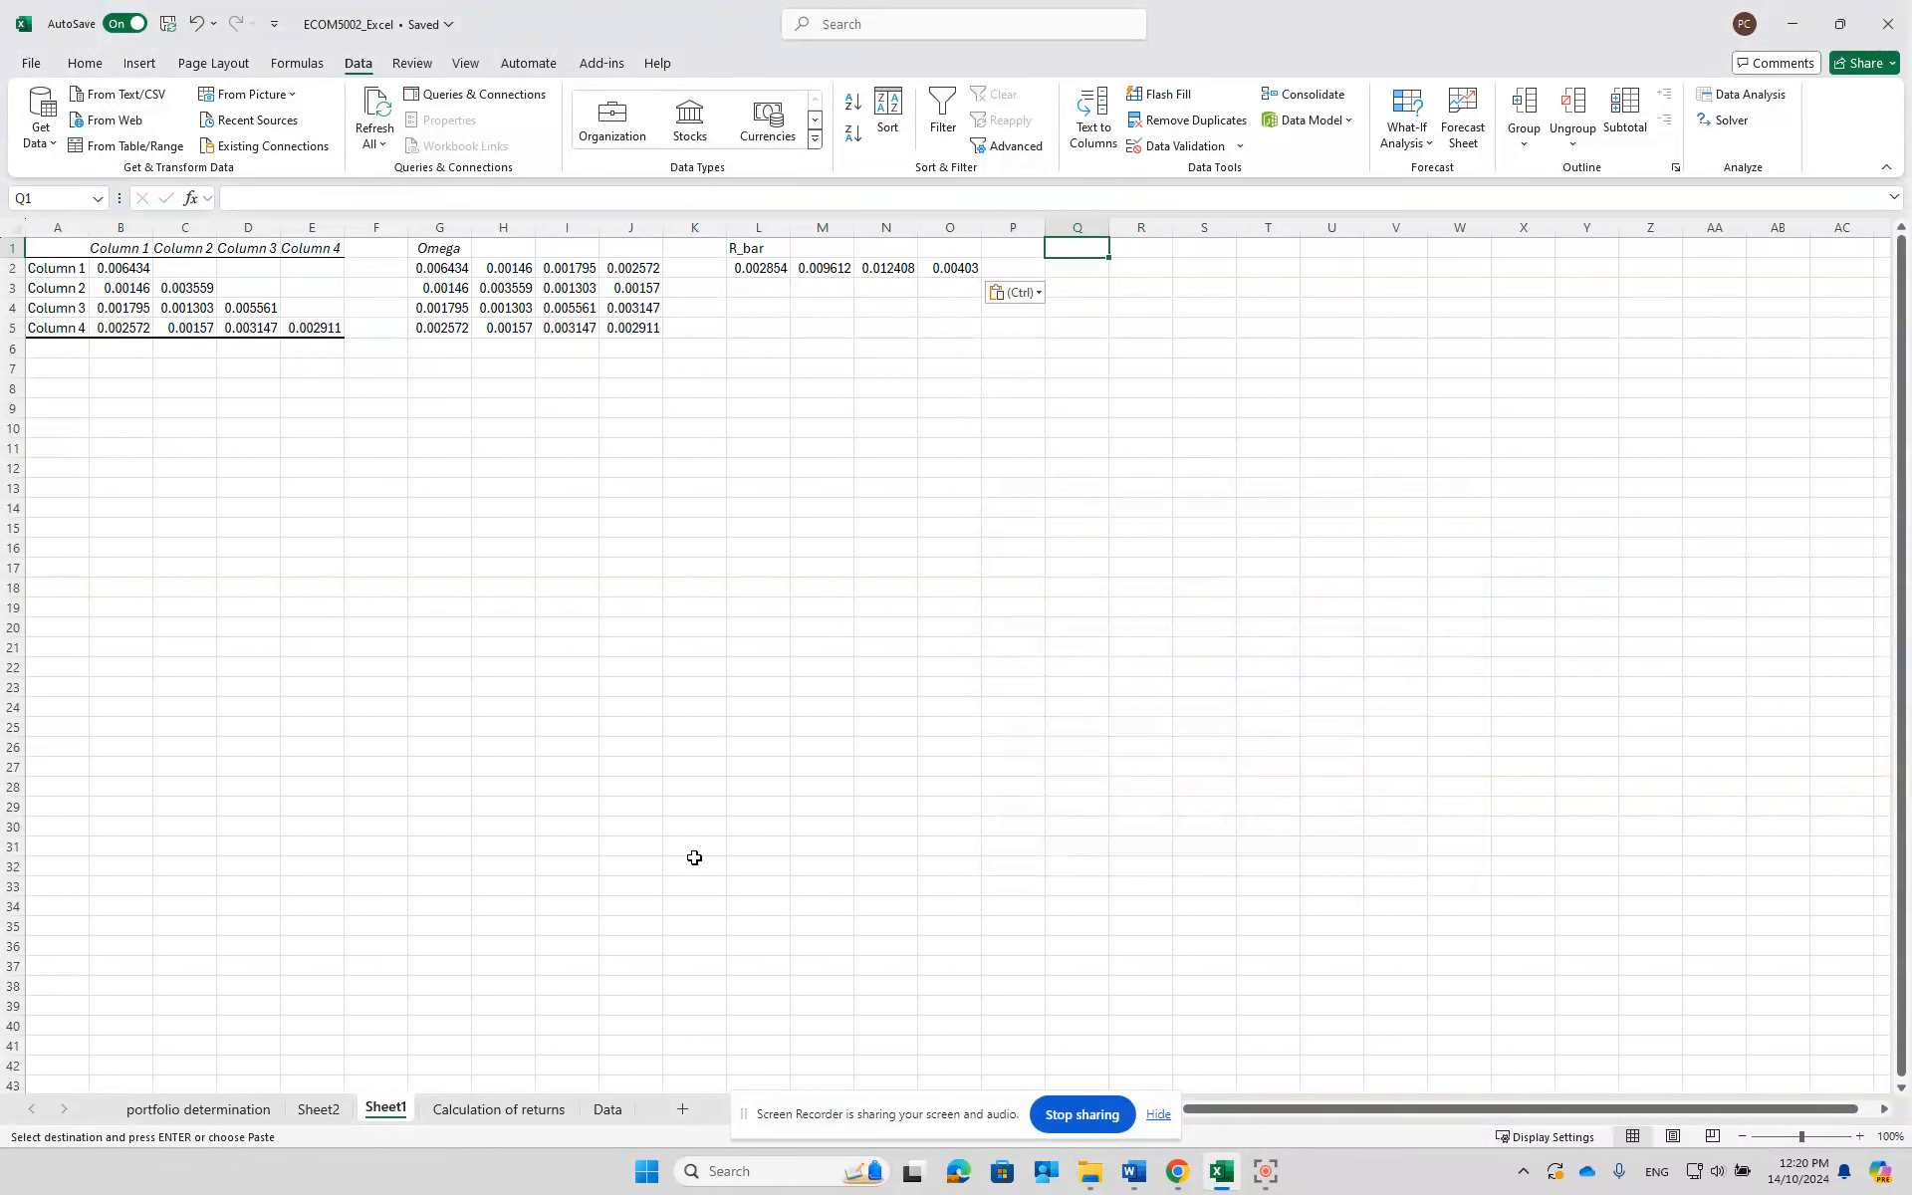
{"action": "left_click", "coordinate": [498, 1108]}
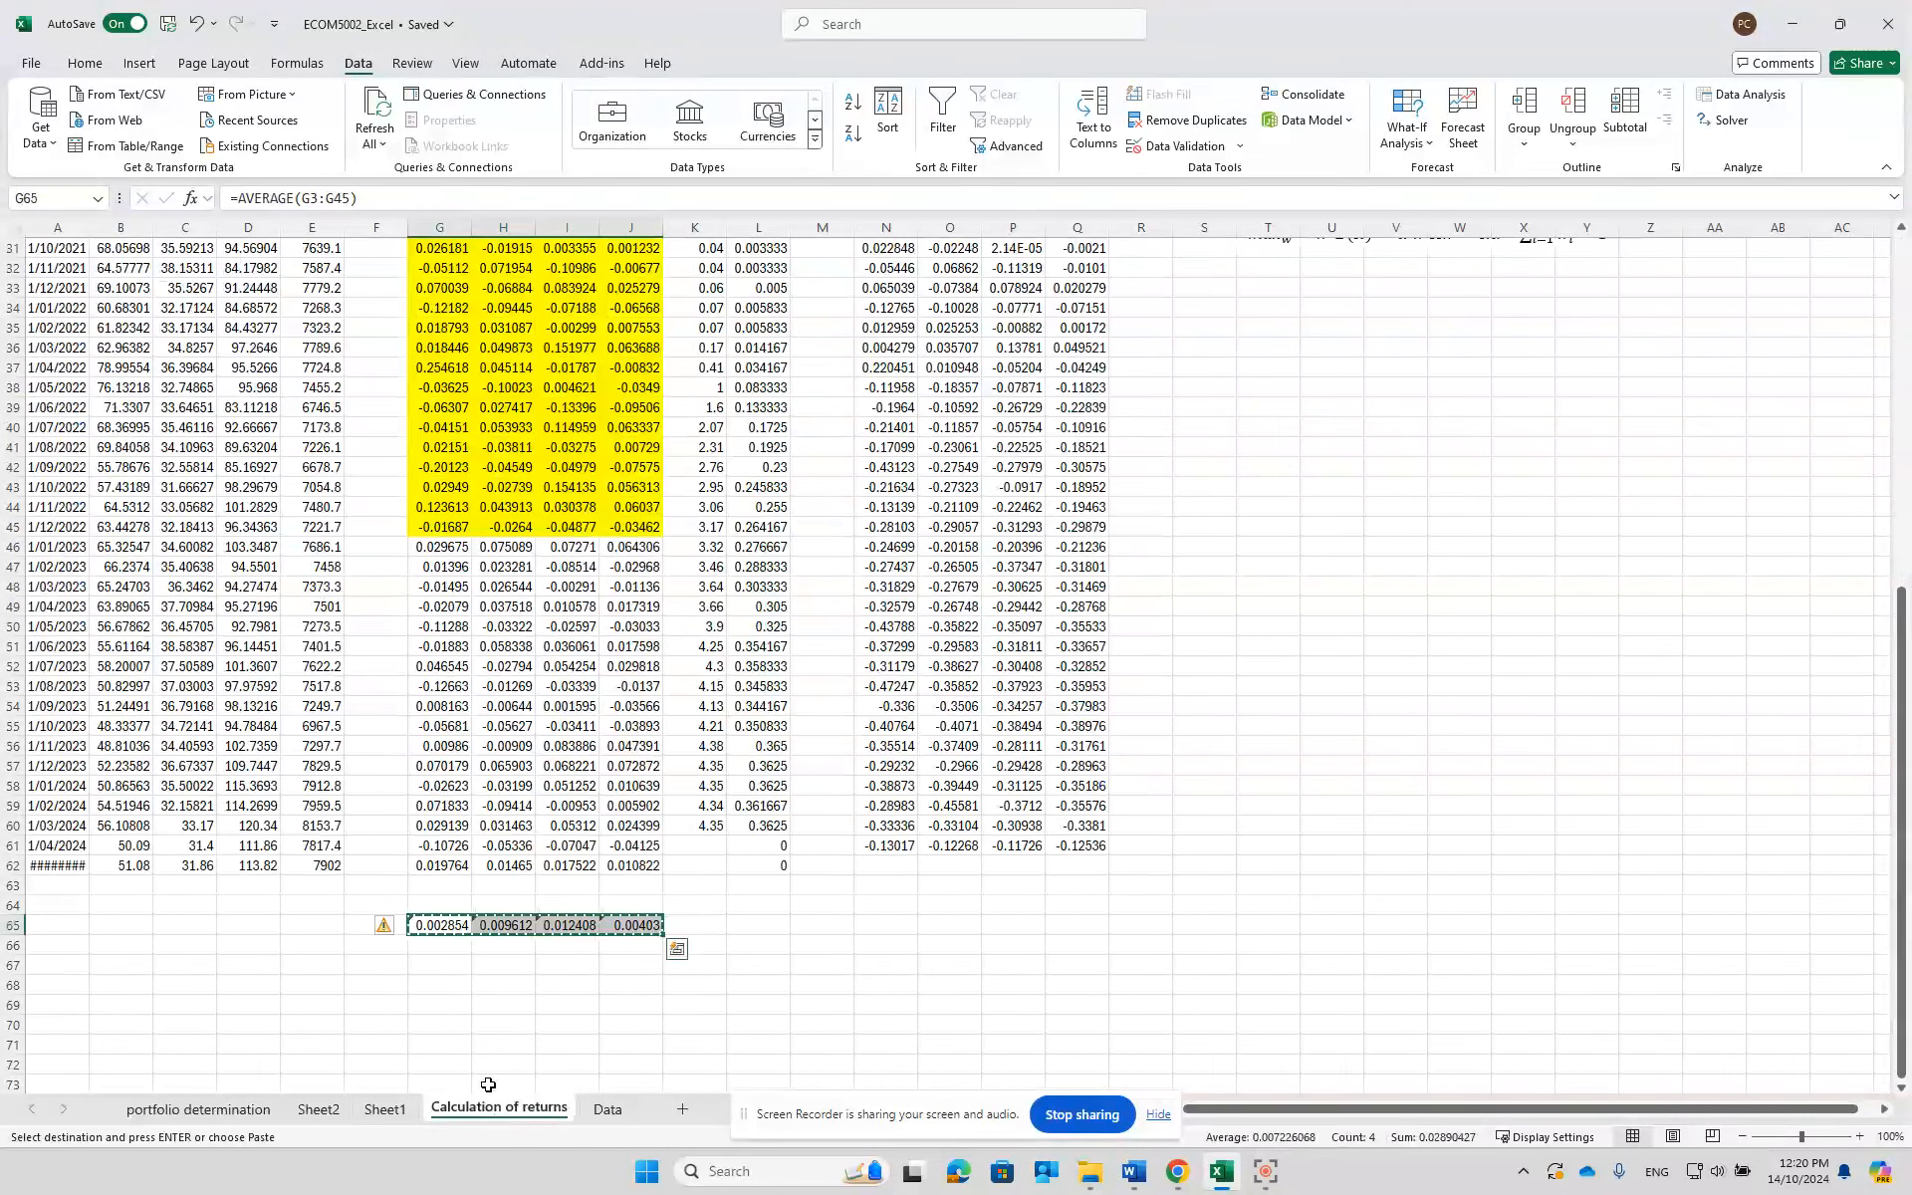
{"action": "scroll", "coordinate": [965, 952], "scroll_direction": "down", "scroll_amount": 2}
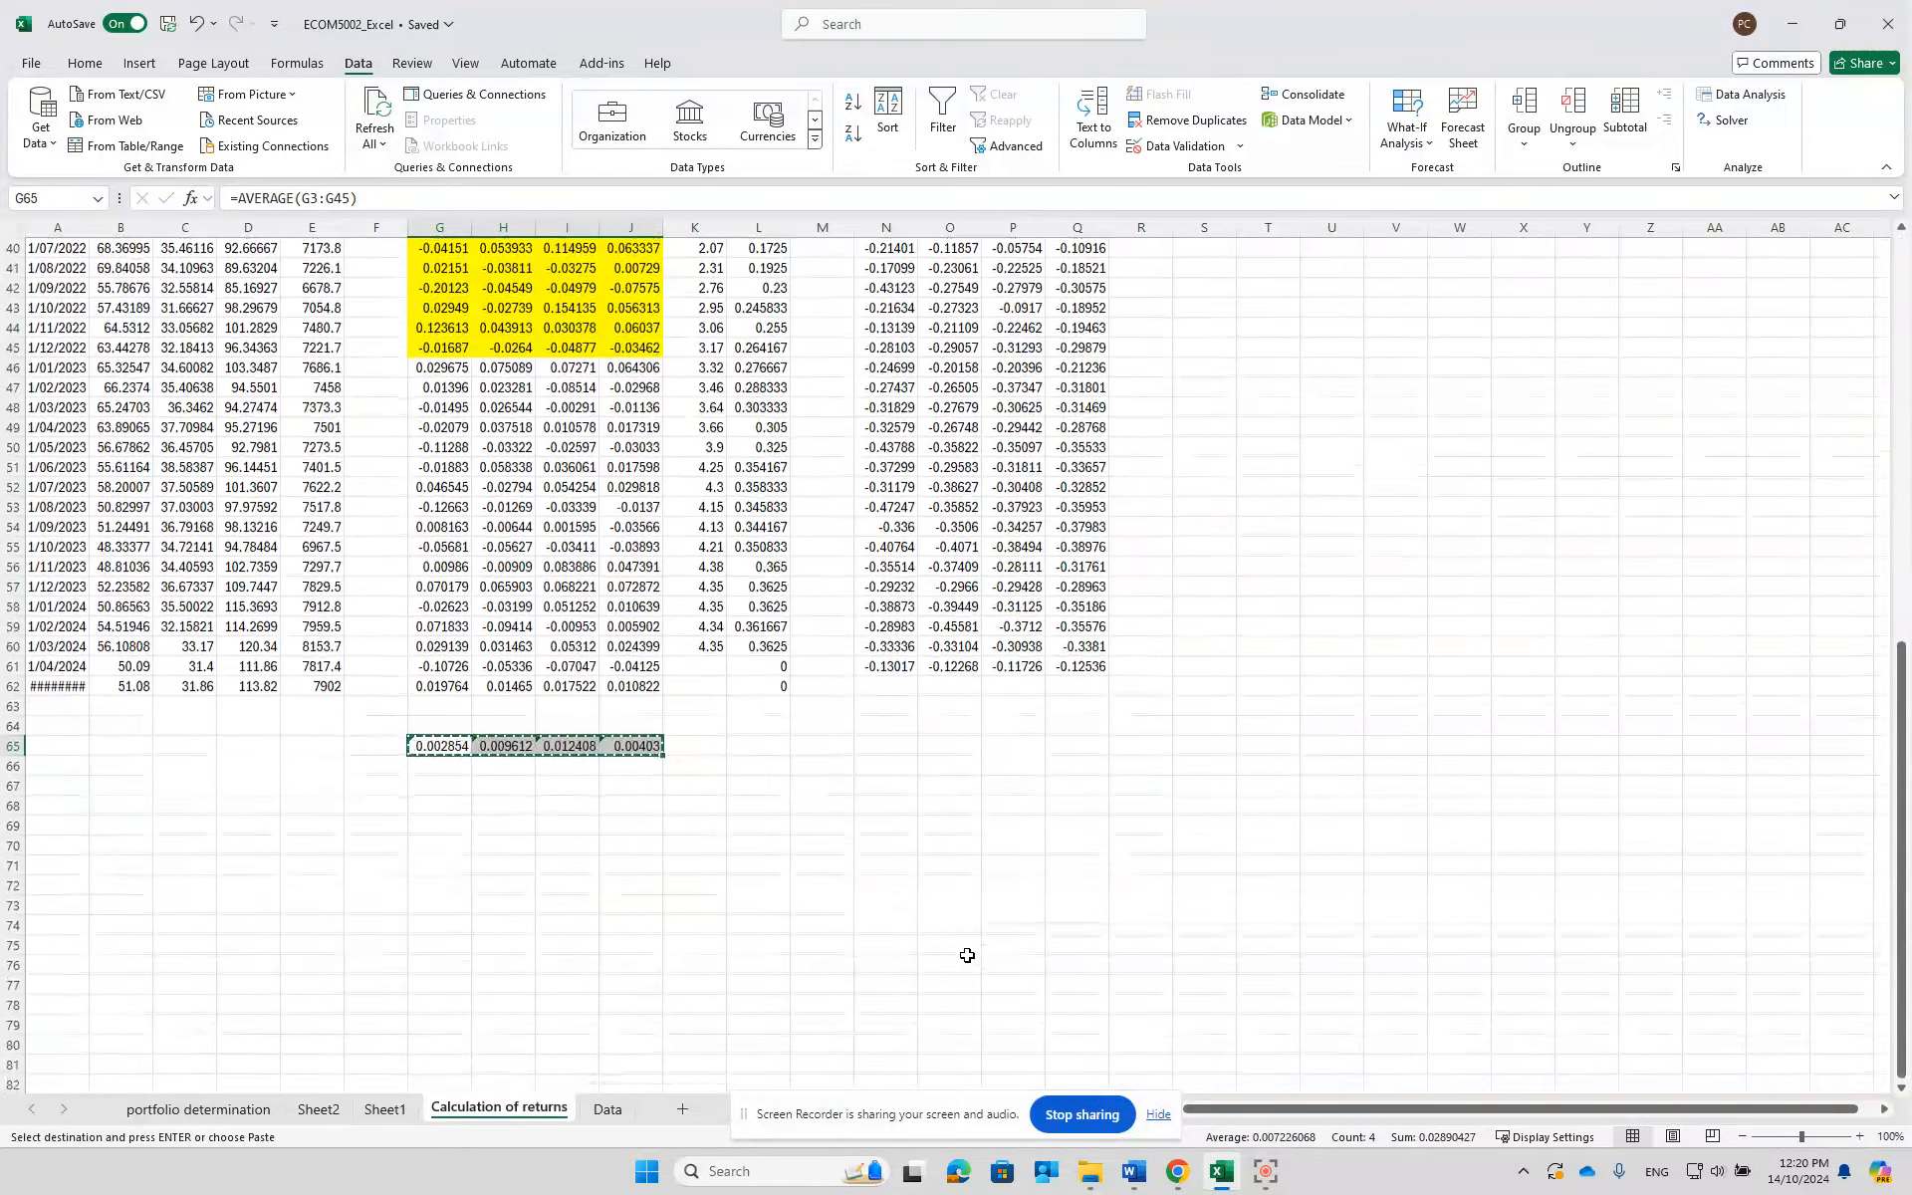
{"action": "left_click", "coordinate": [606, 1110]}
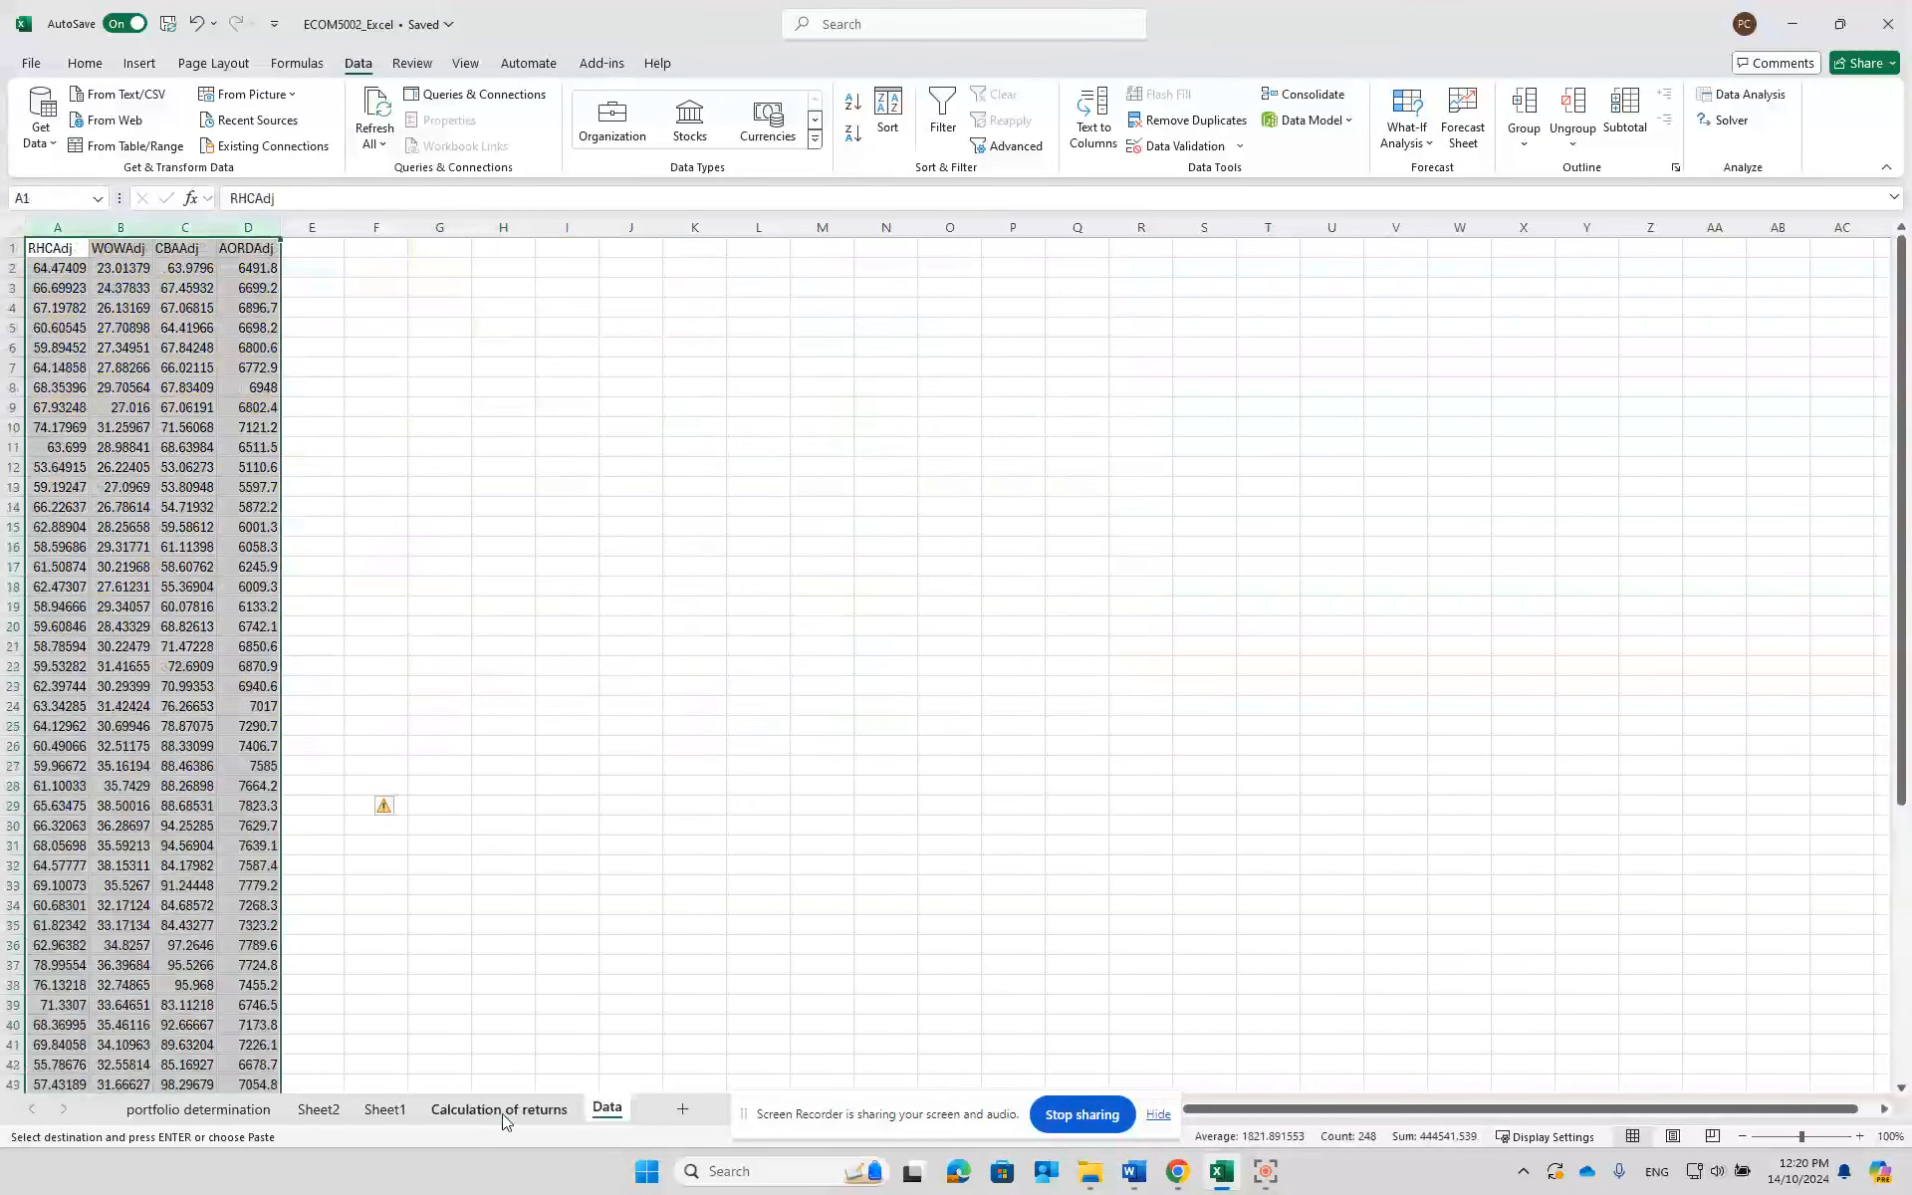
{"action": "left_click", "coordinate": [502, 1112]}
{"action": "left_click", "coordinate": [319, 1110]}
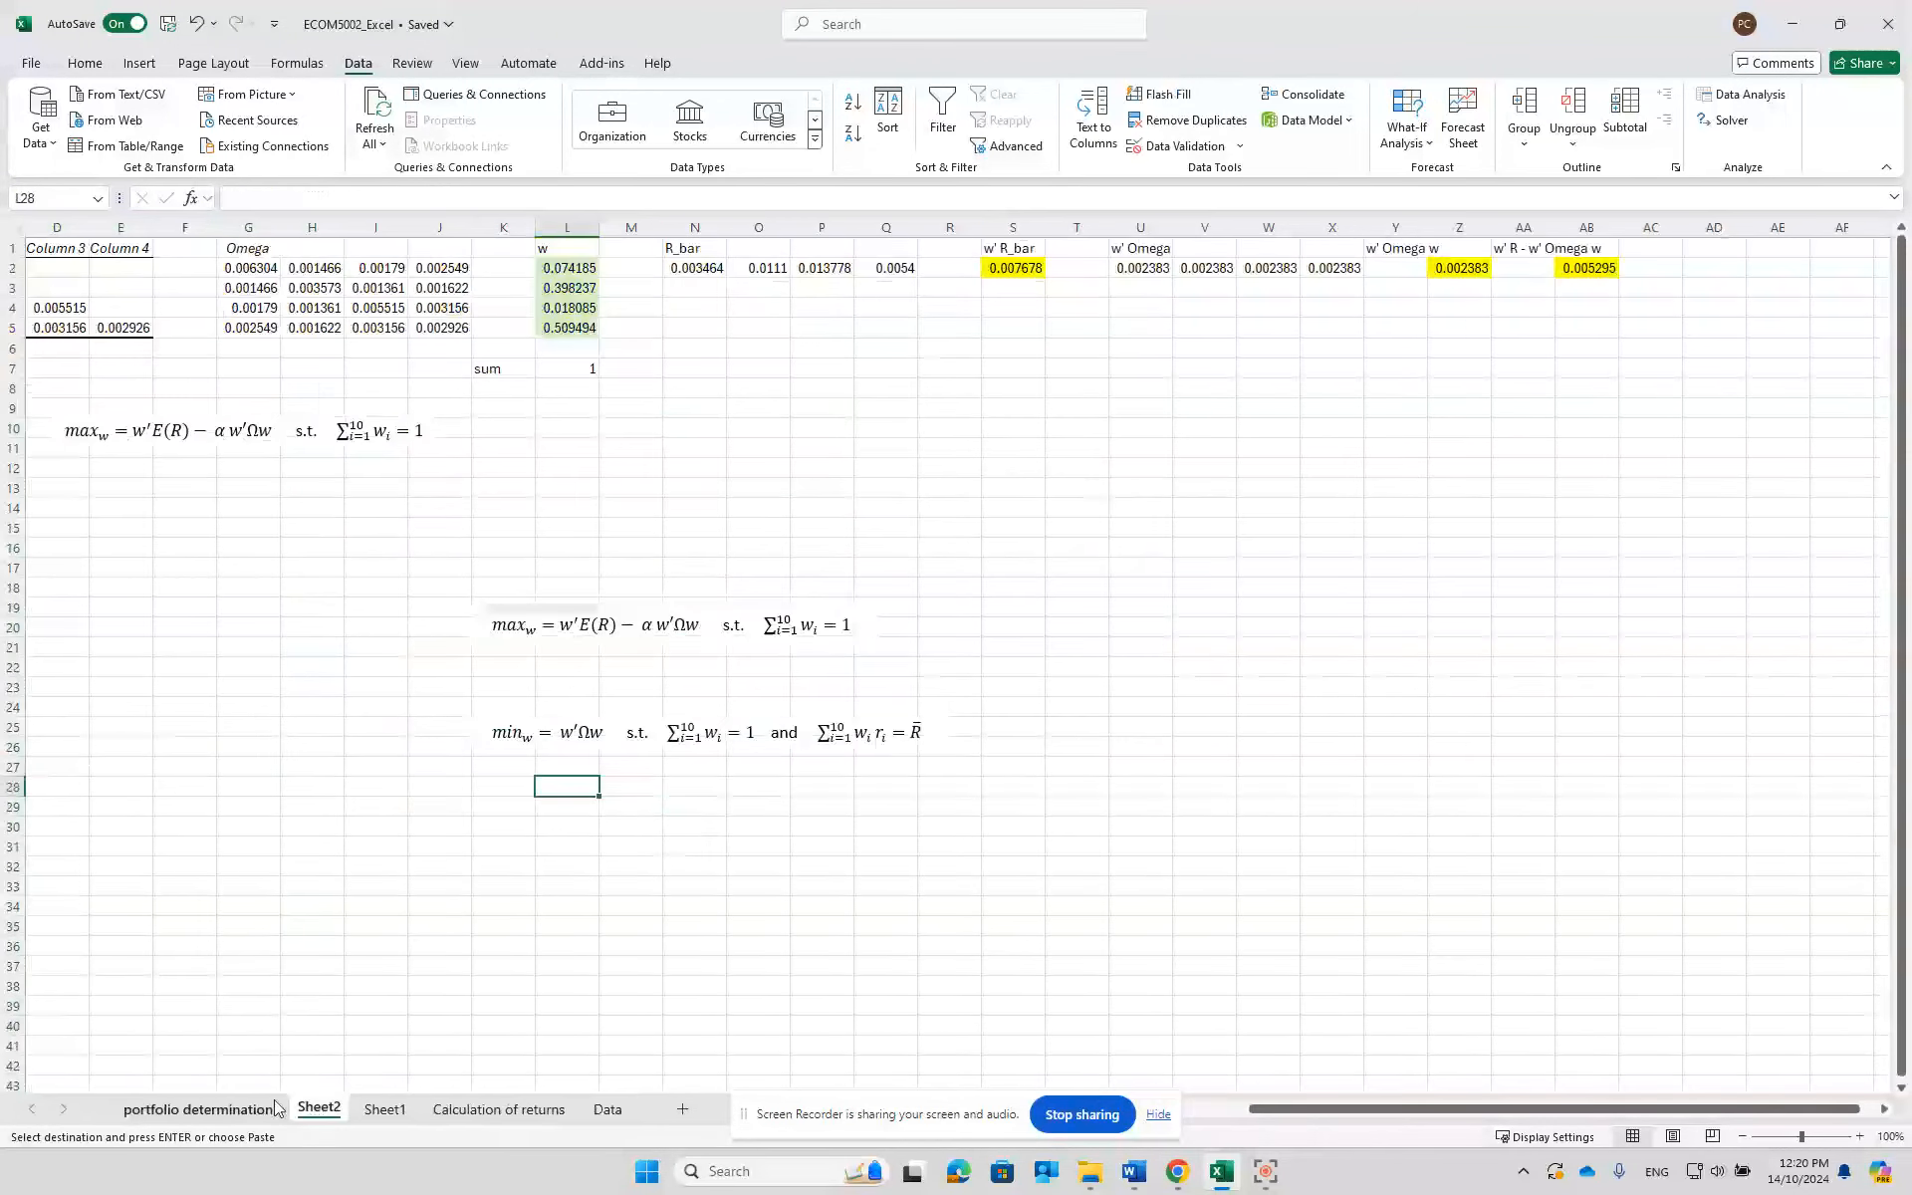
{"action": "left_click", "coordinate": [631, 623]}
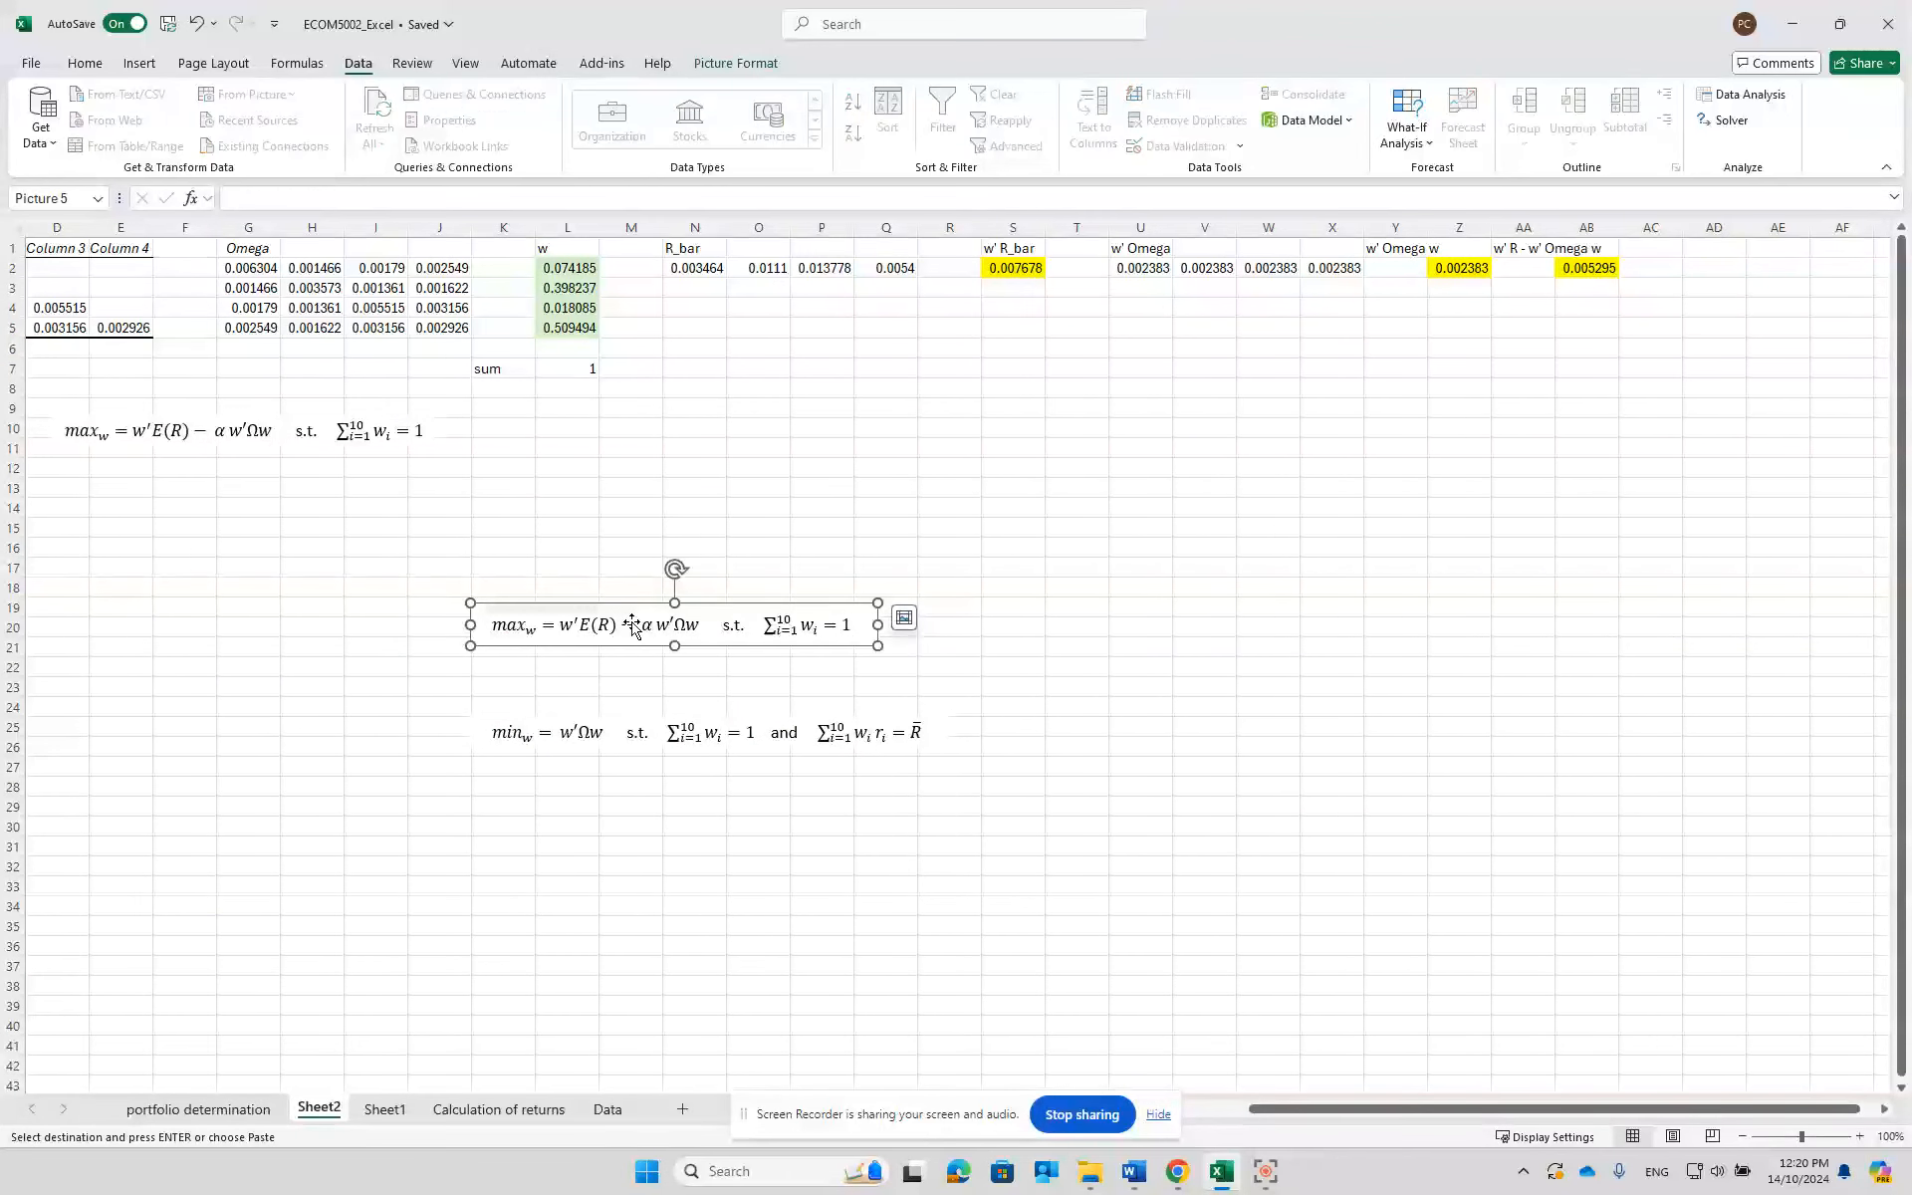
{"action": "right_click", "coordinate": [632, 624]}
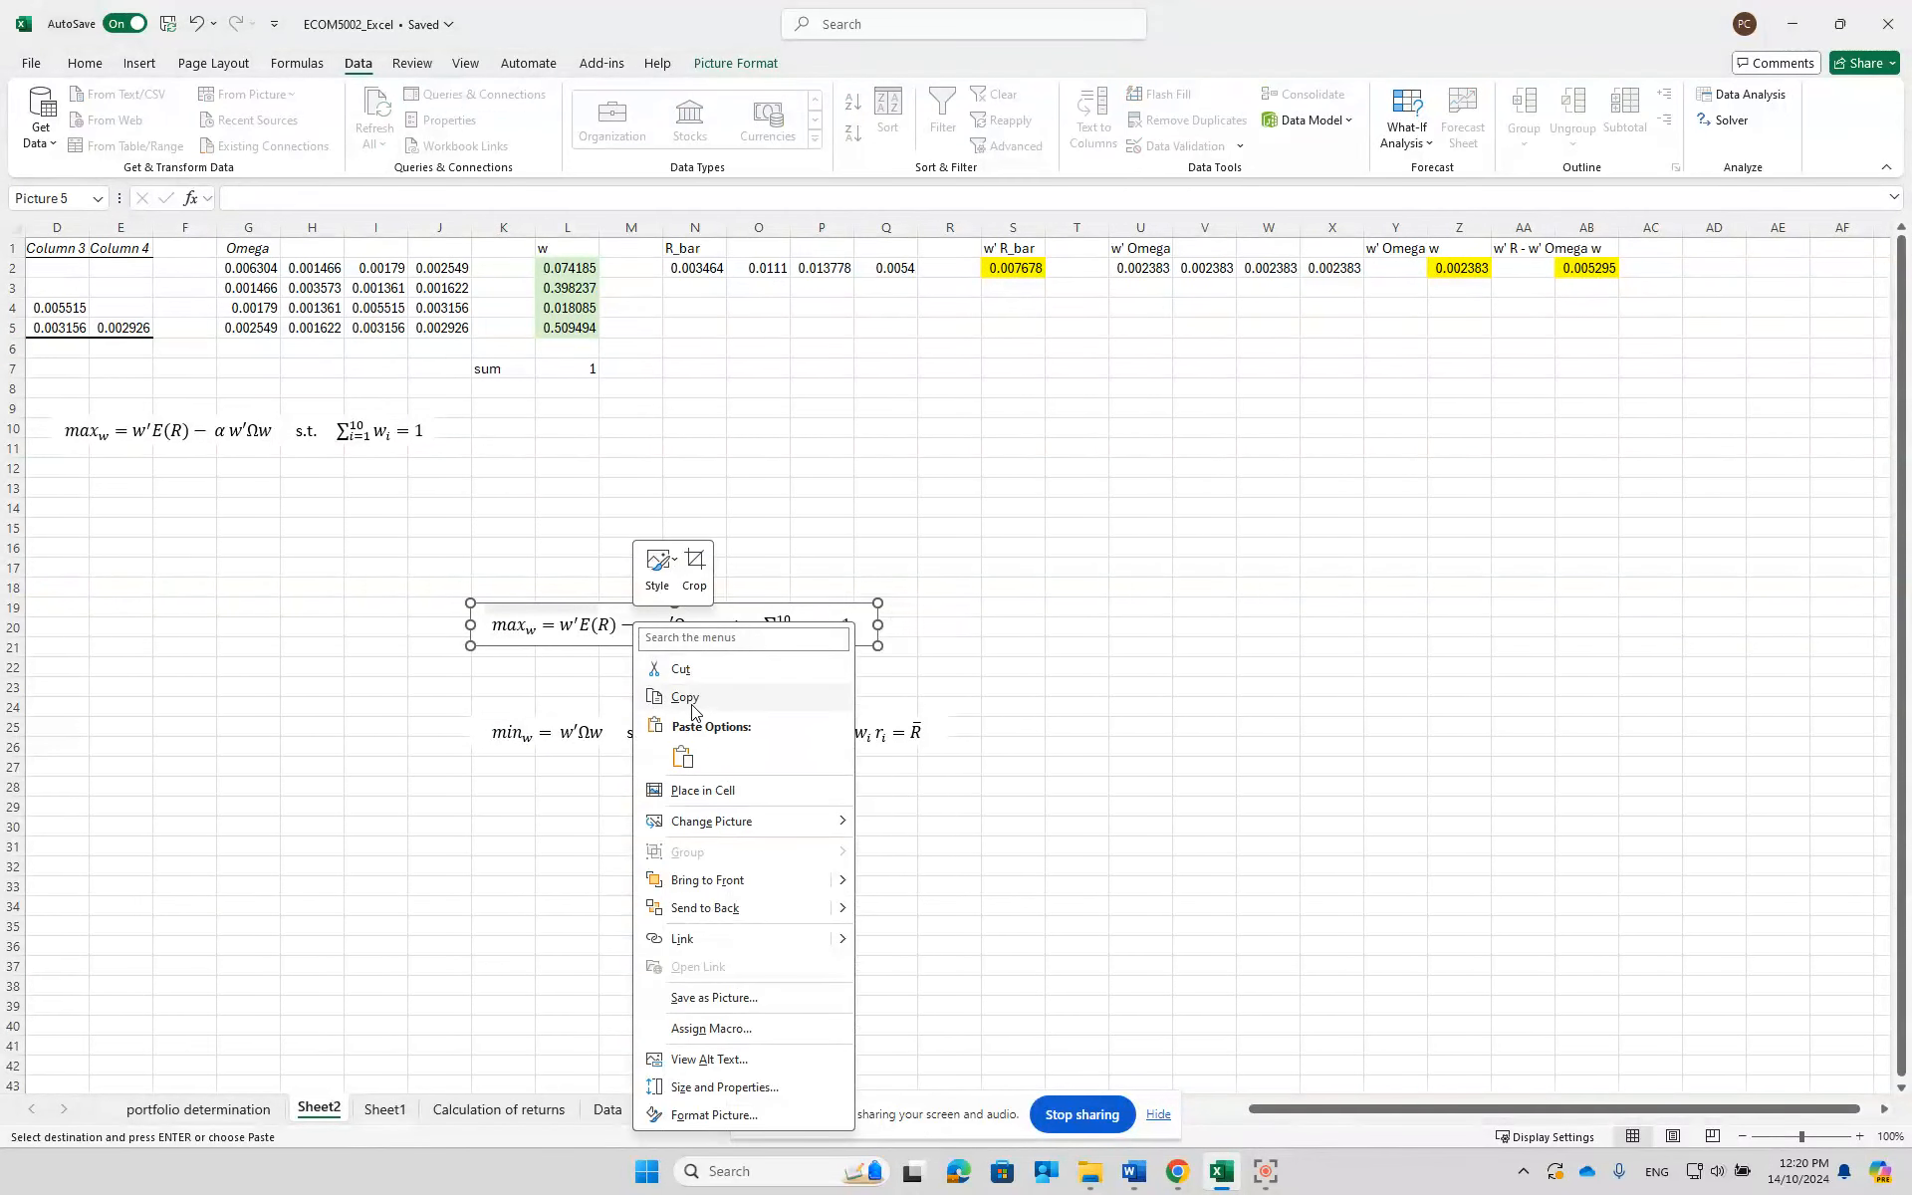
{"action": "left_click", "coordinate": [695, 702]}
- Paste the objective equation picture on Sheet1 and place it below the matrices, around rows 25–27 in columns D to J
{"action": "left_click", "coordinate": [378, 1109]}
{"action": "right_click", "coordinate": [396, 529]}
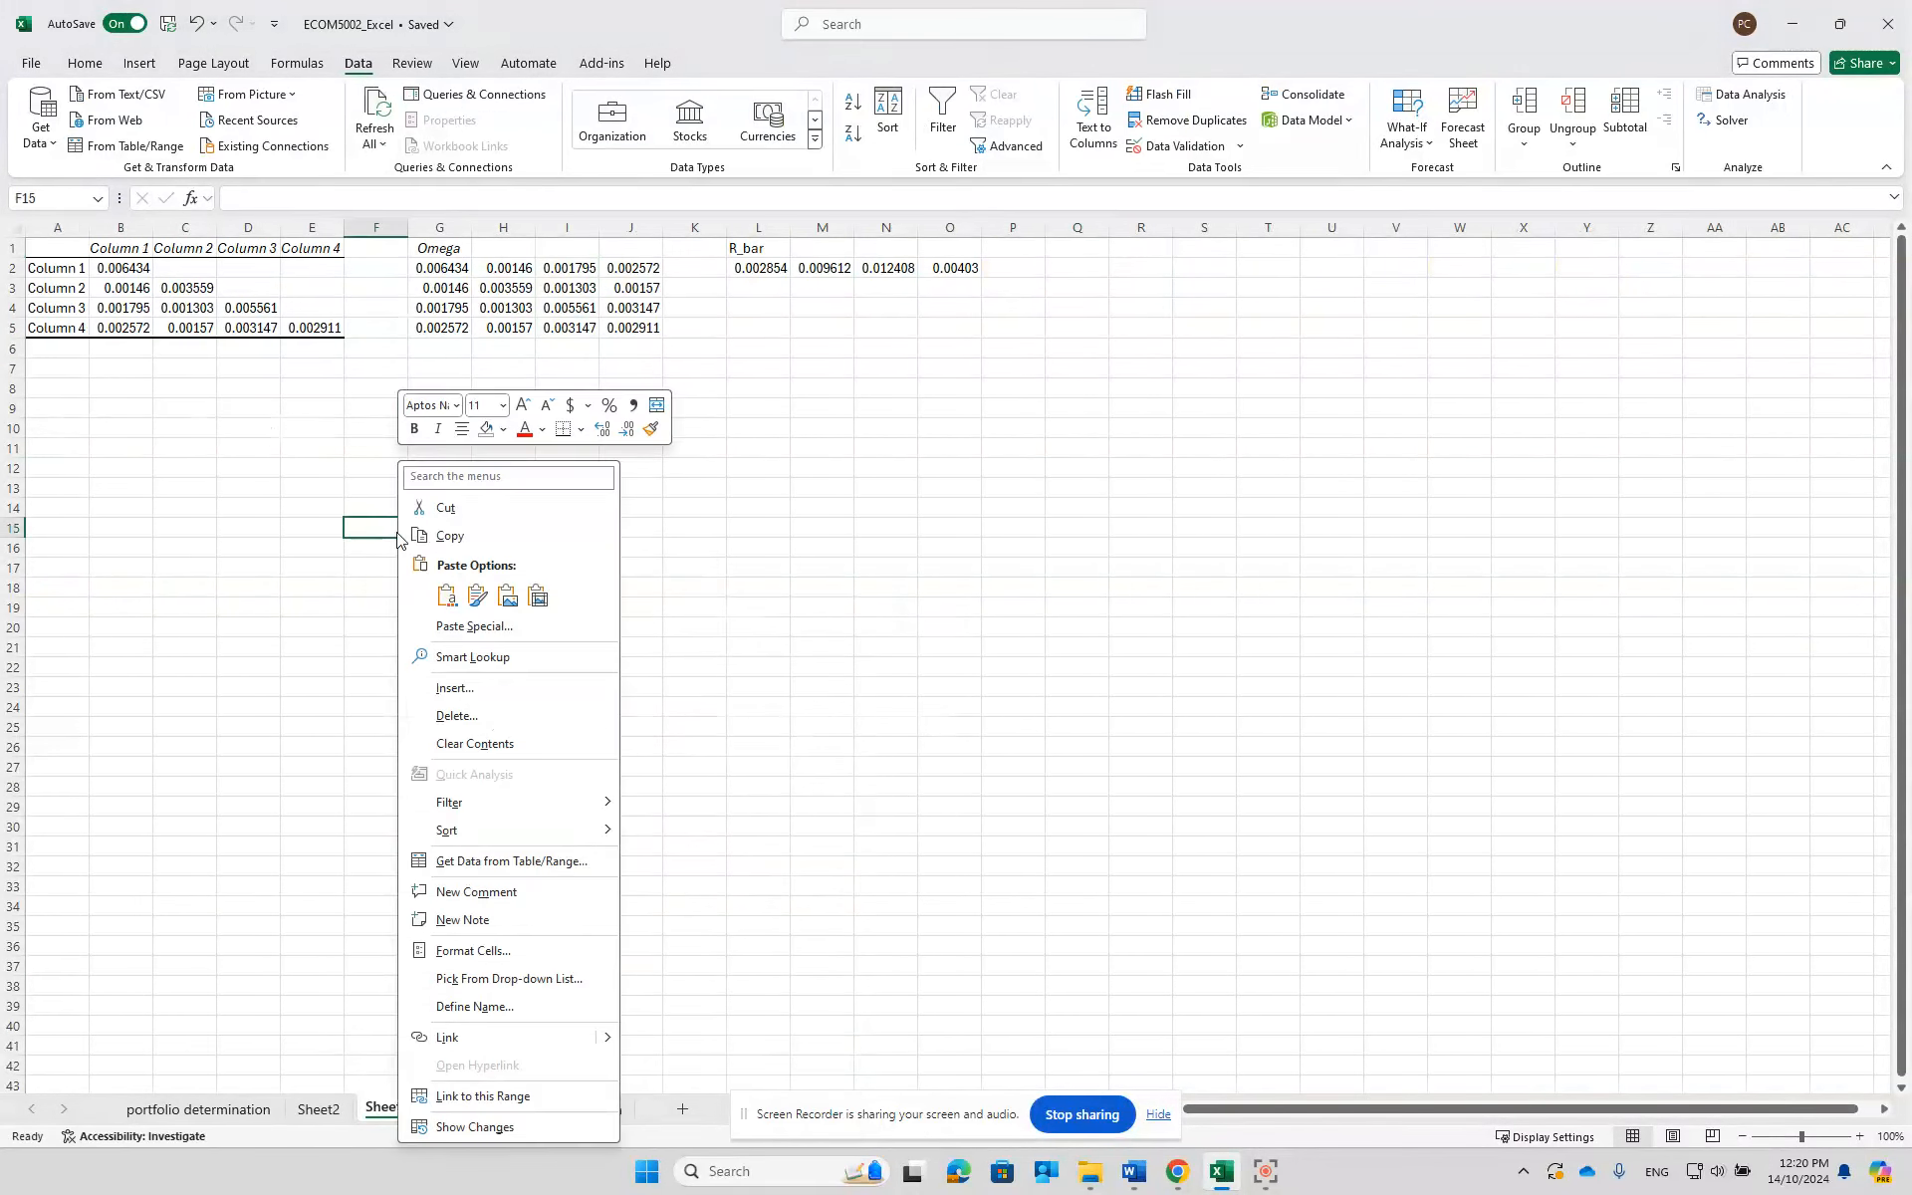
{"action": "left_click", "coordinate": [447, 595]}
{"action": "left_click_drag", "start_coordinate": [616, 535], "coordinate": [514, 782]}
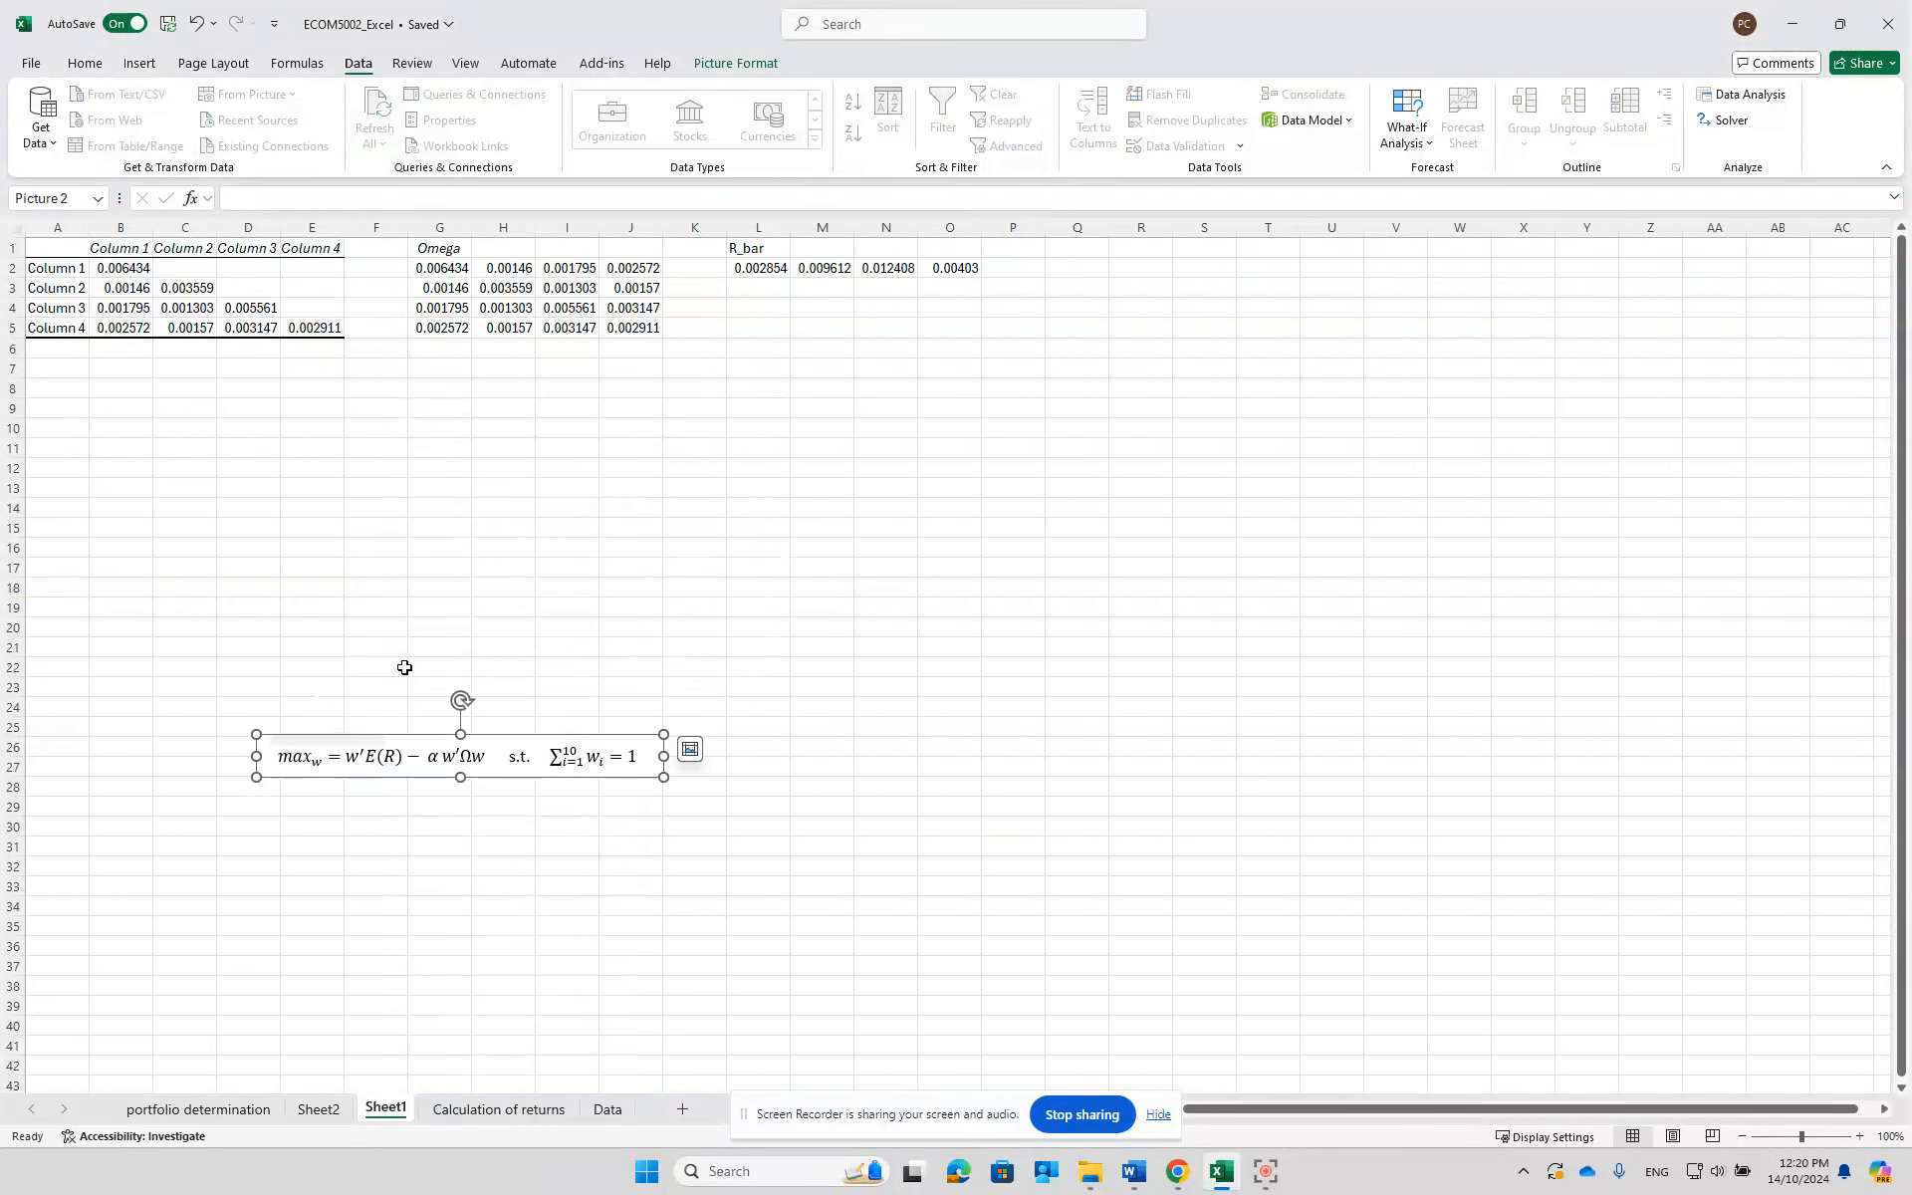
- Add the heading w in Q1 and fill Q2:Q5 with equal weights of 0.25
{"action": "left_click", "coordinate": [1073, 249]}
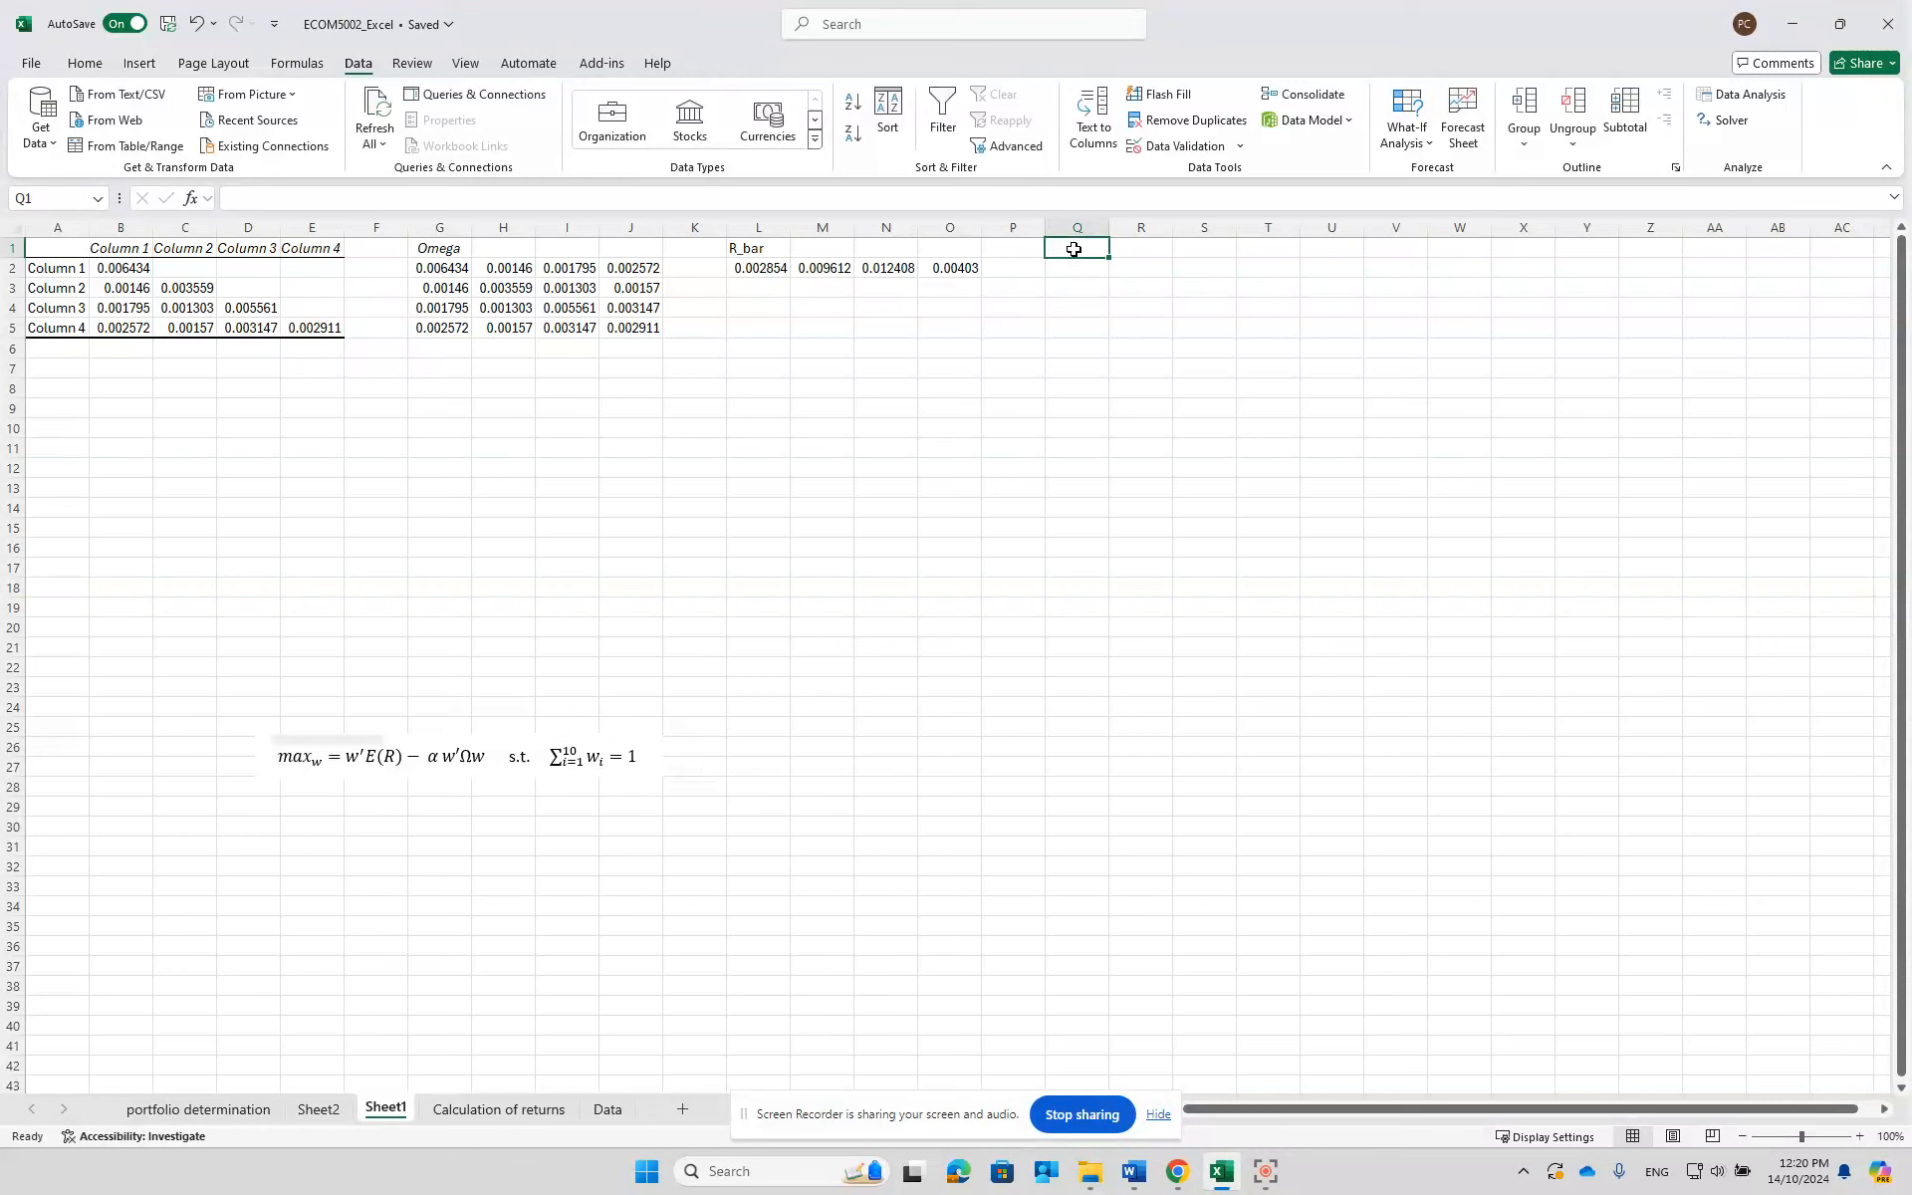
{"action": "type", "text": "w"}
{"action": "key", "text": "Return"}
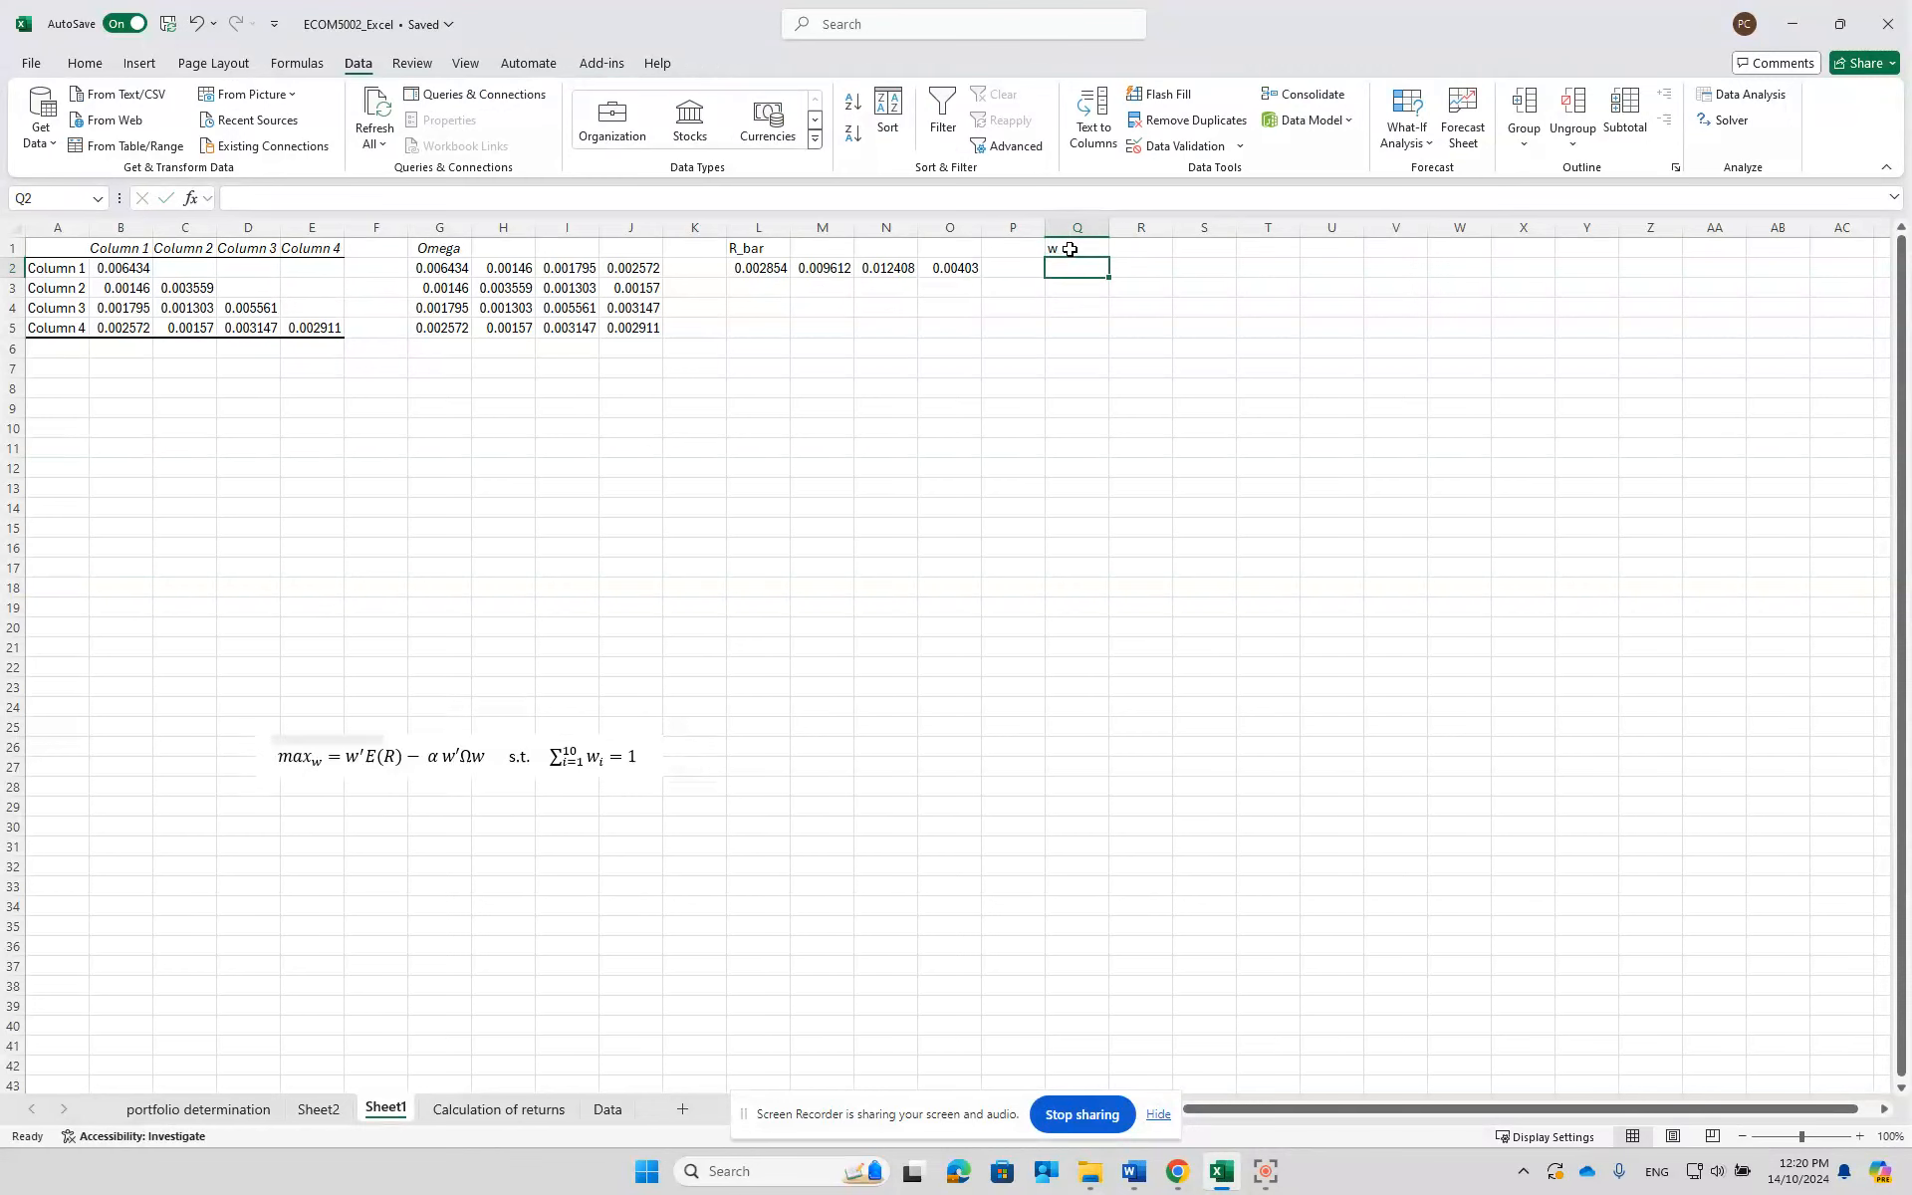
{"action": "type", "text": "0.25"}
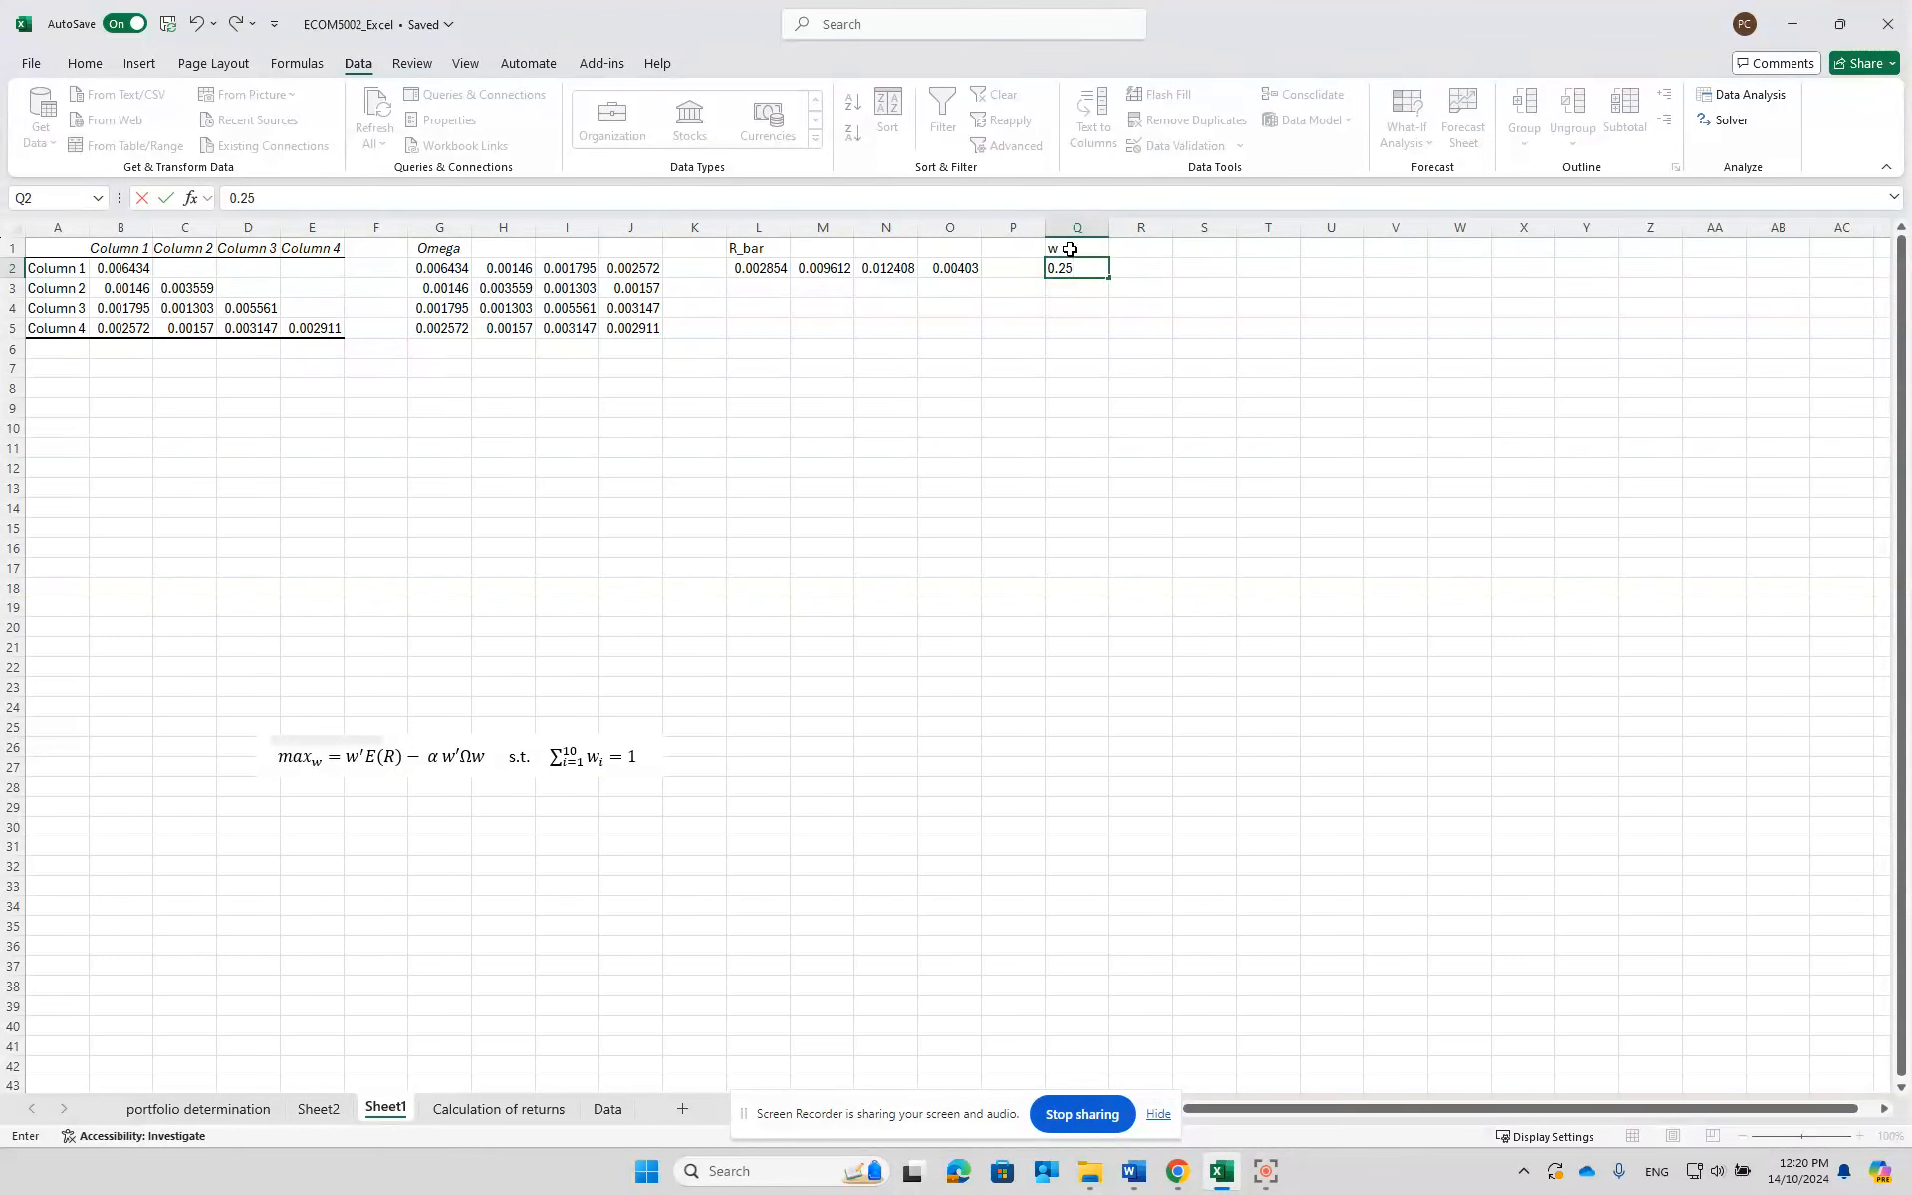
{"action": "key", "text": "ctrl+Return"}
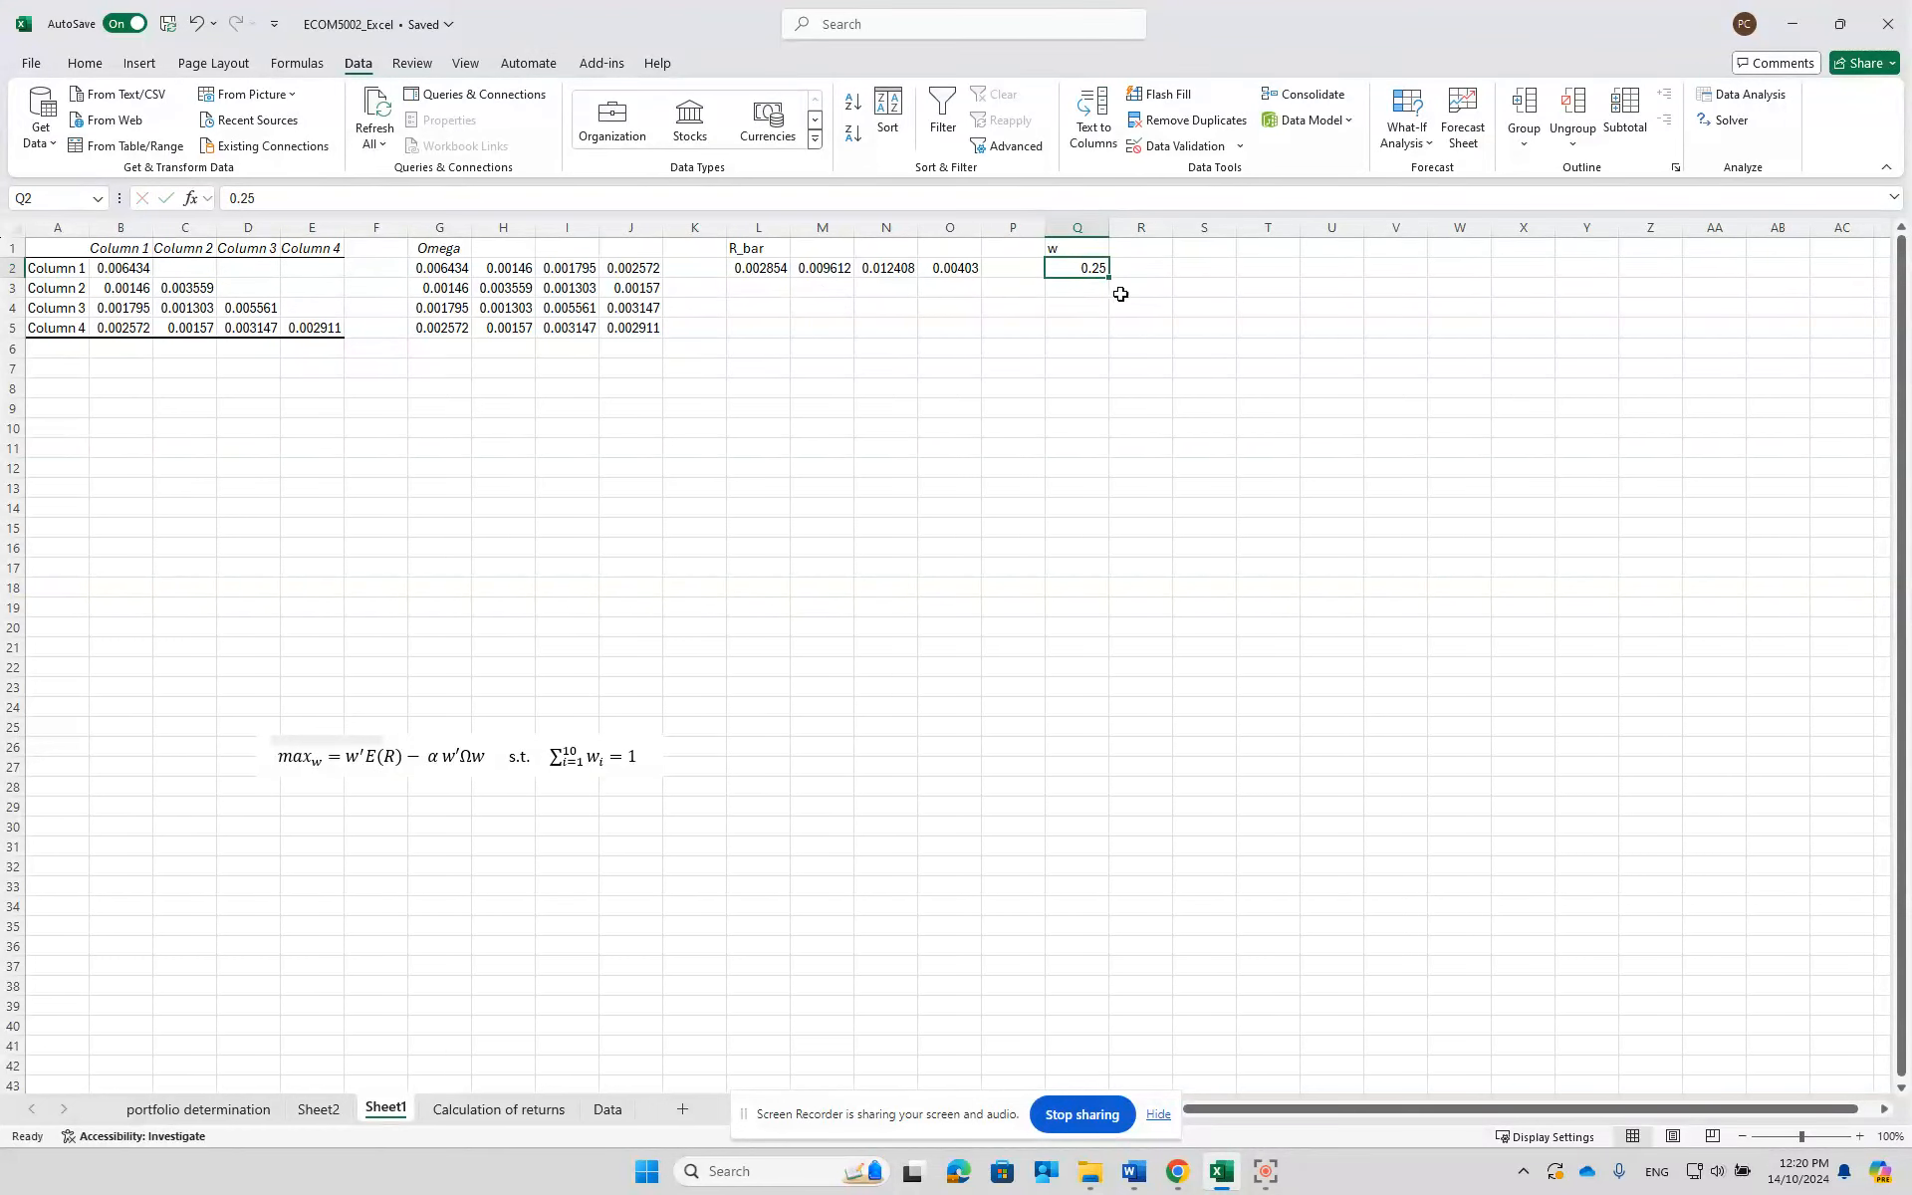
{"action": "left_click_drag", "start_coordinate": [1110, 277], "coordinate": [1110, 334]}
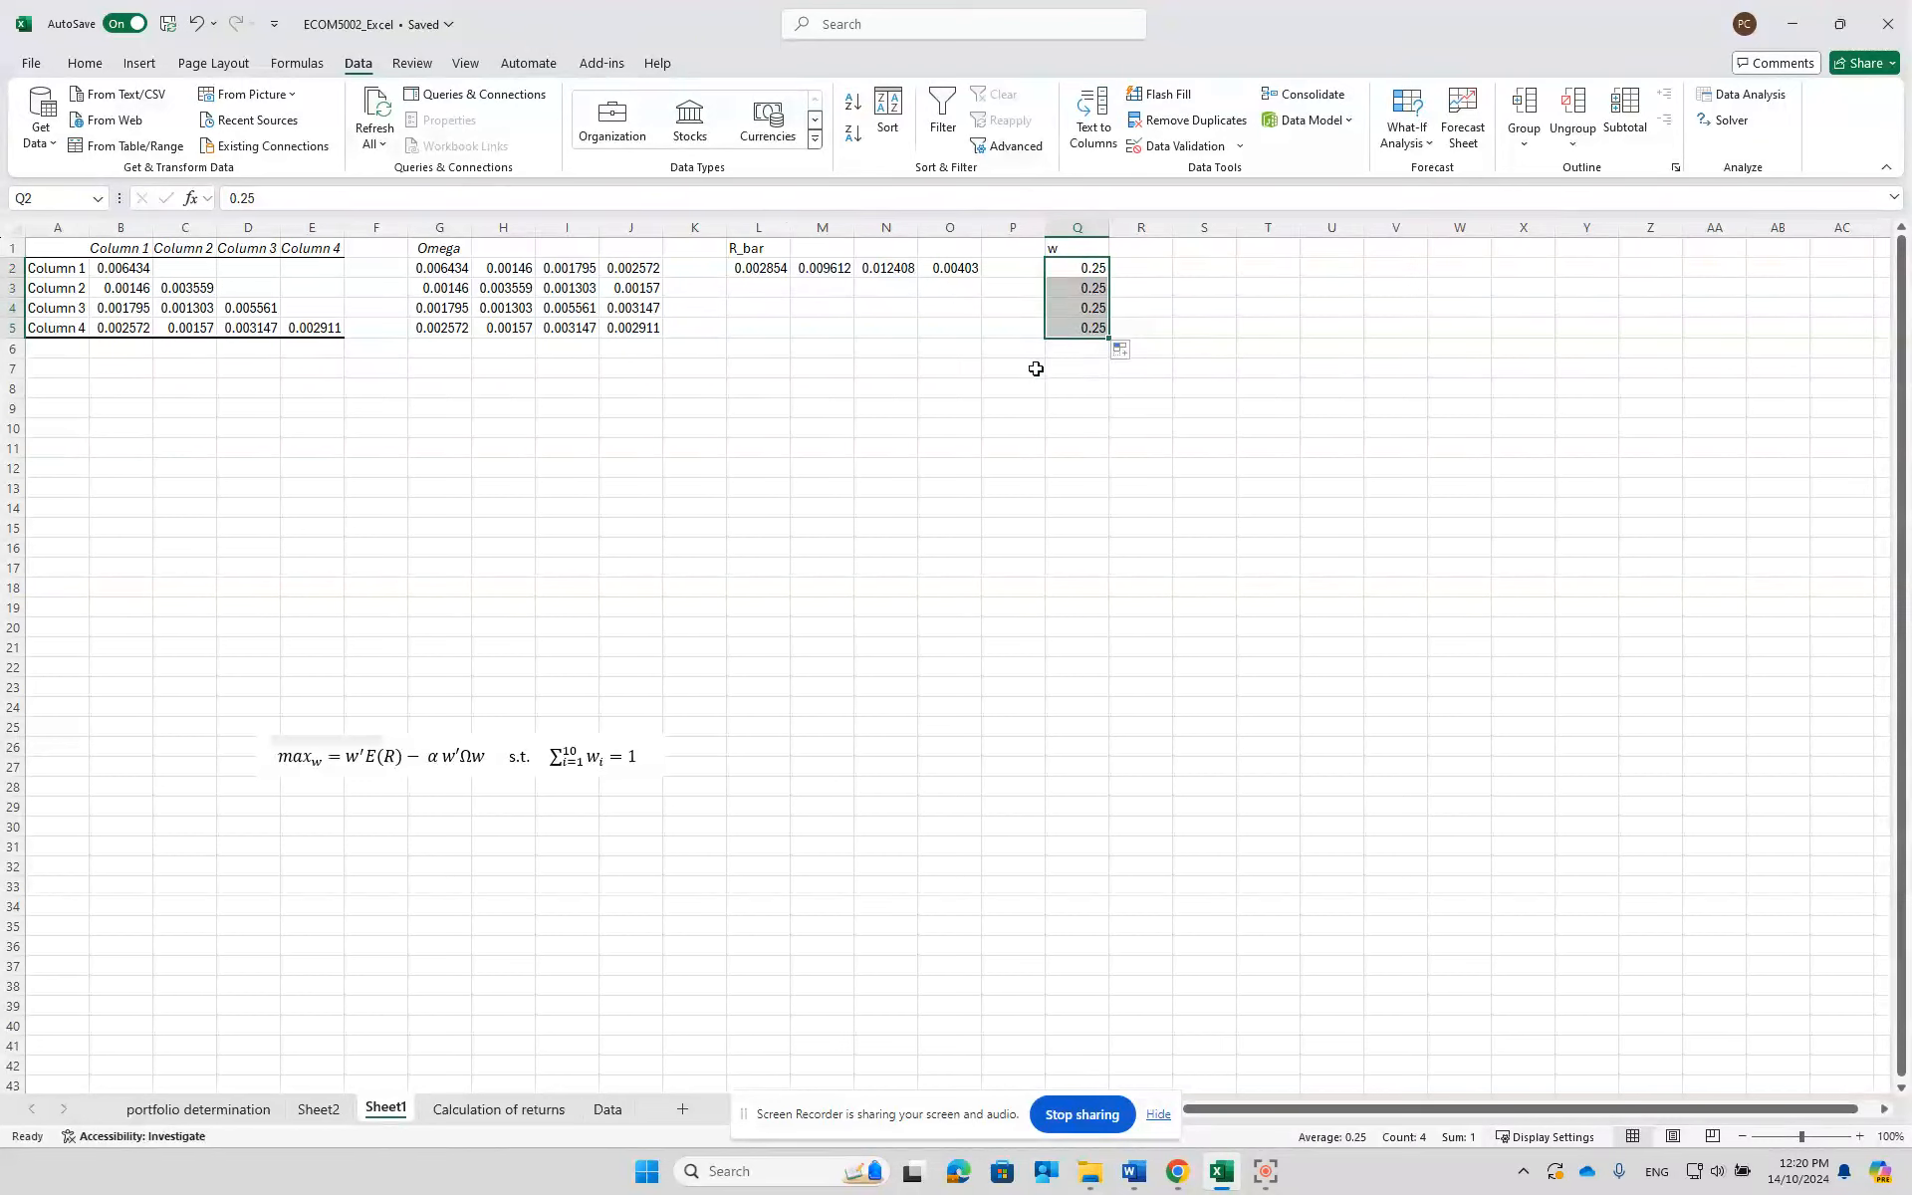
- Label P7 as sum and total the weights in Q7 with =SUM(Q2:Q5)
{"action": "left_click", "coordinate": [1035, 368]}
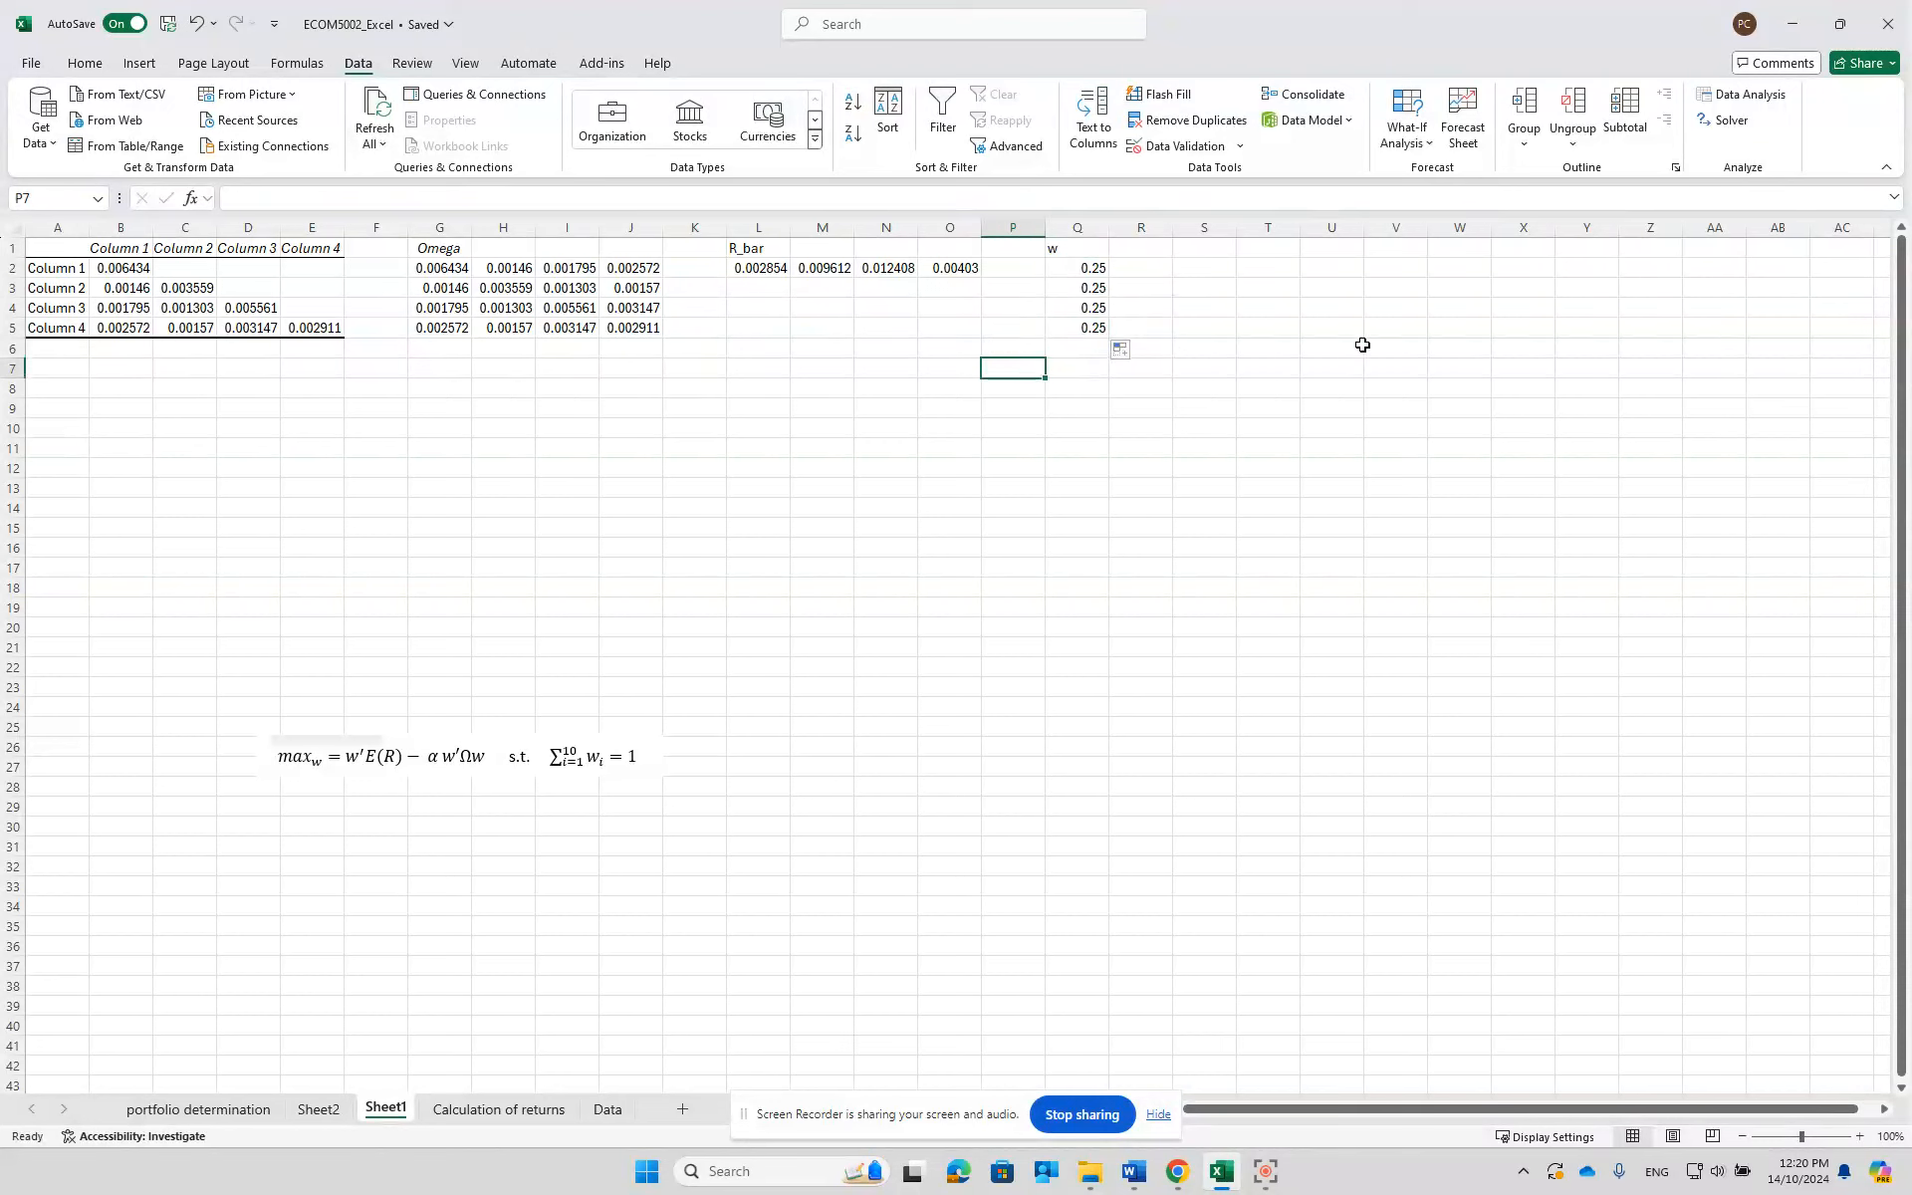
{"action": "type", "text": "sum"}
{"action": "key", "text": "Tab"}
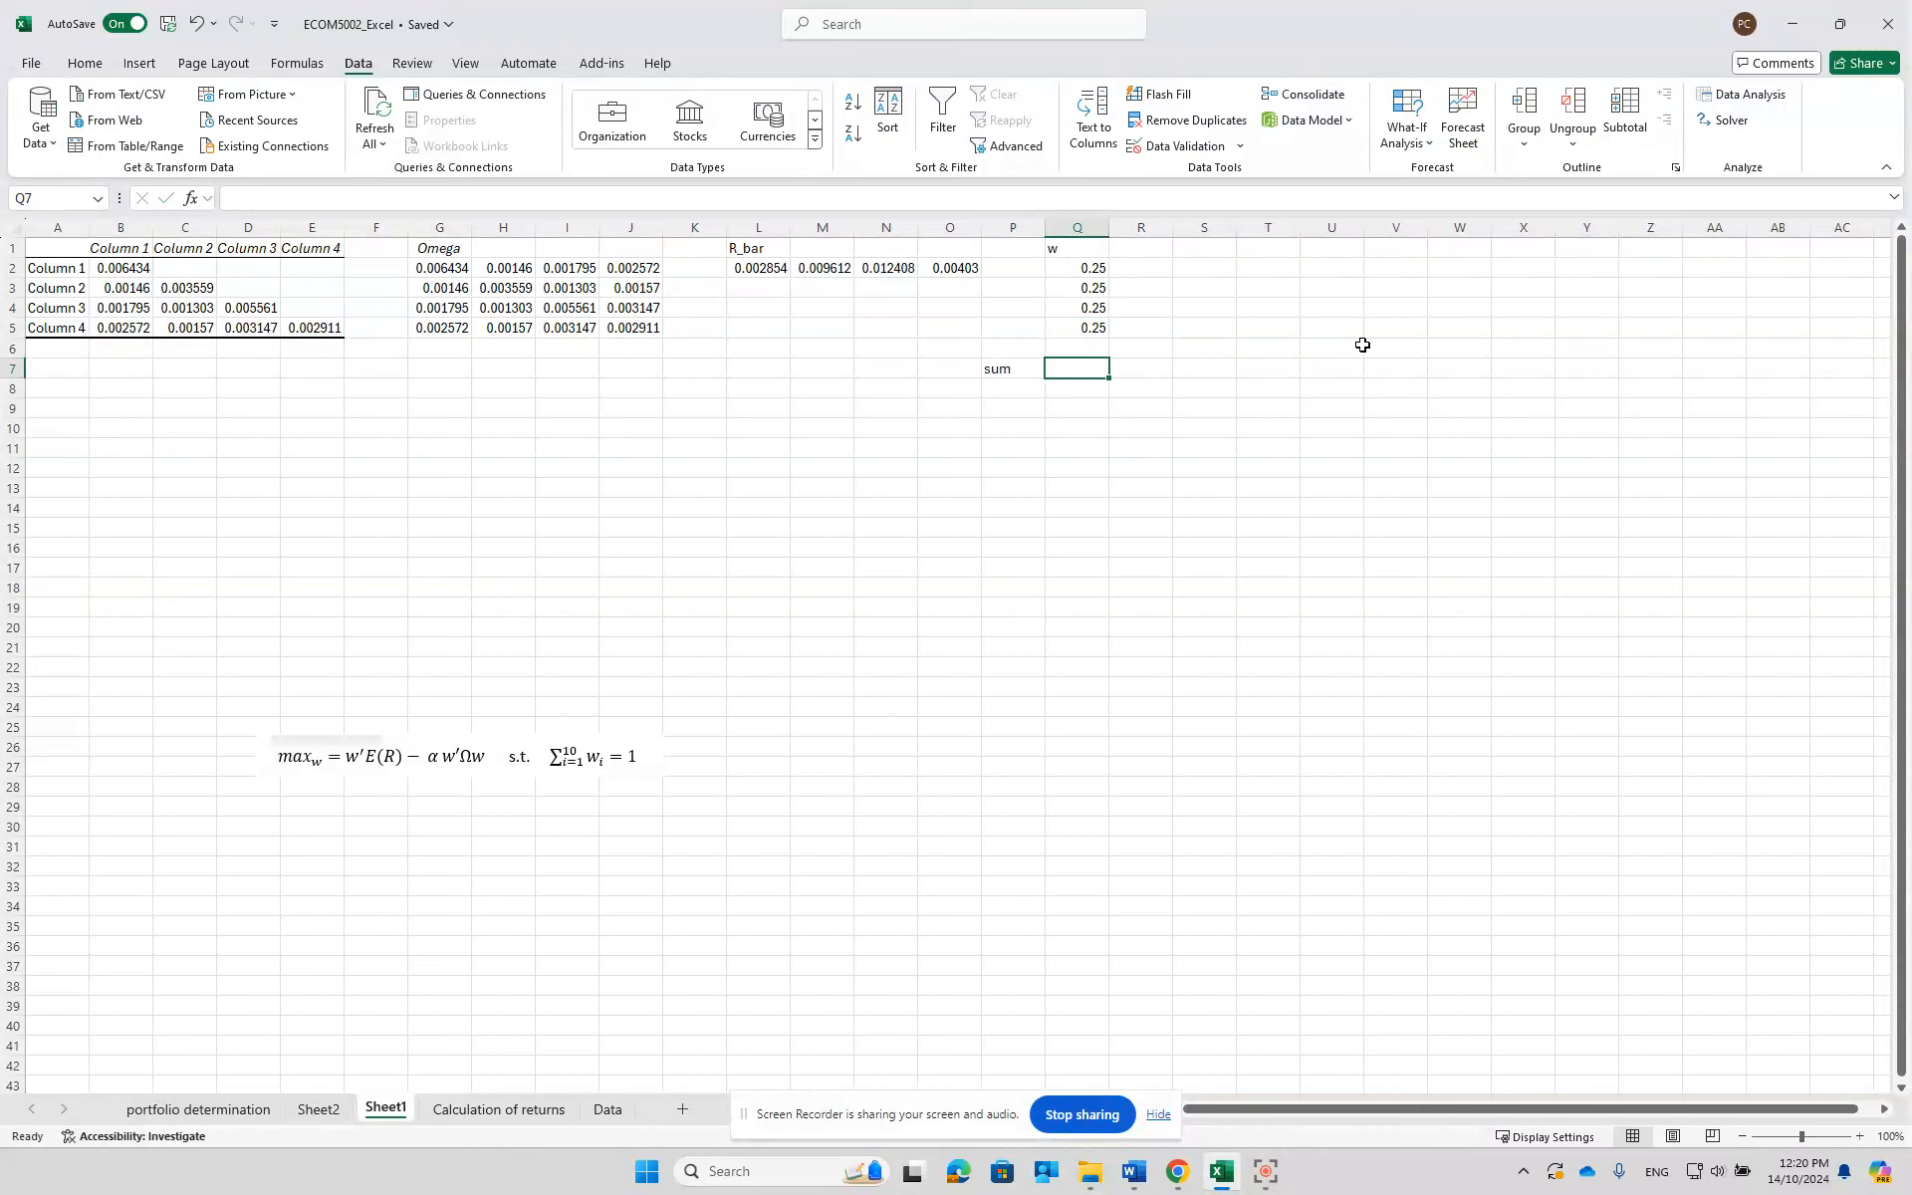
{"action": "type", "text": "=sum"}
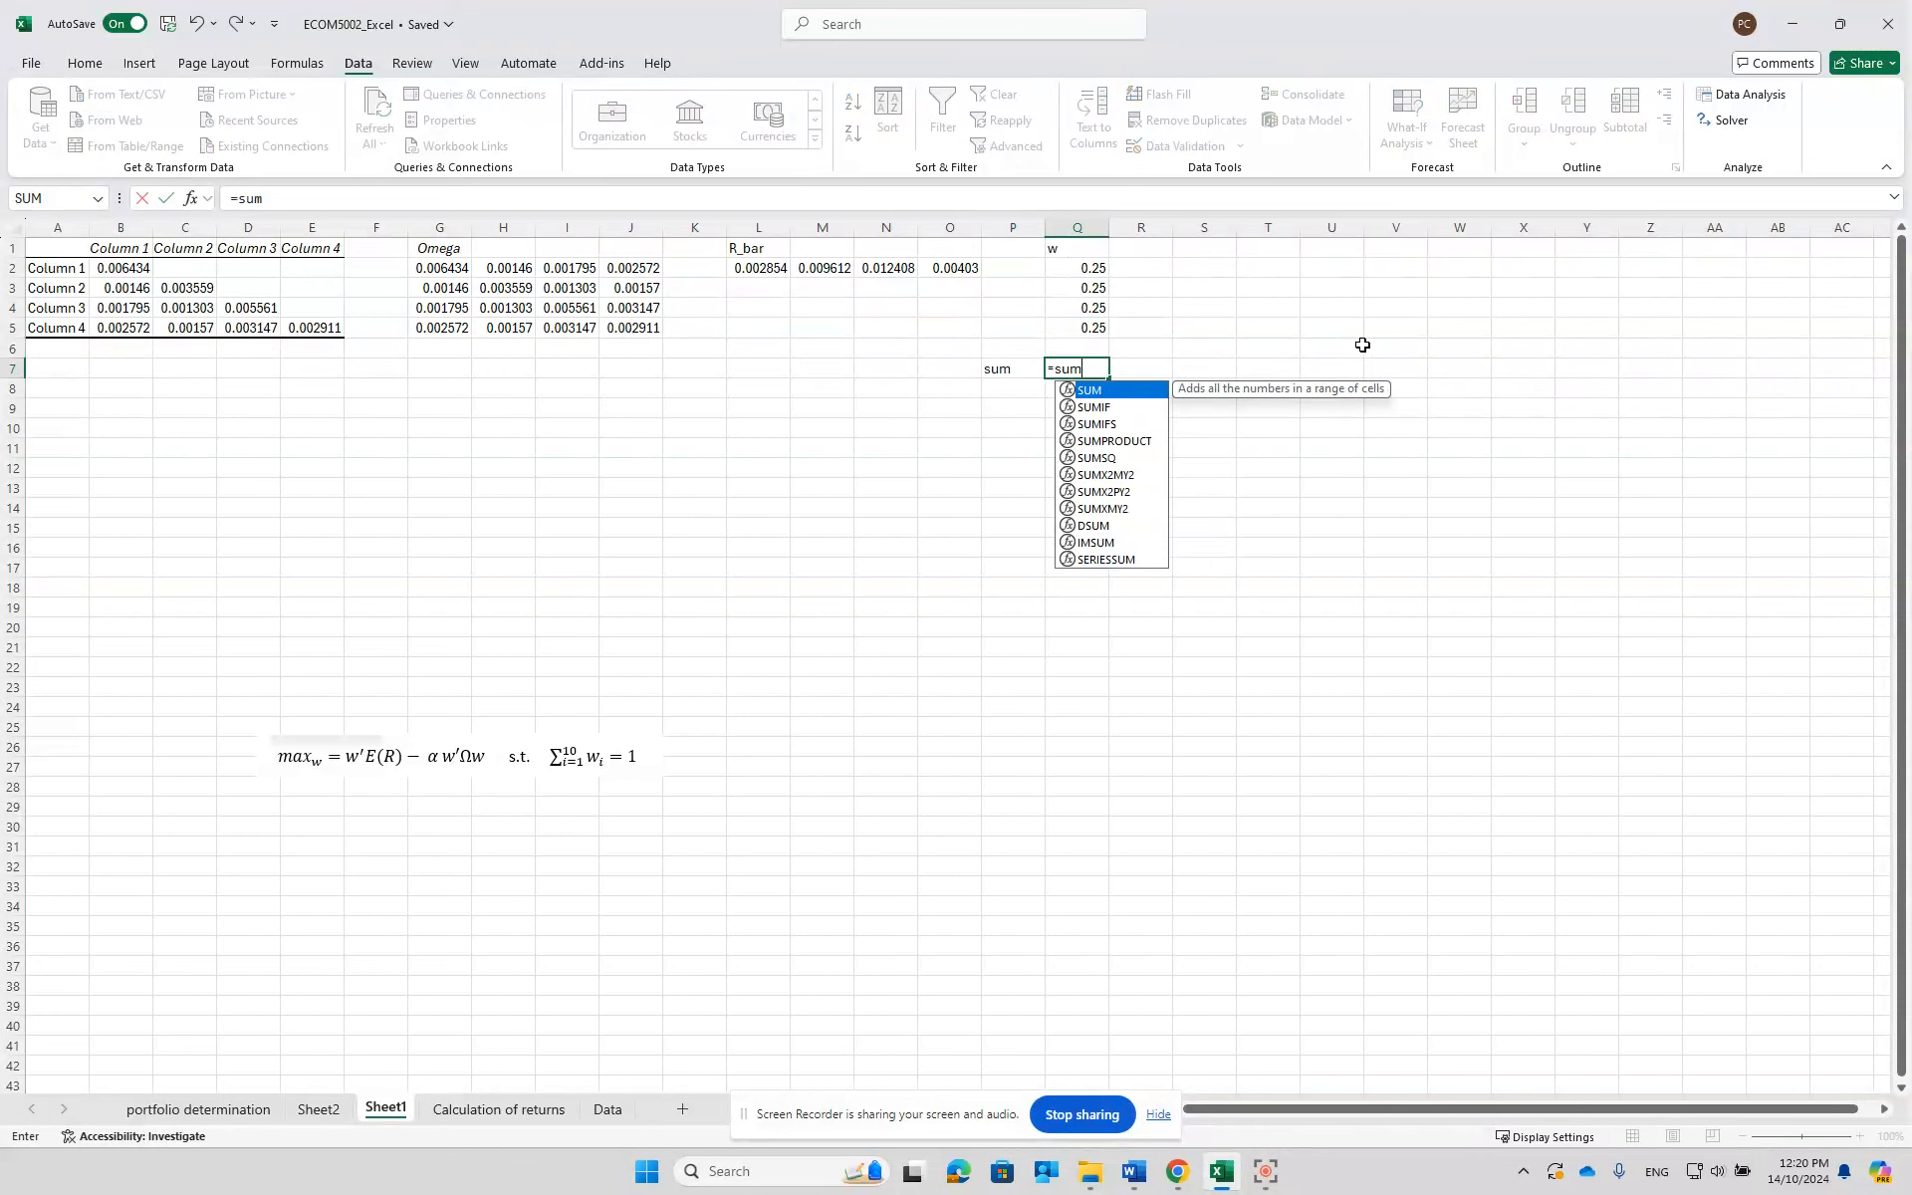
{"action": "type", "text": "("}
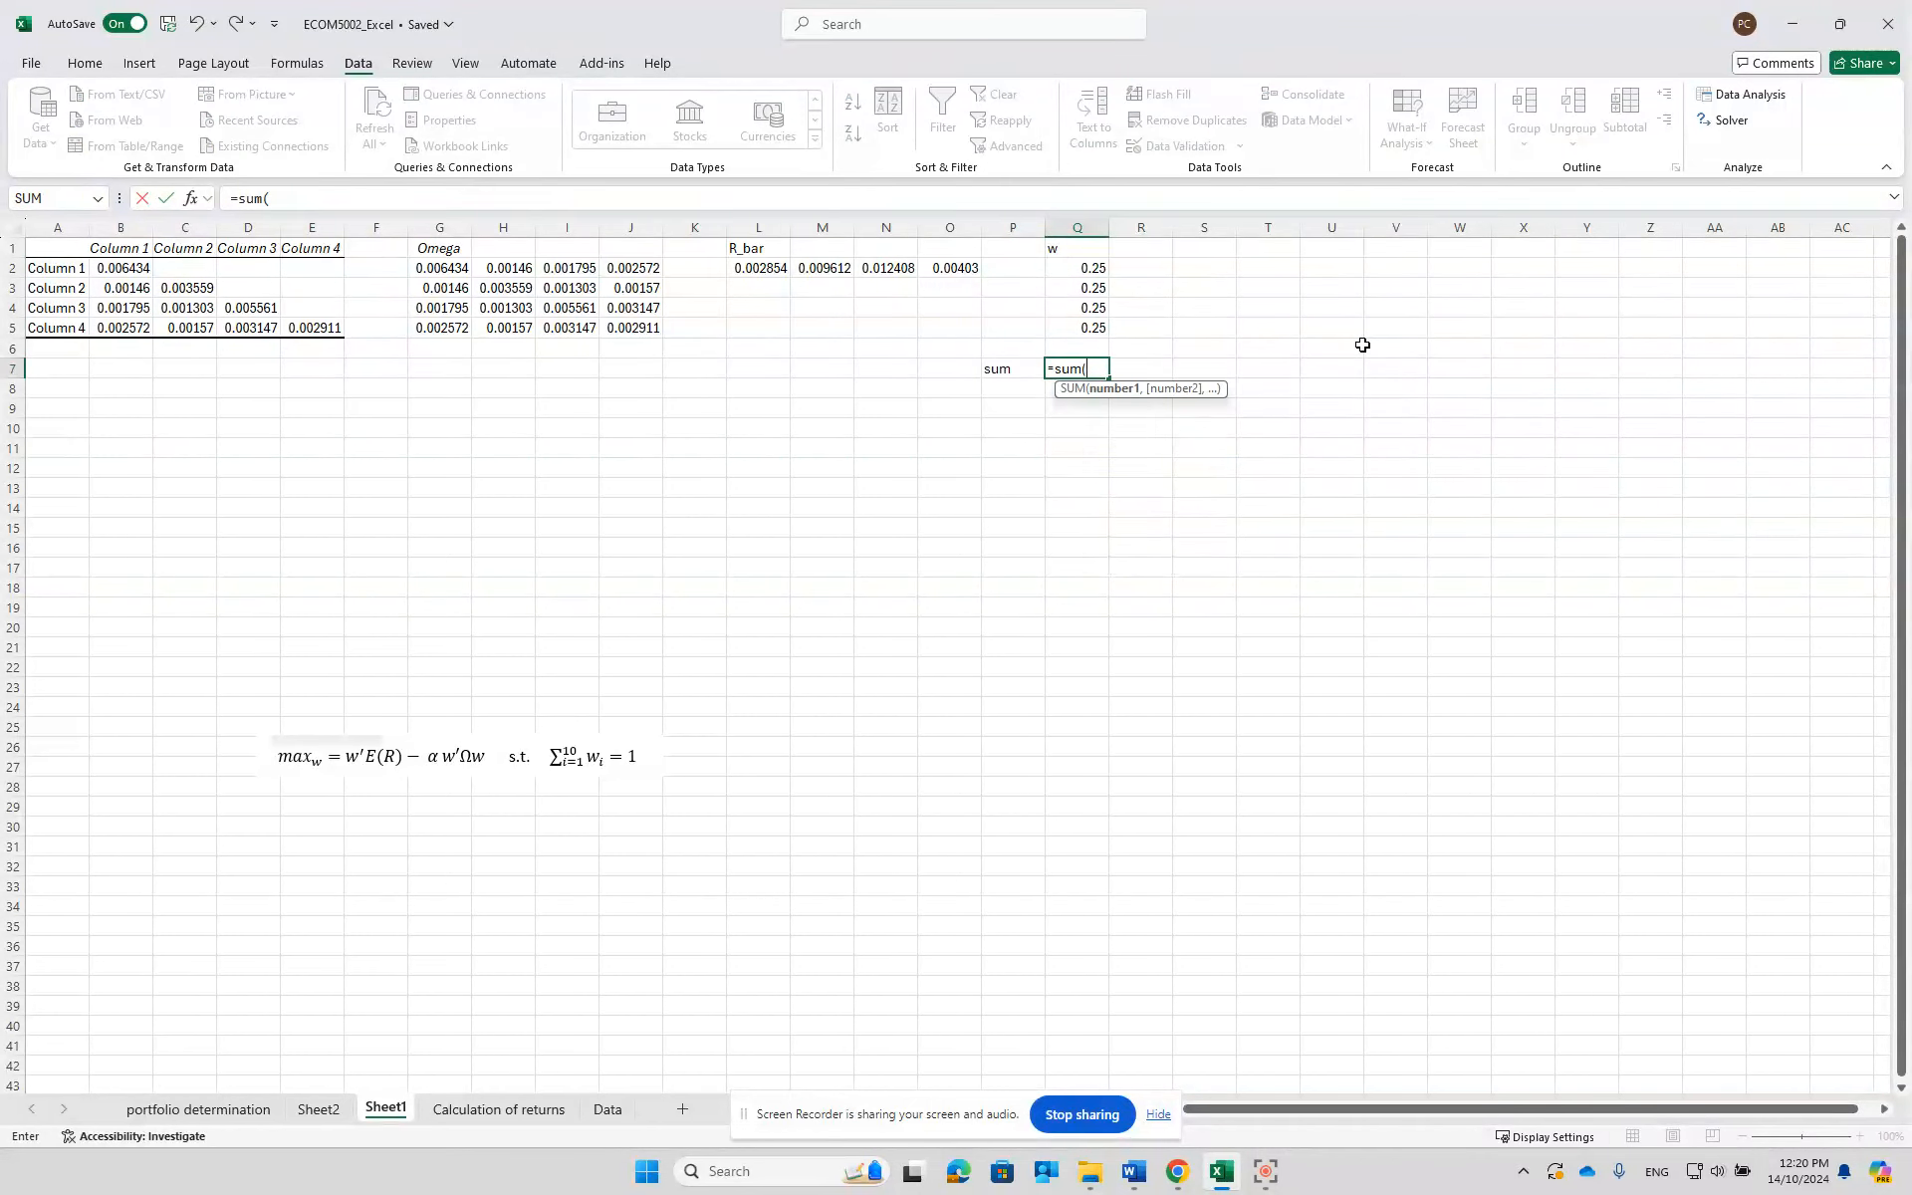
{"action": "left_click_drag", "start_coordinate": [1066, 268], "coordinate": [1070, 328]}
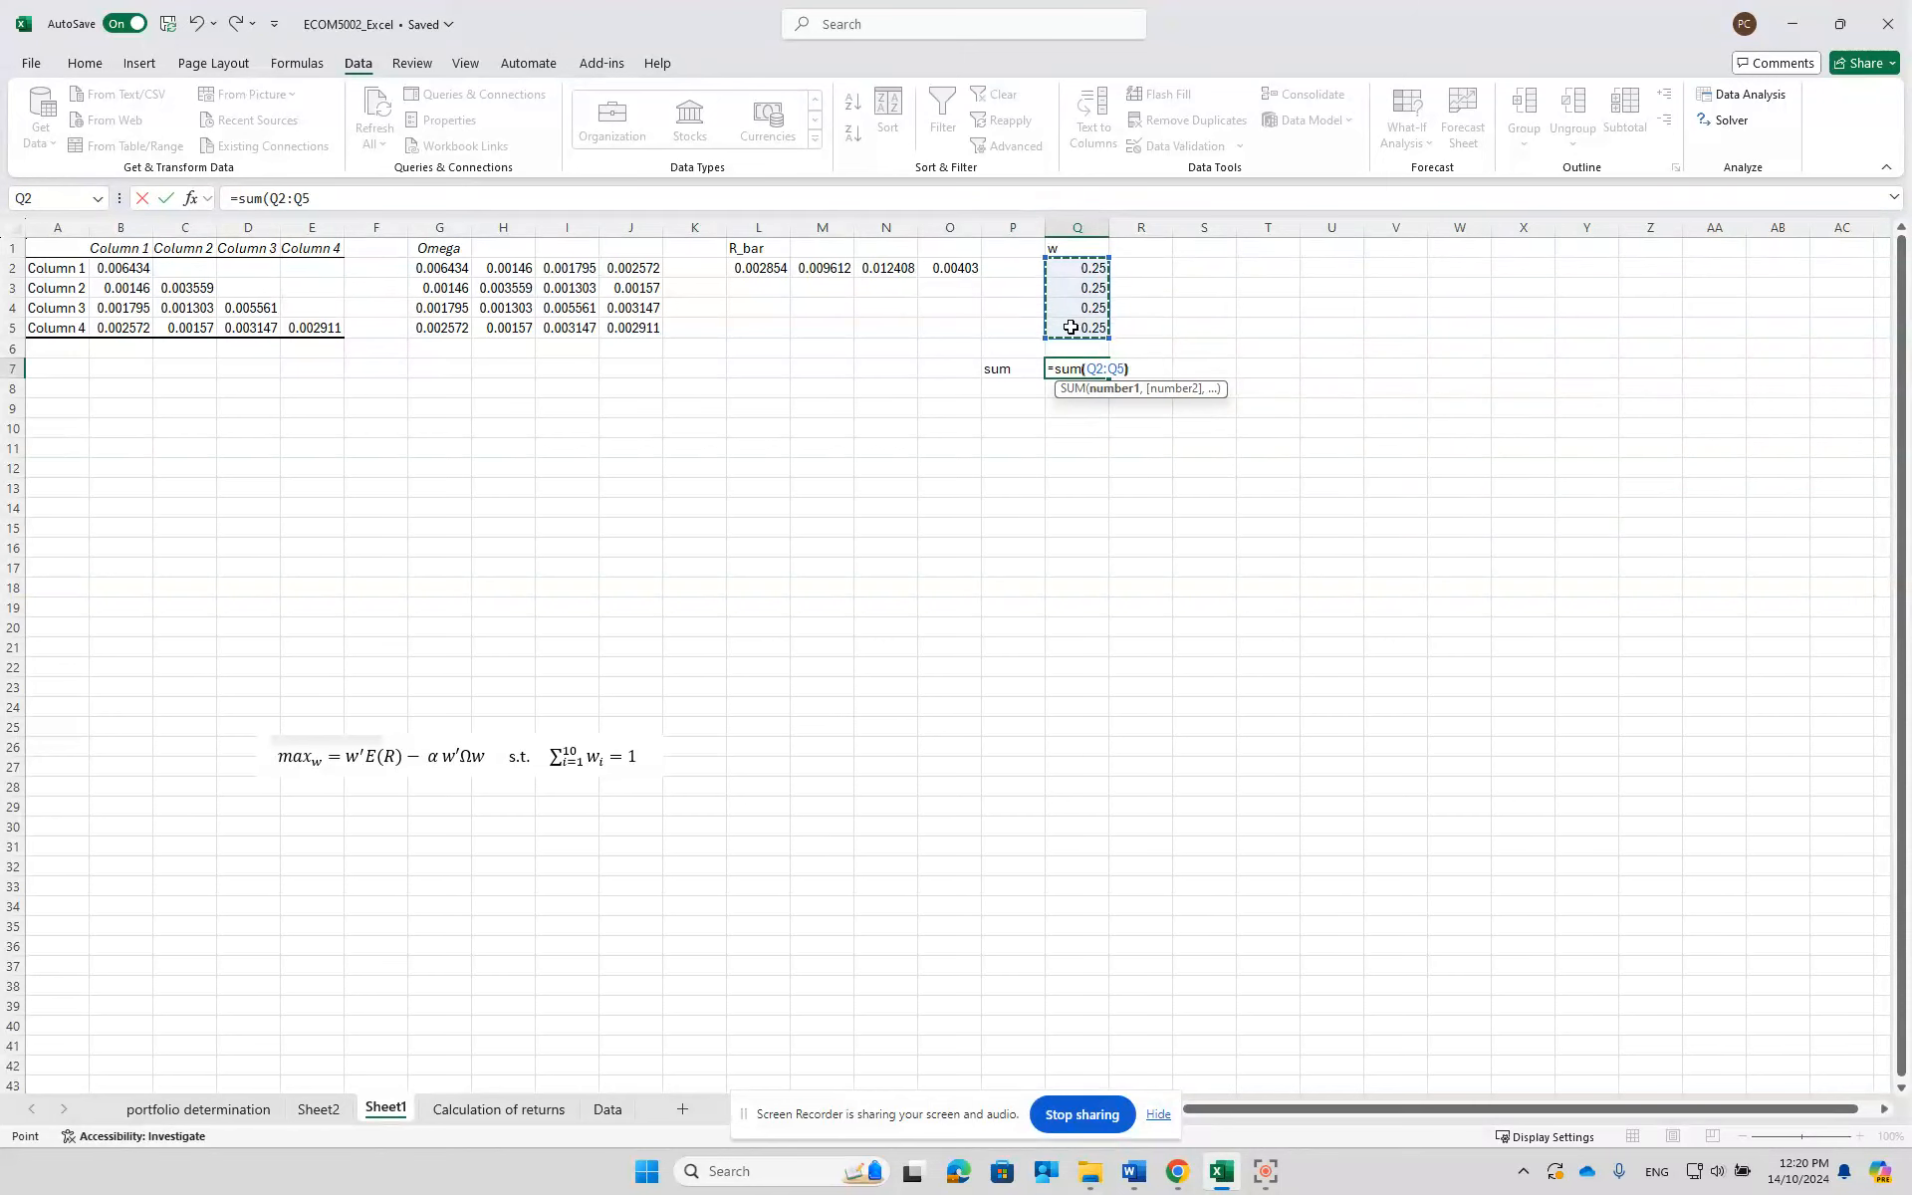
{"action": "key", "text": "Return"}
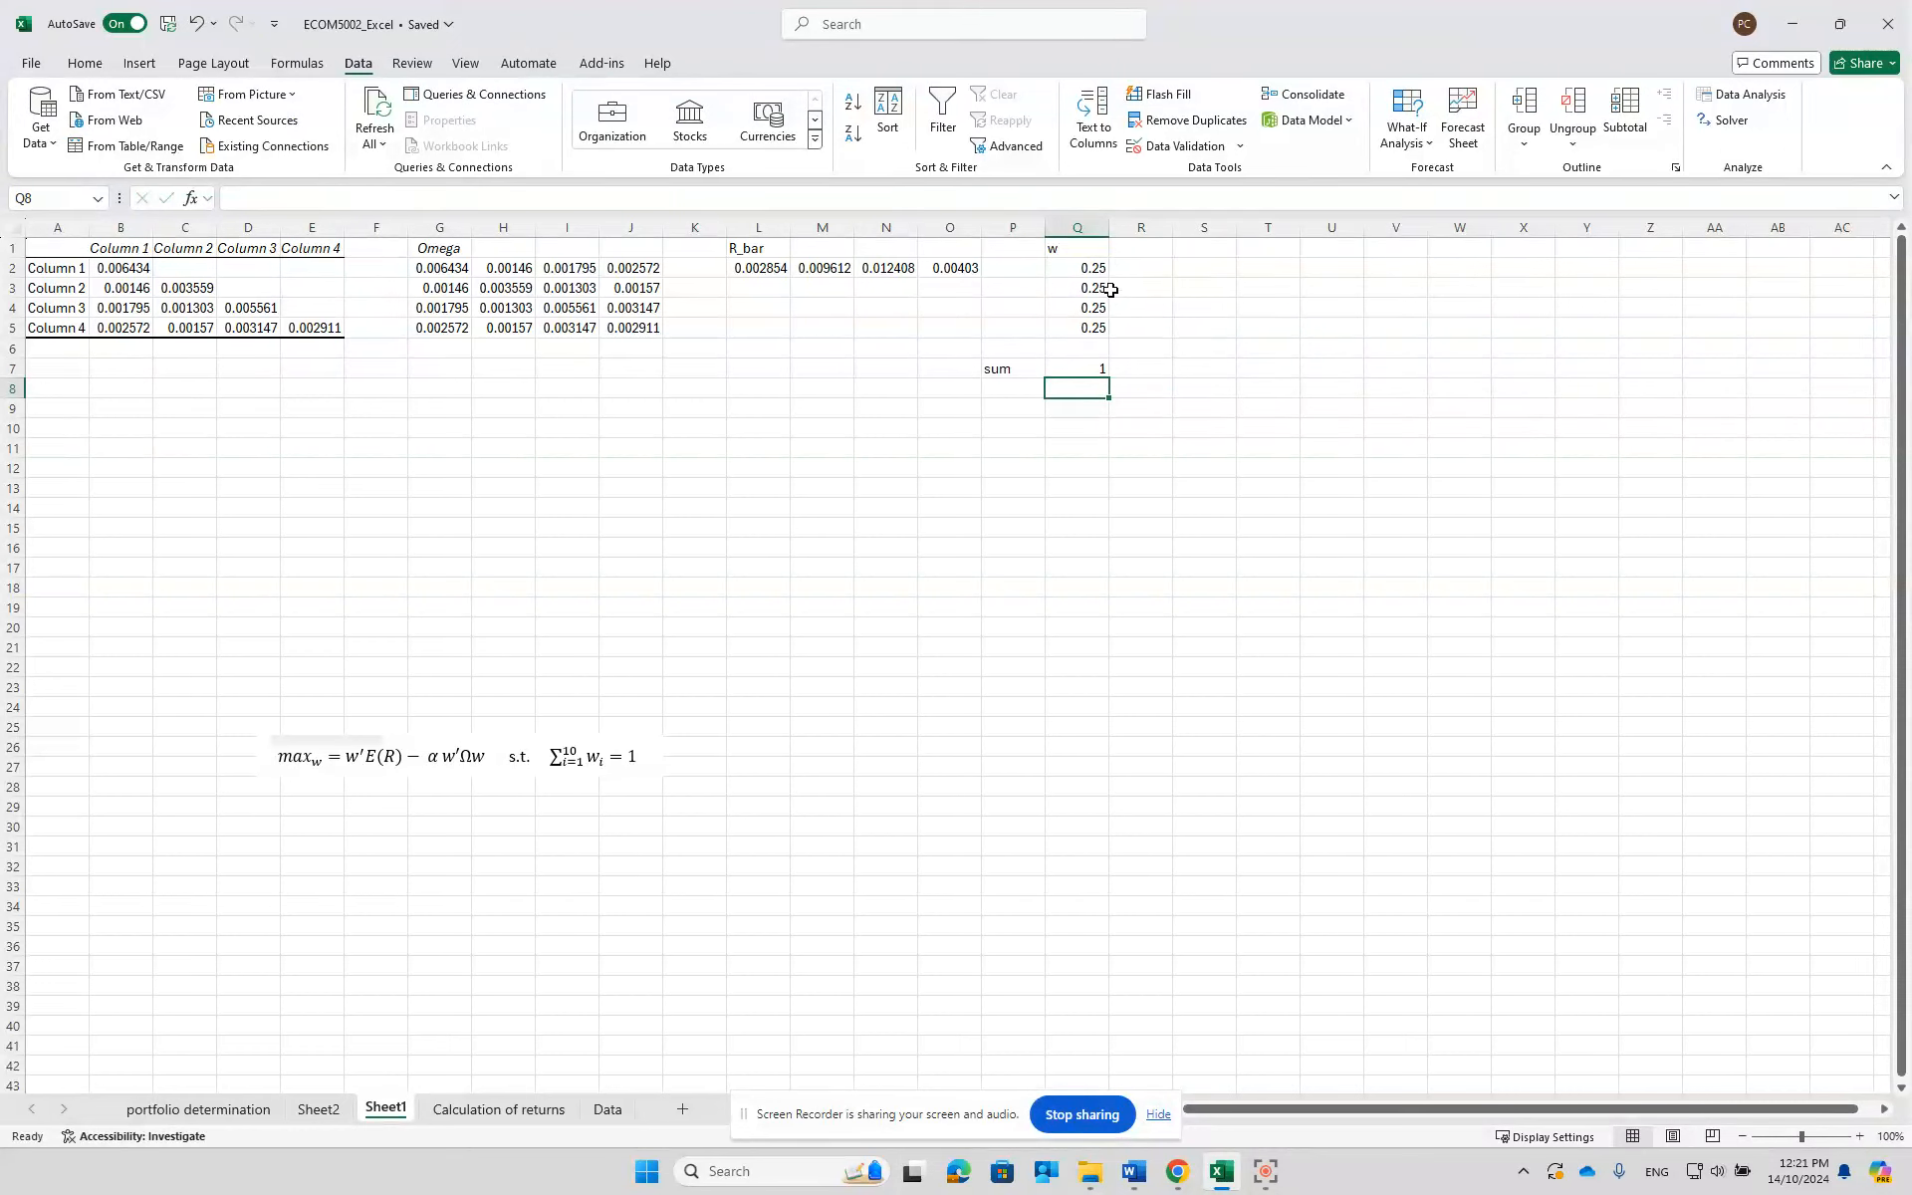
- Add the heading w' R_bar in S1 and compute the portfolio return in S2 with =MMULT(L2:O2,Q2:Q5)
{"action": "left_click", "coordinate": [1190, 248]}
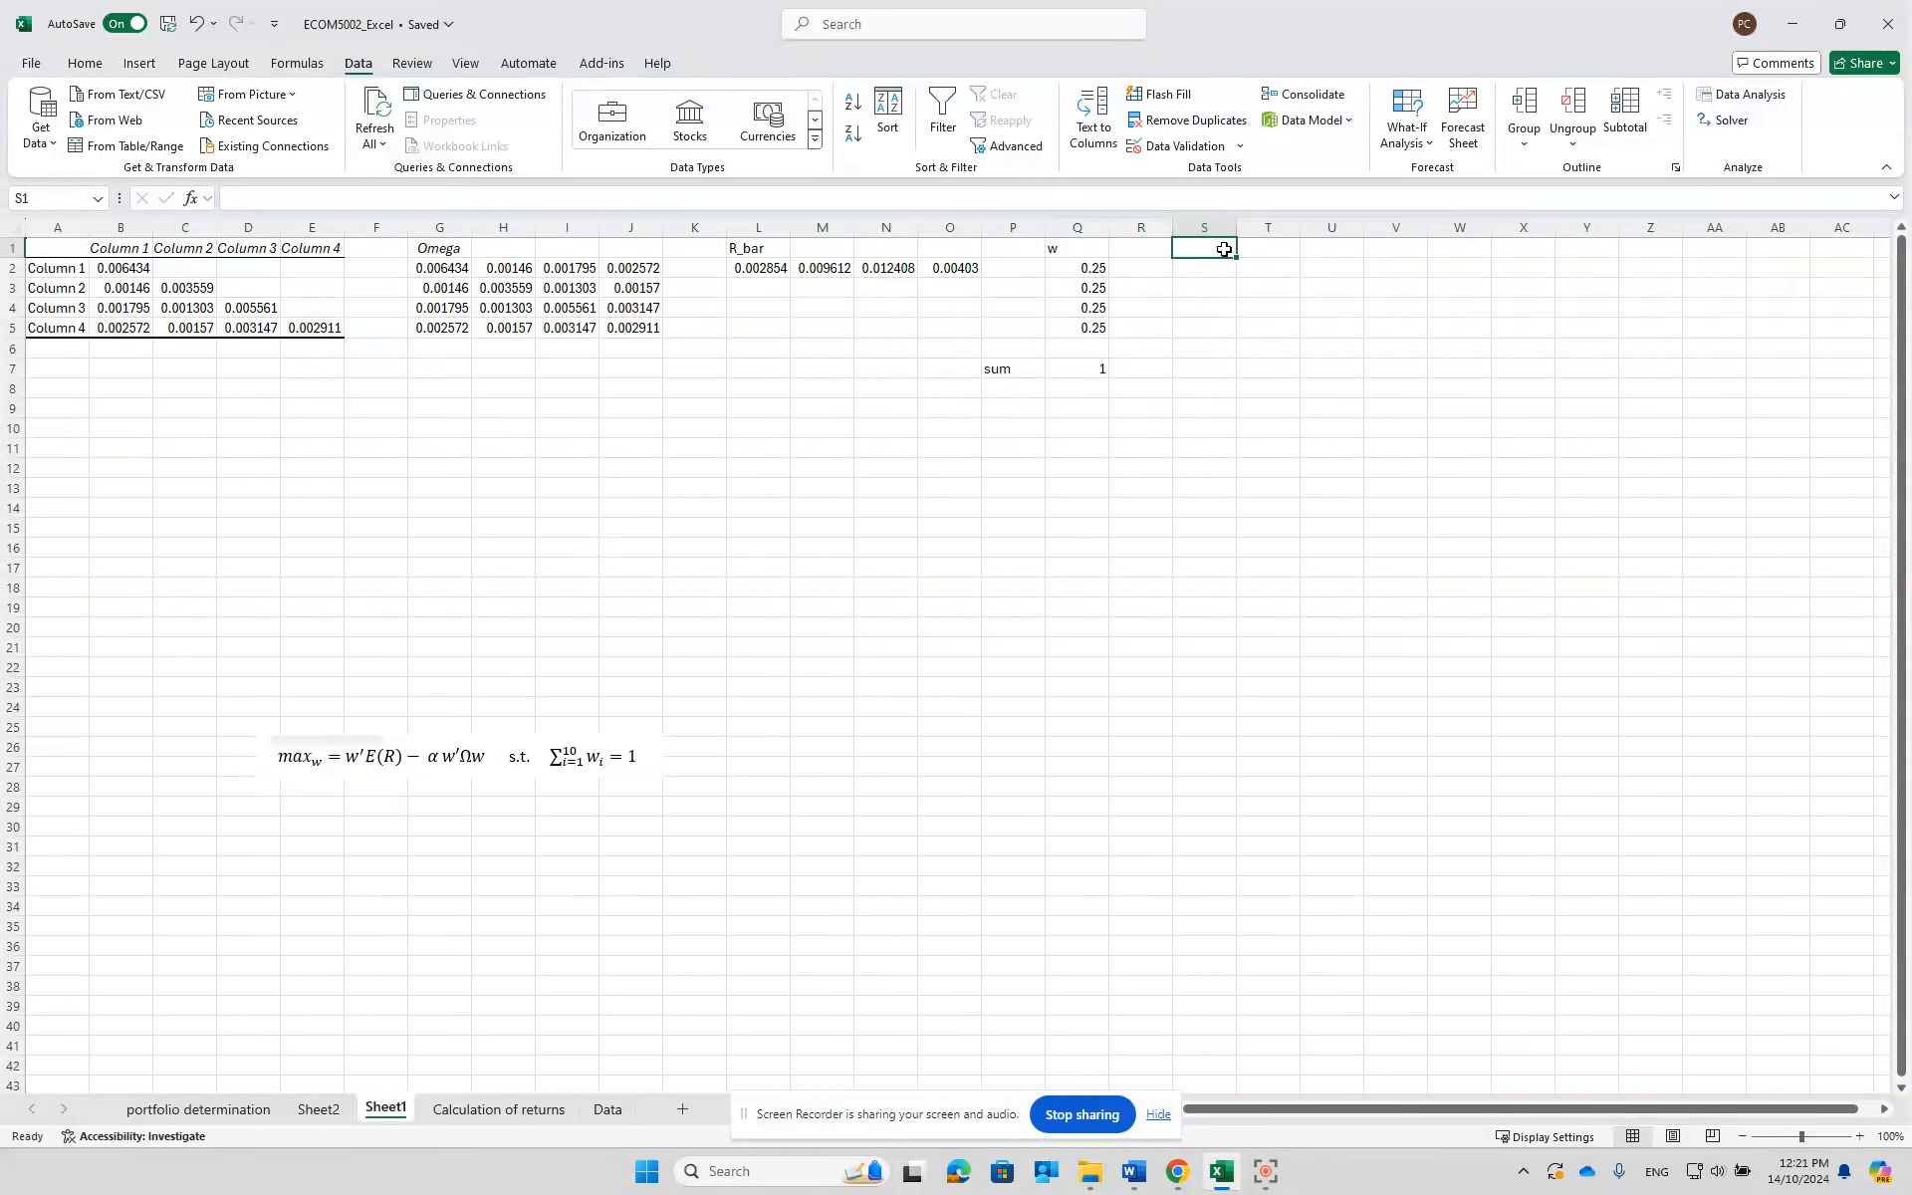
{"action": "type", "text": "w' R_bar"}
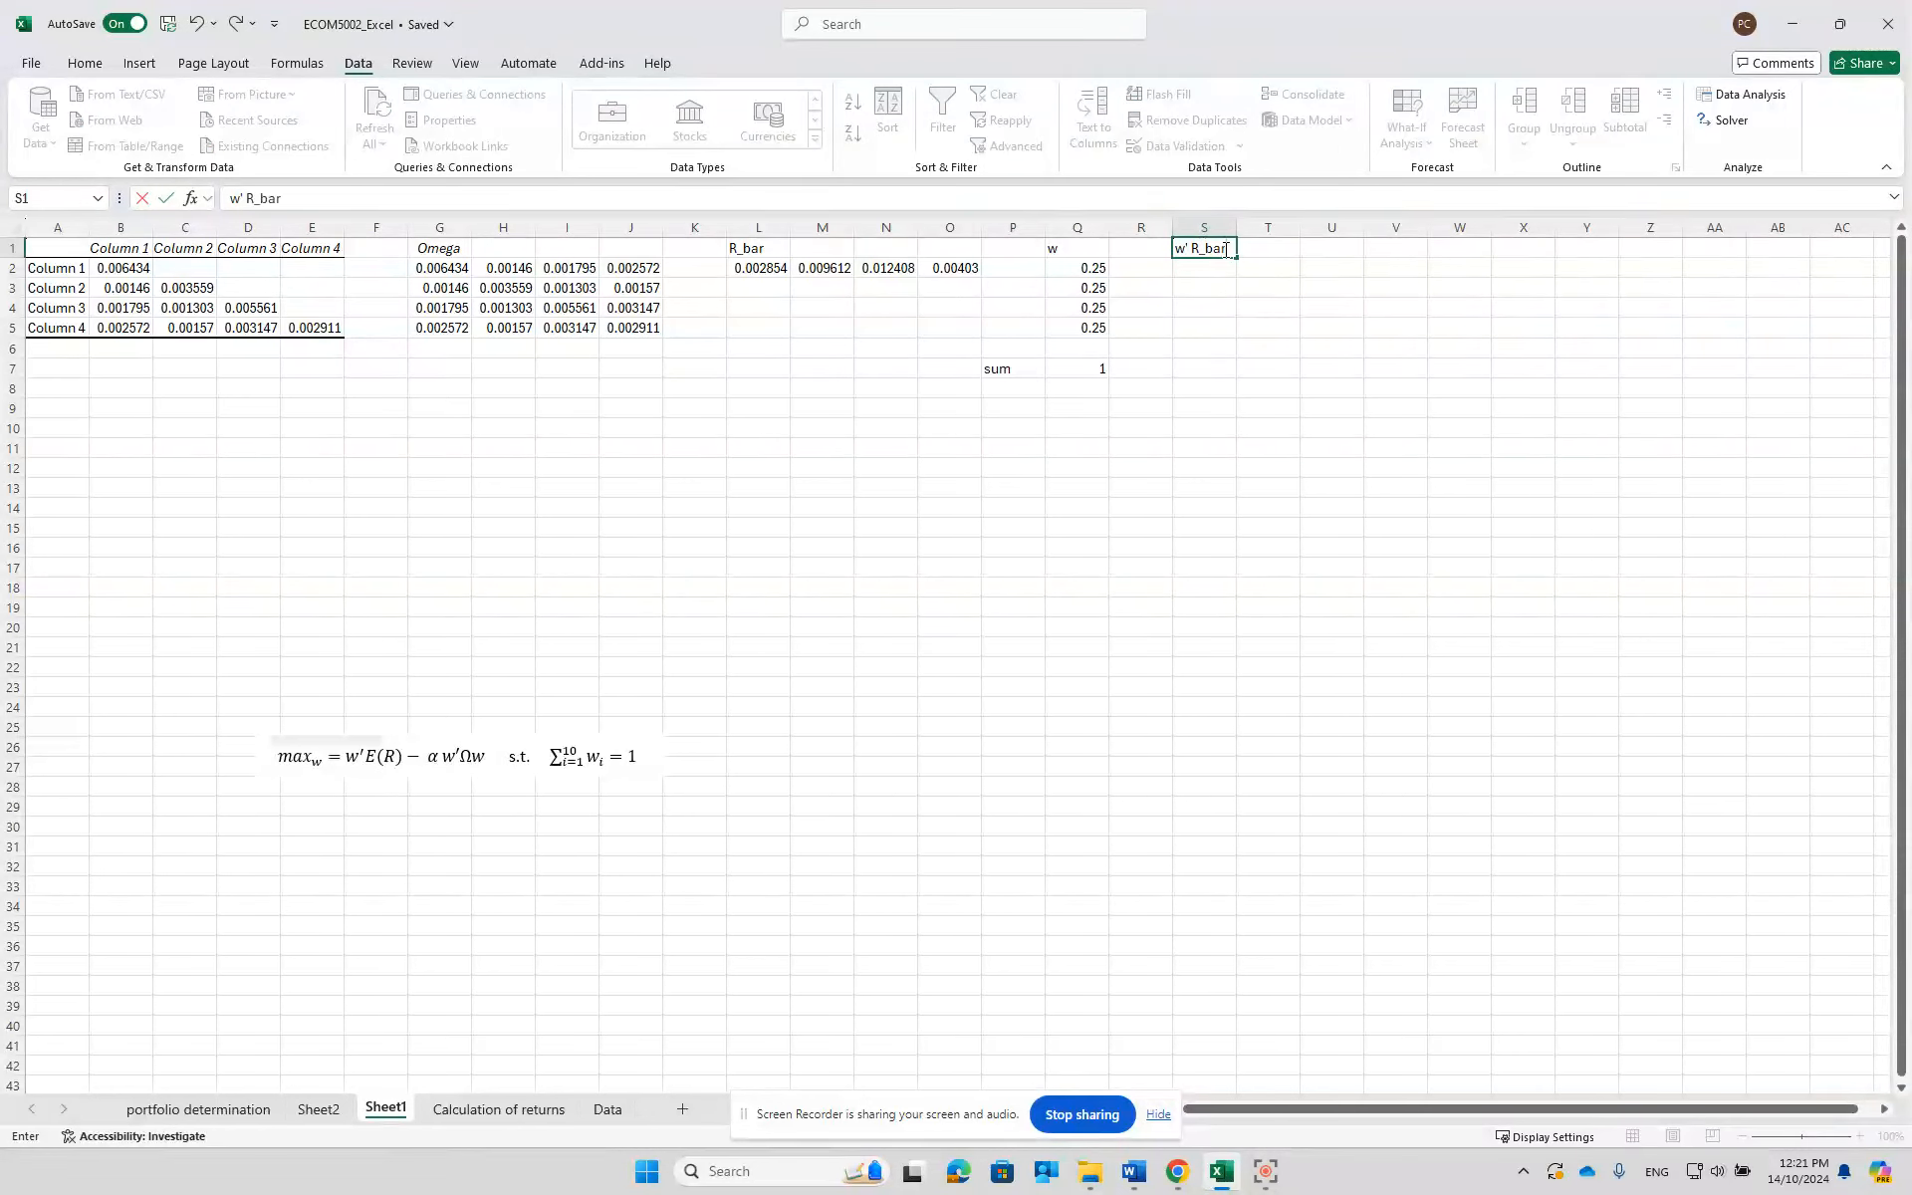
{"action": "key", "text": "Return"}
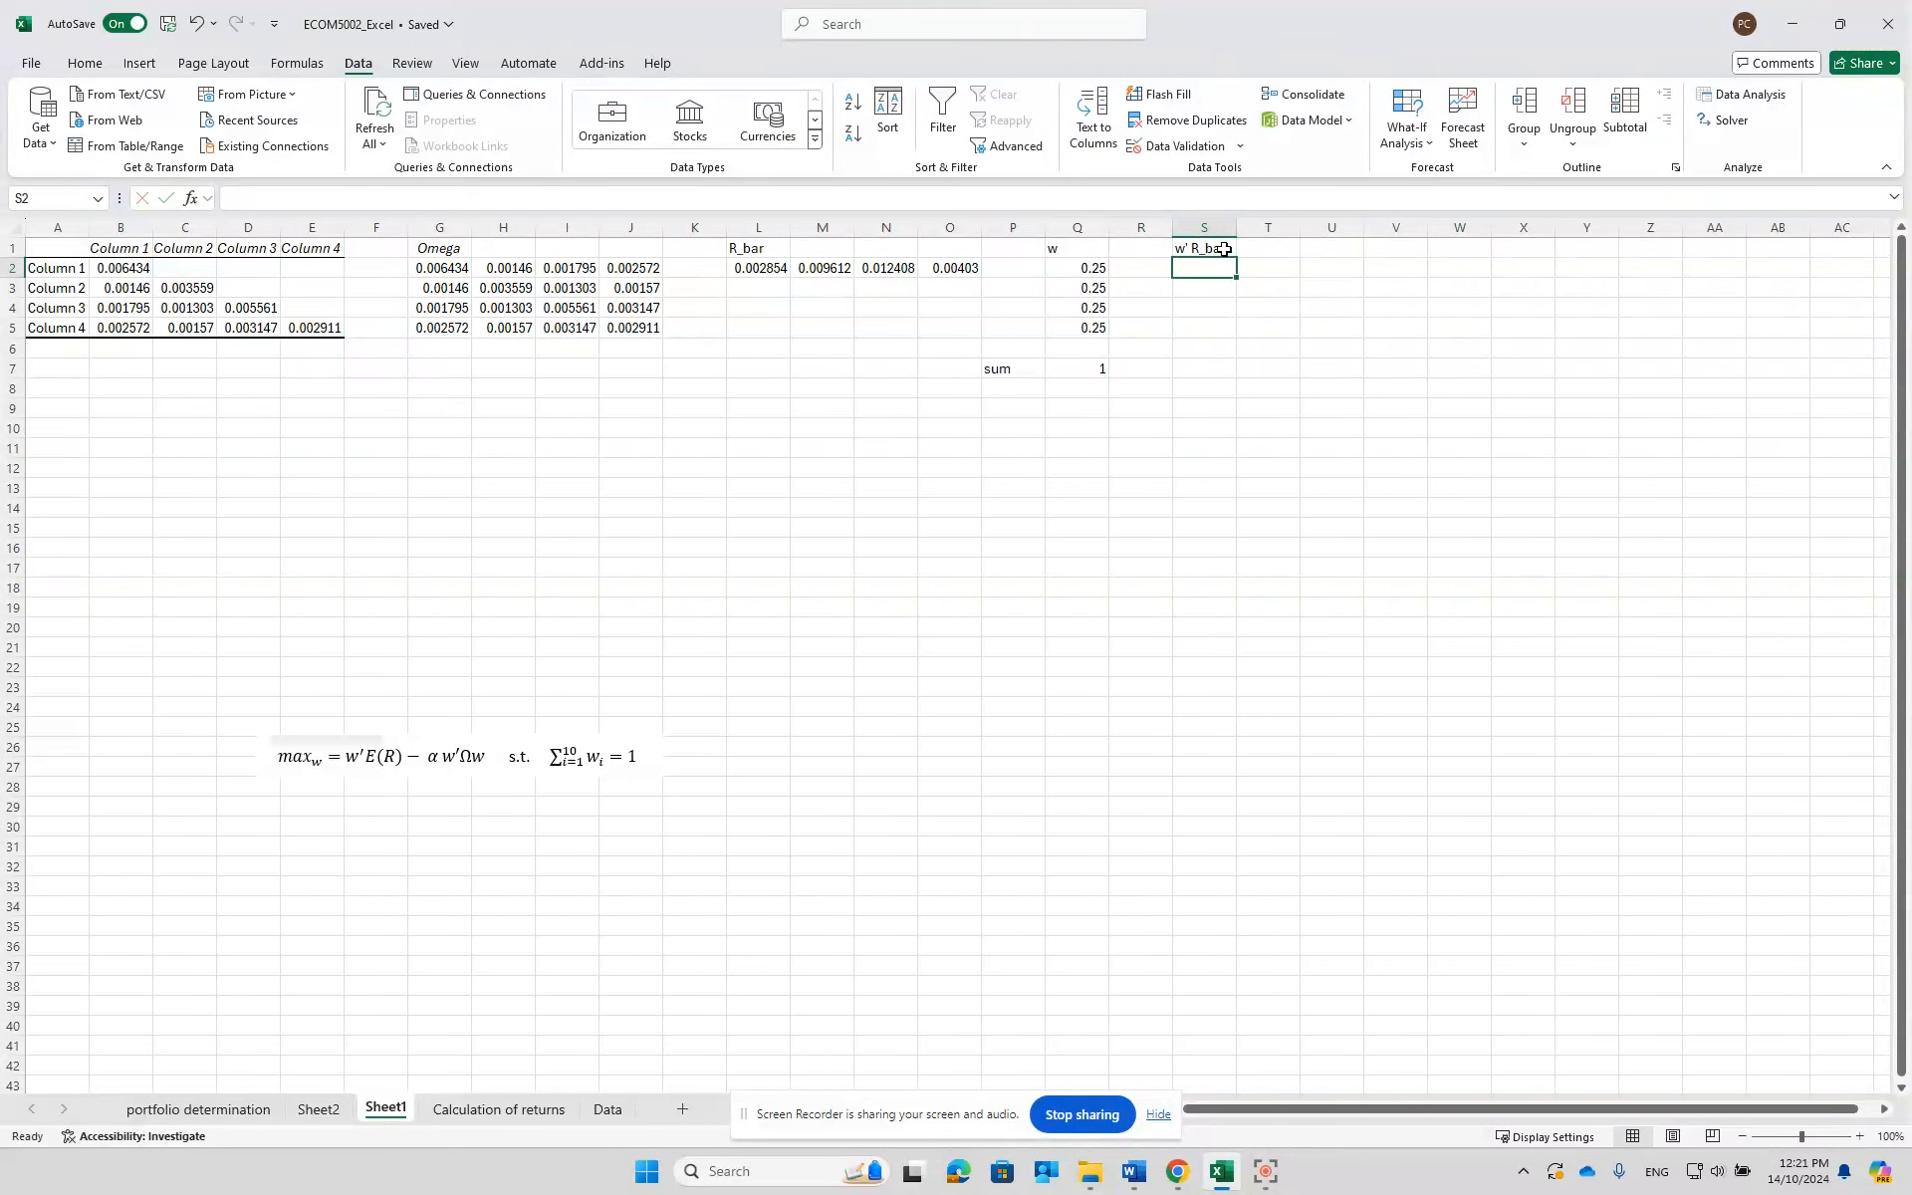
{"action": "type", "text": "="}
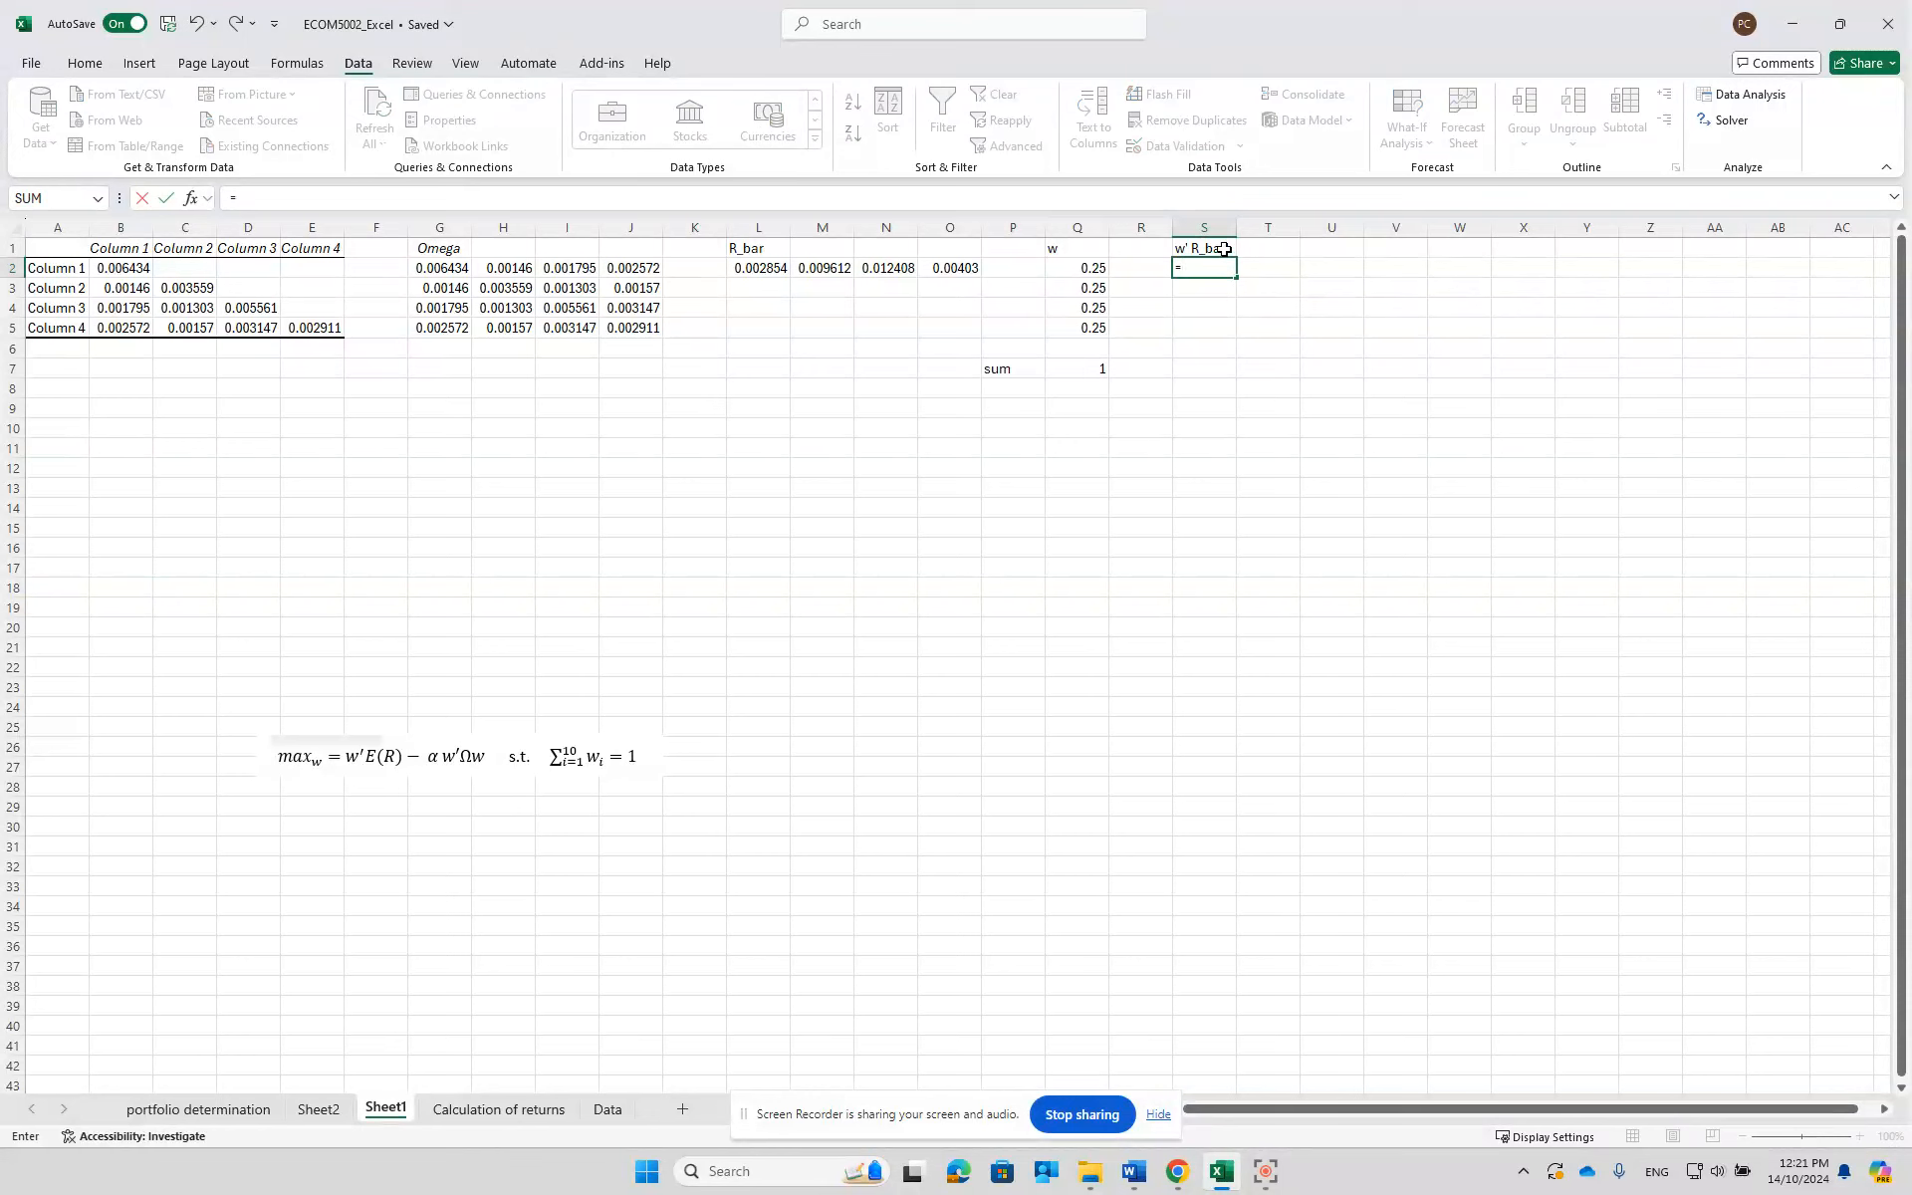
{"action": "type", "text": "m"}
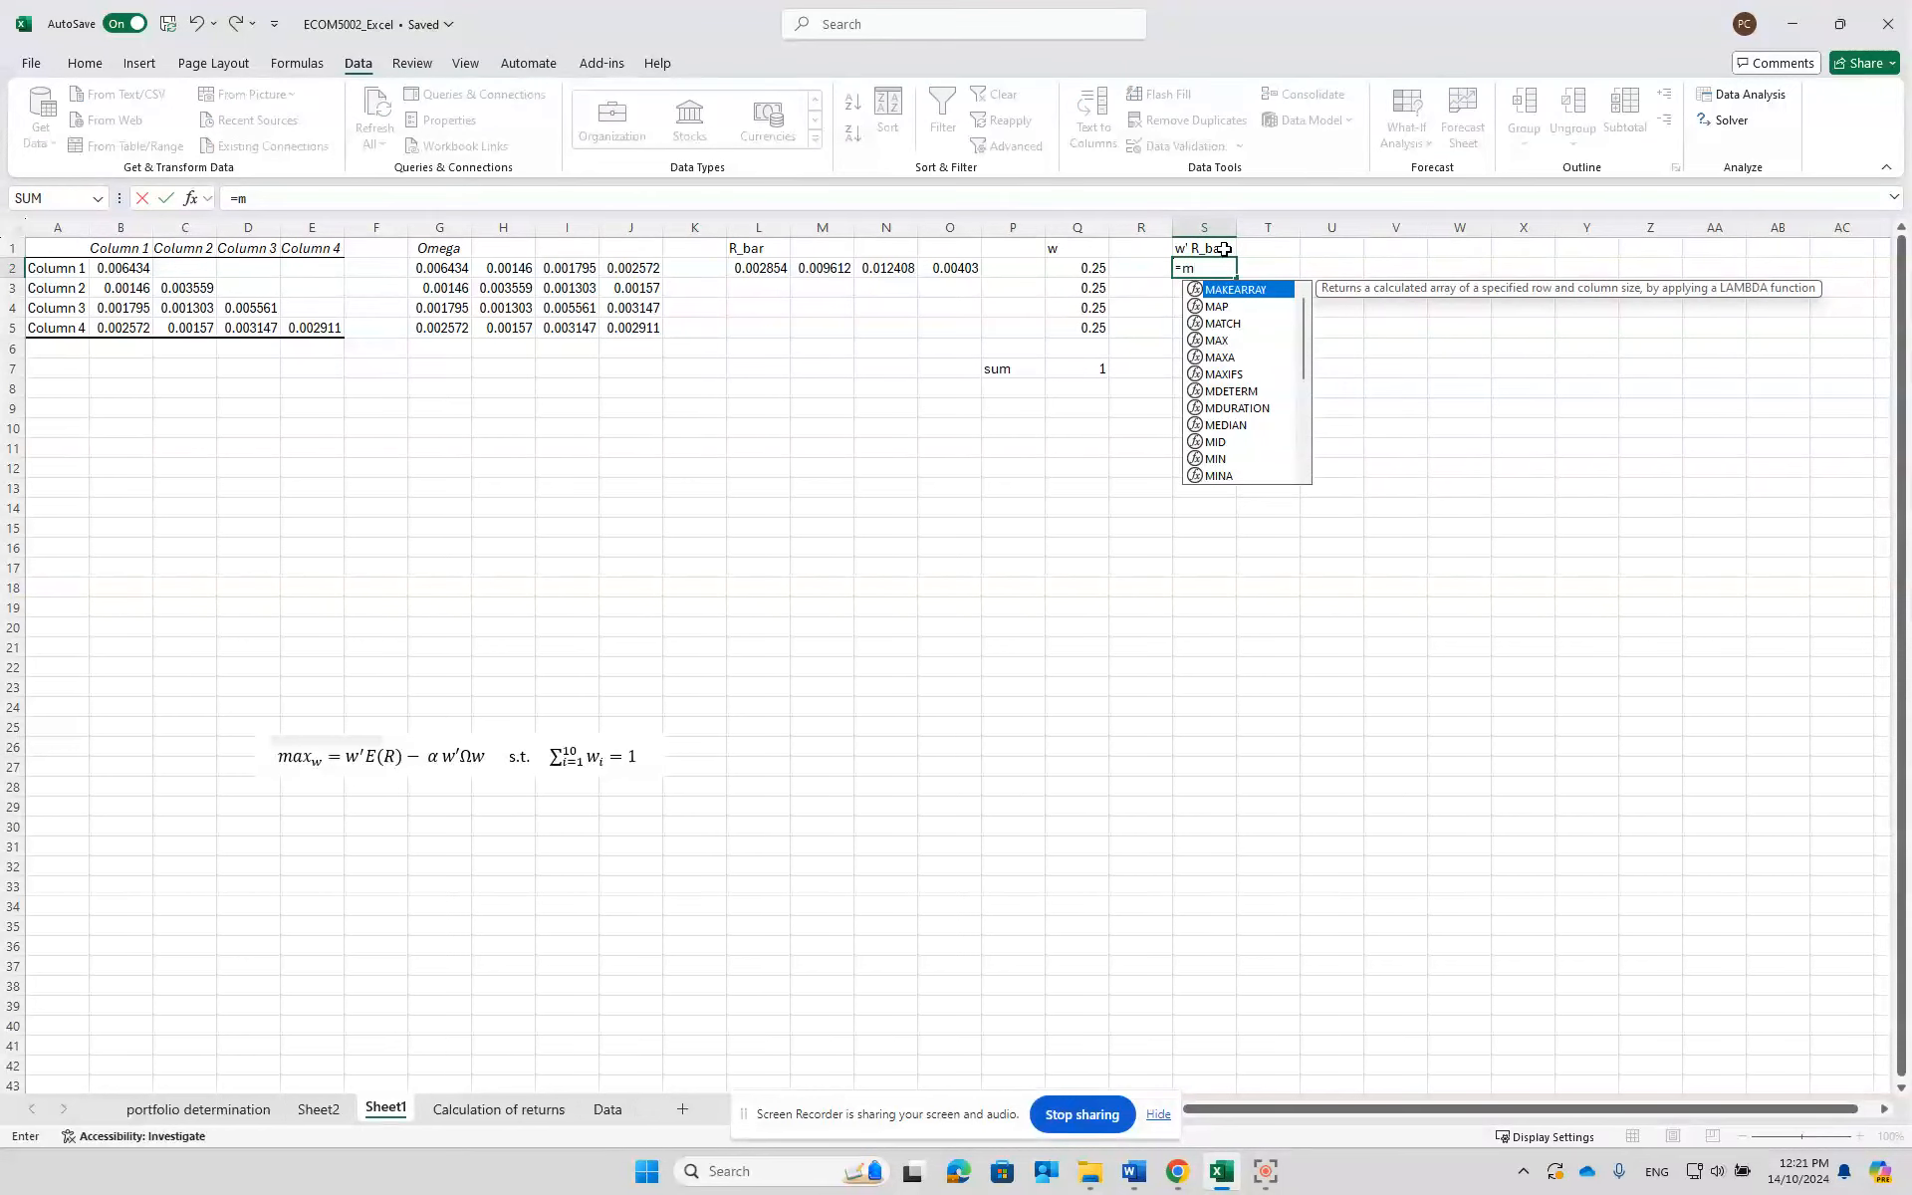
{"action": "type", "text": "mult"}
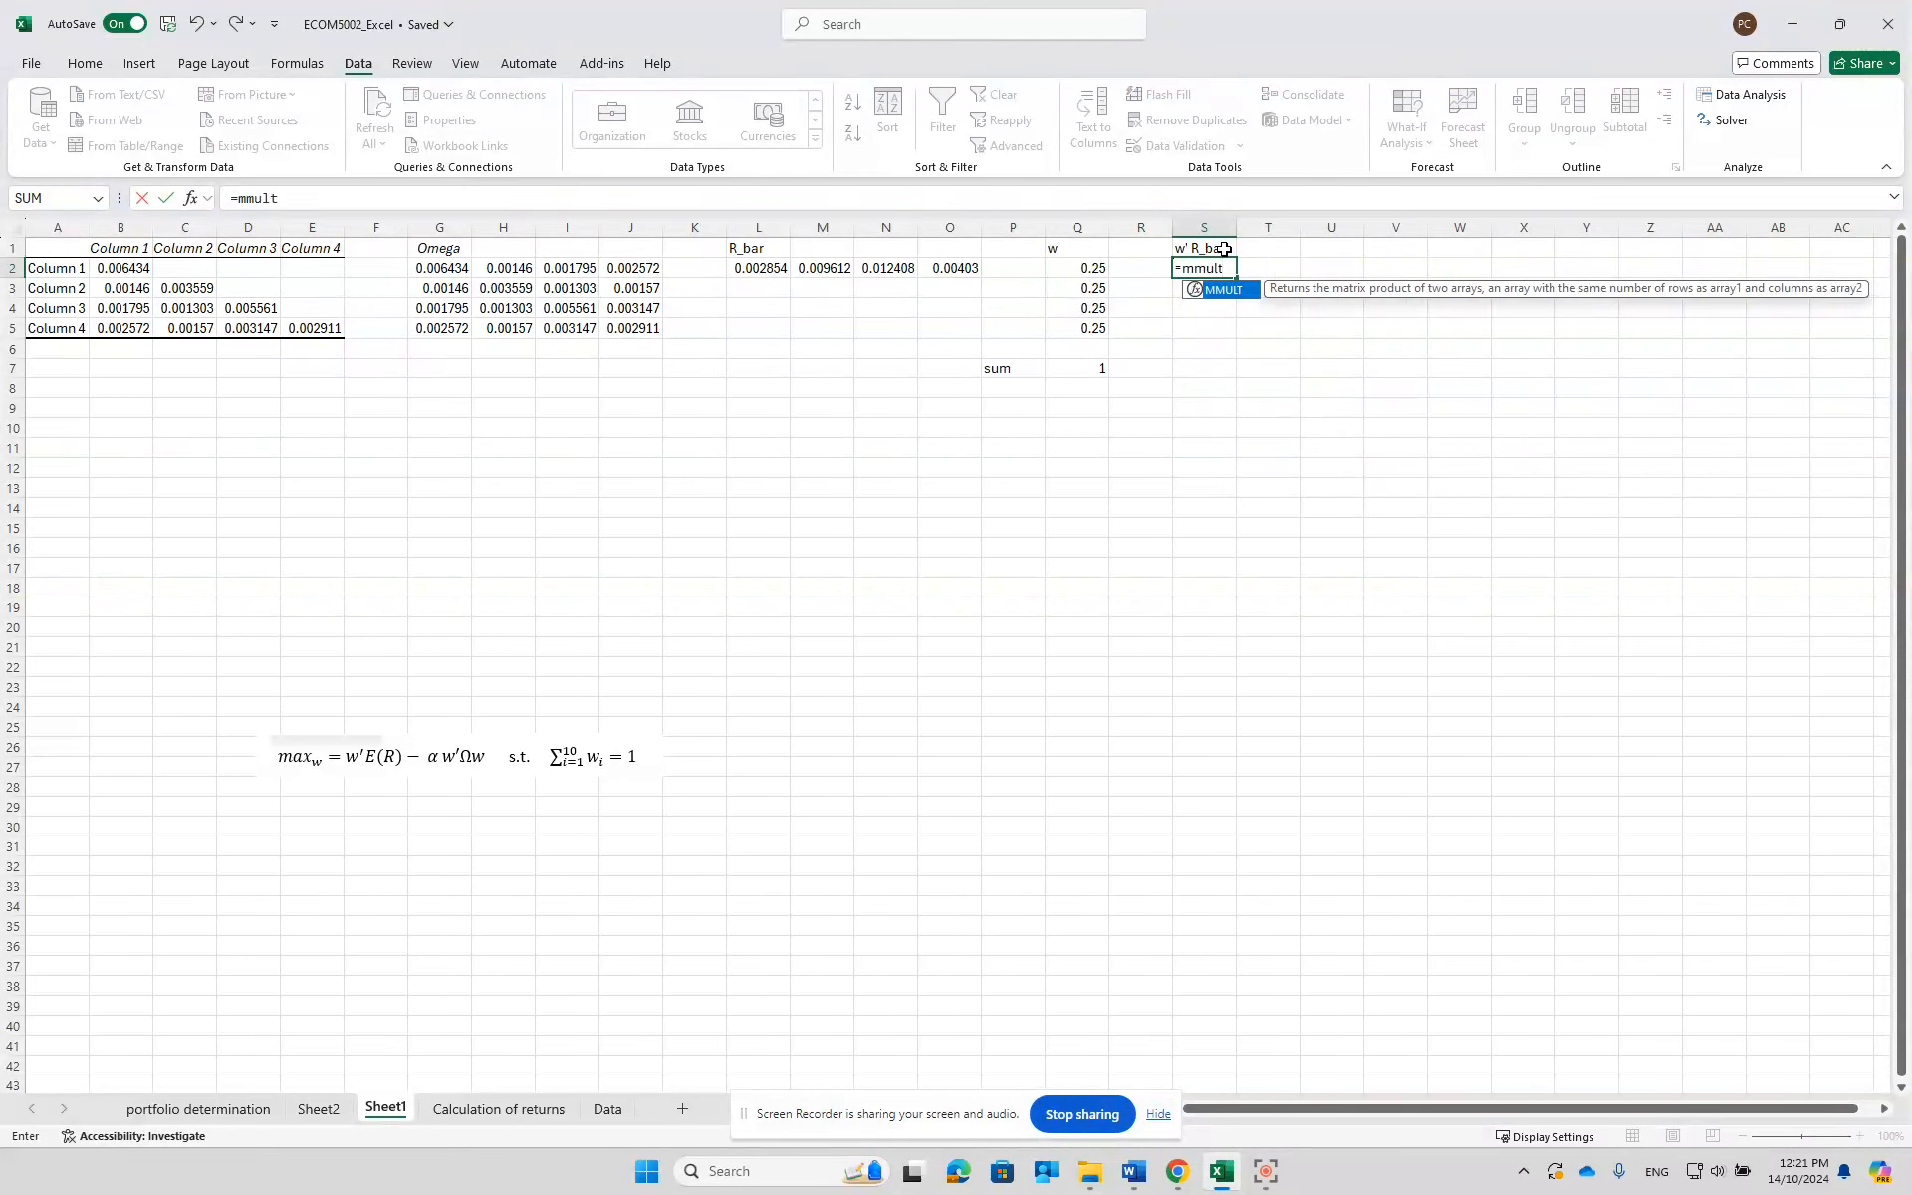
{"action": "type", "text": "("}
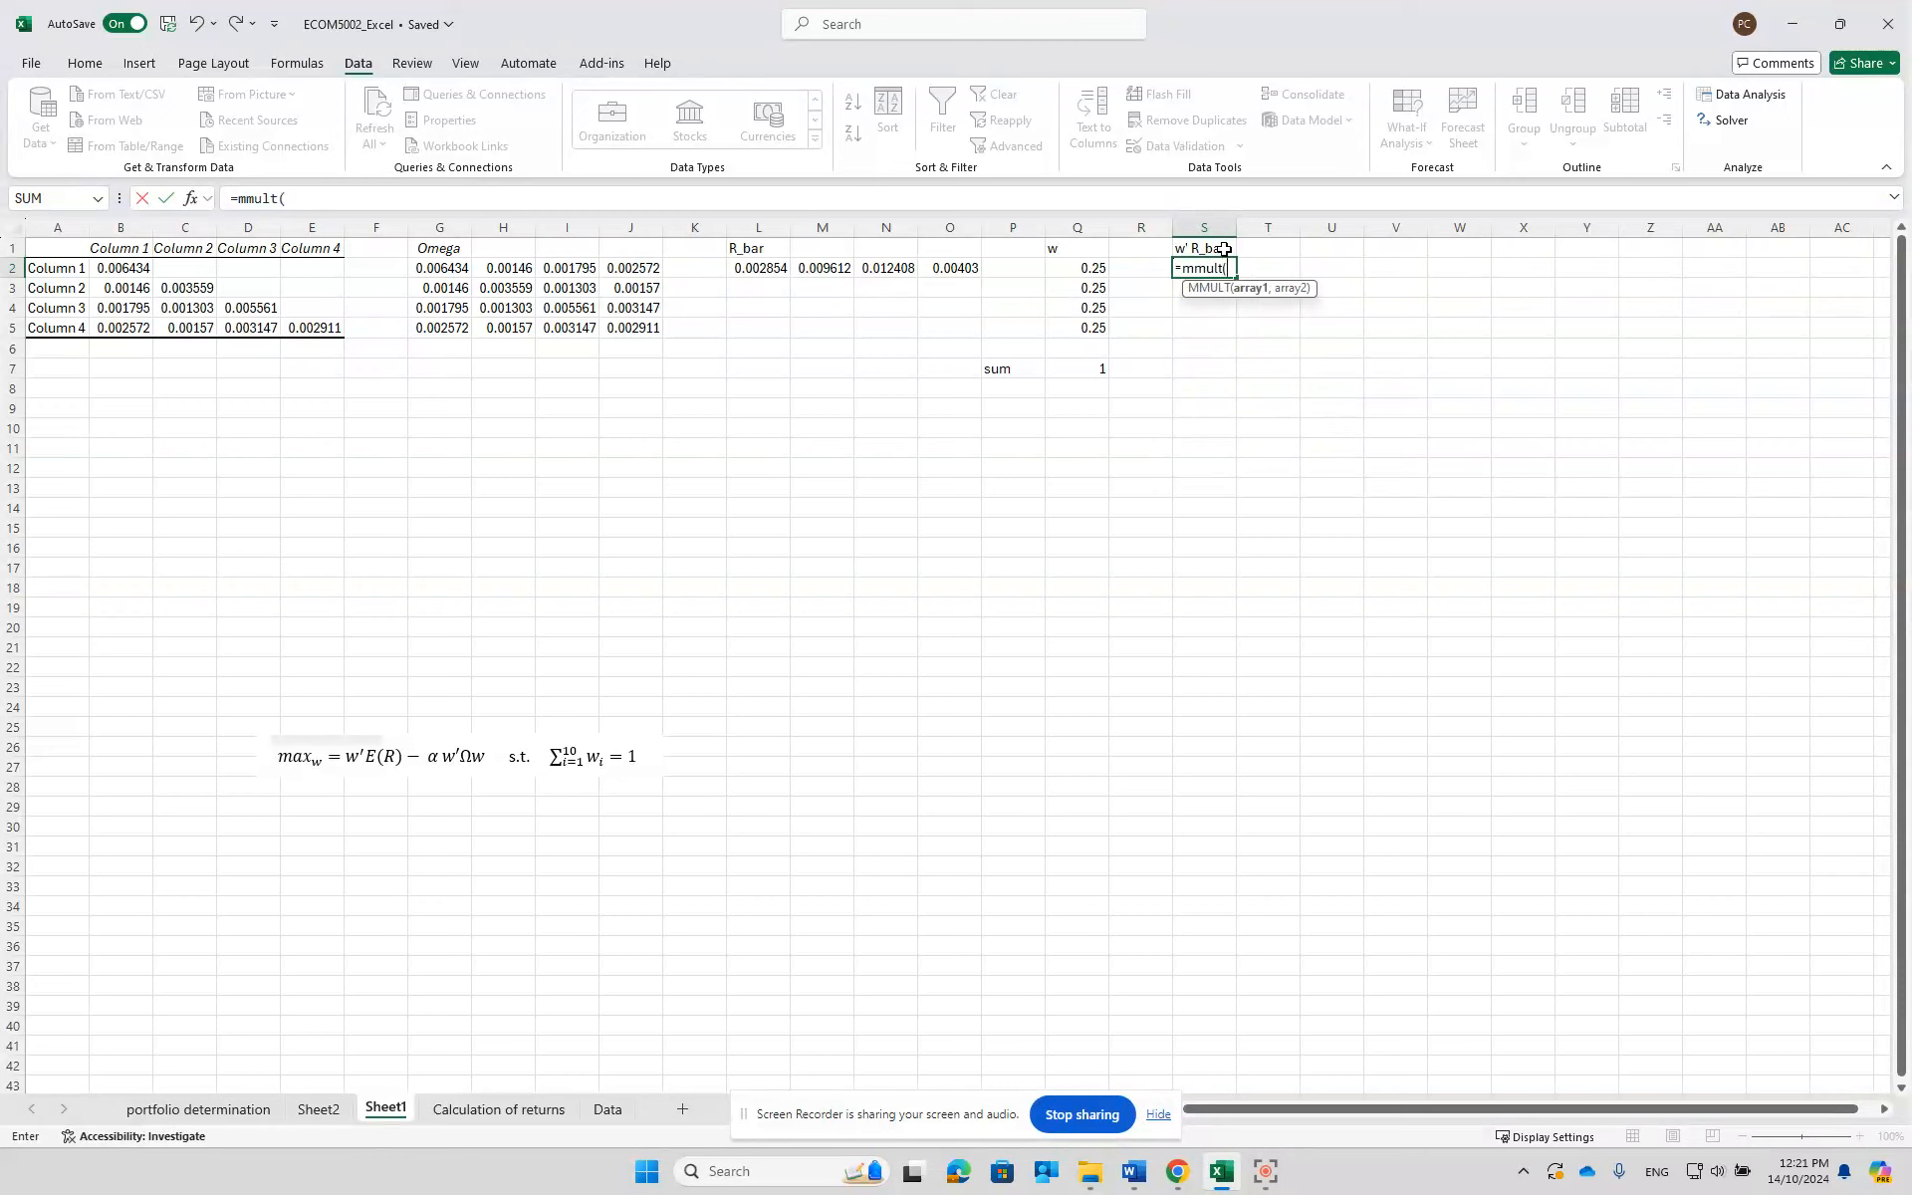
{"action": "left_click_drag", "start_coordinate": [742, 267], "coordinate": [951, 264]}
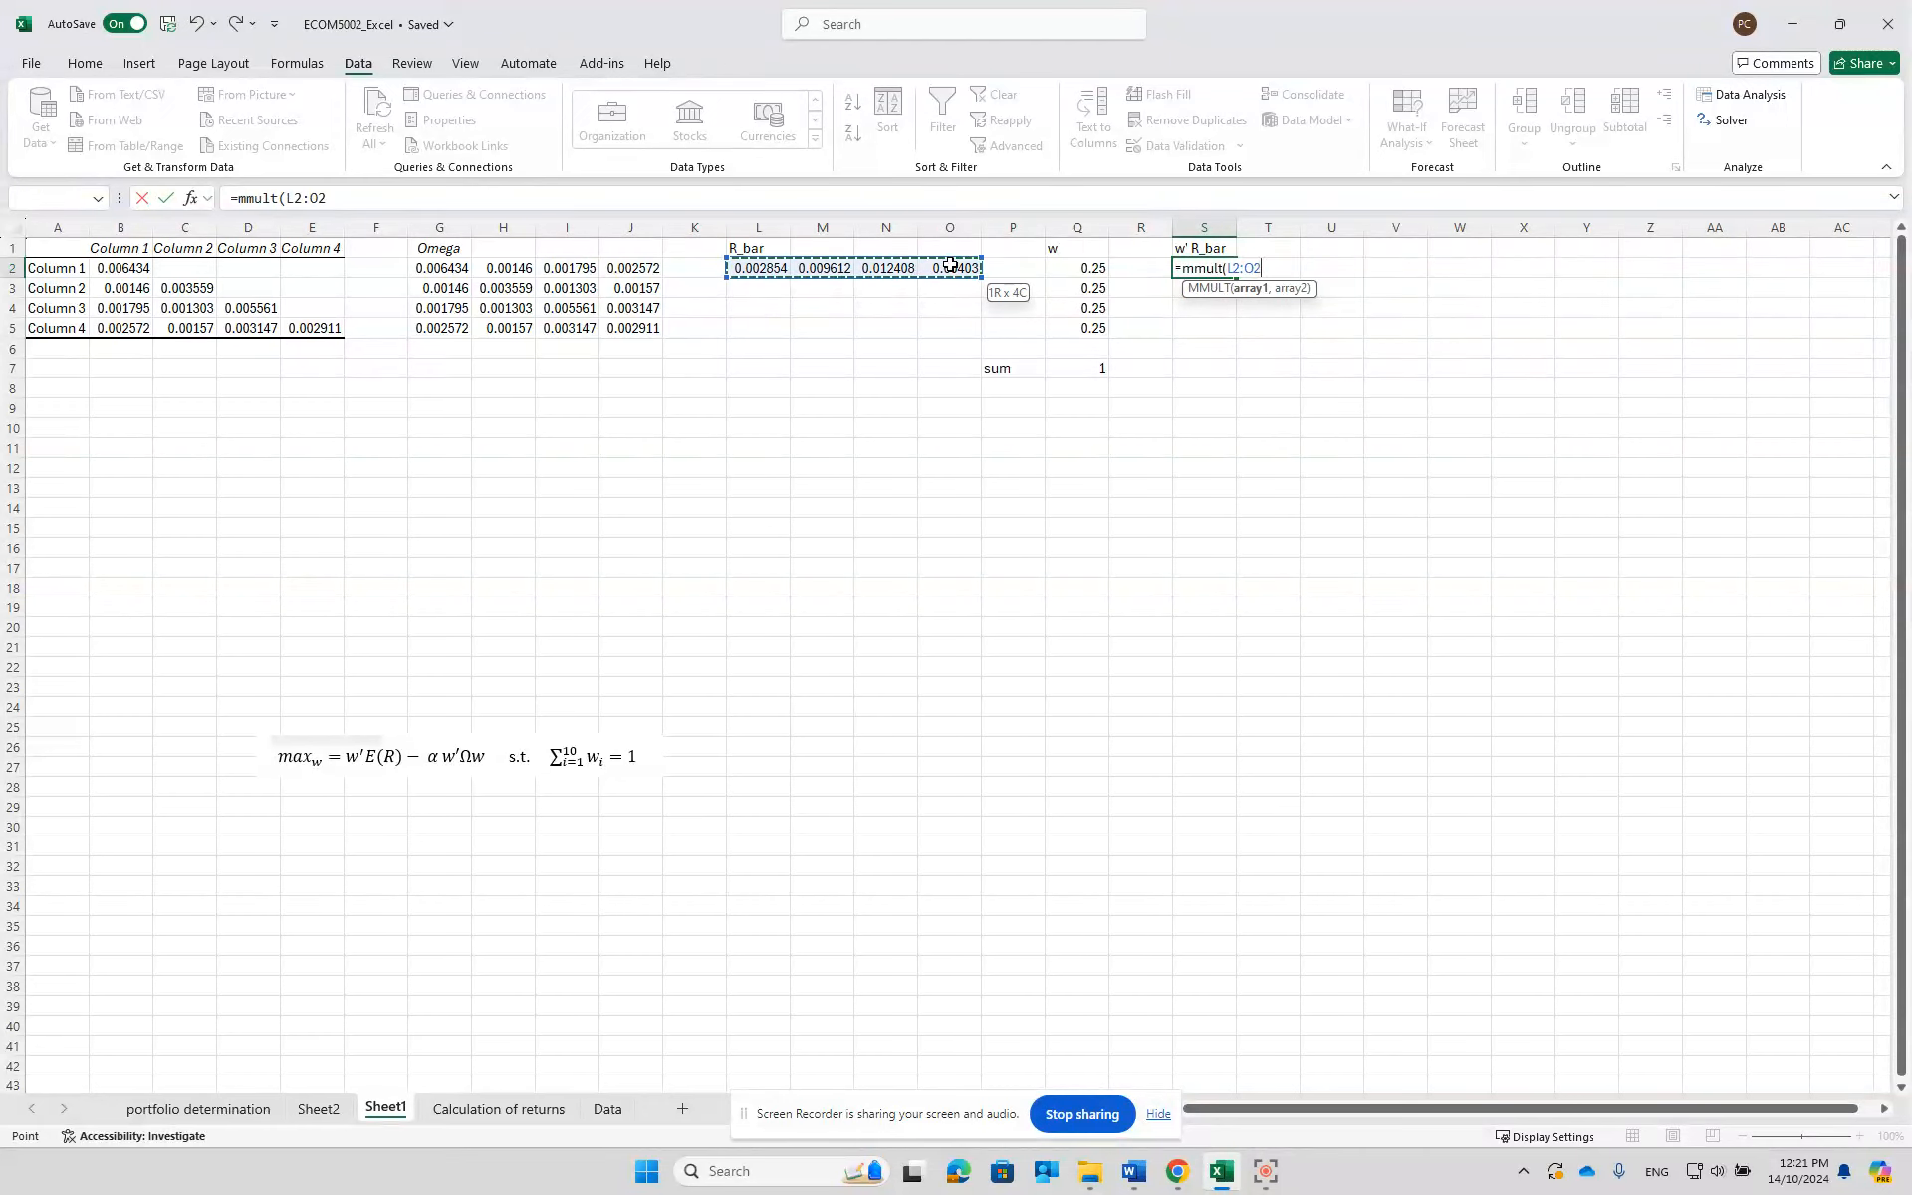
{"action": "type", "text": ","}
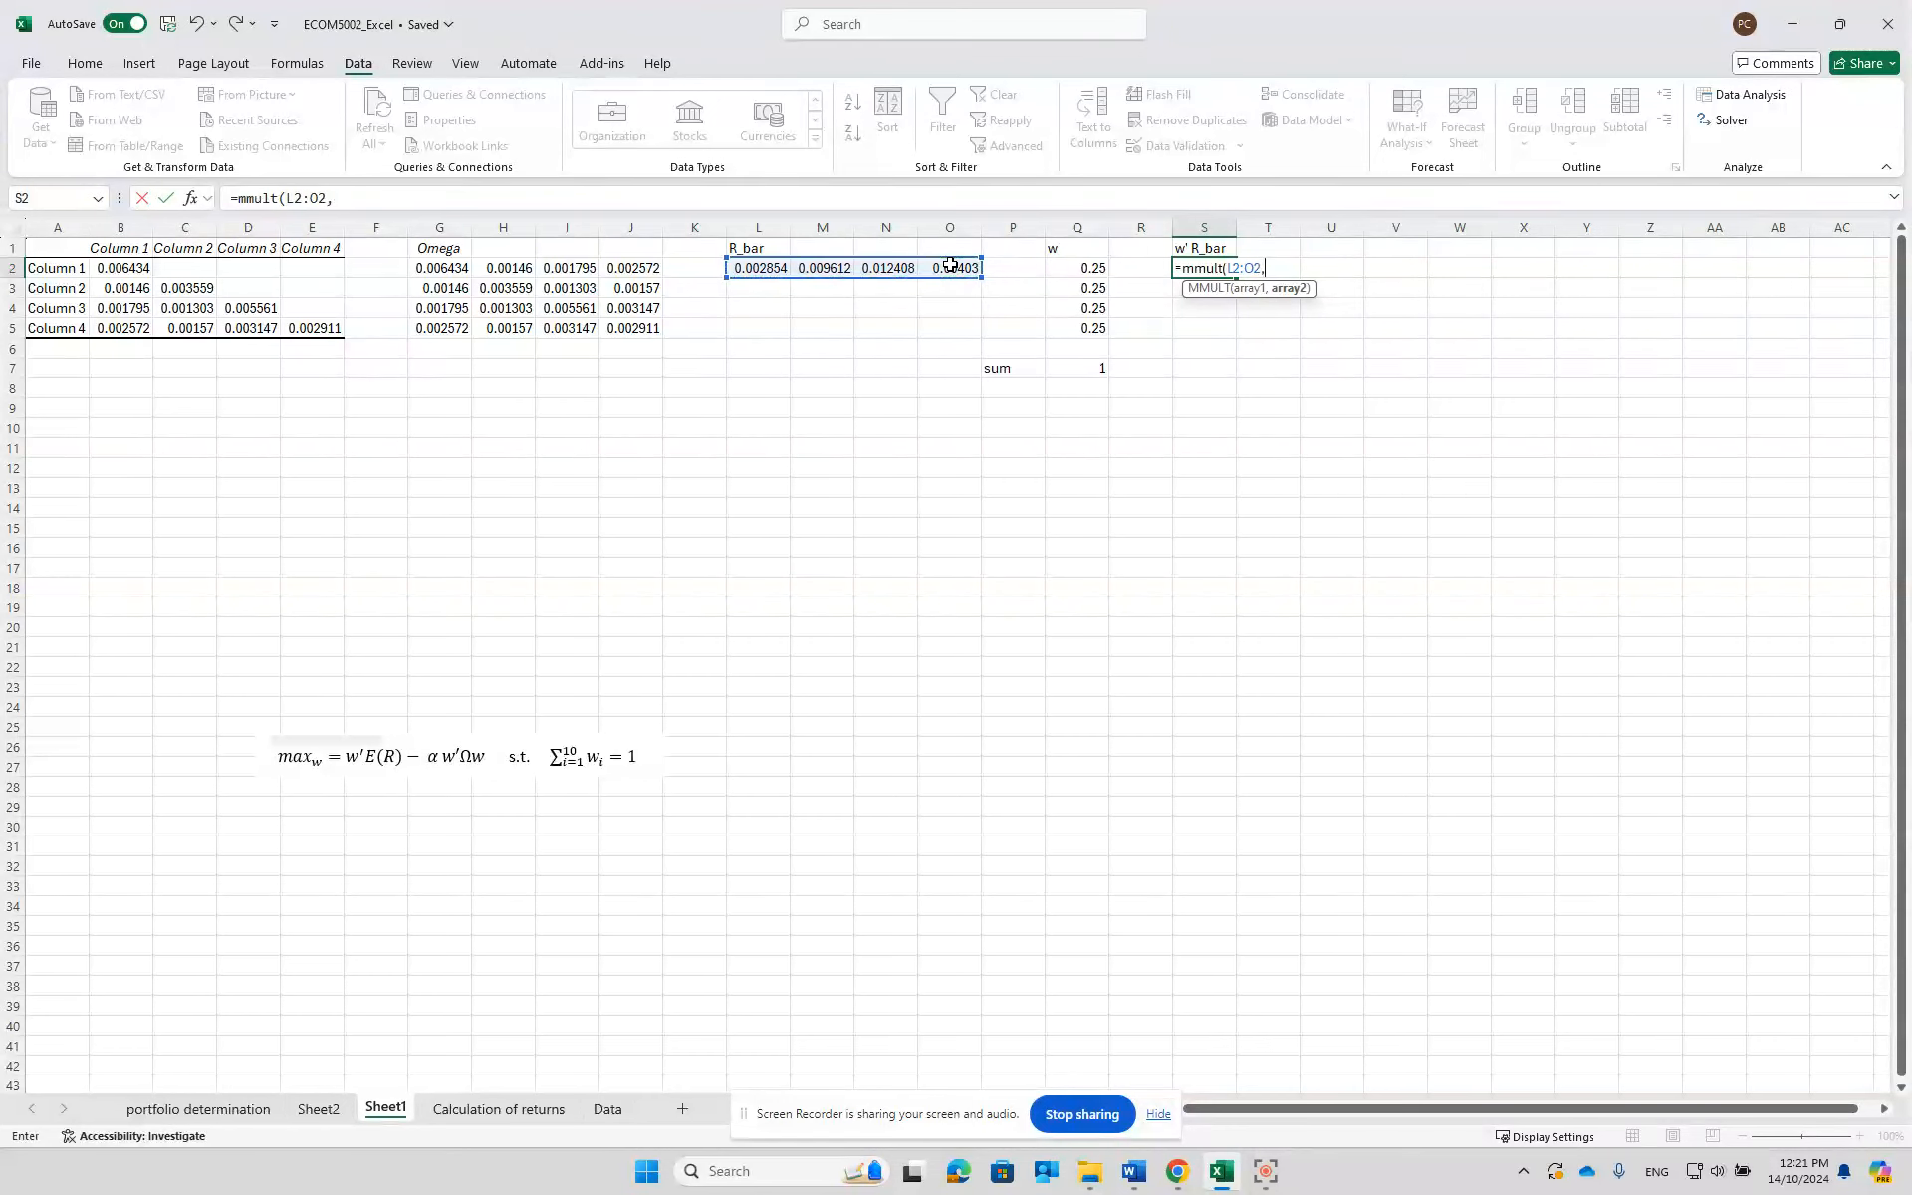
{"action": "left_click_drag", "start_coordinate": [1073, 267], "coordinate": [1077, 323]}
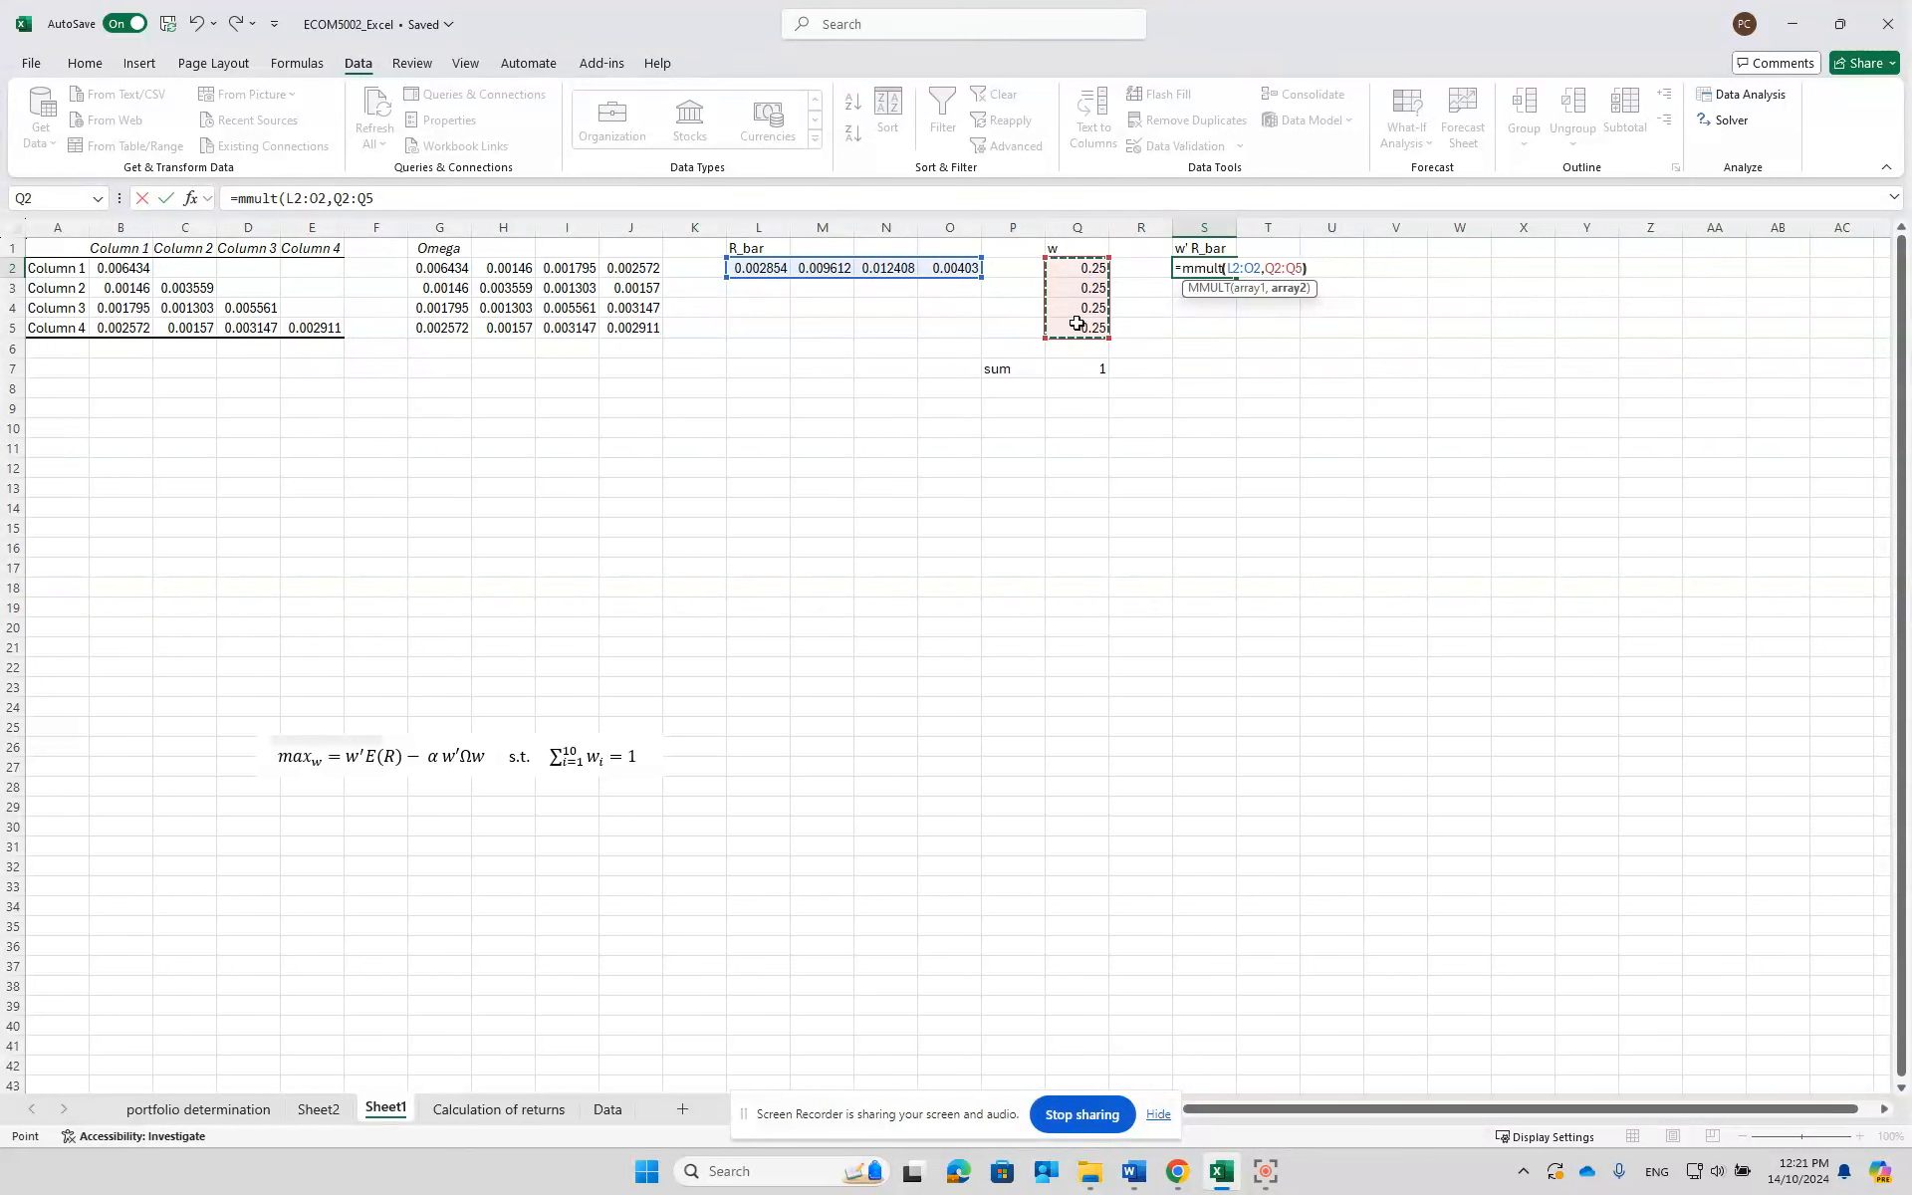
{"action": "type", "text": ")"}
{"action": "key", "text": "ctrl+Return"}
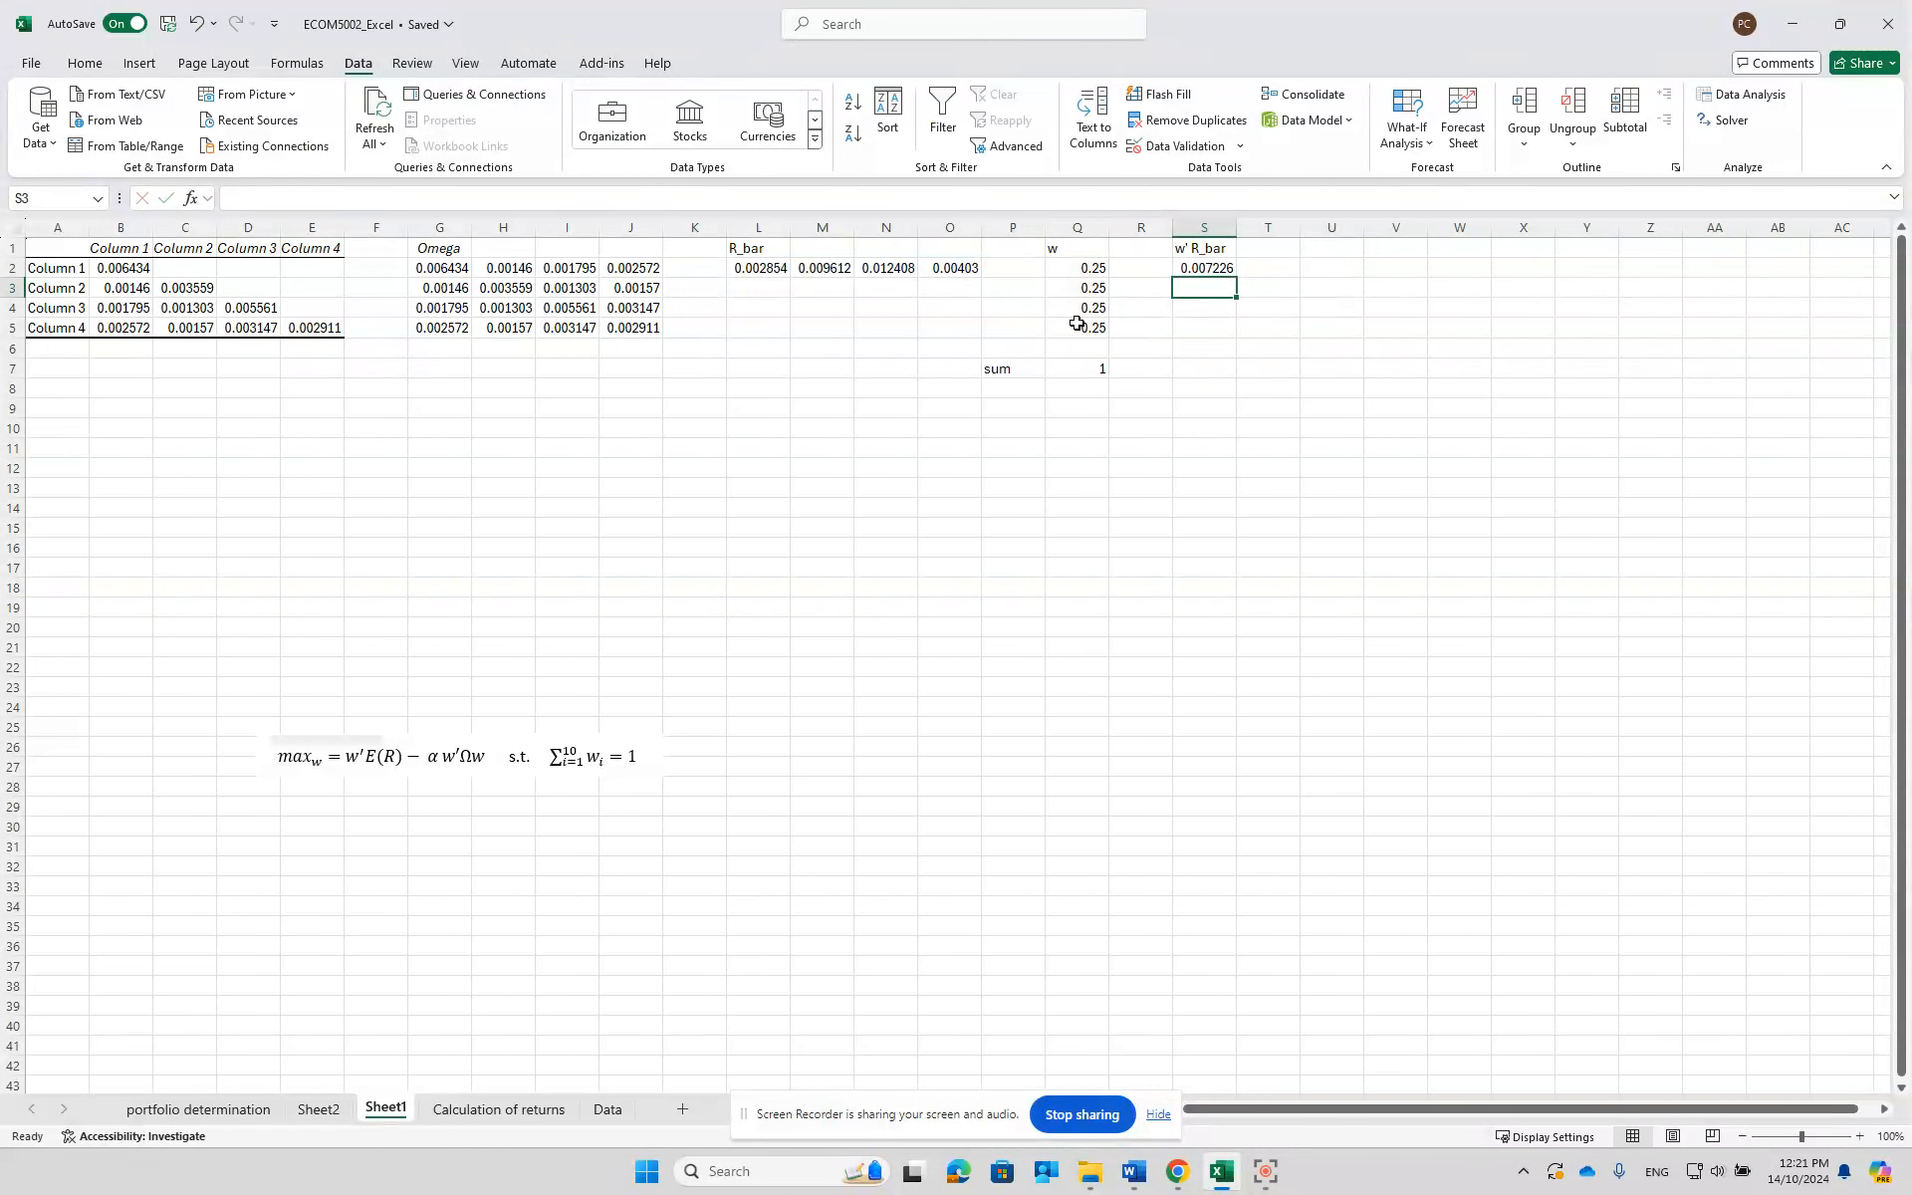
- Add the heading w' Omega in cell U1
{"action": "key", "text": "Right"}
{"action": "key", "text": "Right"}
{"action": "key", "text": "Up"}
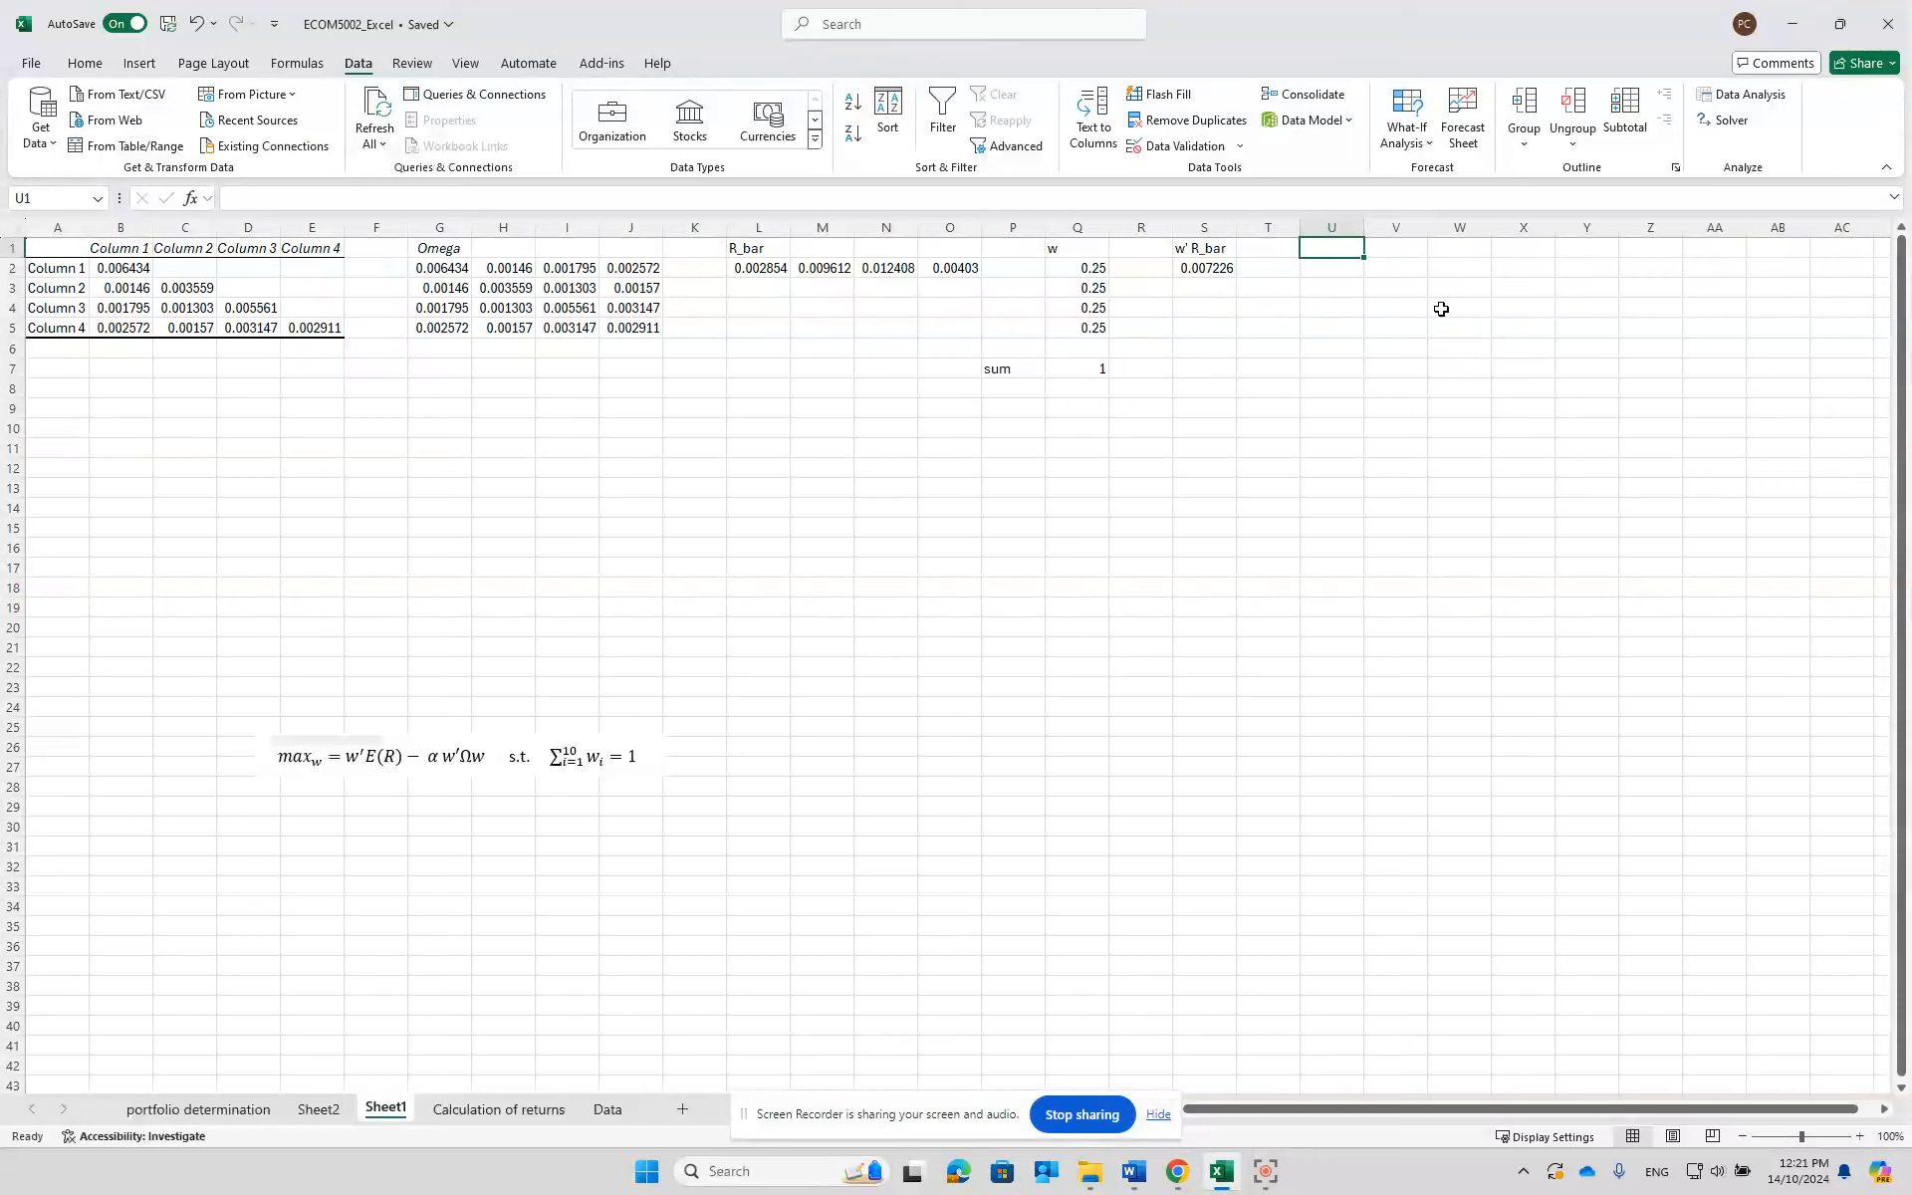
{"action": "type", "text": "w"}
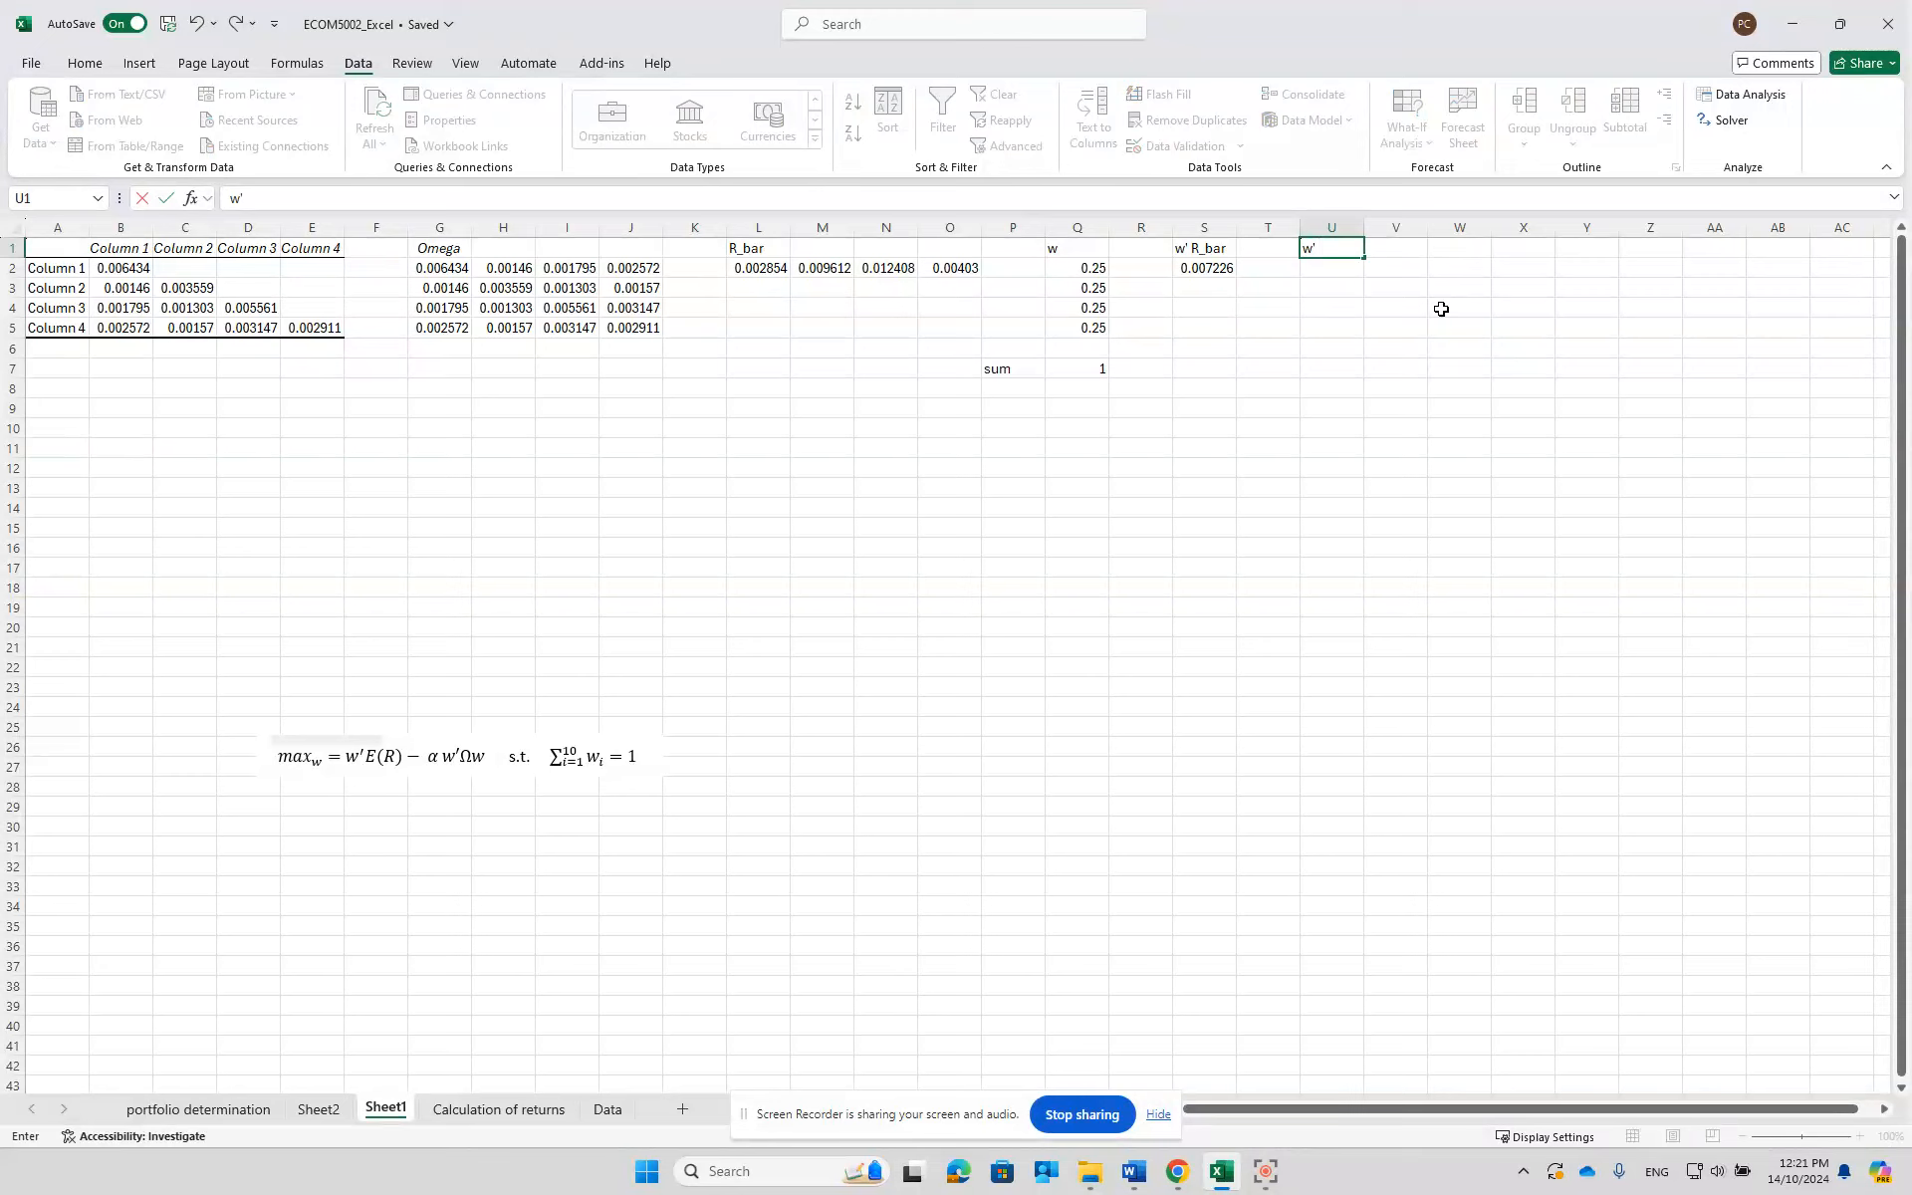
{"action": "type", "text": "' Omega"}
{"action": "key", "text": "Return"}
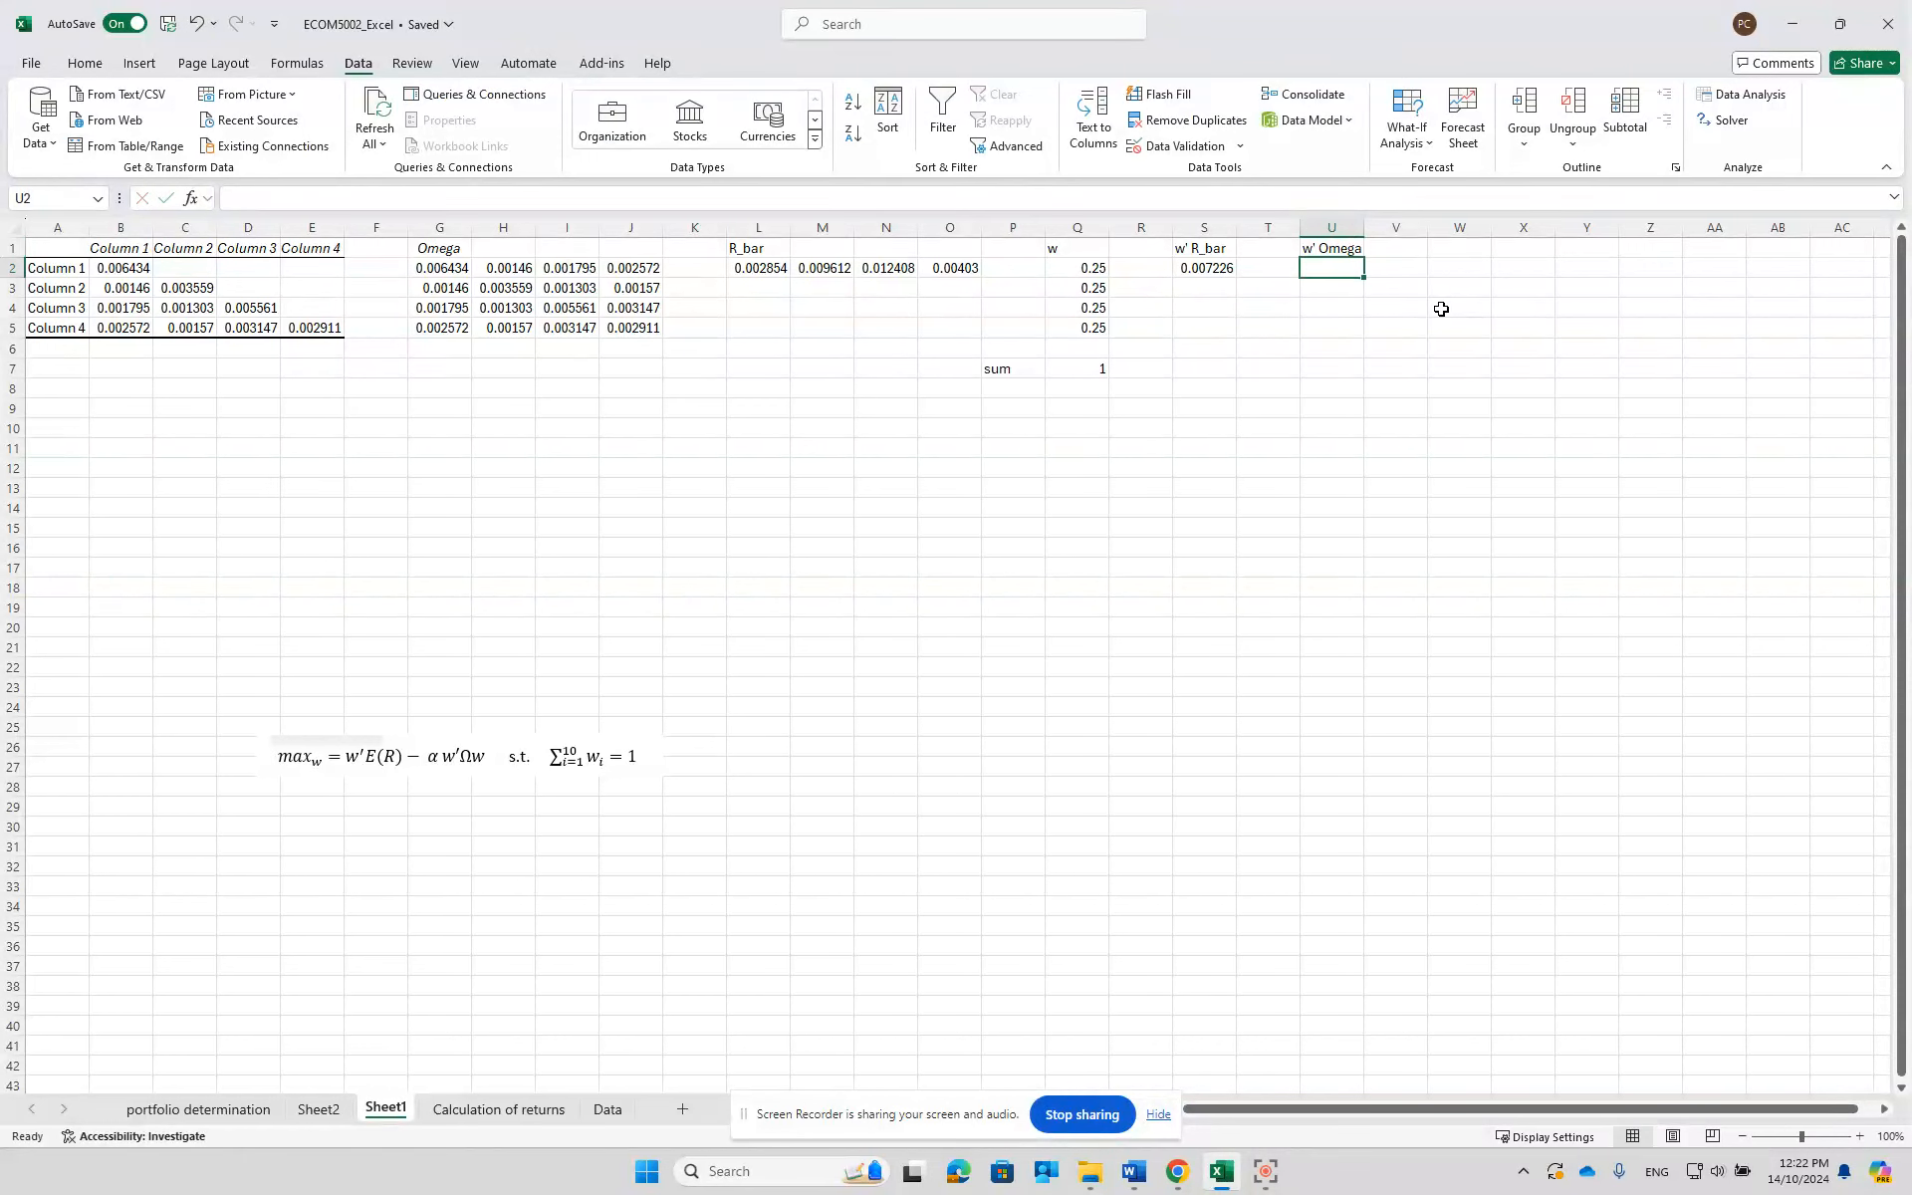
- Enter =mmult(tranpose(Q2:Q5),G2:J5) in U2 to multiply the transposed weights by the Omega matrix
{"action": "type", "text": "="}
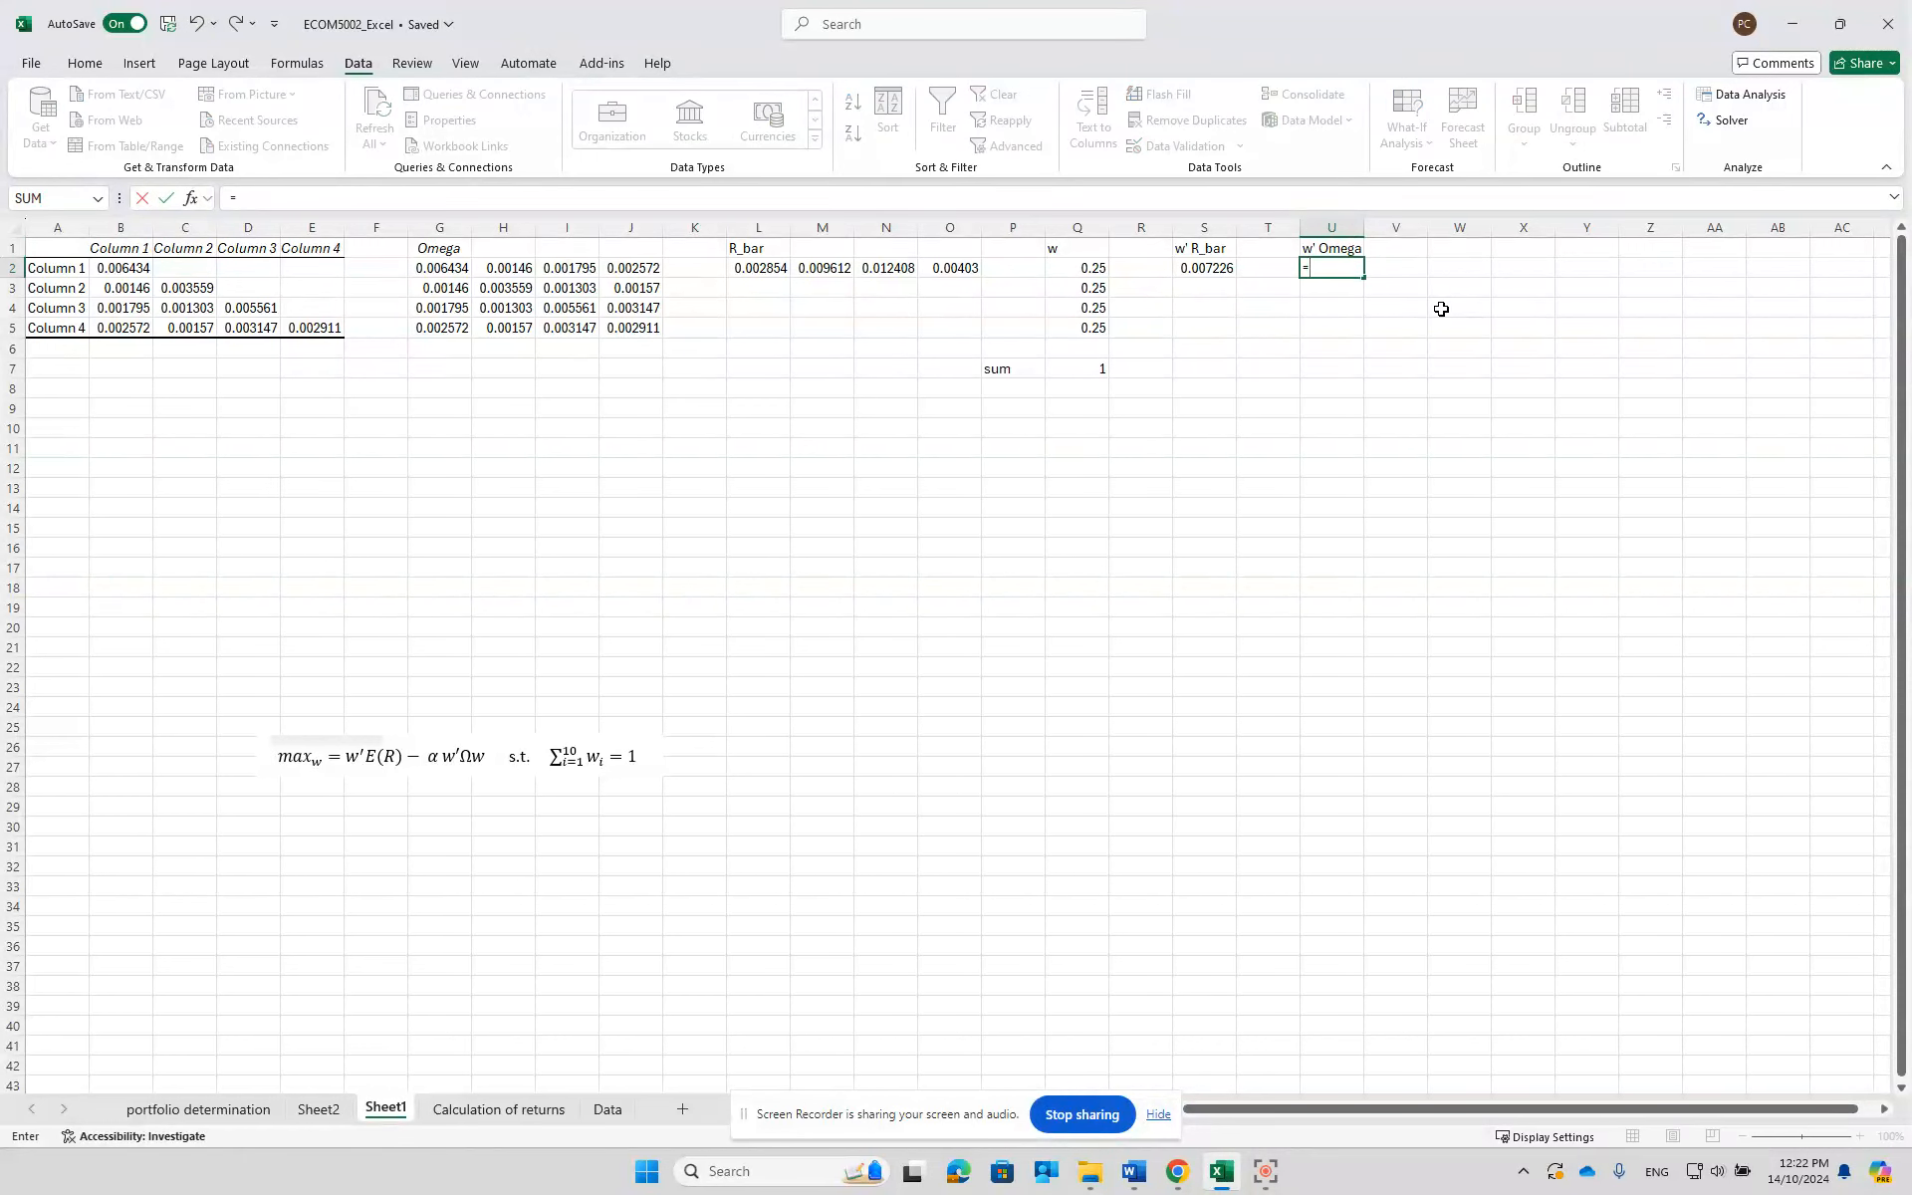
{"action": "type", "text": "mmult"}
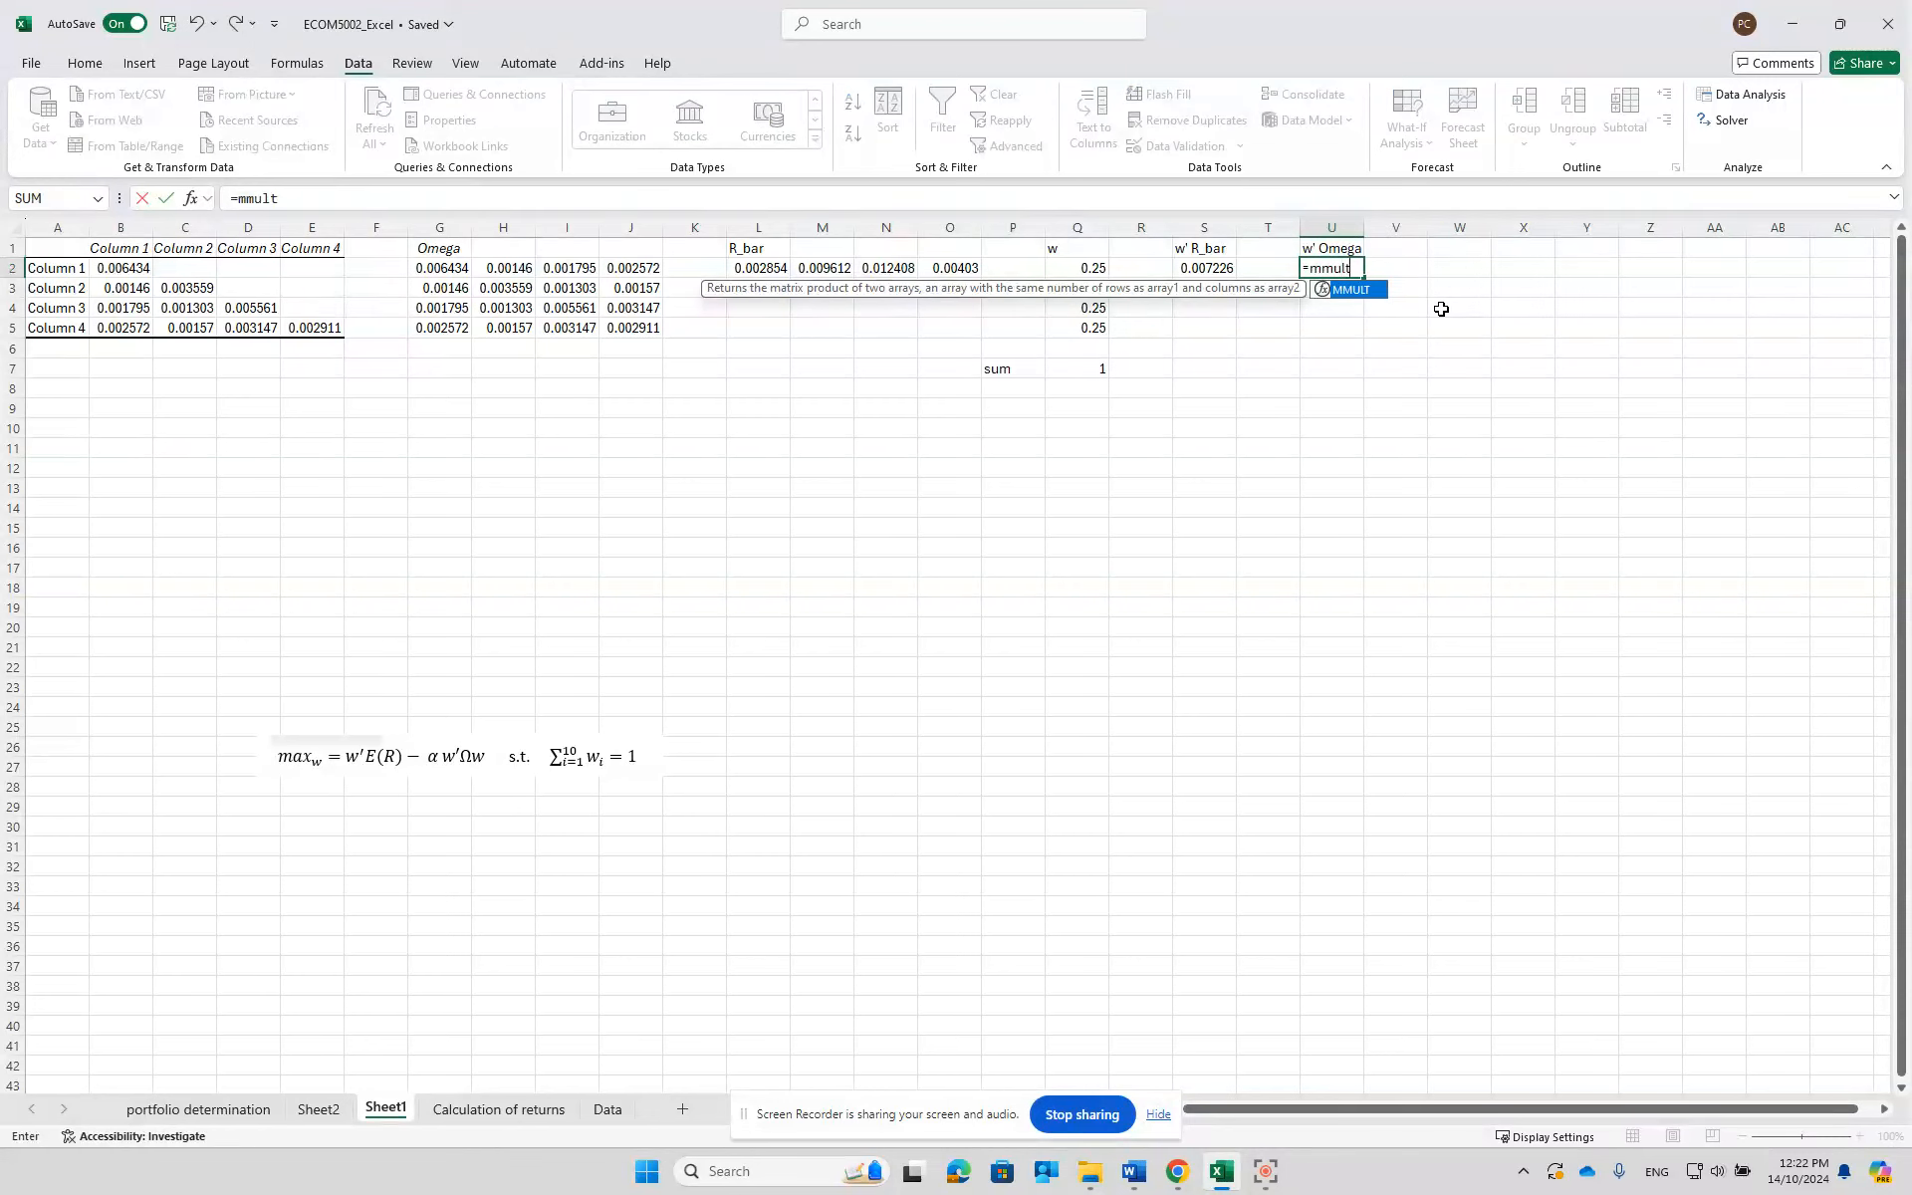
{"action": "type", "text": "("}
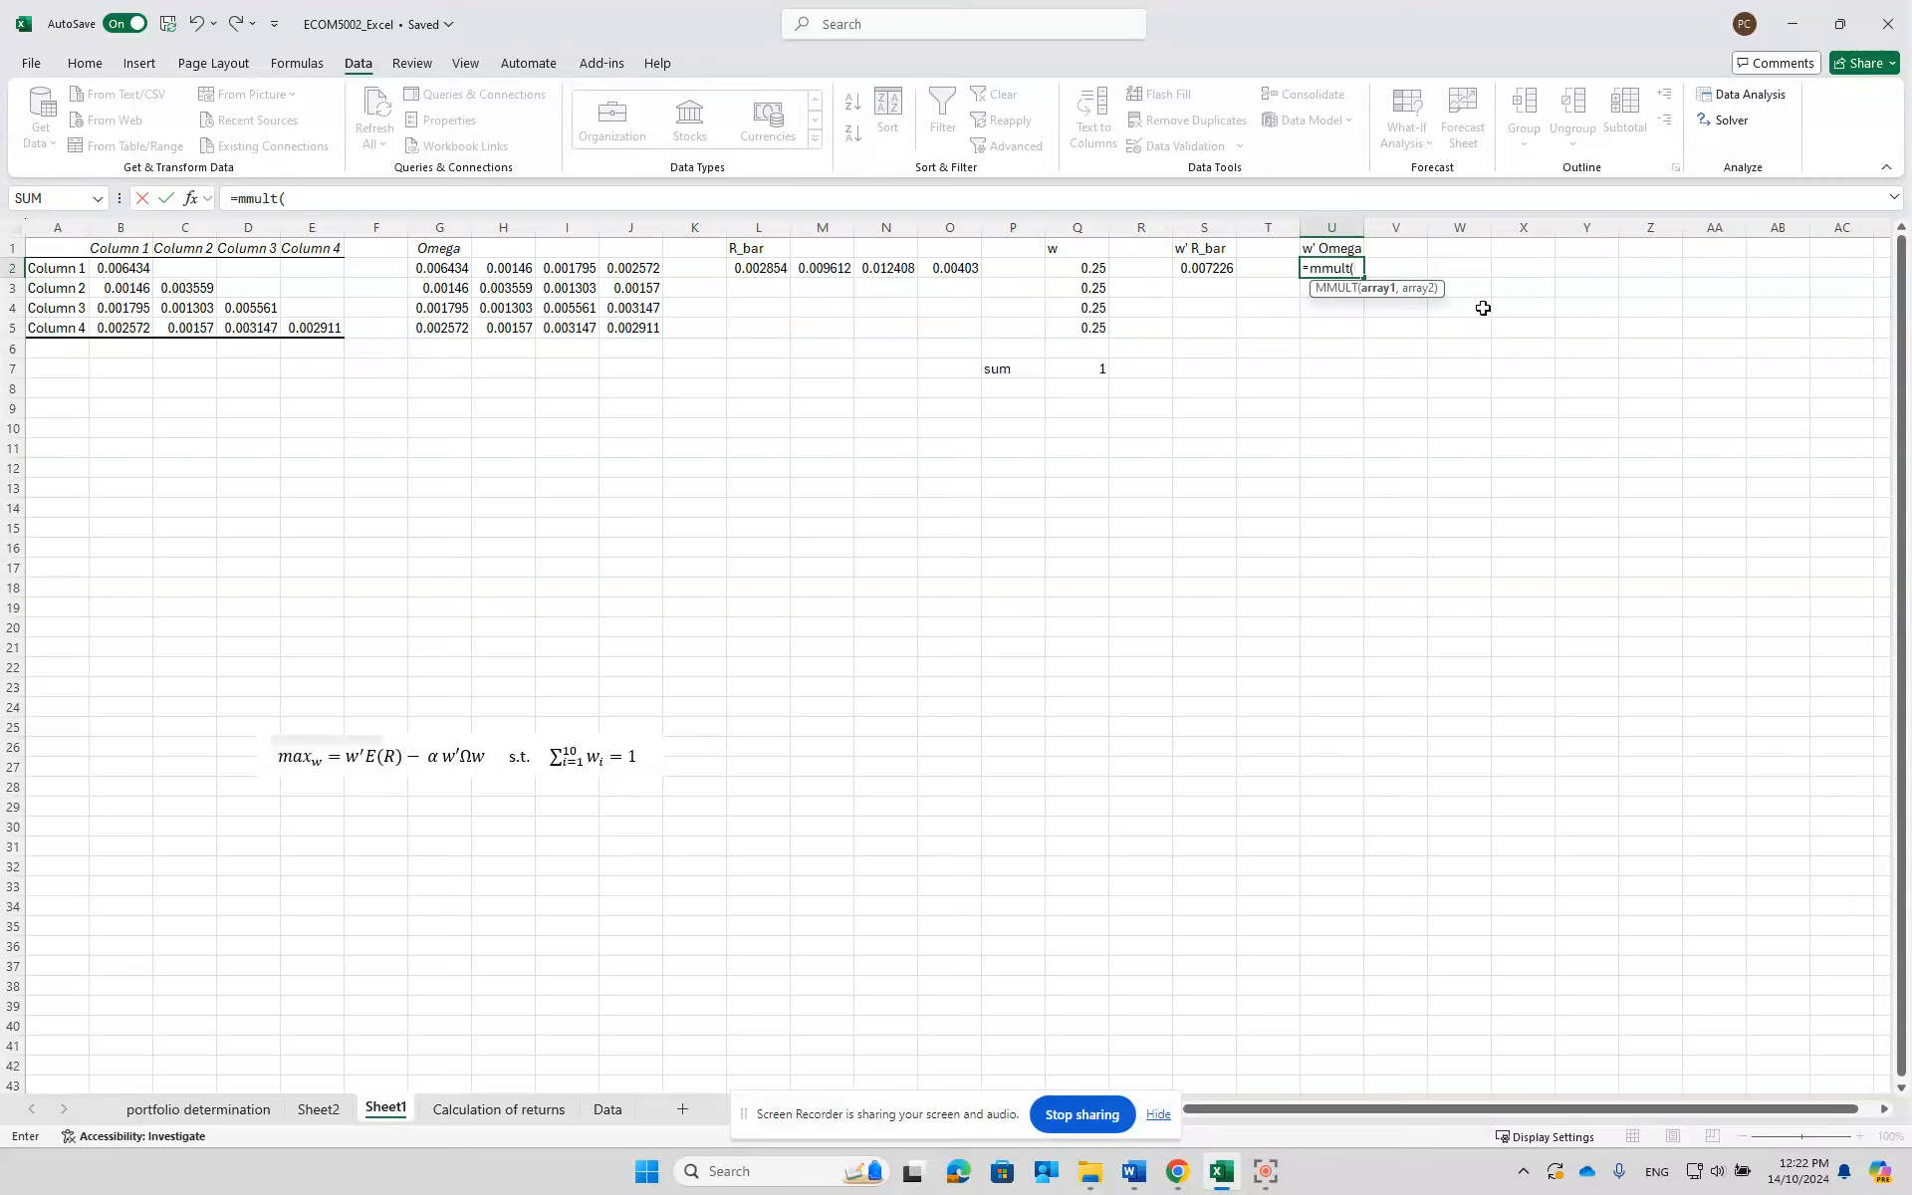
{"action": "type", "text": "tran"}
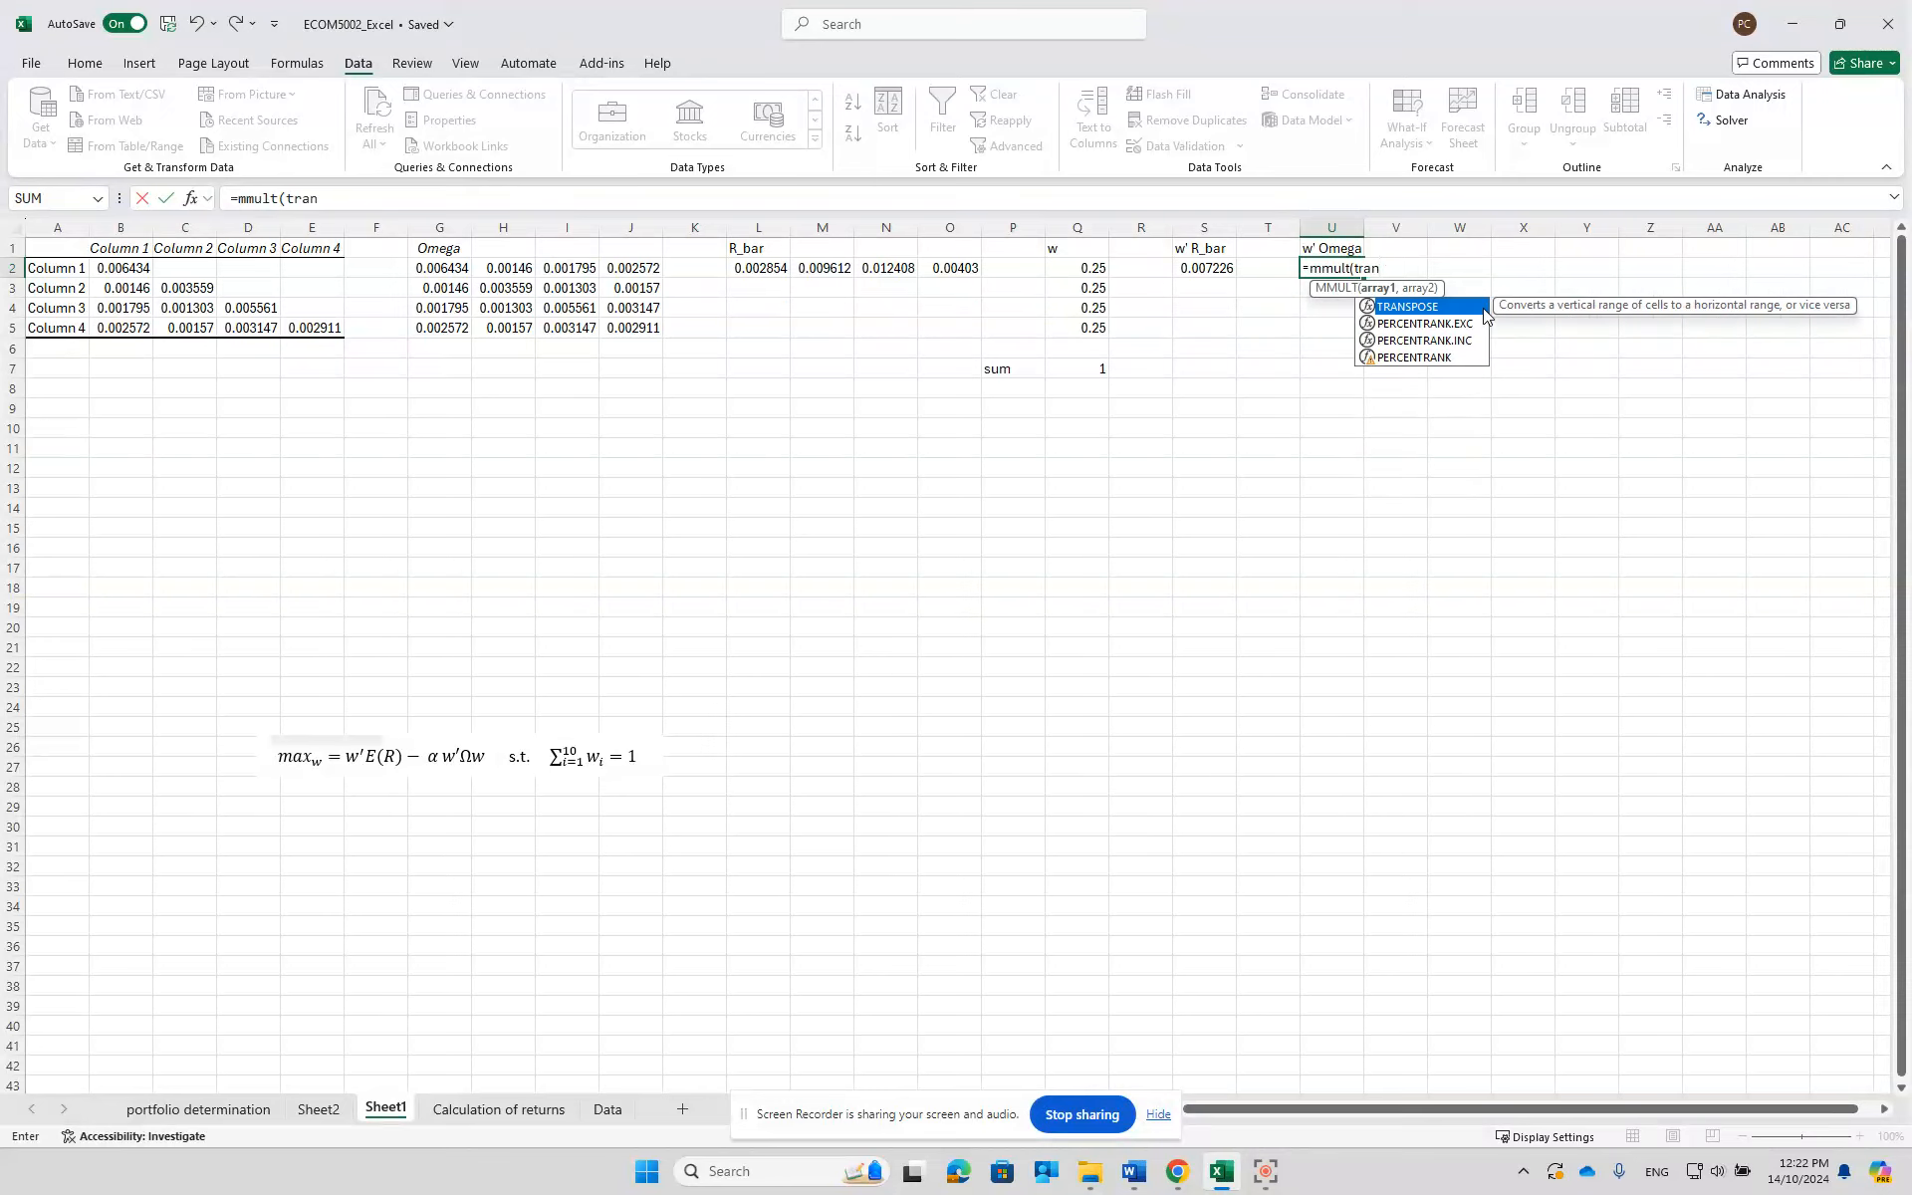
{"action": "type", "text": "pose("}
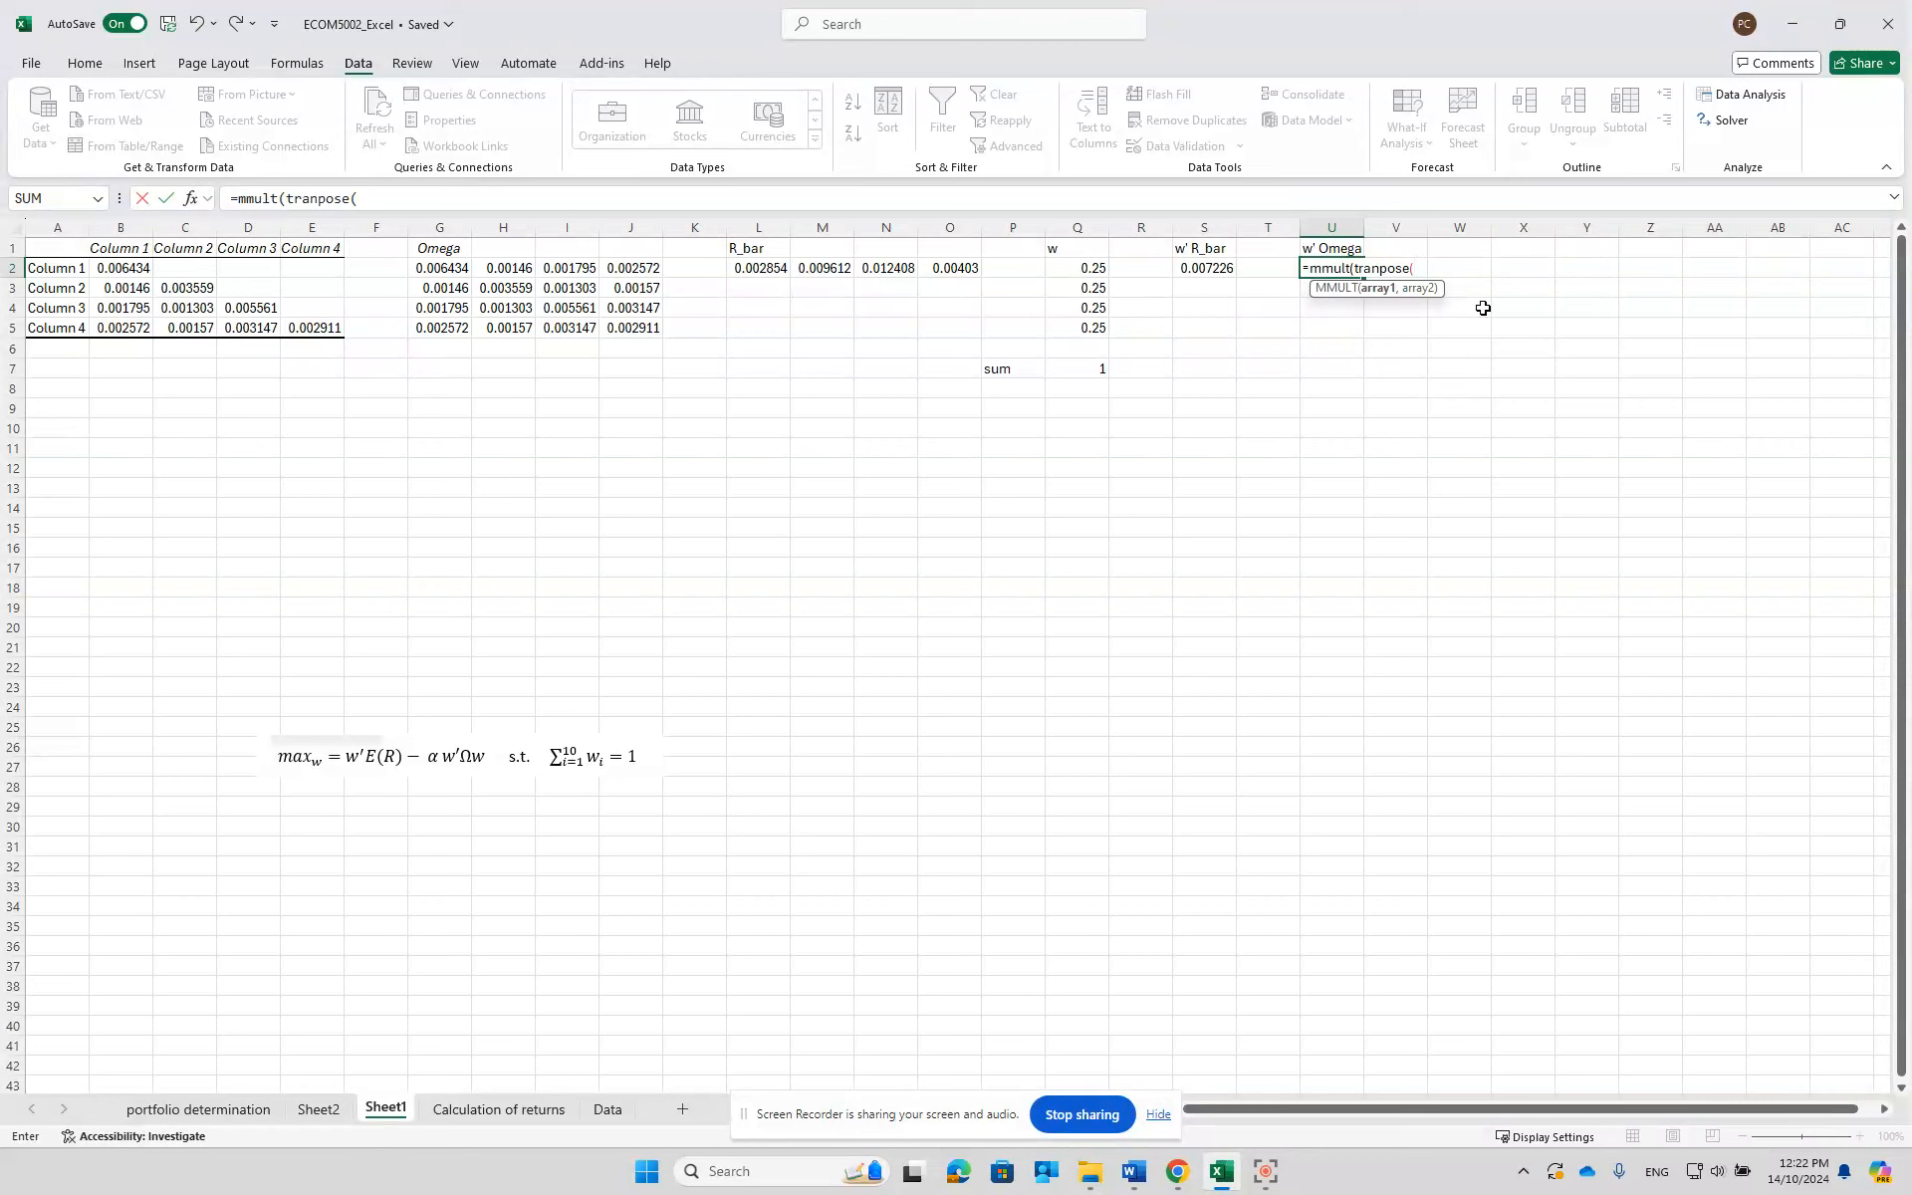
{"action": "left_click", "coordinate": [1089, 268]}
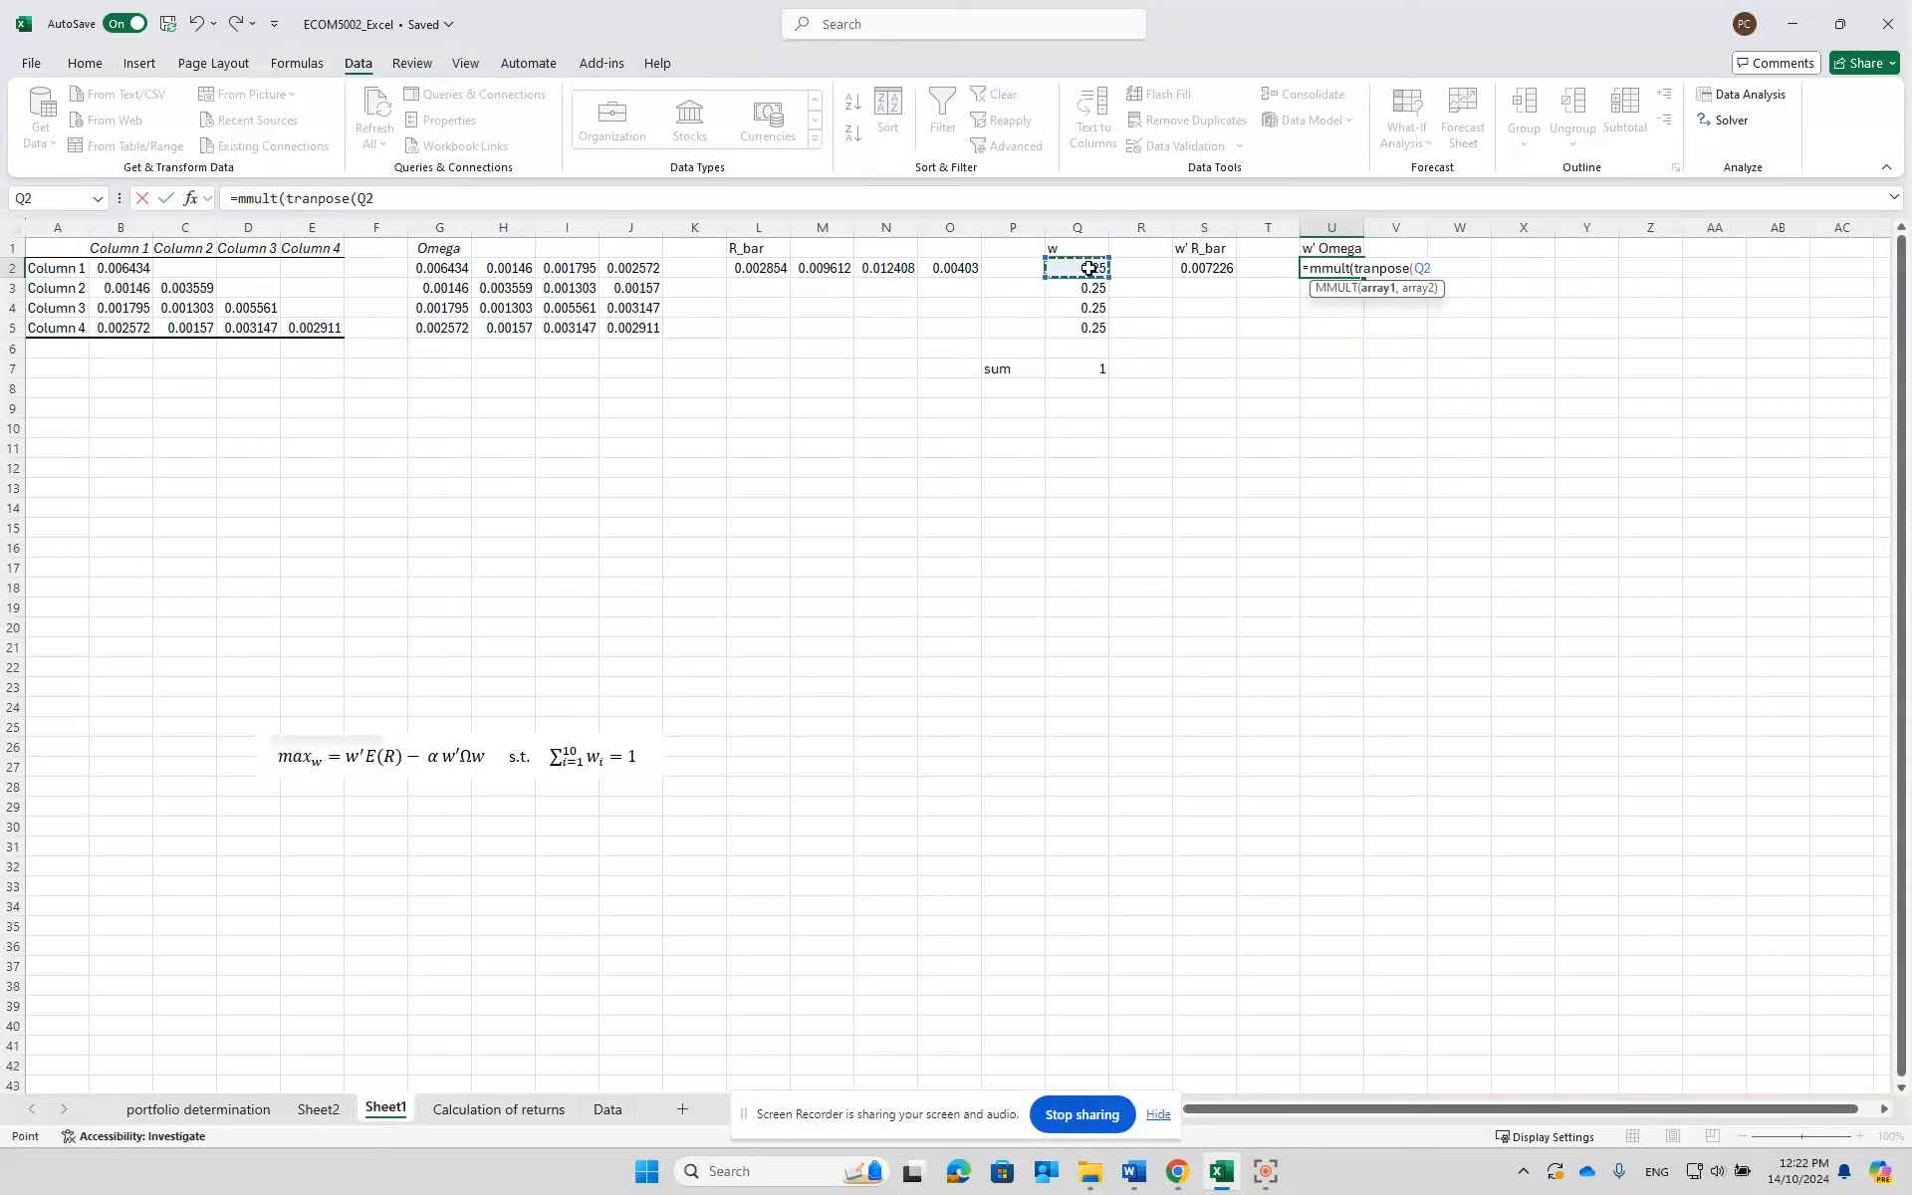
{"action": "left_click_drag", "start_coordinate": [1088, 268], "coordinate": [1091, 319]}
{"action": "type", "text": "),"}
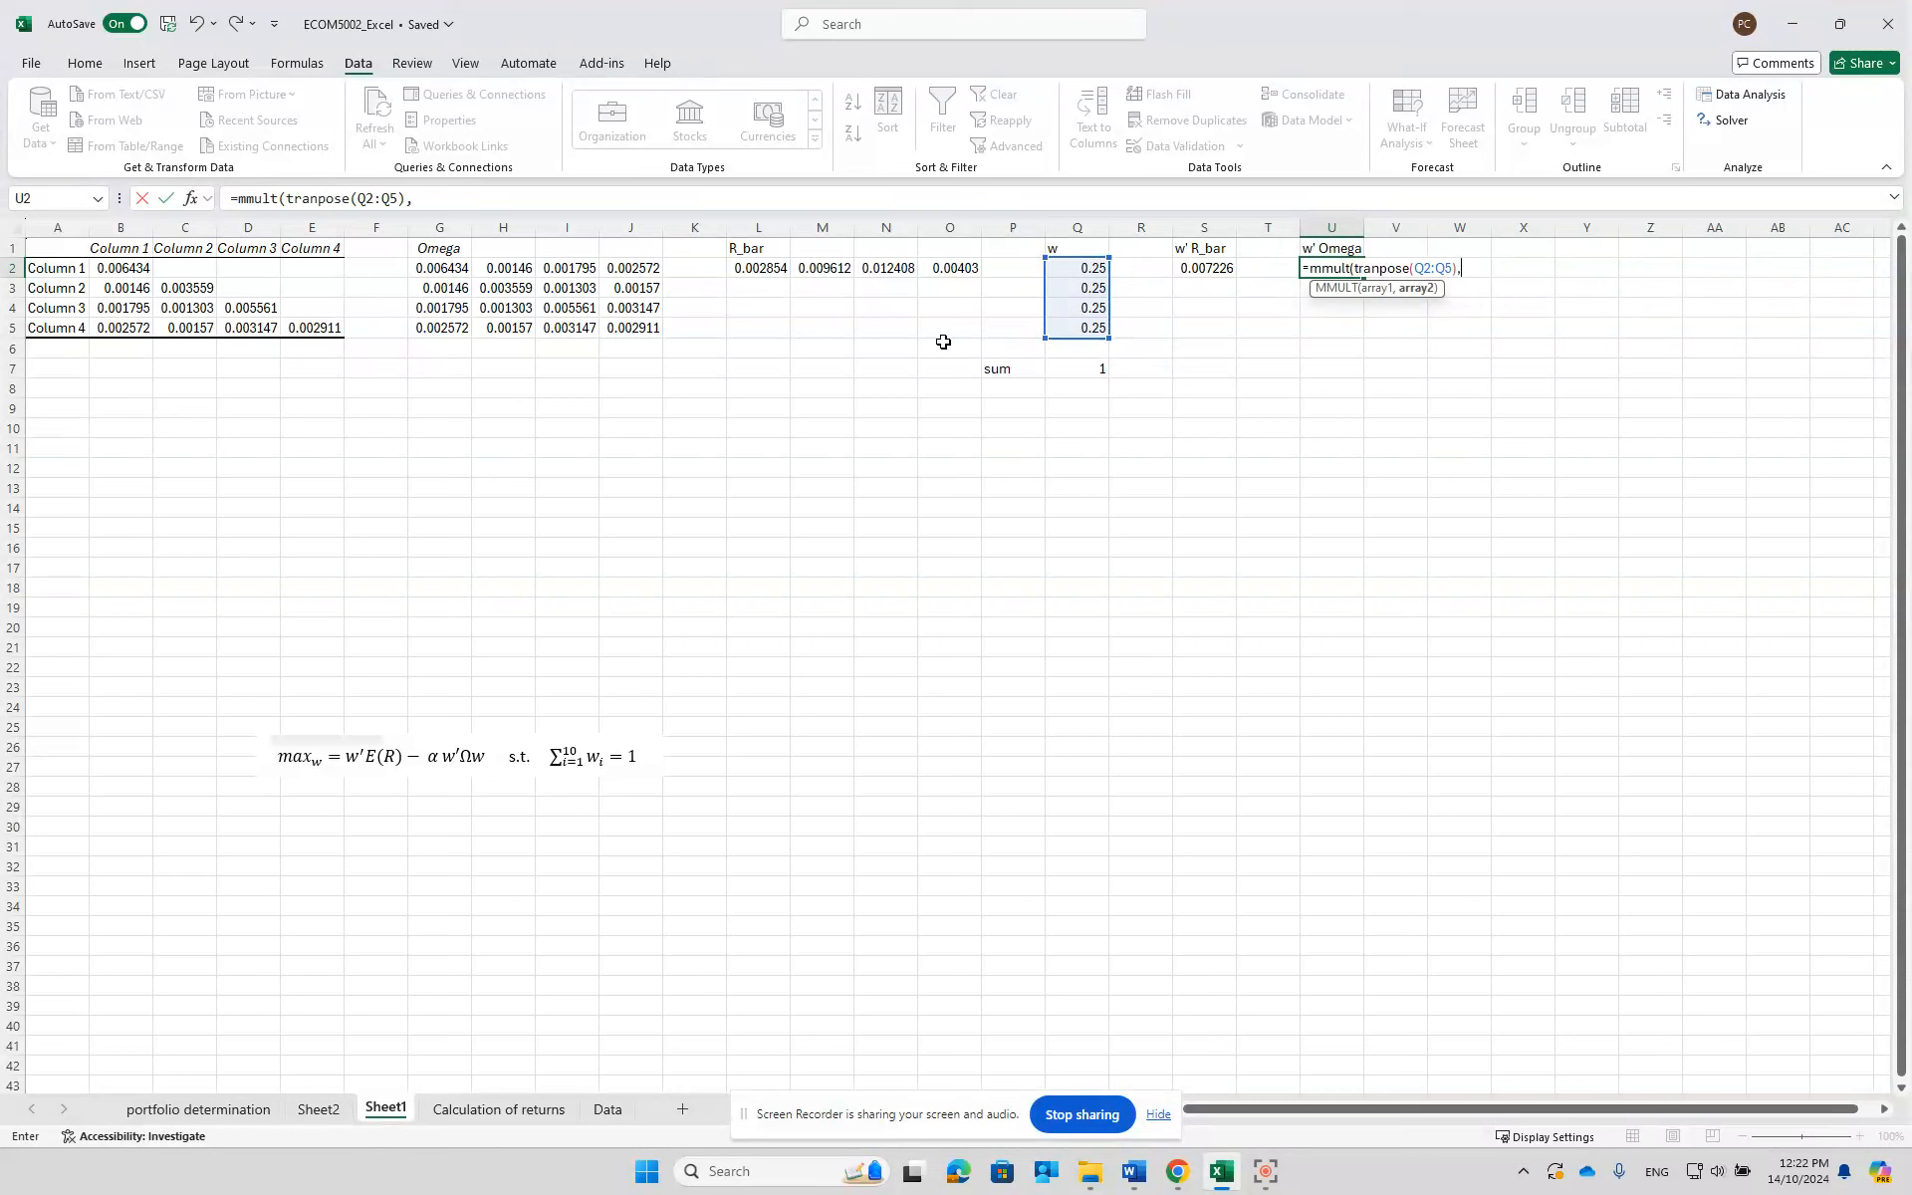
{"action": "left_click", "coordinate": [439, 267]}
{"action": "left_click_drag", "start_coordinate": [439, 266], "coordinate": [606, 327]}
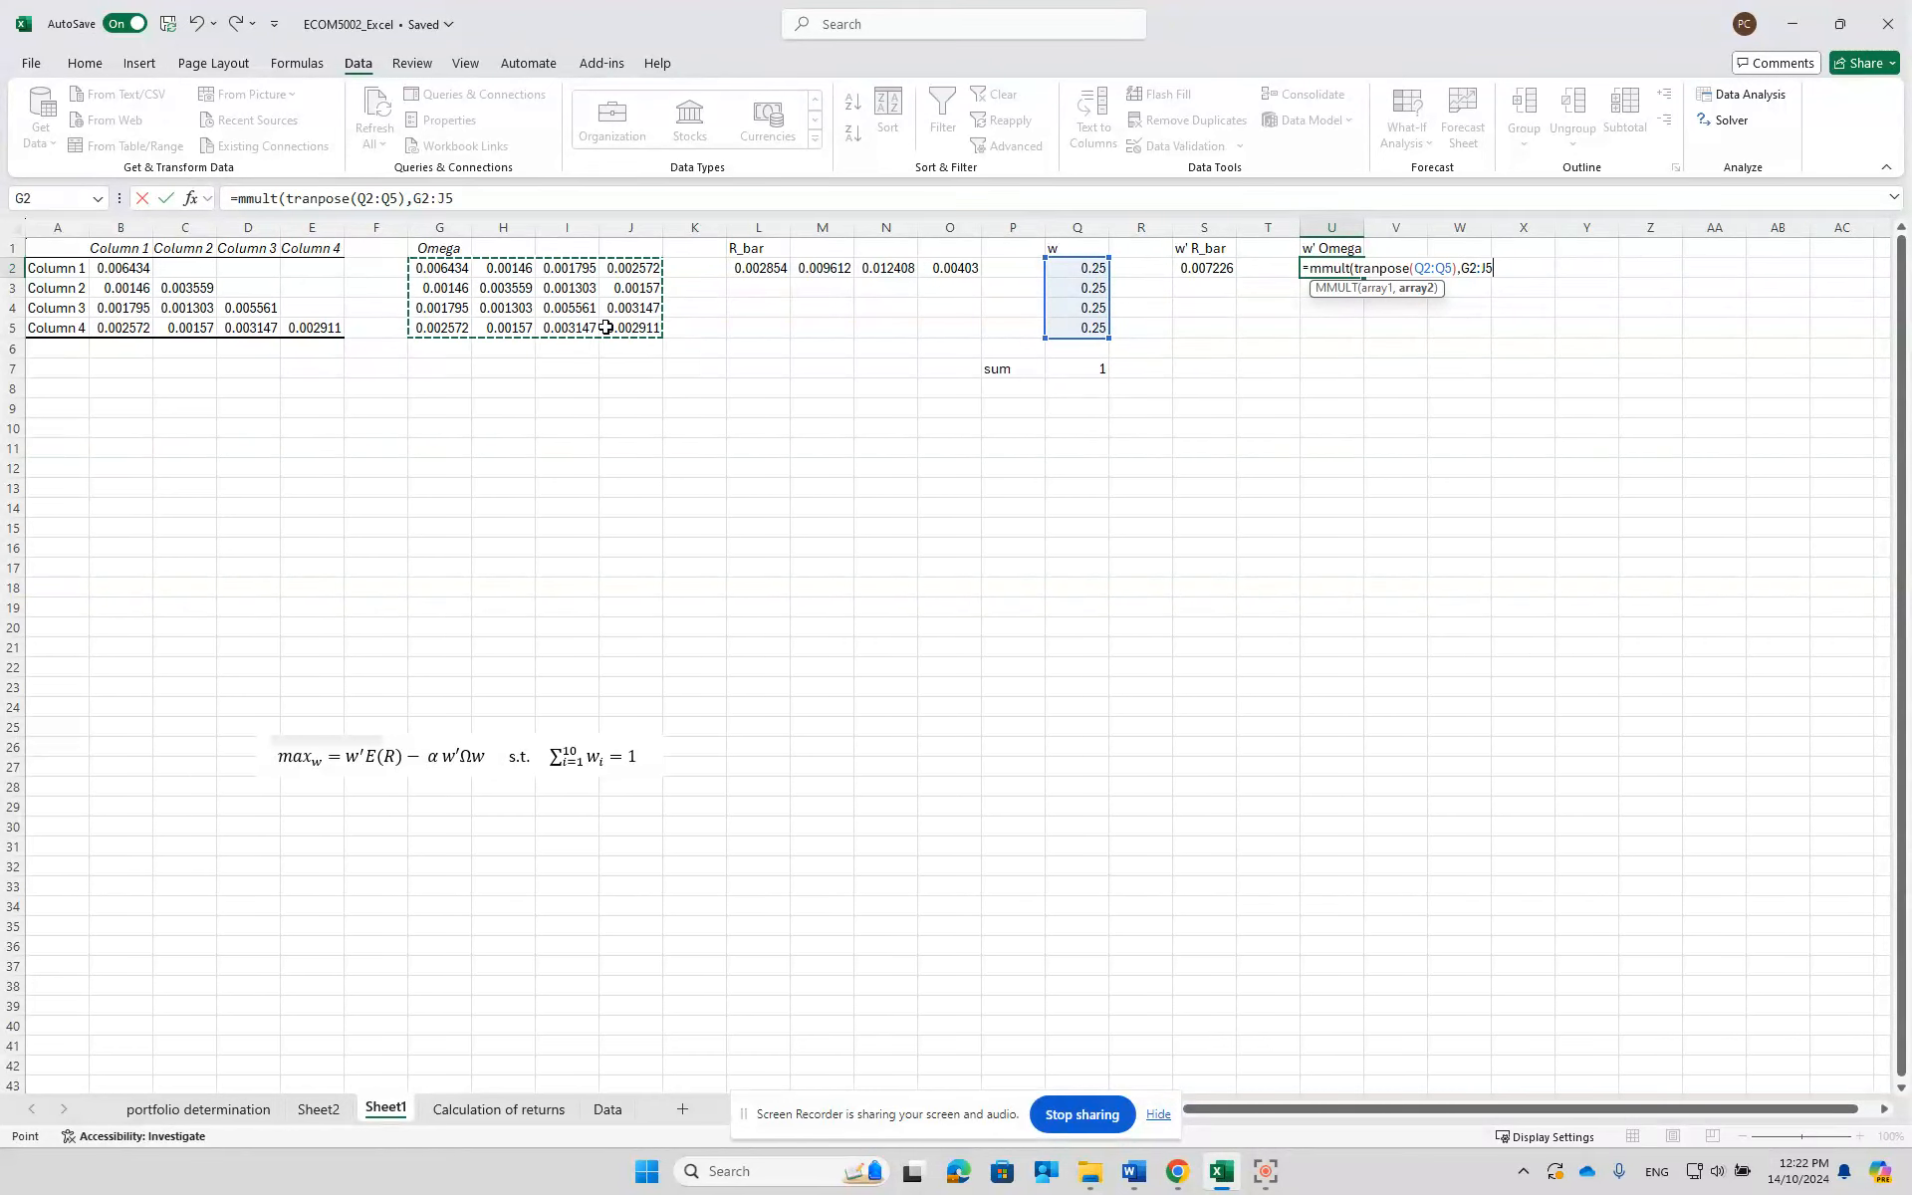
{"action": "type", "text": ")"}
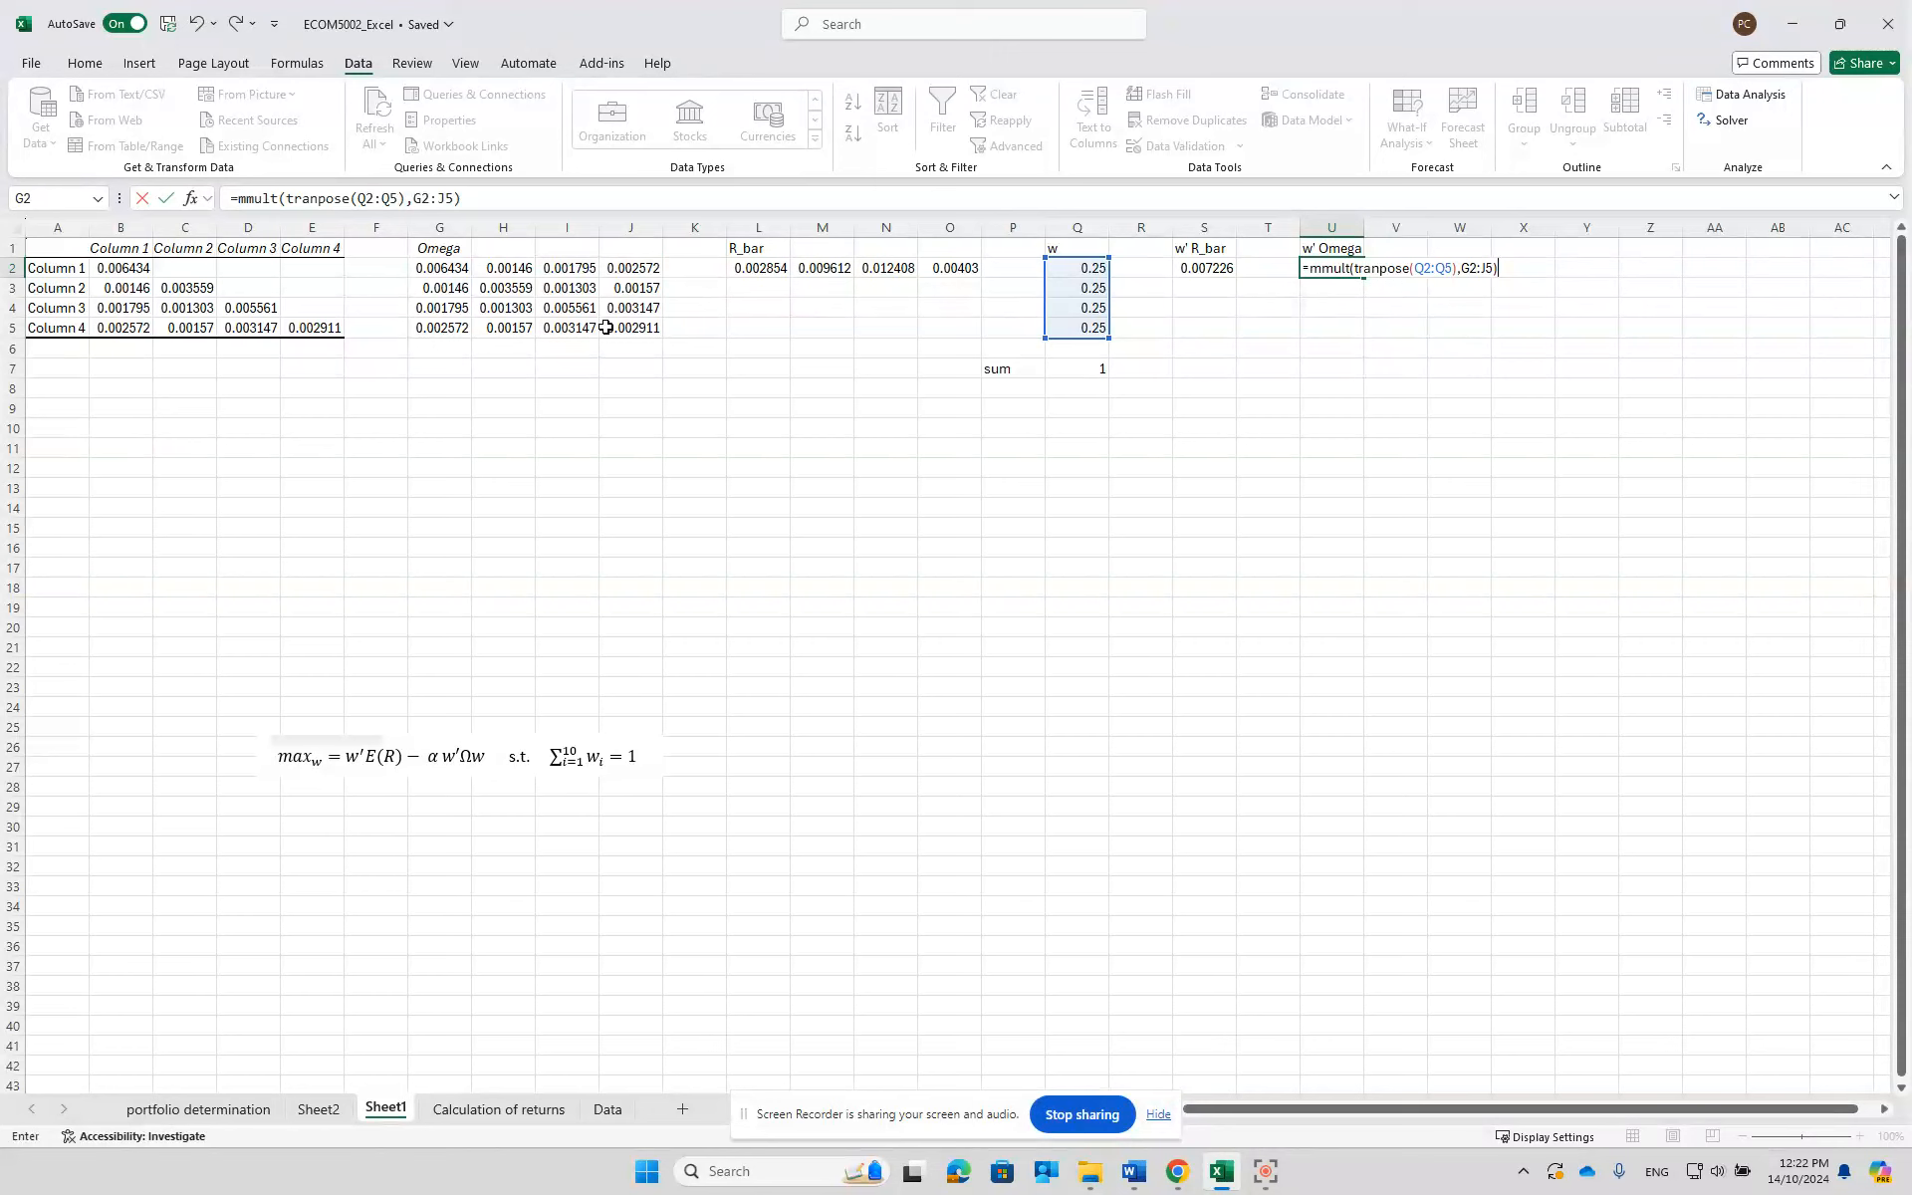
{"action": "key", "text": "Return"}
{"action": "key", "text": "Up"}
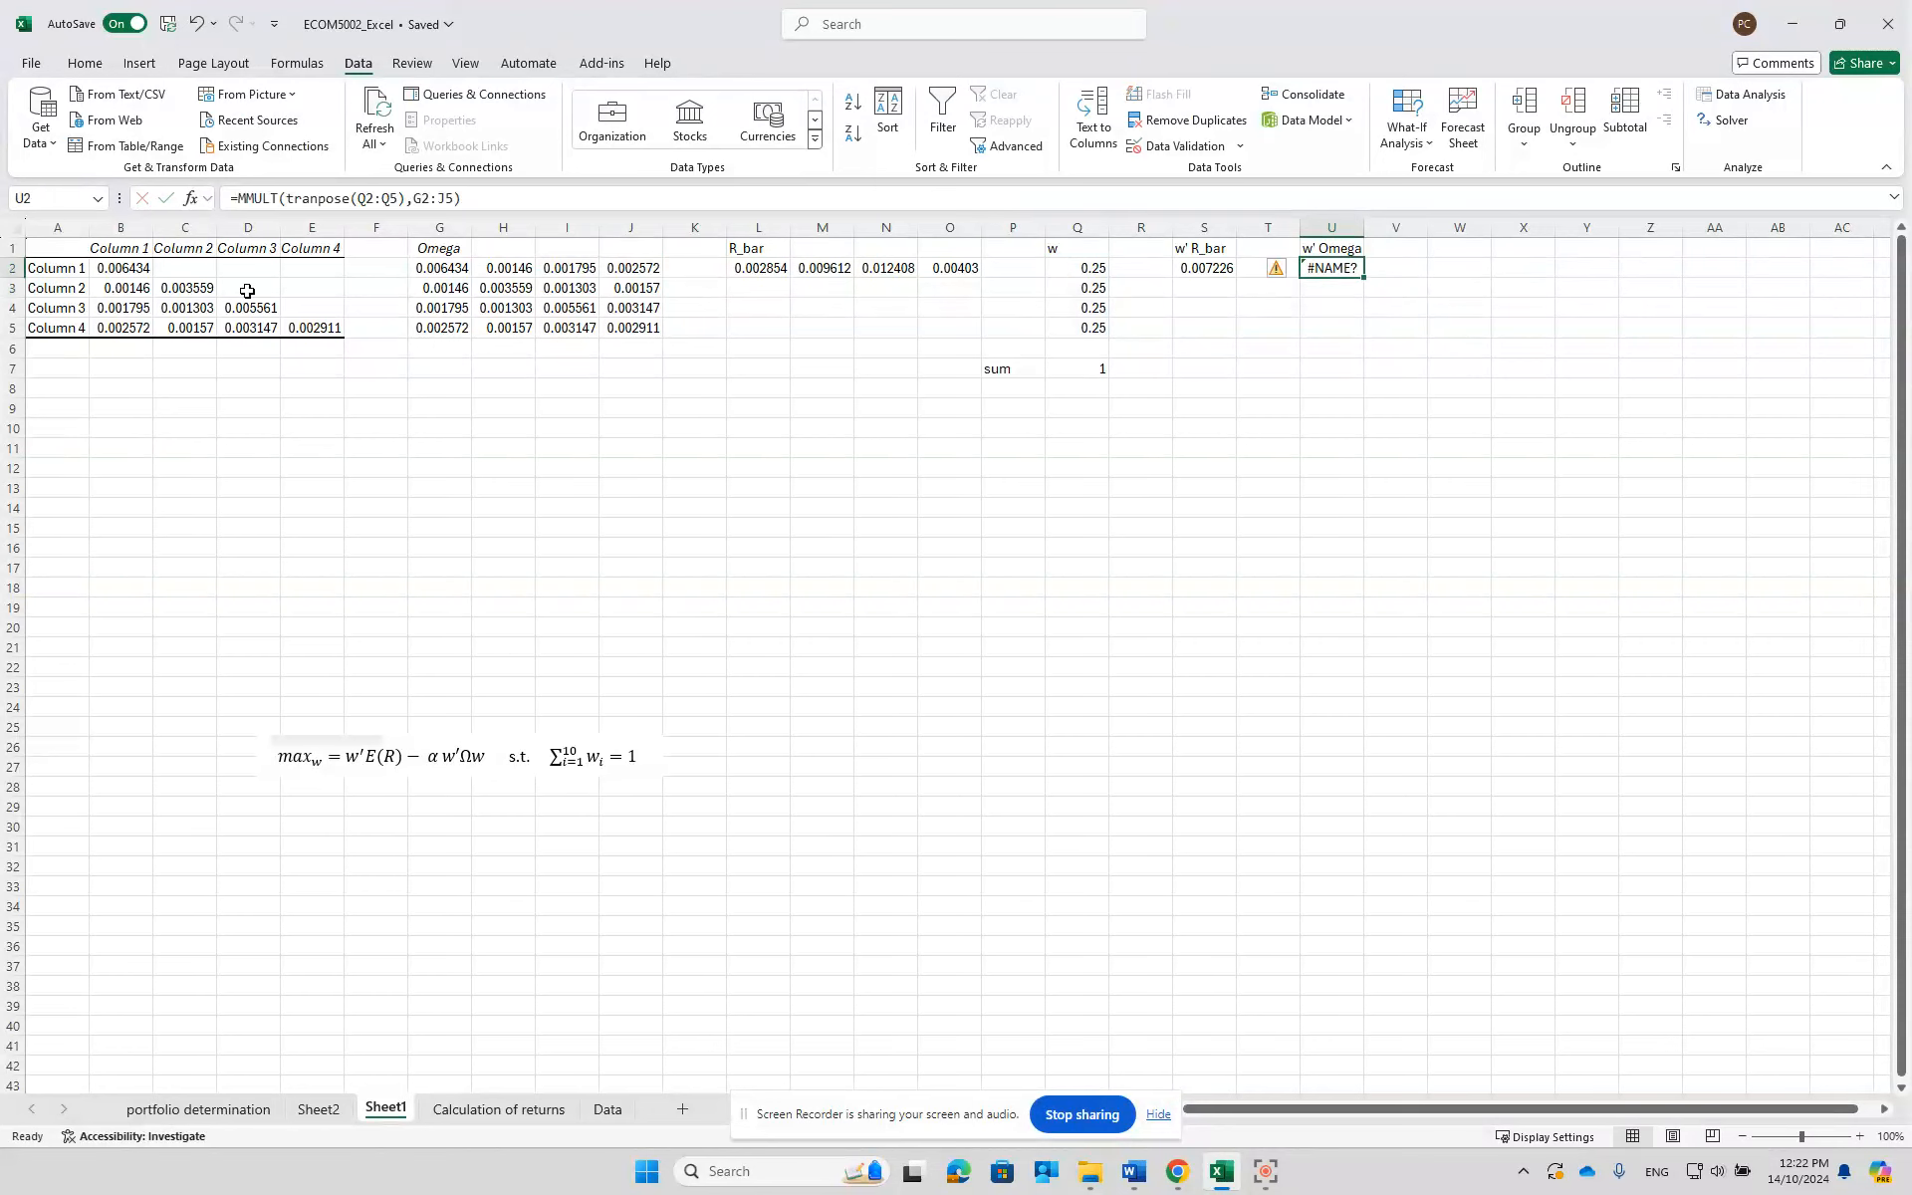
- Correct the misspelled function name in U2 so the formula reads =MMULT(TRANSPOSE(Q2:Q5),G2:J5)
{"action": "left_click", "coordinate": [319, 200]}
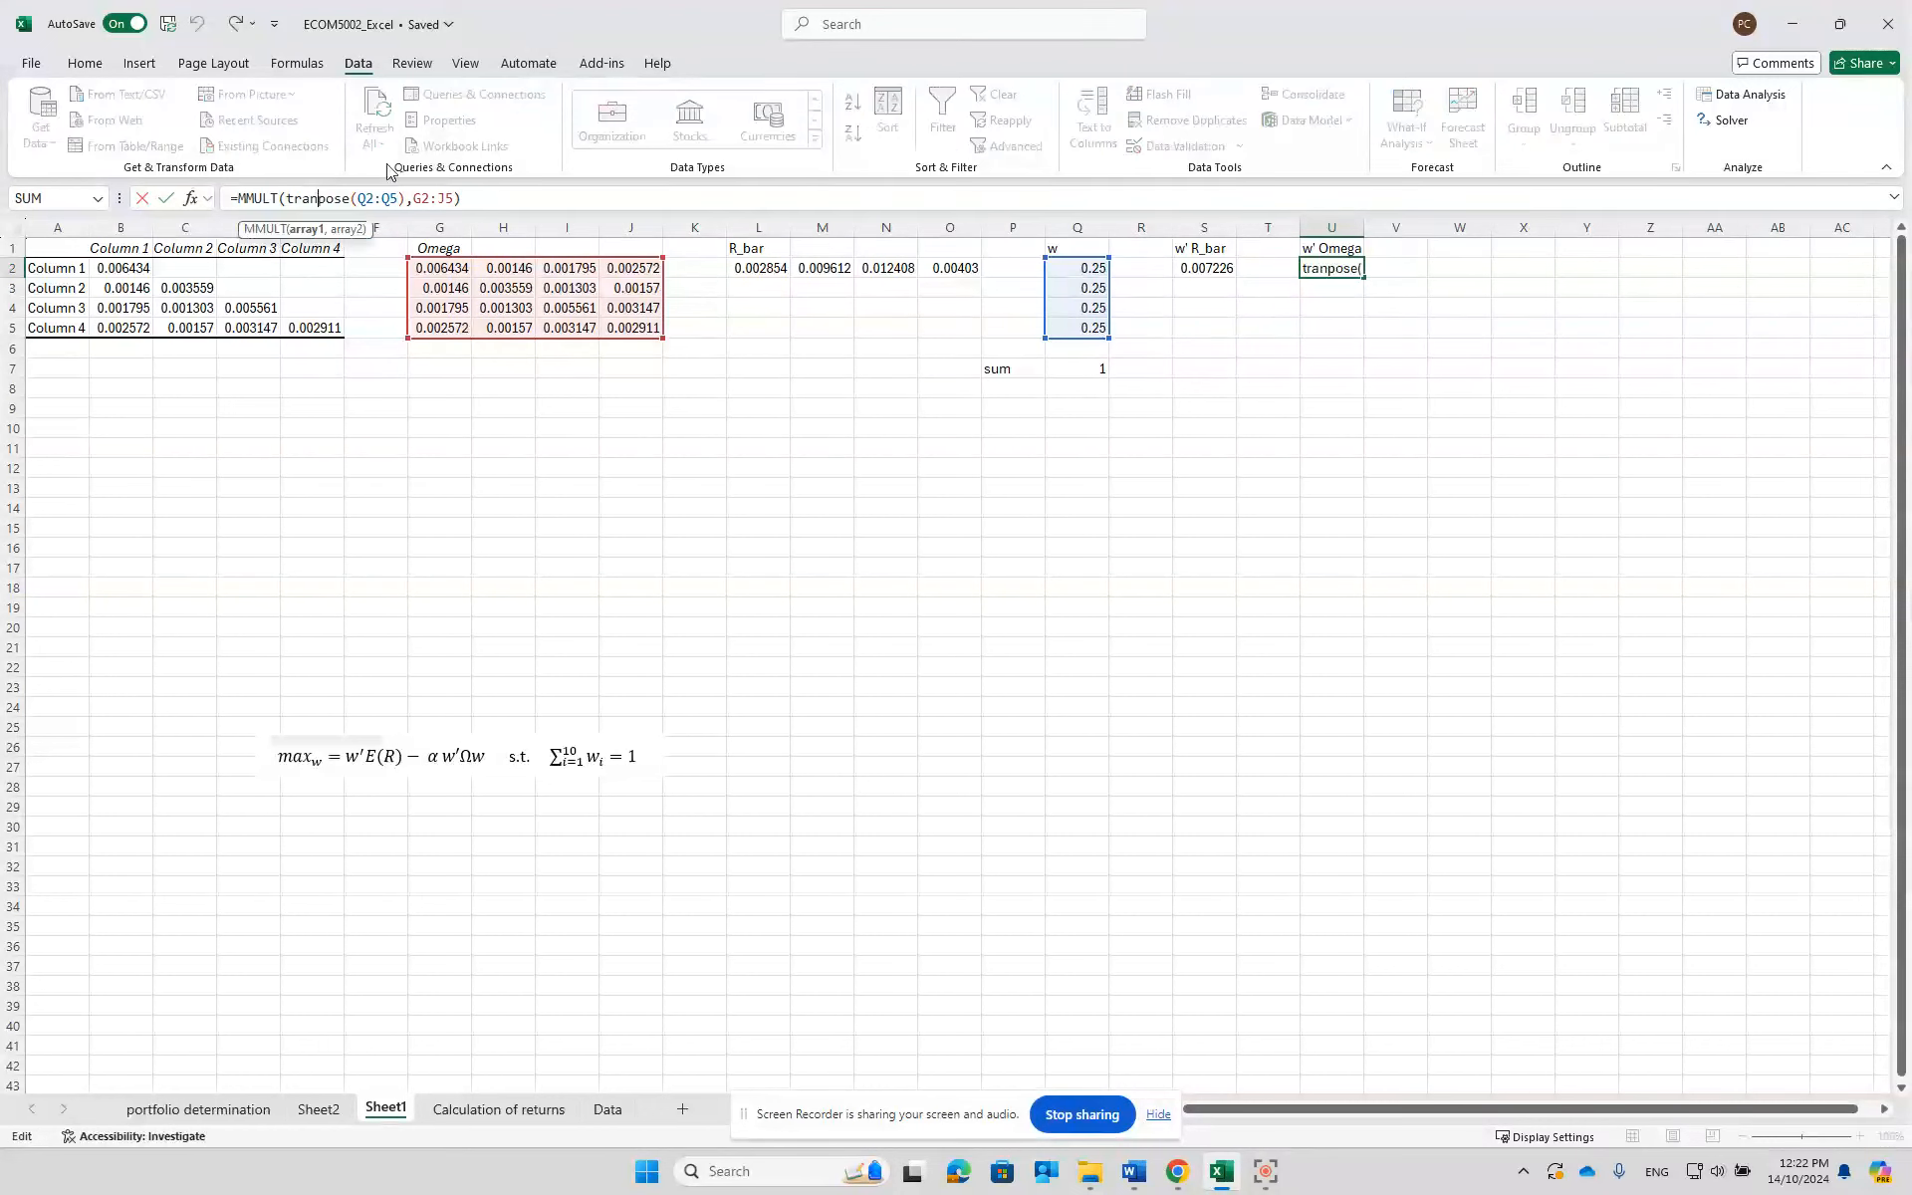
{"action": "type", "text": "s"}
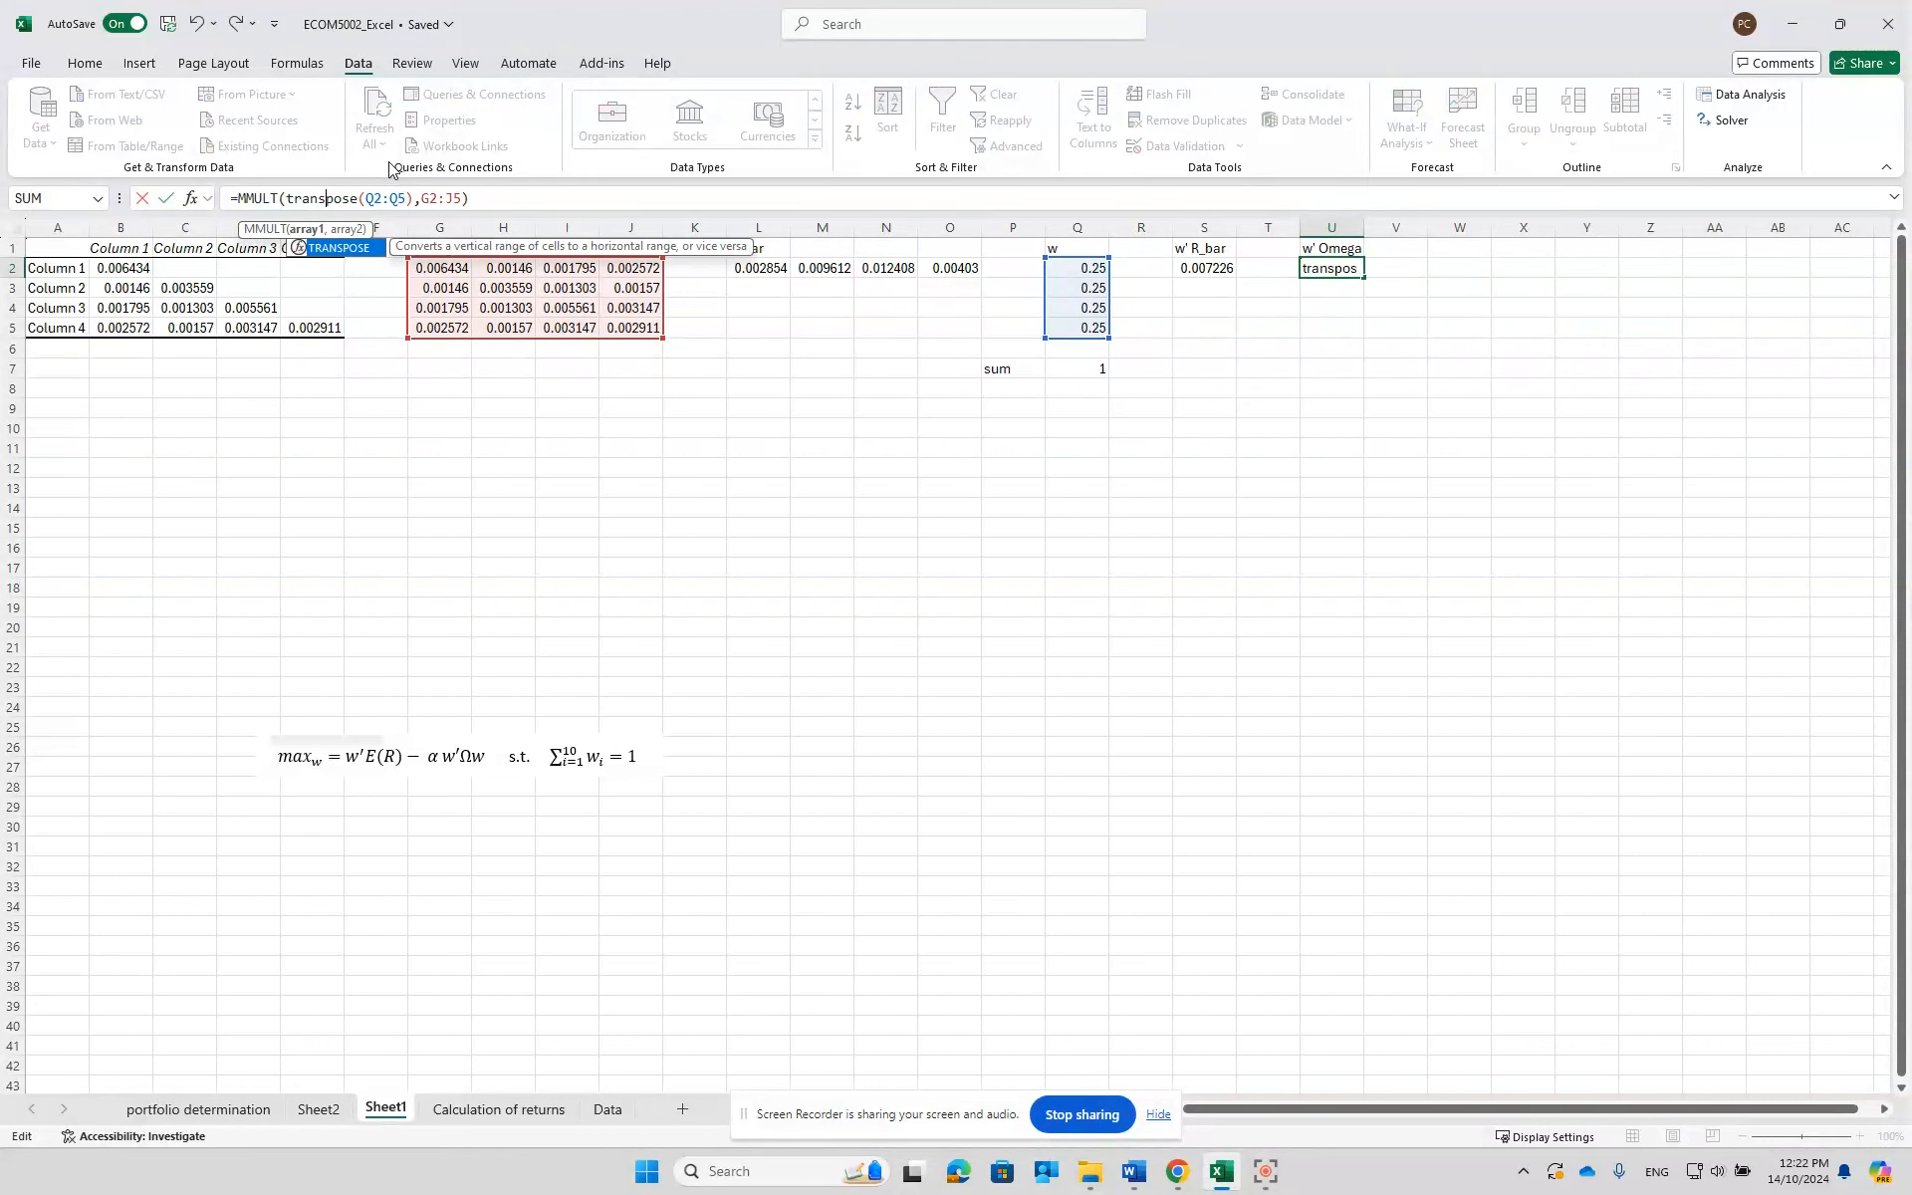
{"action": "key", "text": "Return"}
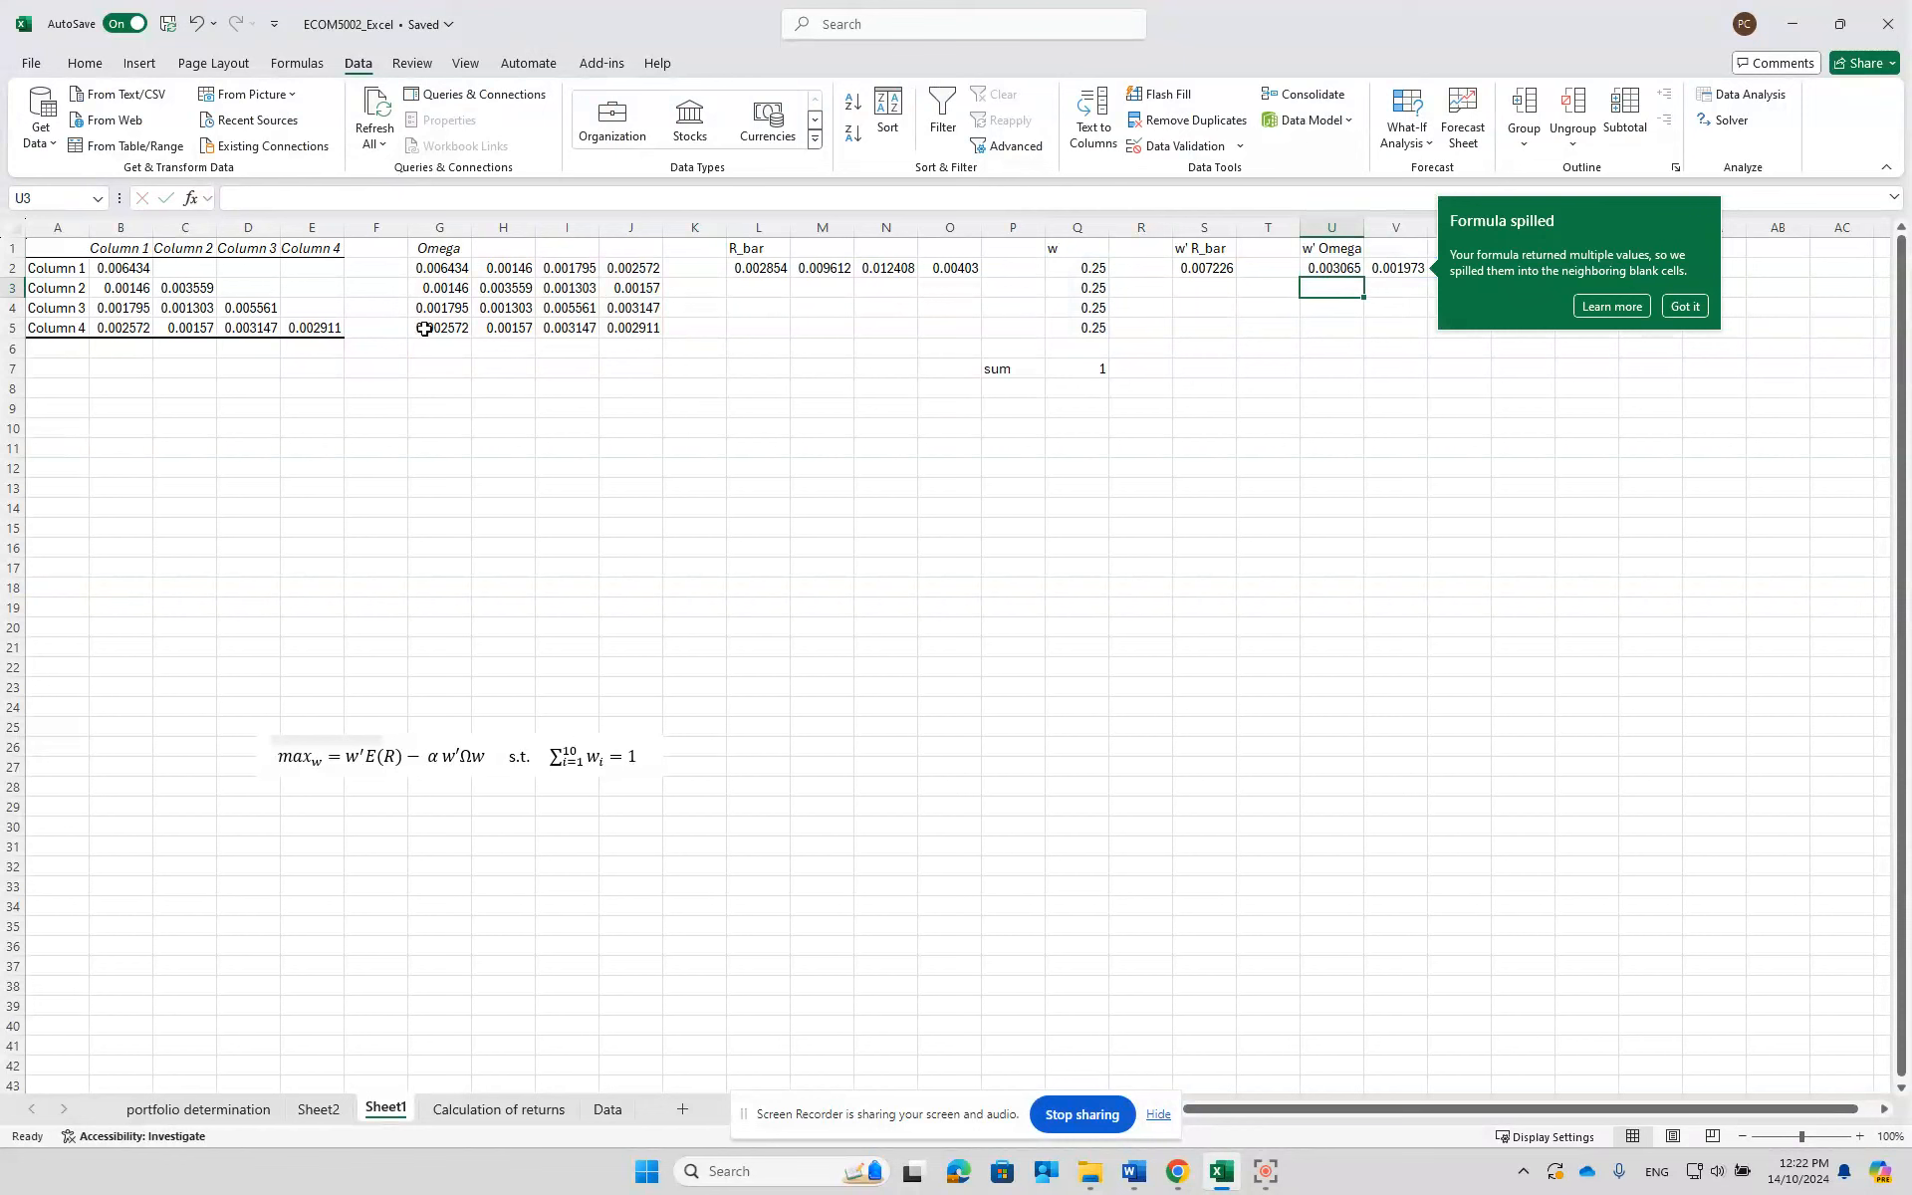
{"action": "left_click", "coordinate": [1316, 408]}
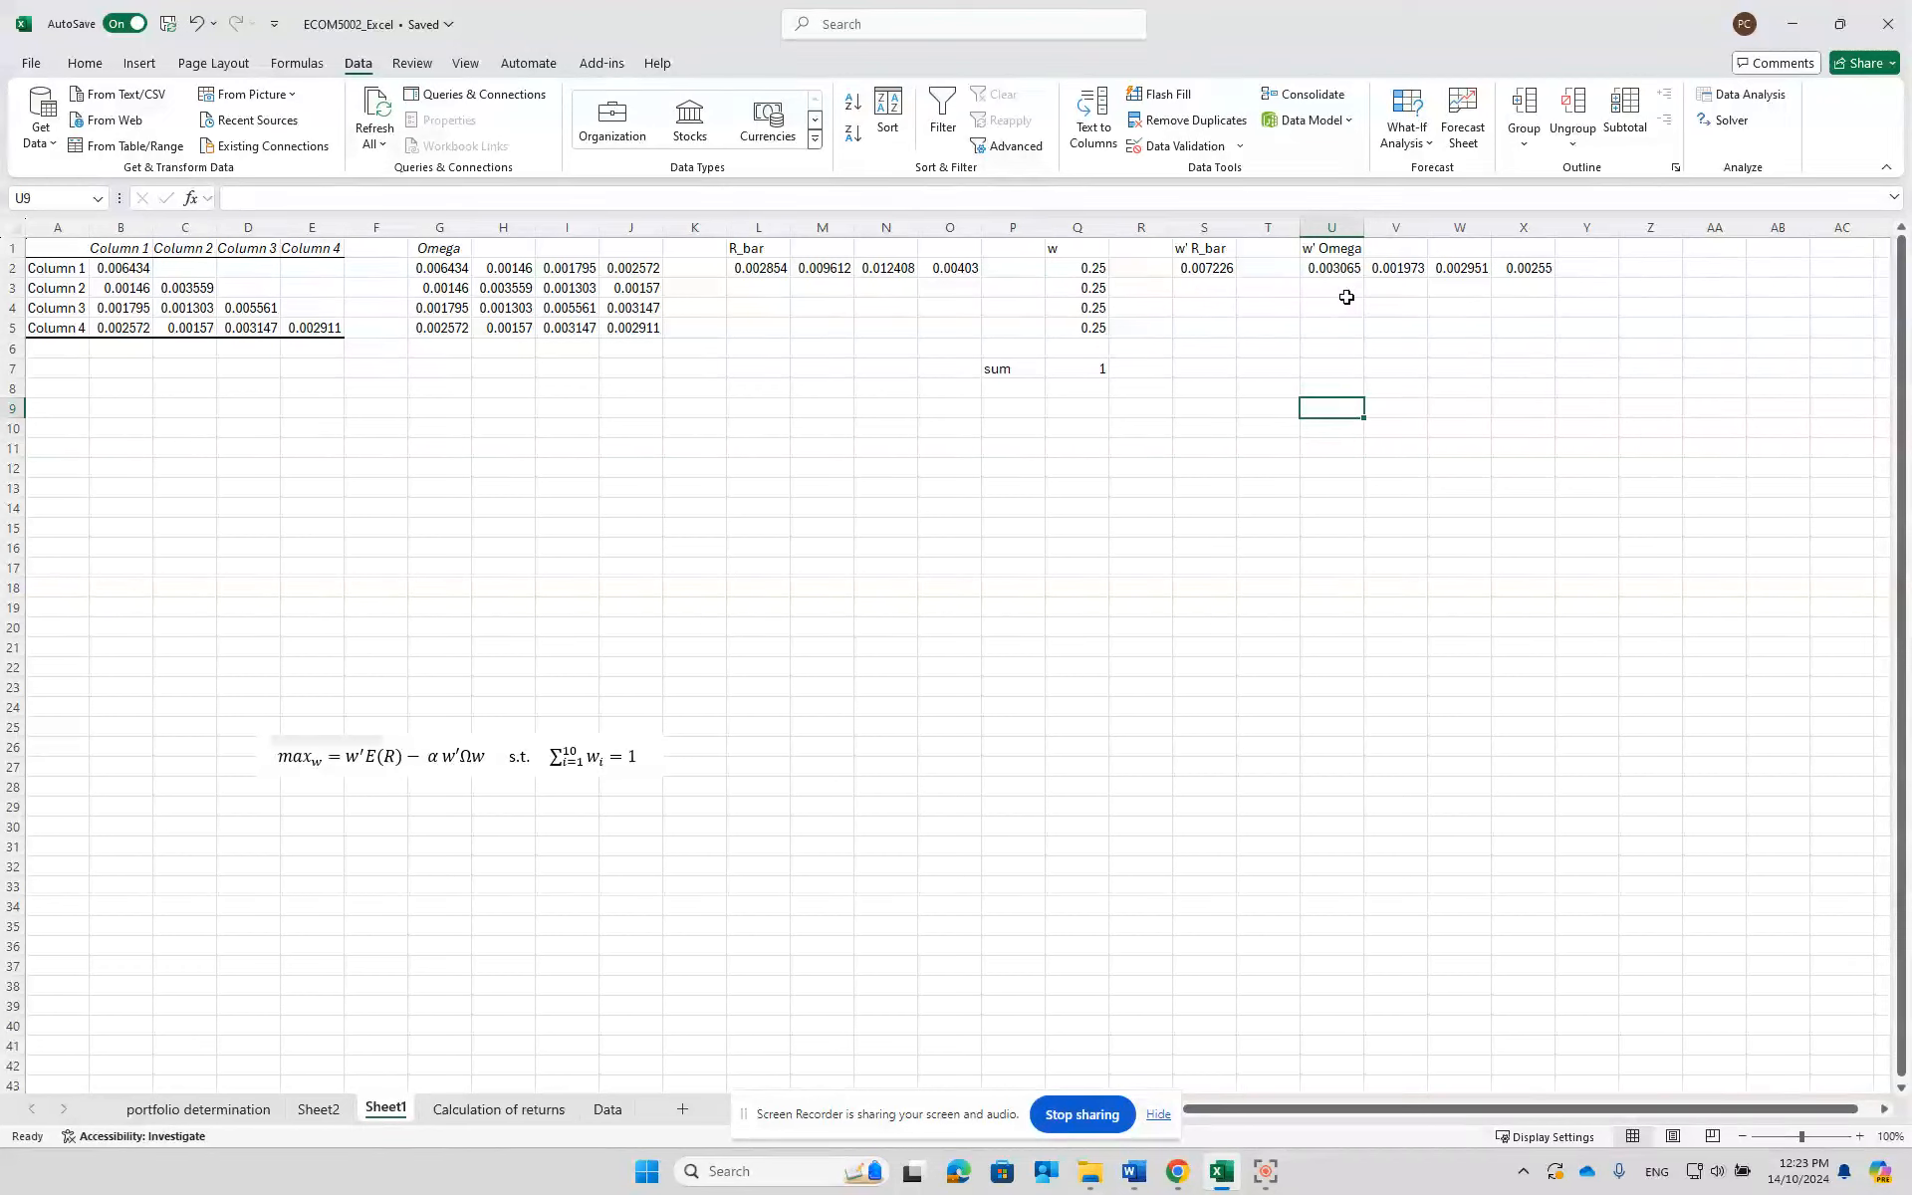
- Add the heading w'Omega w in Y1 and begin a formula in Z2
{"action": "left_click", "coordinate": [1606, 247]}
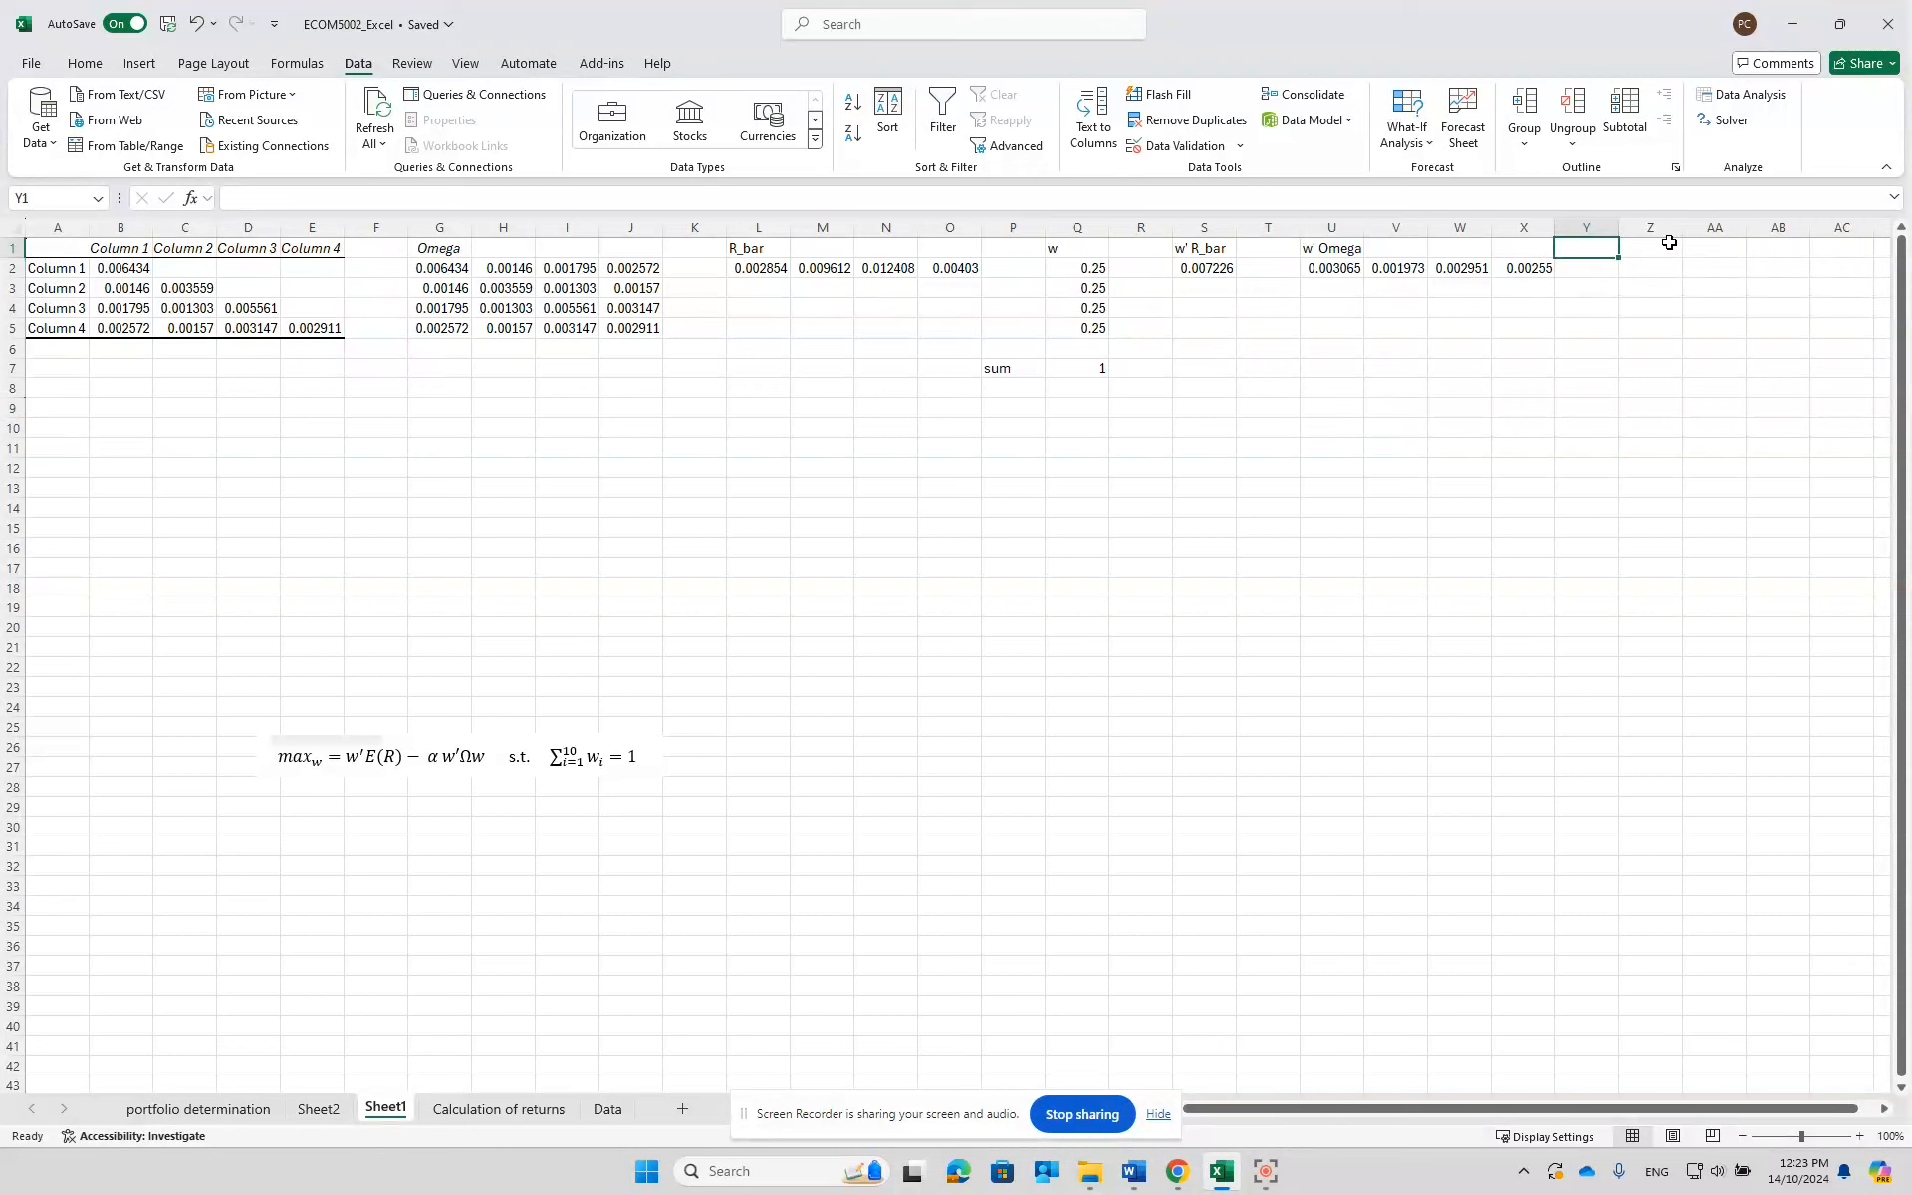
{"action": "type", "text": "w"}
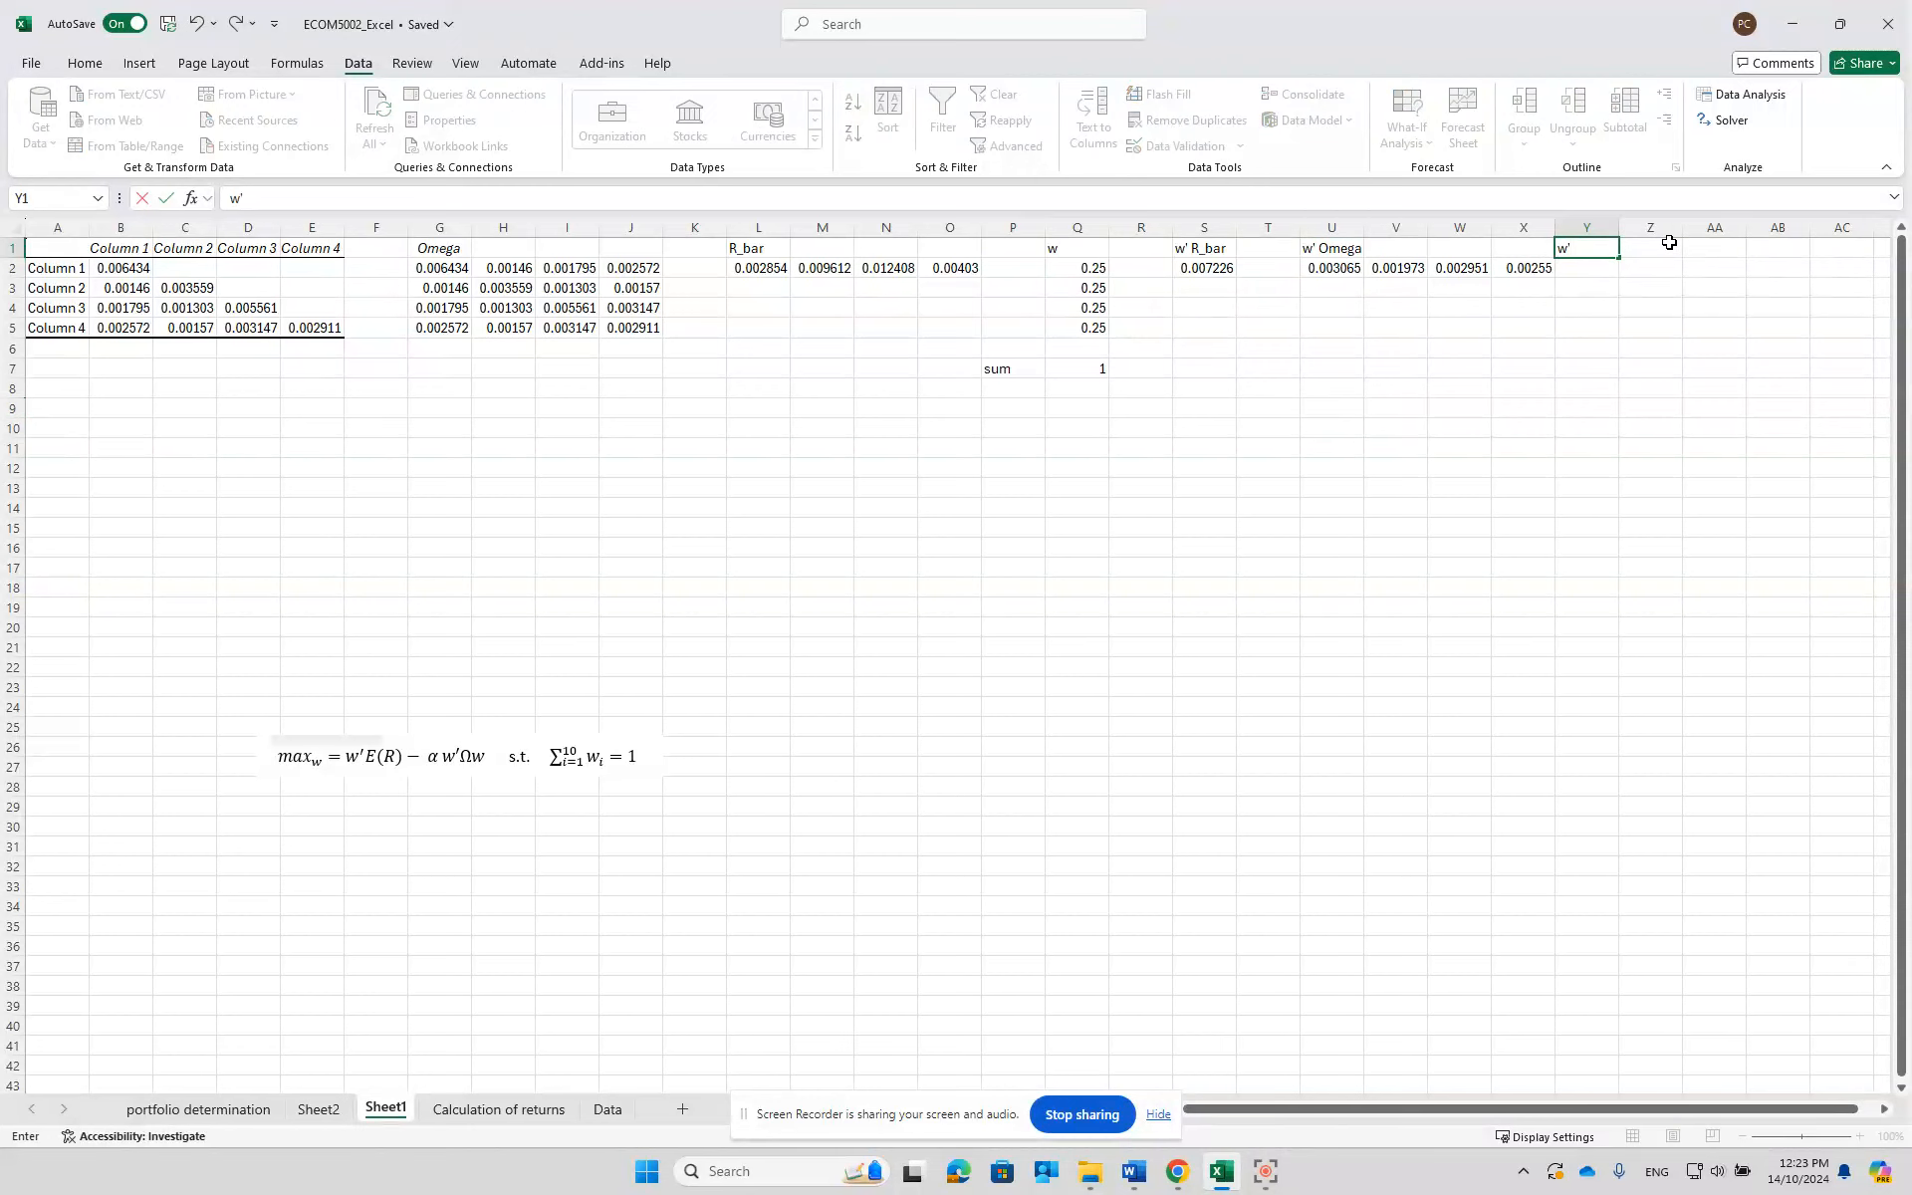
{"action": "type", "text": "'Omega w"}
{"action": "key", "text": "Return"}
{"action": "key", "text": "Right"}
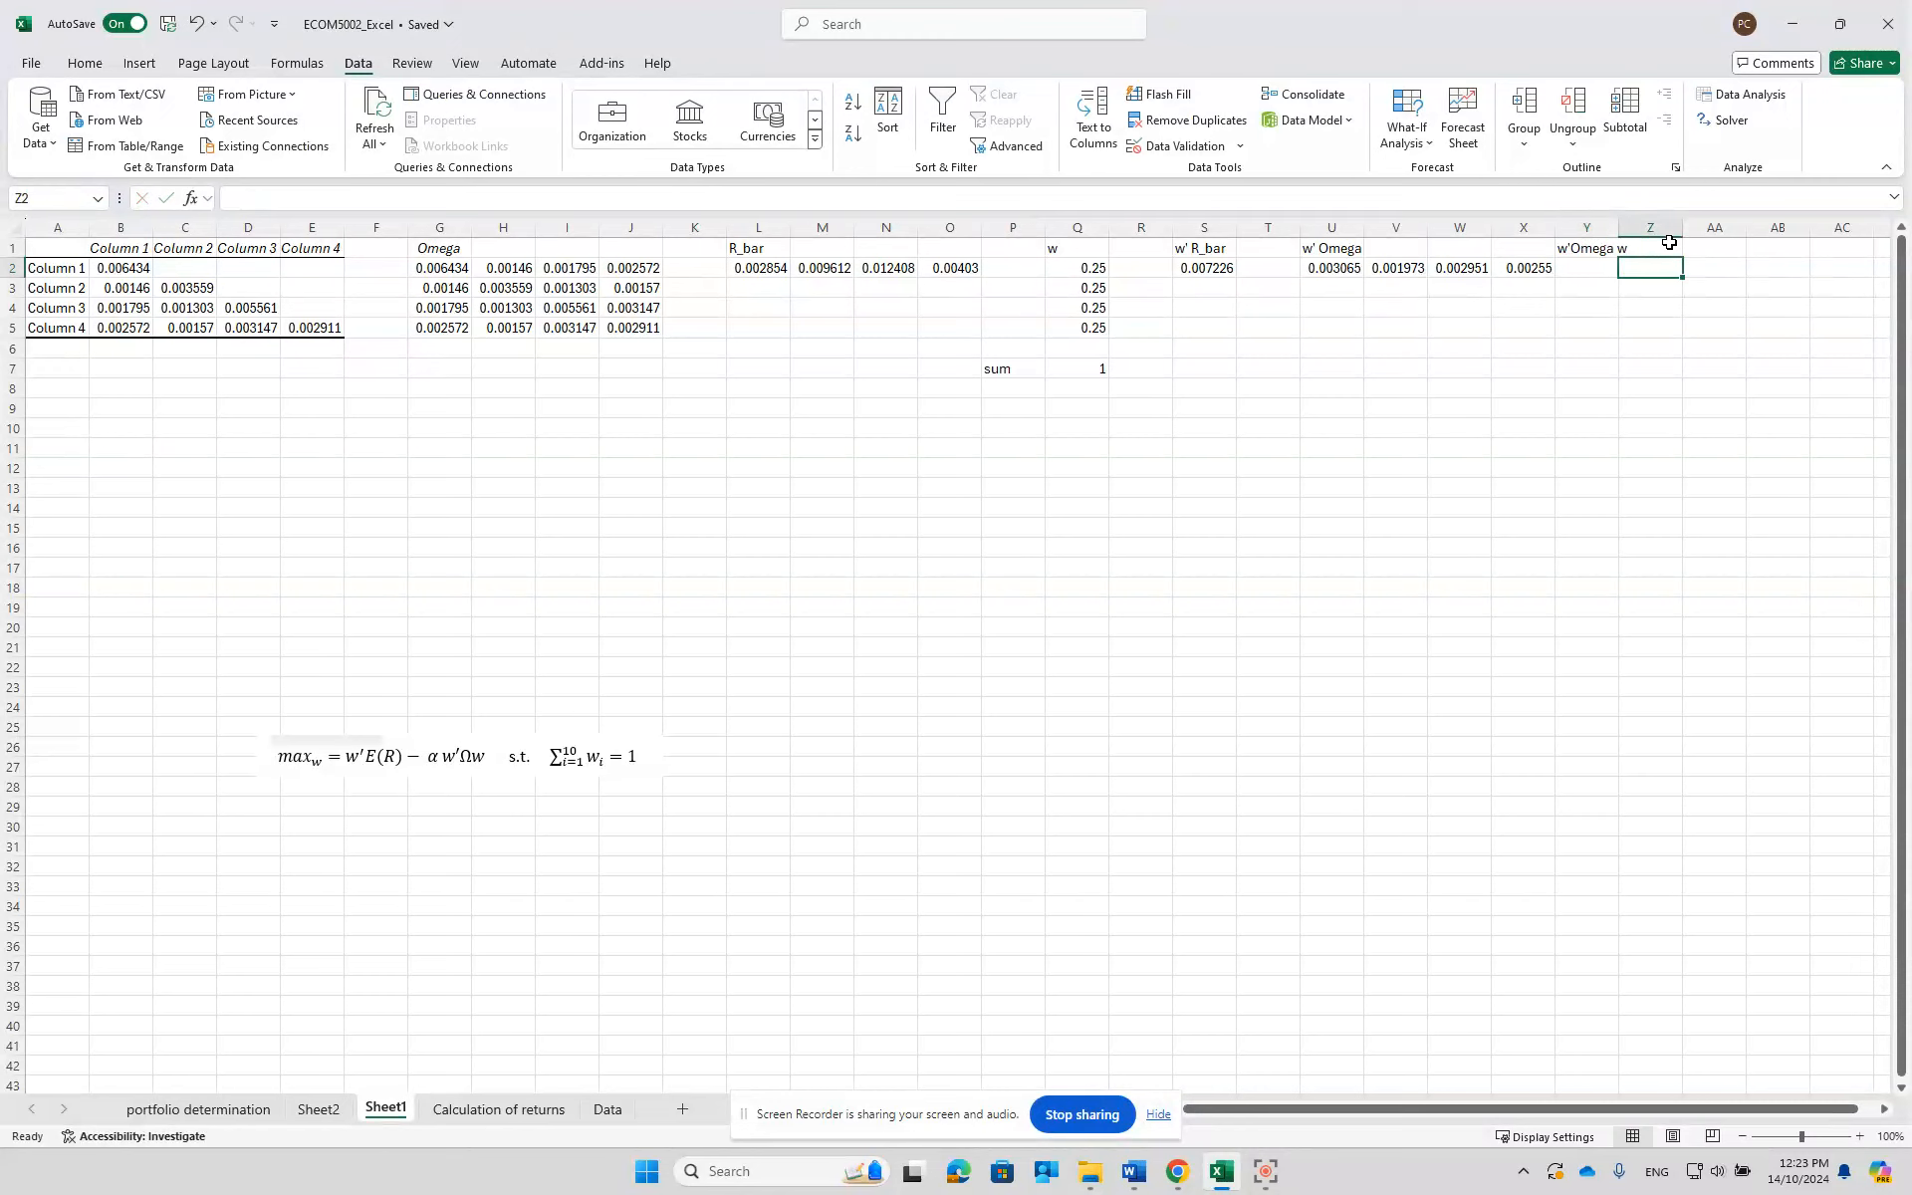
{"action": "type", "text": "="}
{"action": "left_click", "coordinate": [1322, 270]}
{"action": "left_click_drag", "start_coordinate": [1322, 269], "coordinate": [1500, 269]}
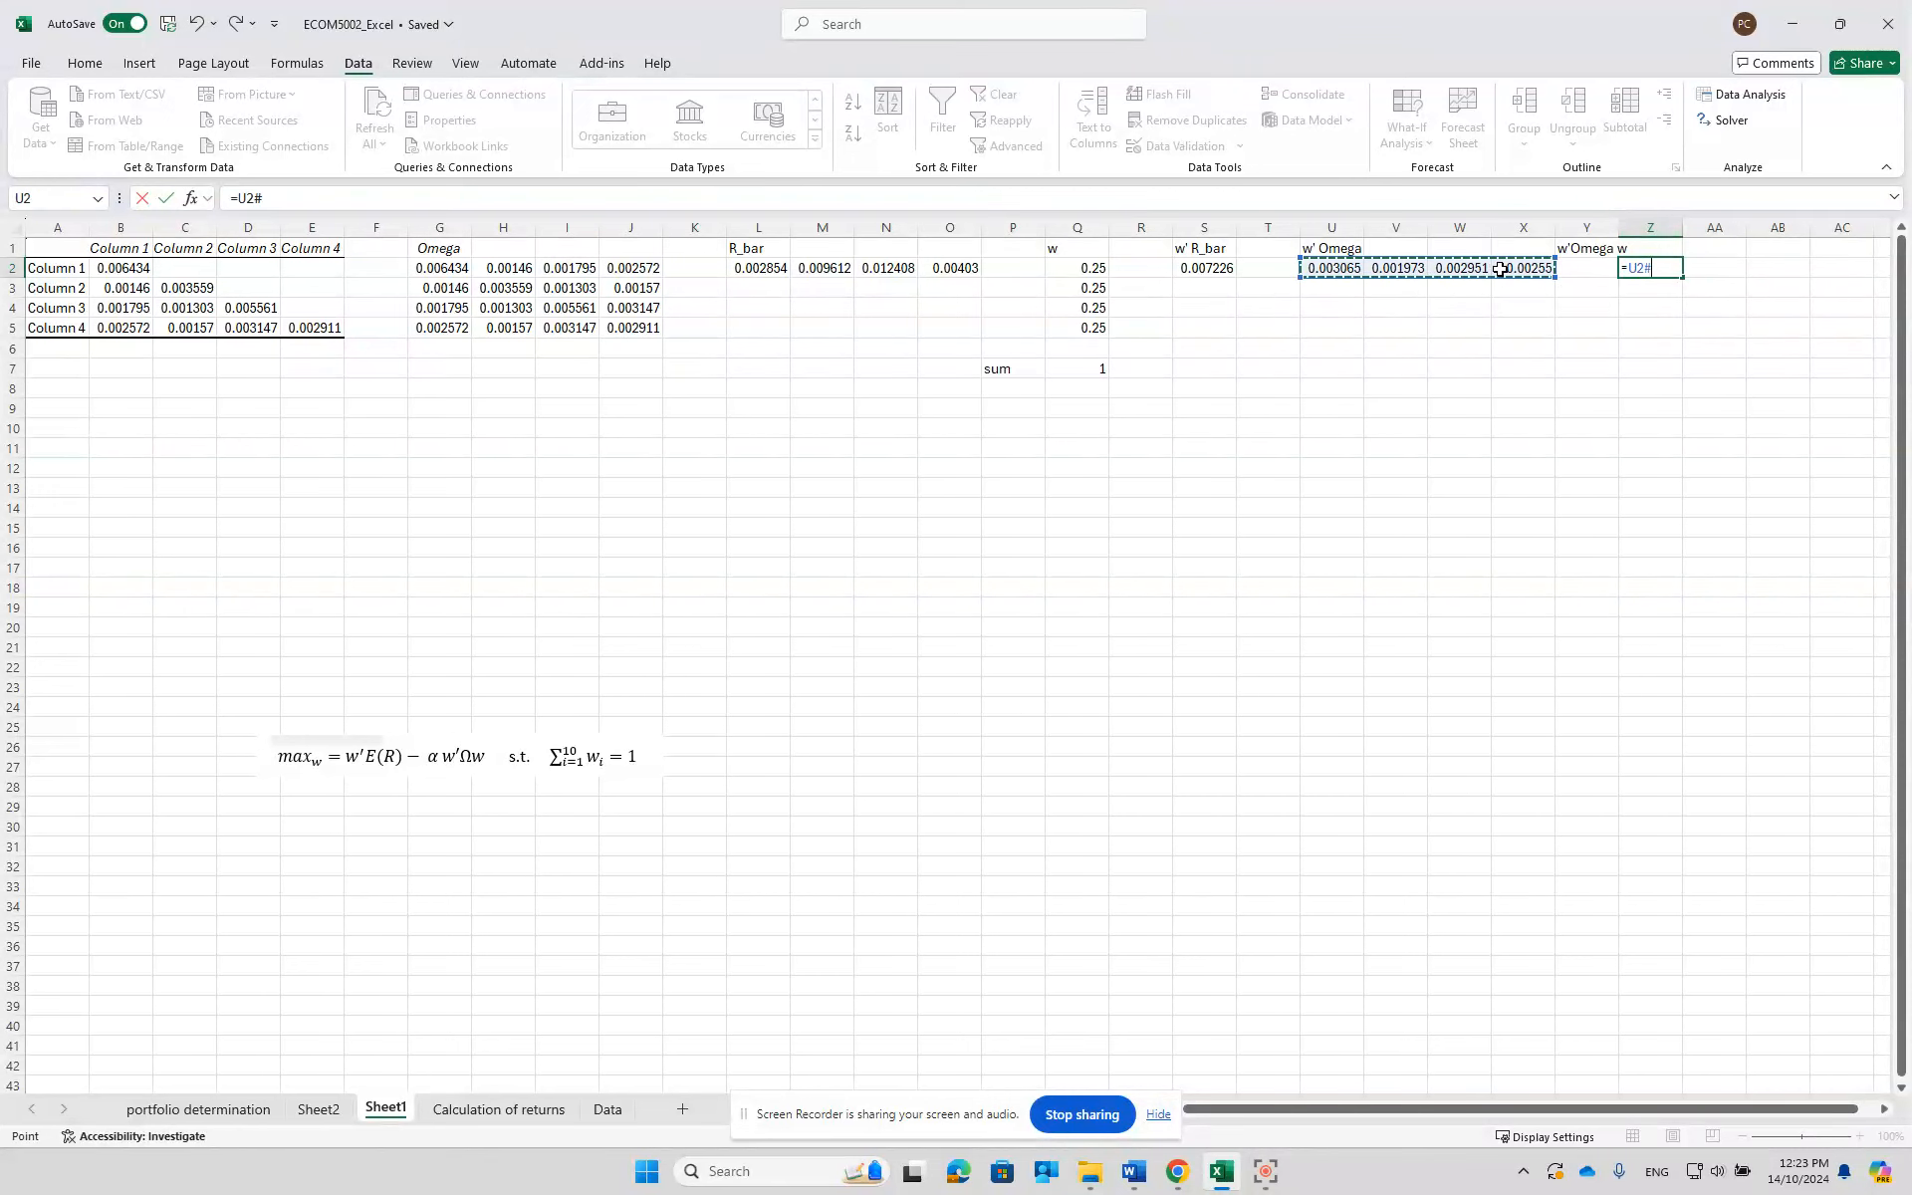
{"action": "key", "text": "BackSpace"}
{"action": "key", "text": "BackSpace"}
{"action": "key", "text": "BackSpace"}
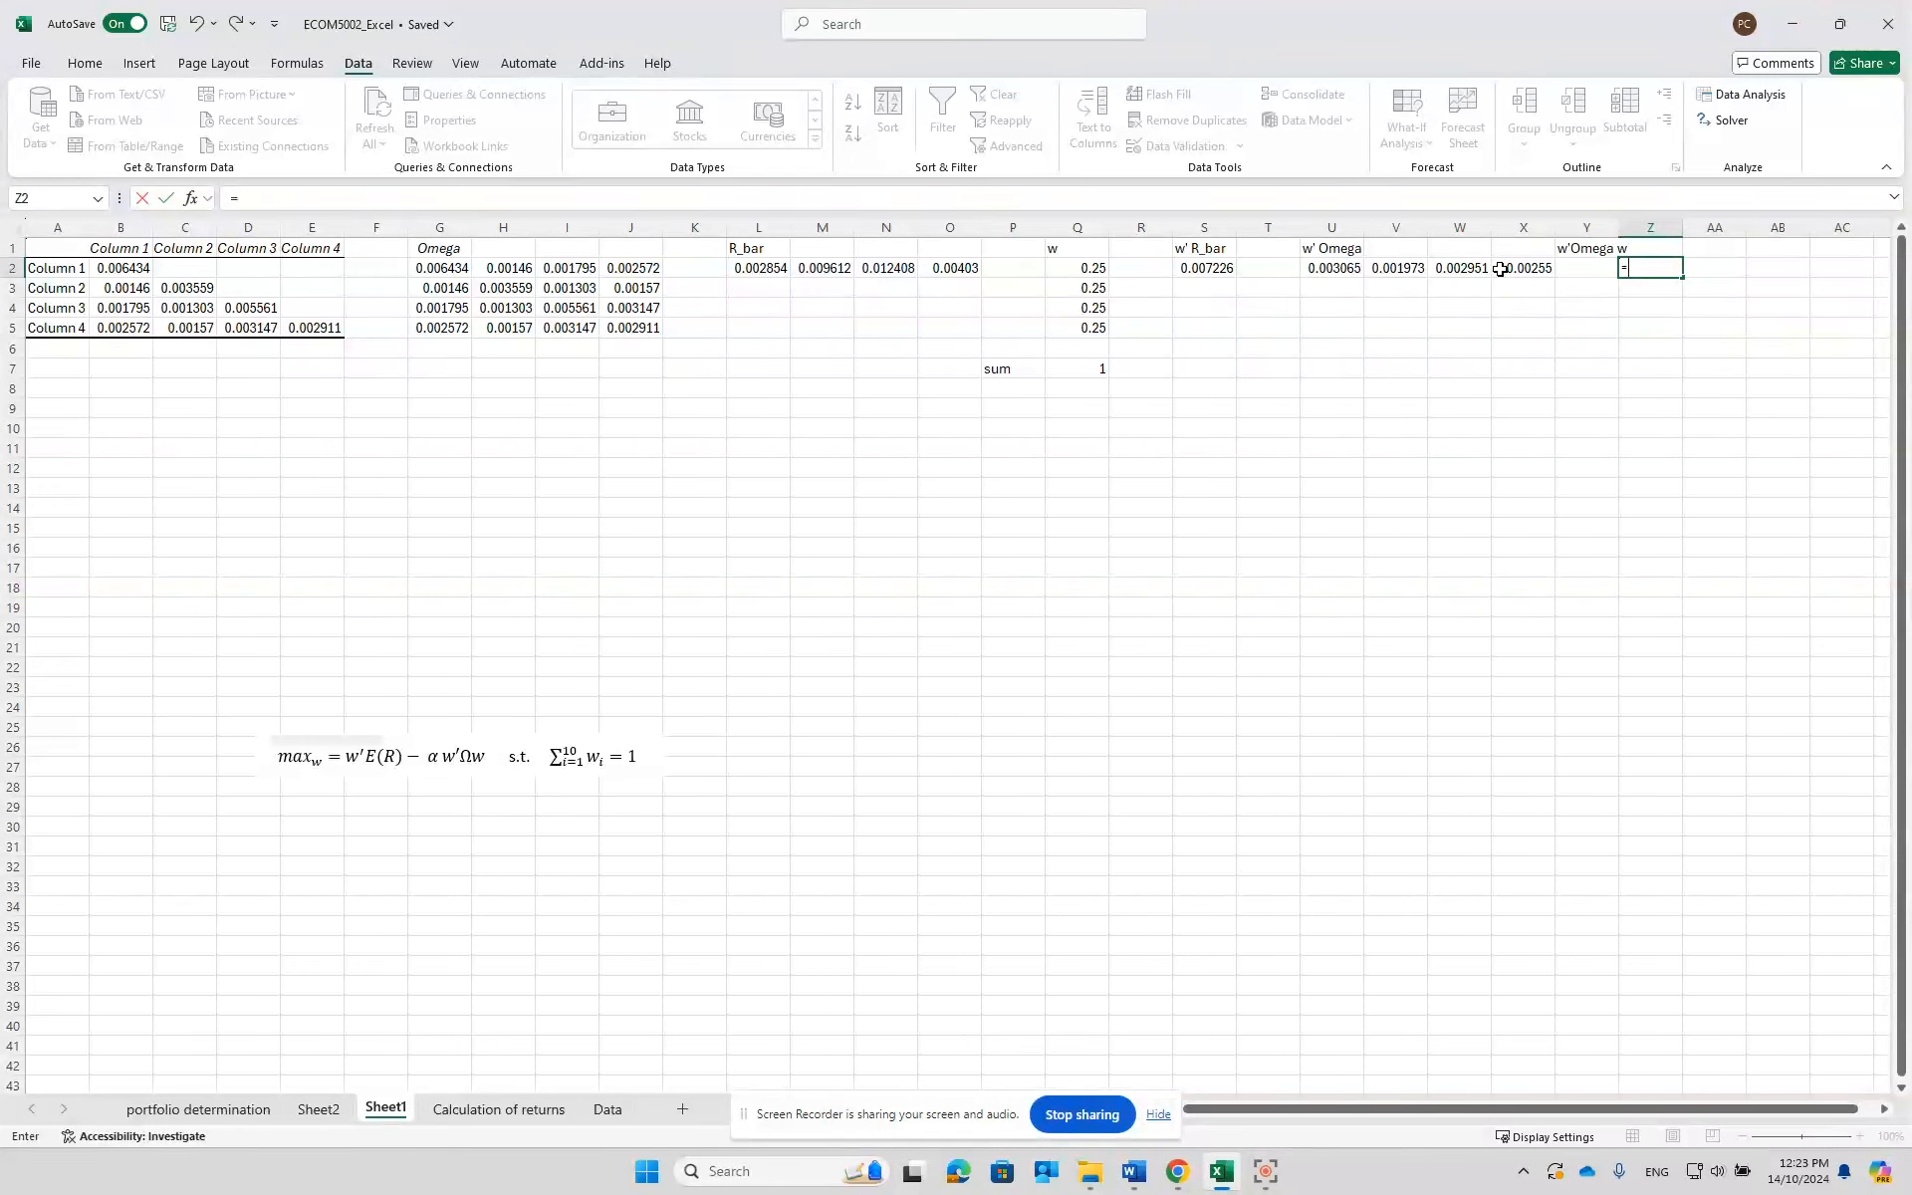
- Compute the portfolio variance in Z2 with =MMULT(U2#,Q2:Q5)
{"action": "type", "text": "m"}
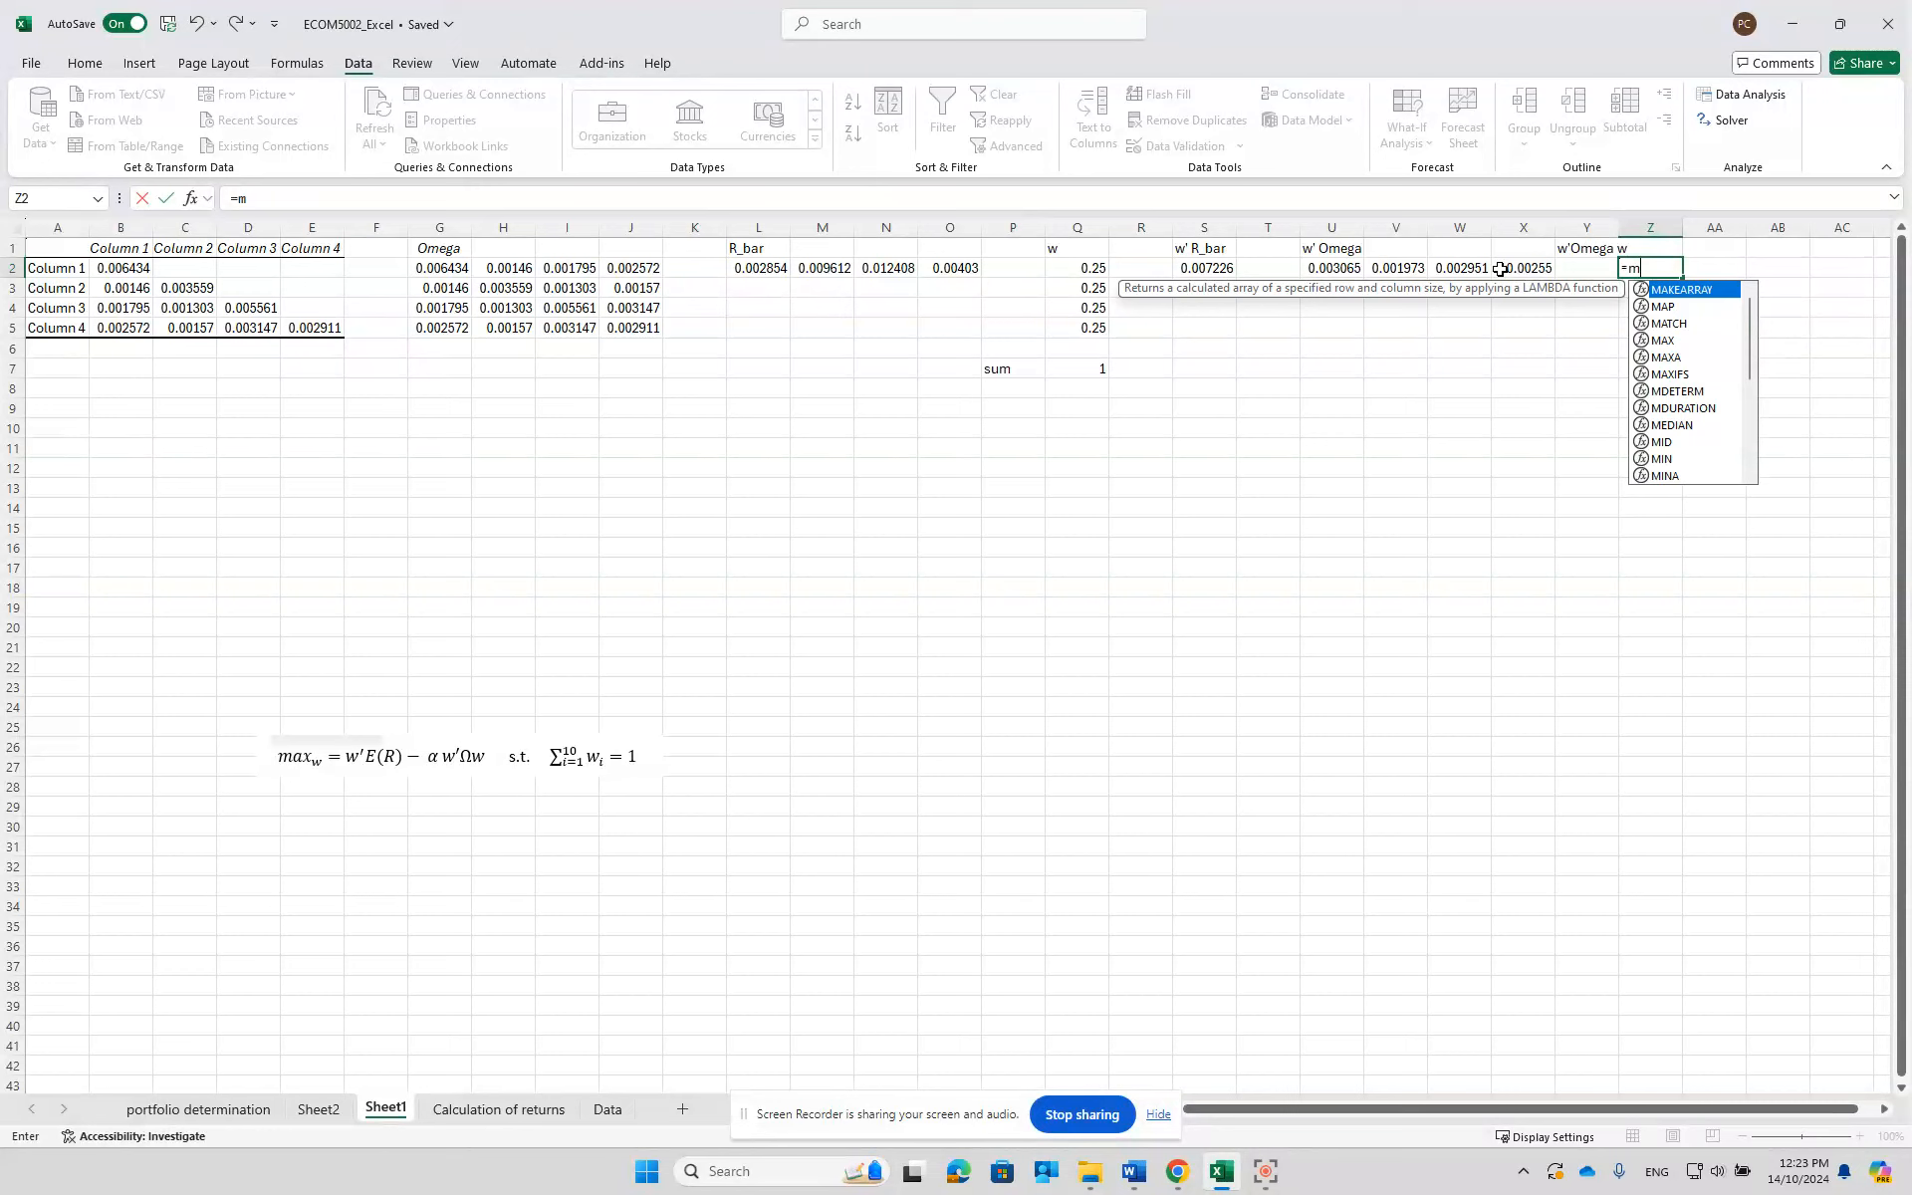
{"action": "type", "text": "mult("}
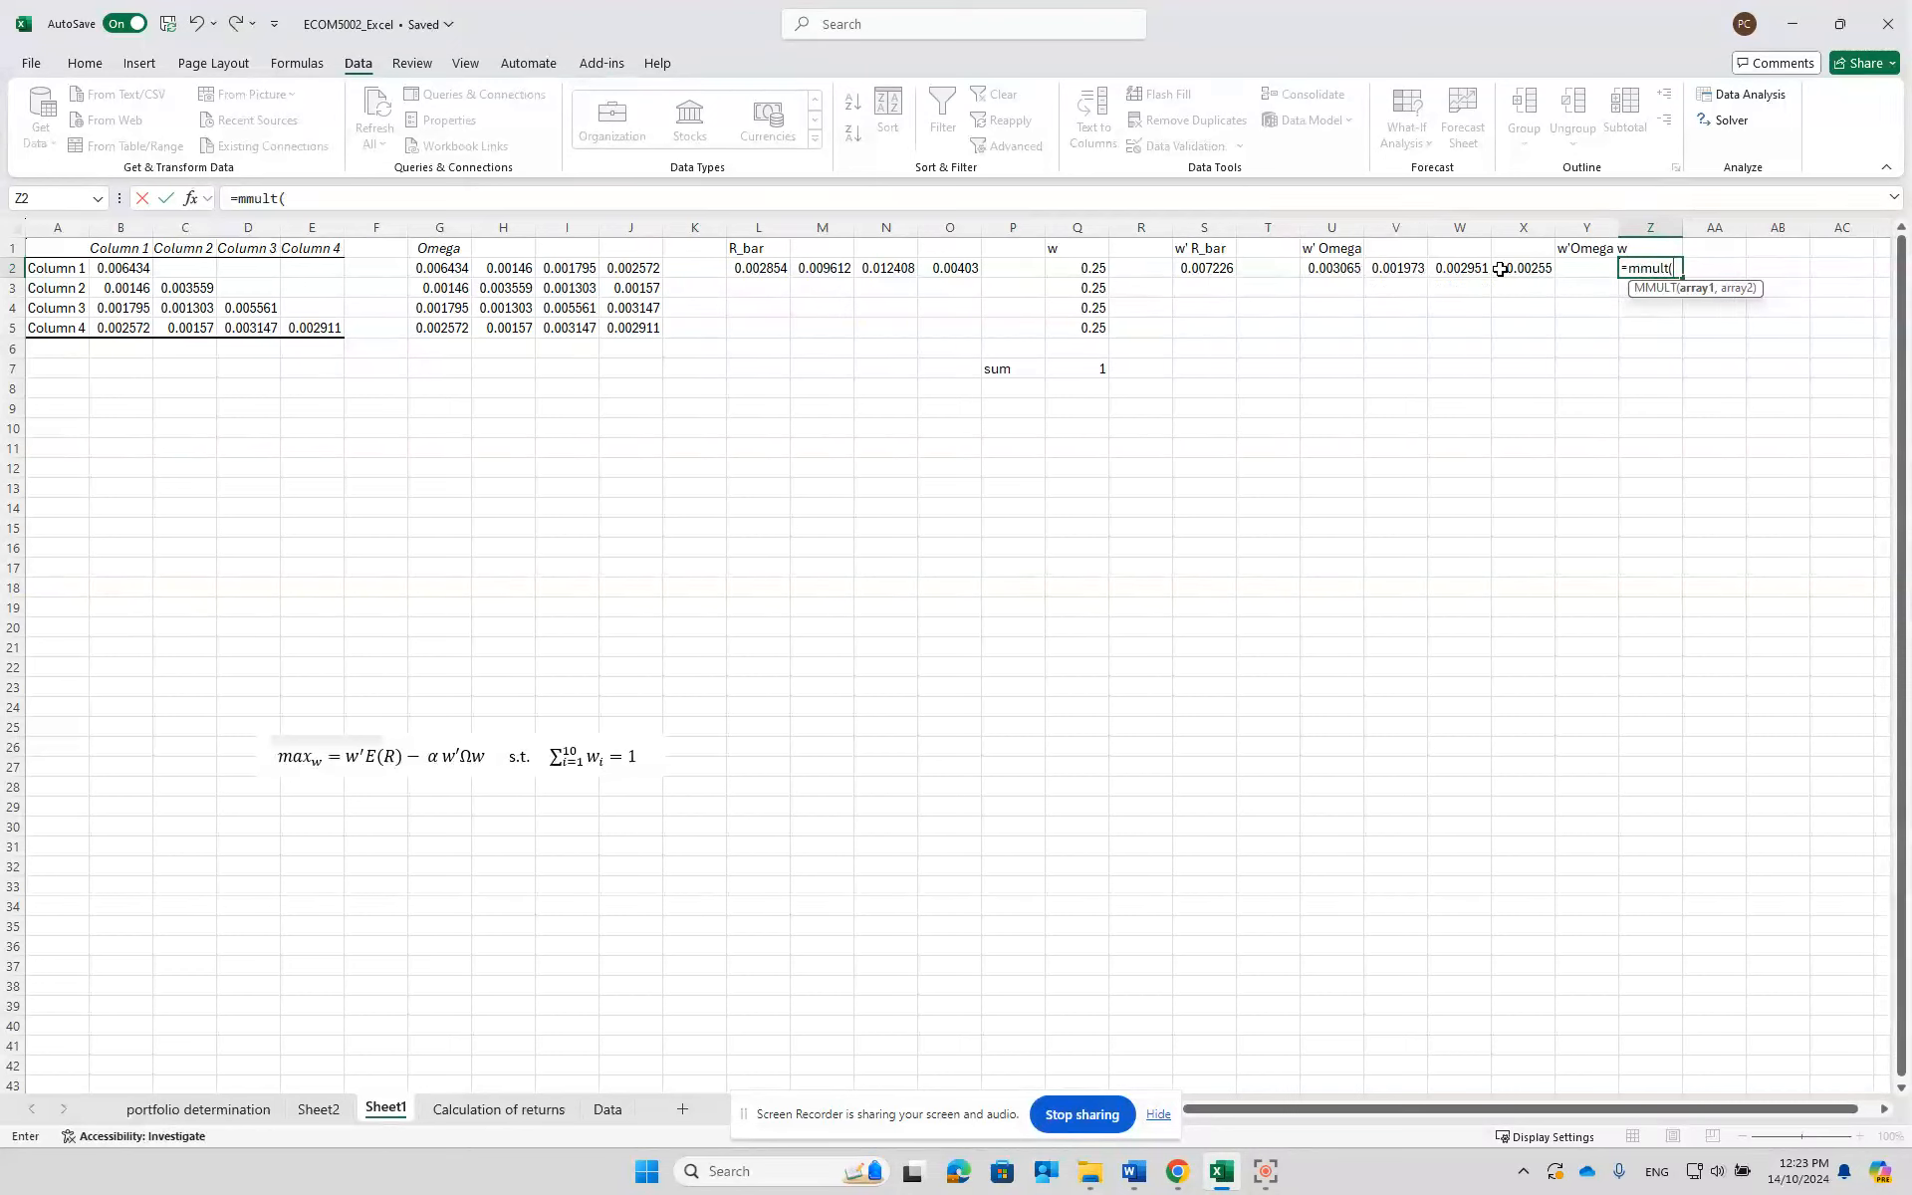
{"action": "left_click_drag", "start_coordinate": [1324, 269], "coordinate": [1500, 273]}
{"action": "type", "text": ","}
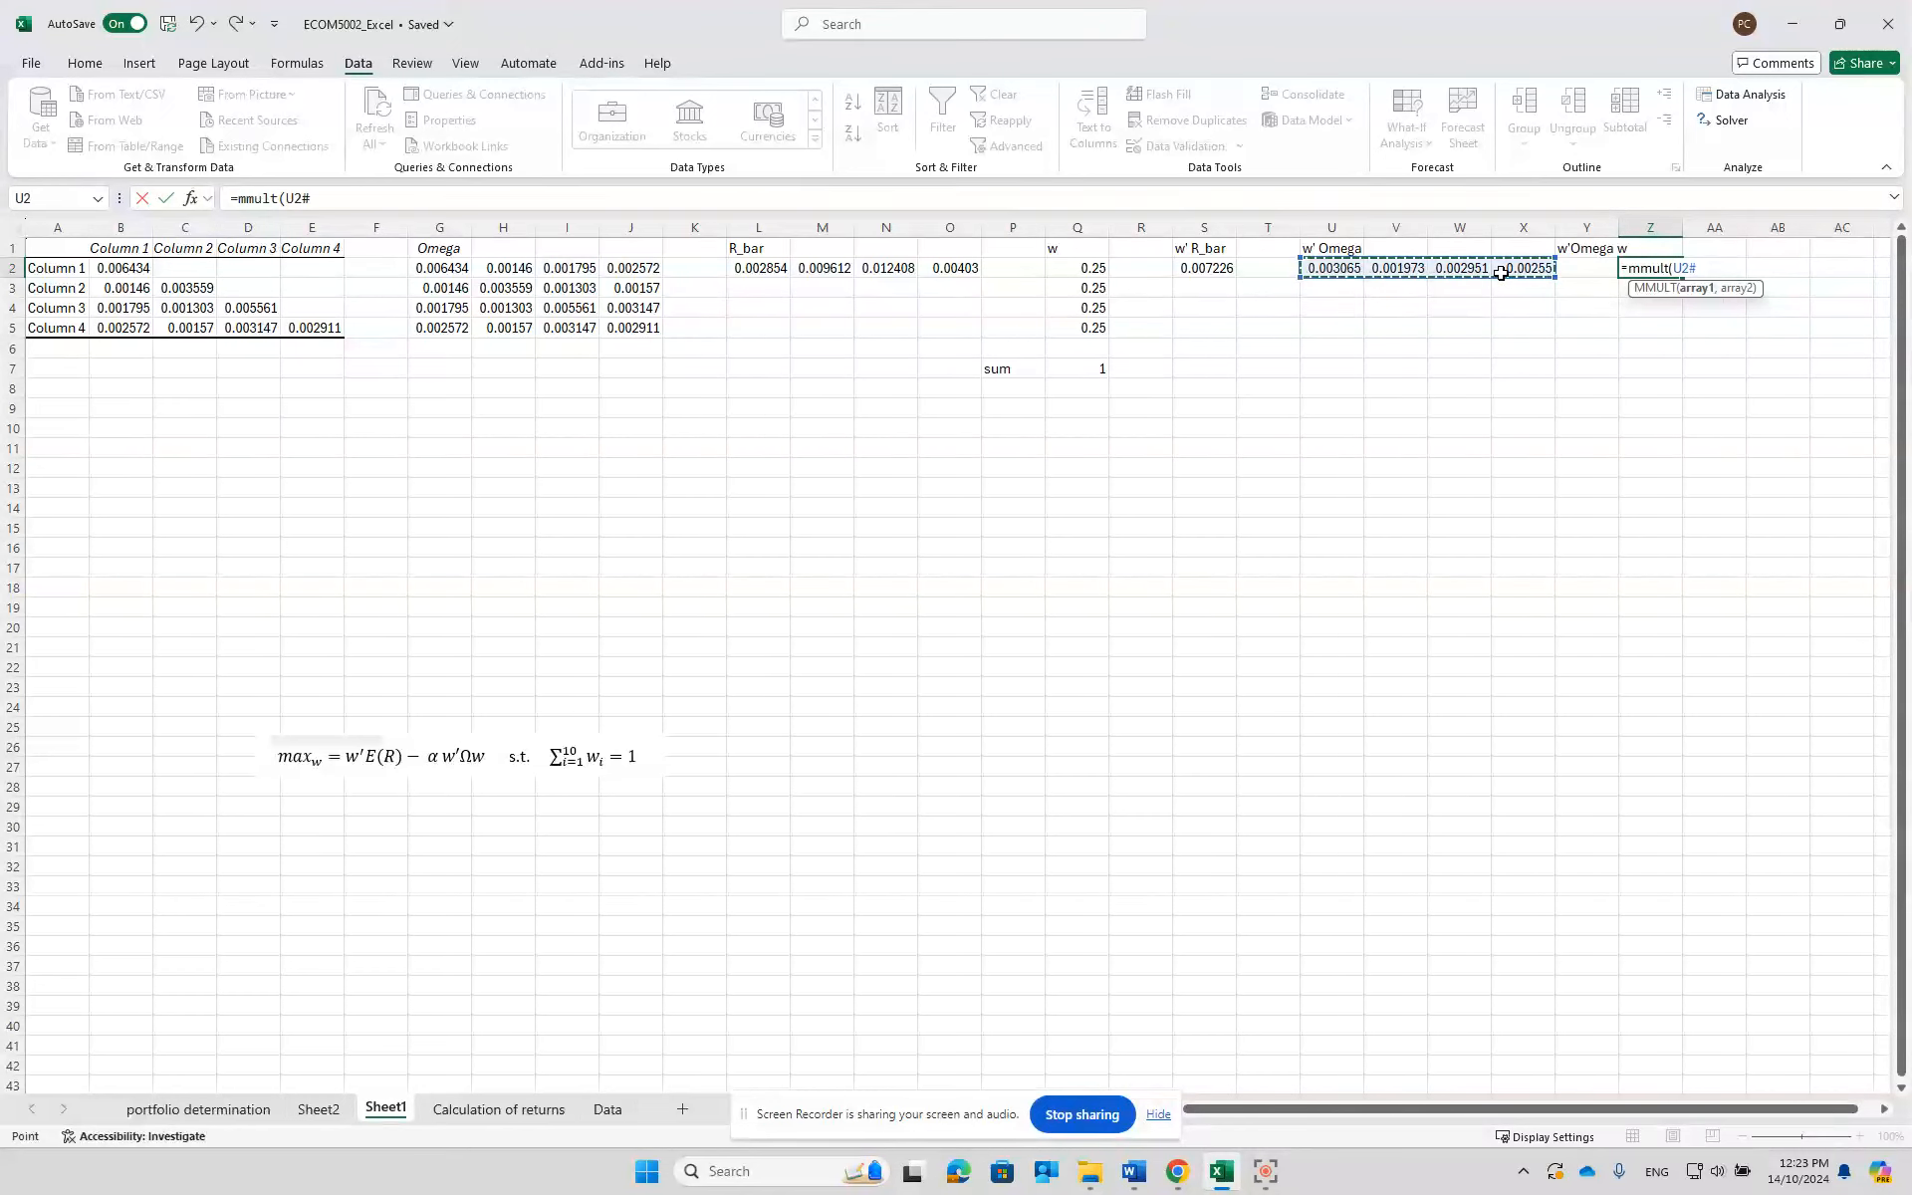
{"action": "left_click_drag", "start_coordinate": [1087, 267], "coordinate": [1089, 324]}
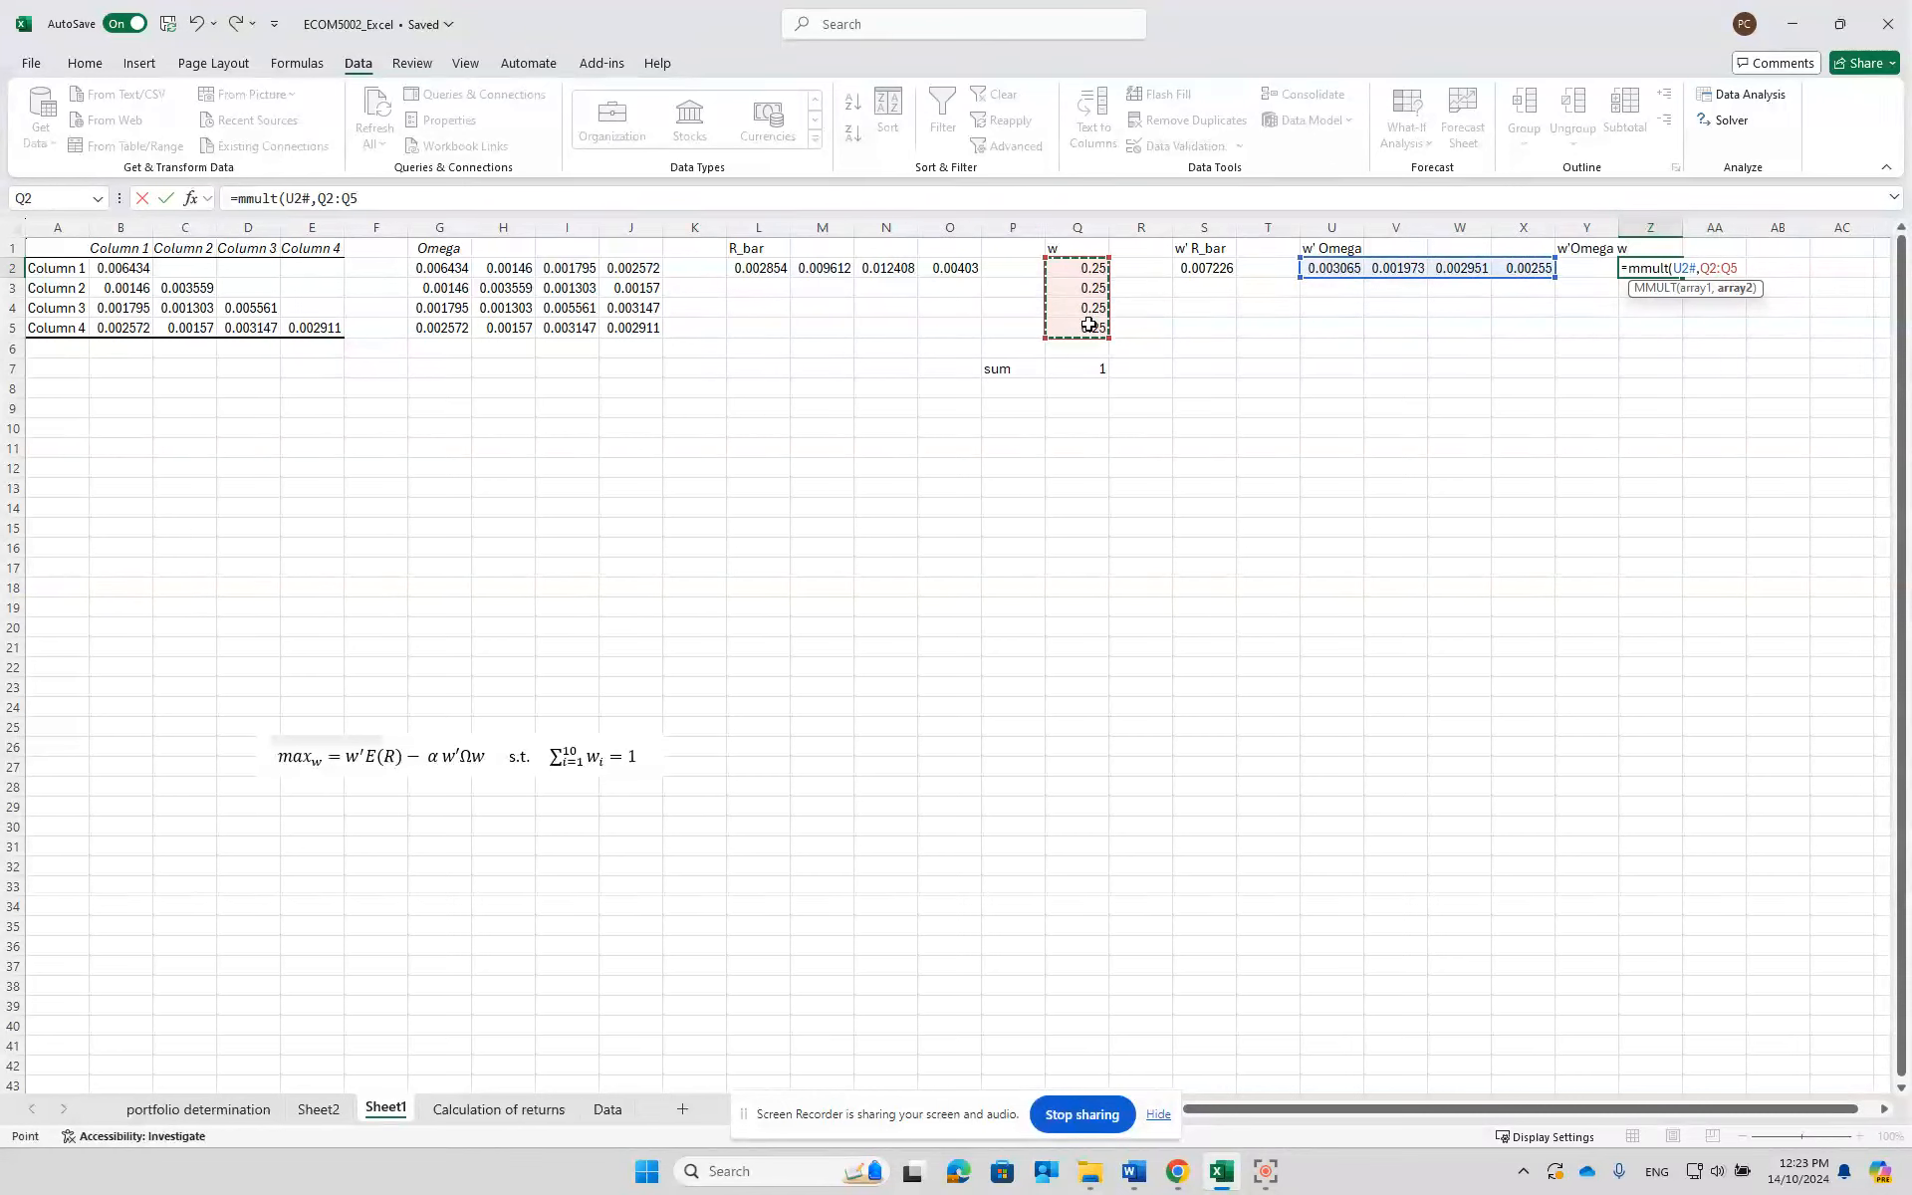
{"action": "type", "text": ")"}
{"action": "key", "text": "Return"}
- Add the heading obj in cell AA1
{"action": "key", "text": "Down"}
{"action": "key", "text": "Down"}
{"action": "key", "text": "Up"}
{"action": "key", "text": "Up"}
{"action": "key", "text": "Up"}
{"action": "key", "text": "Up"}
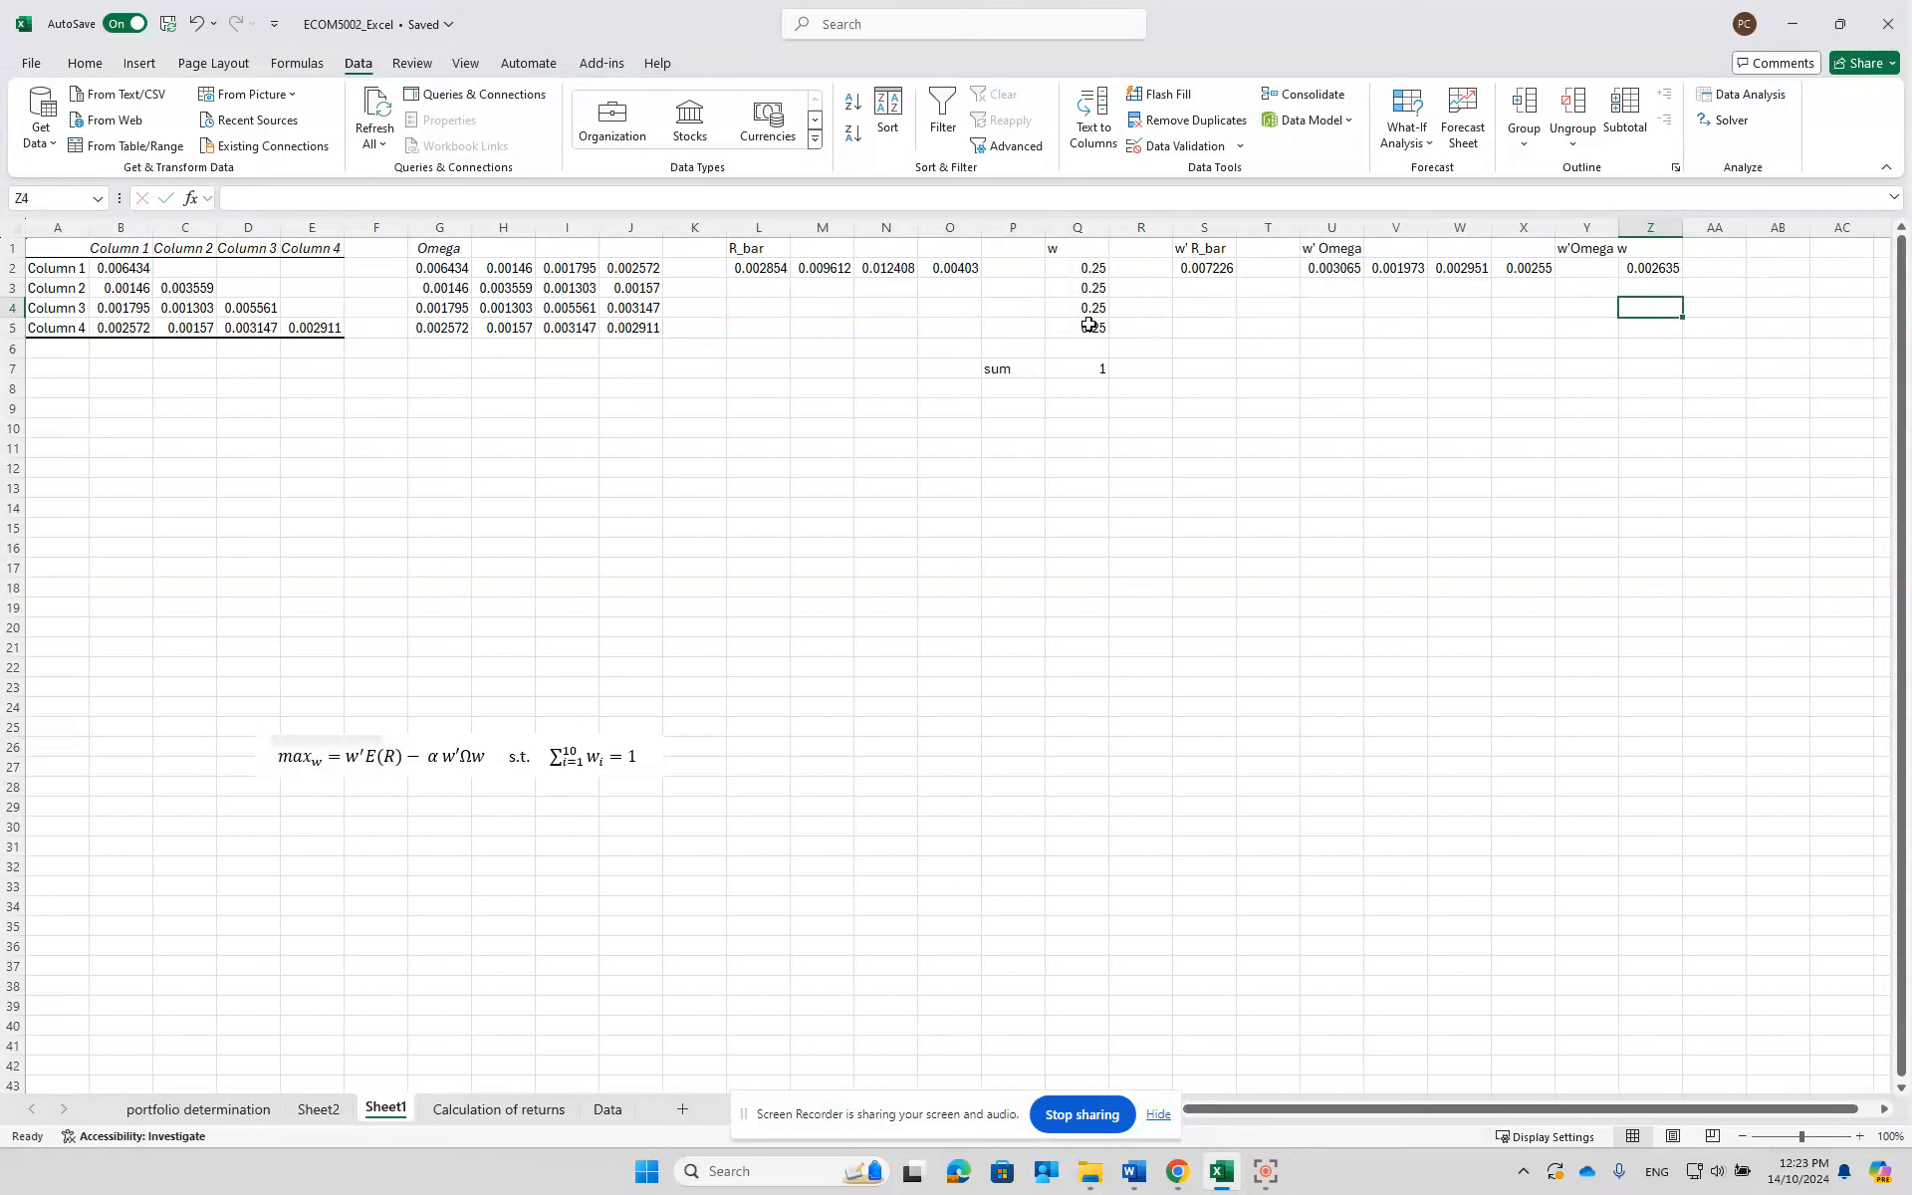
{"action": "key", "text": "Right"}
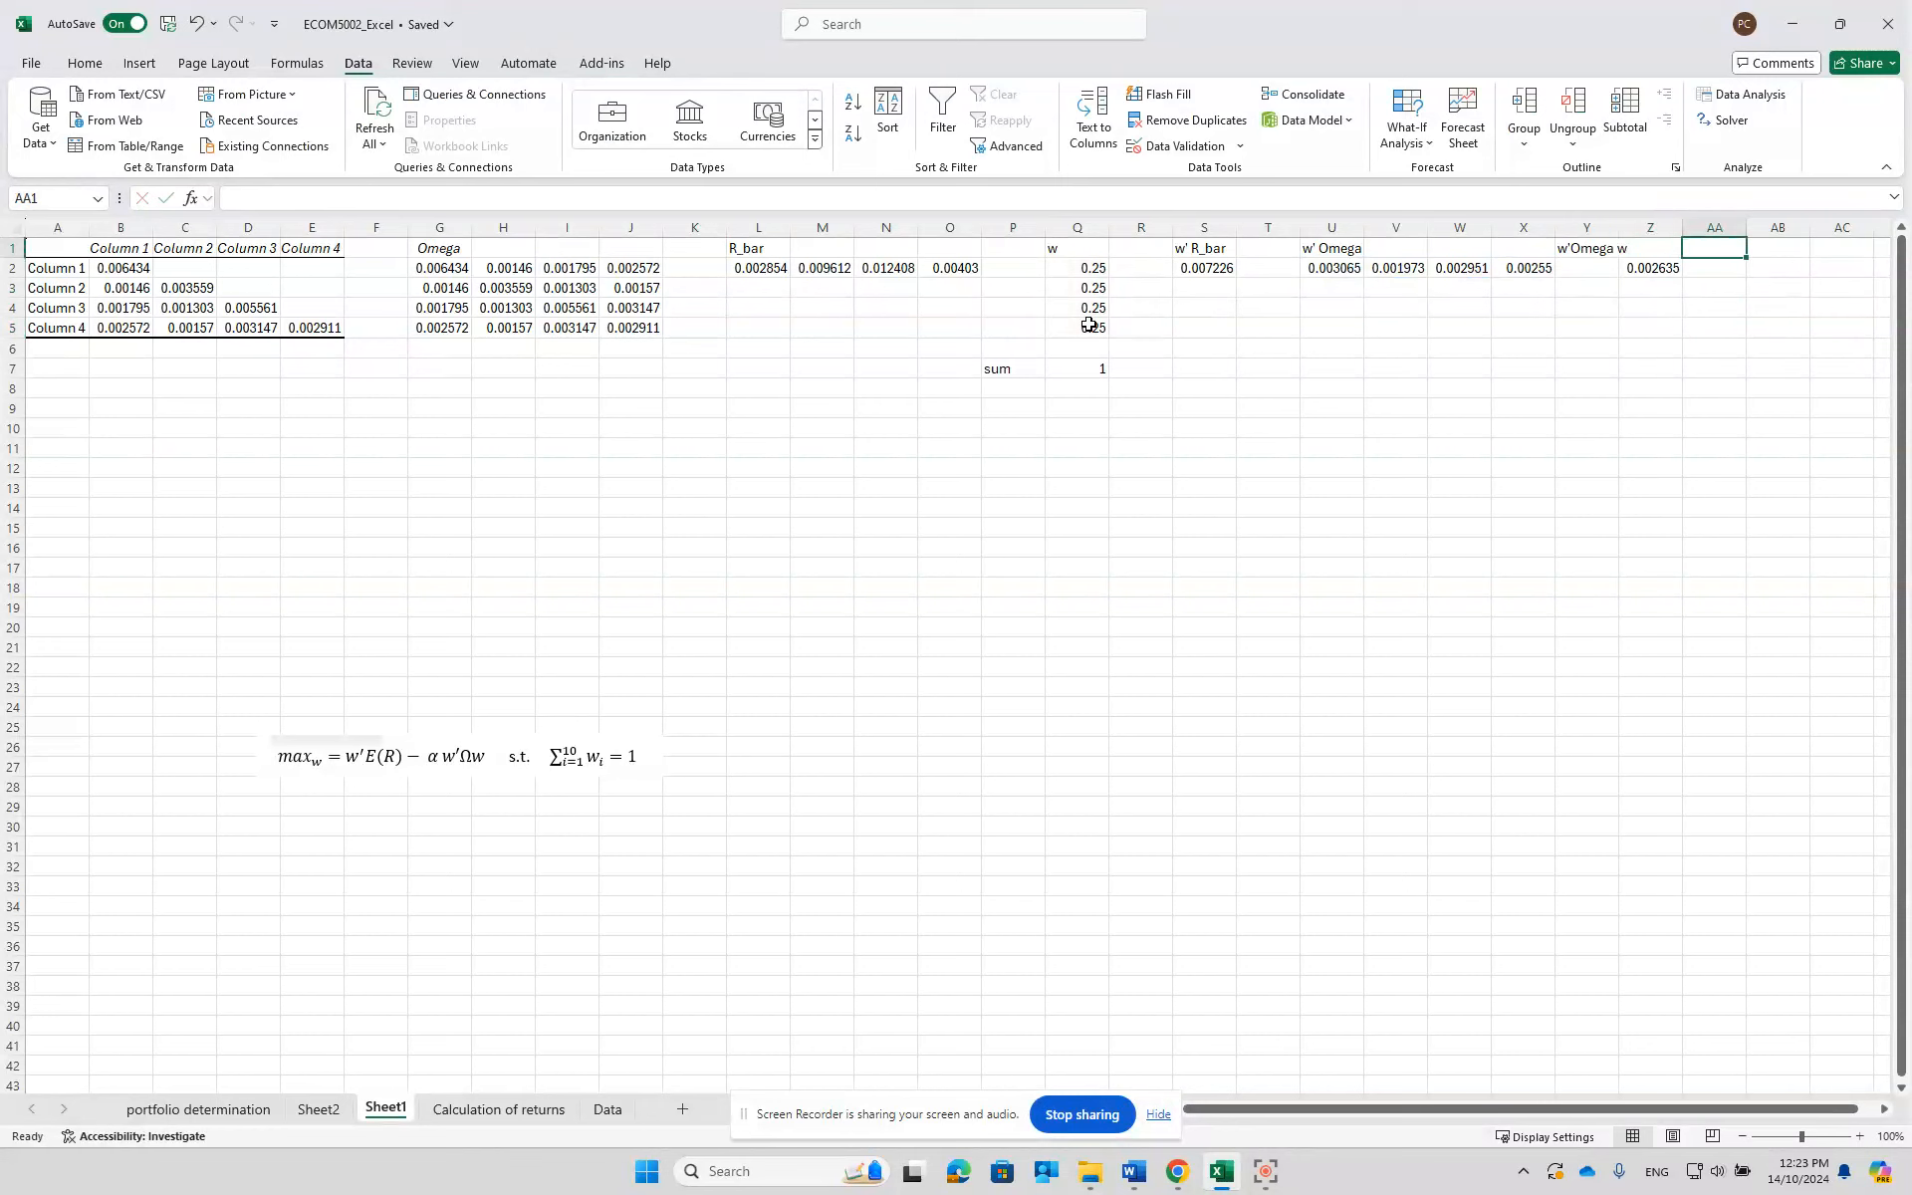
{"action": "type", "text": "obj"}
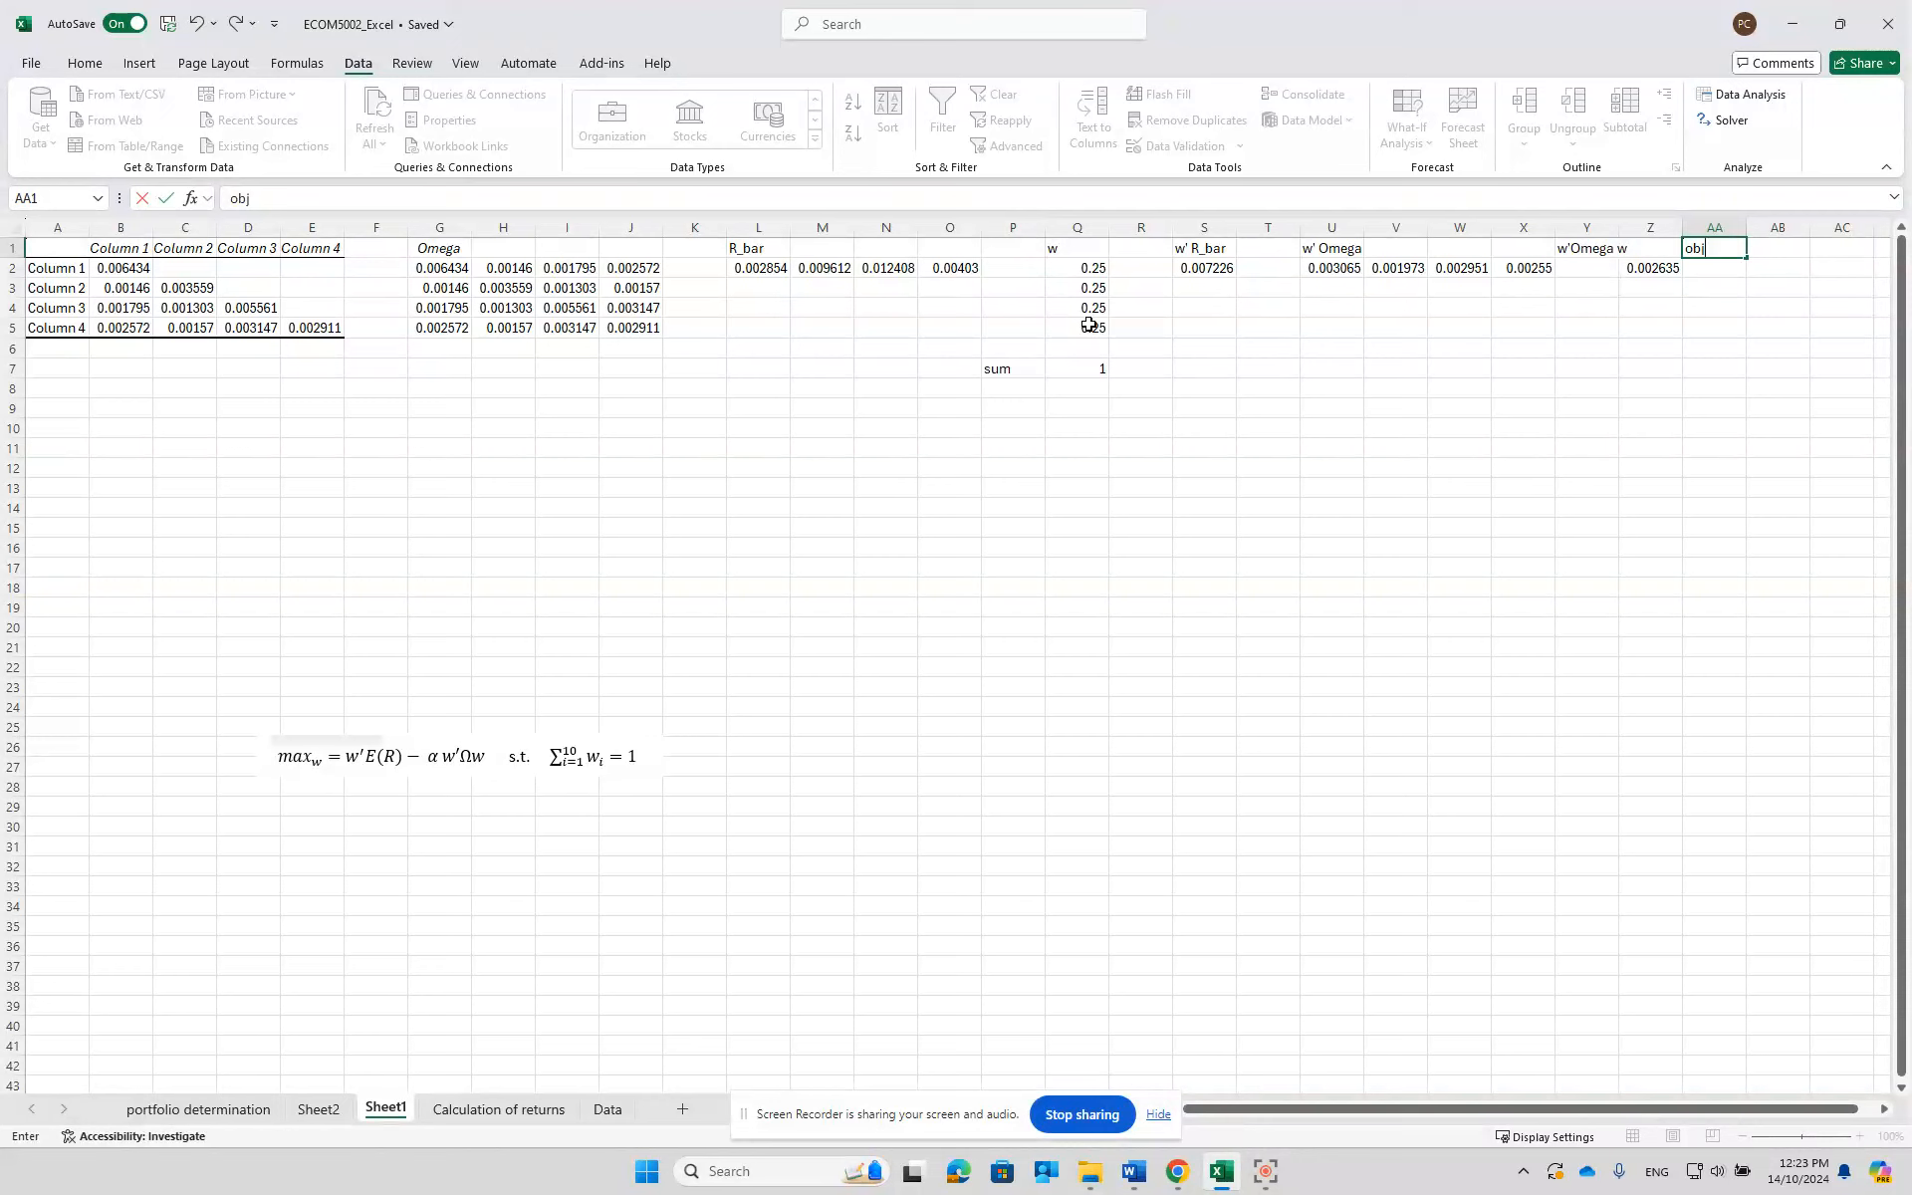
{"action": "key", "text": "Return"}
- Compute the objective in AB2 as portfolio return minus variance with =S2-Z2
{"action": "key", "text": "Right"}
{"action": "type", "text": "="}
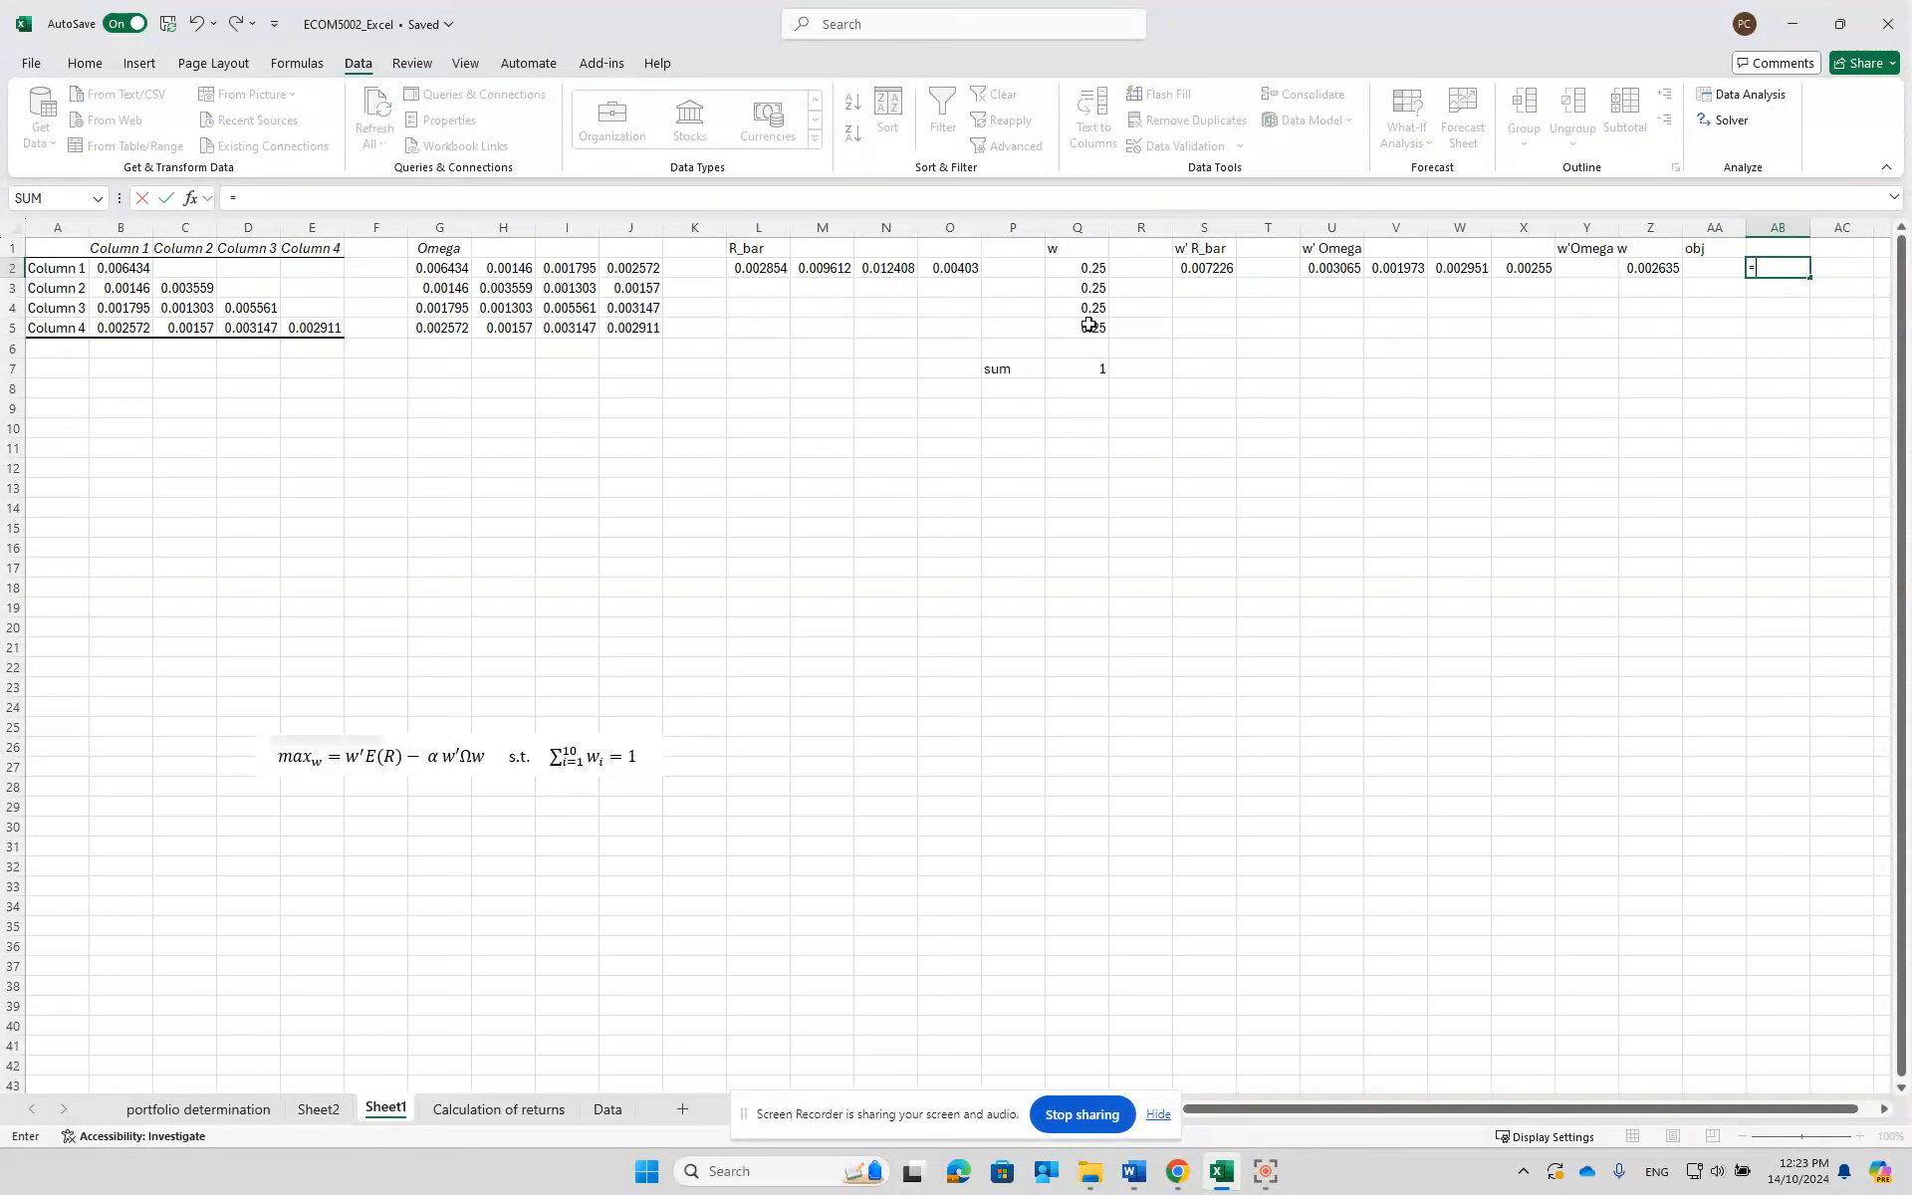
{"action": "left_click", "coordinate": [1198, 270]}
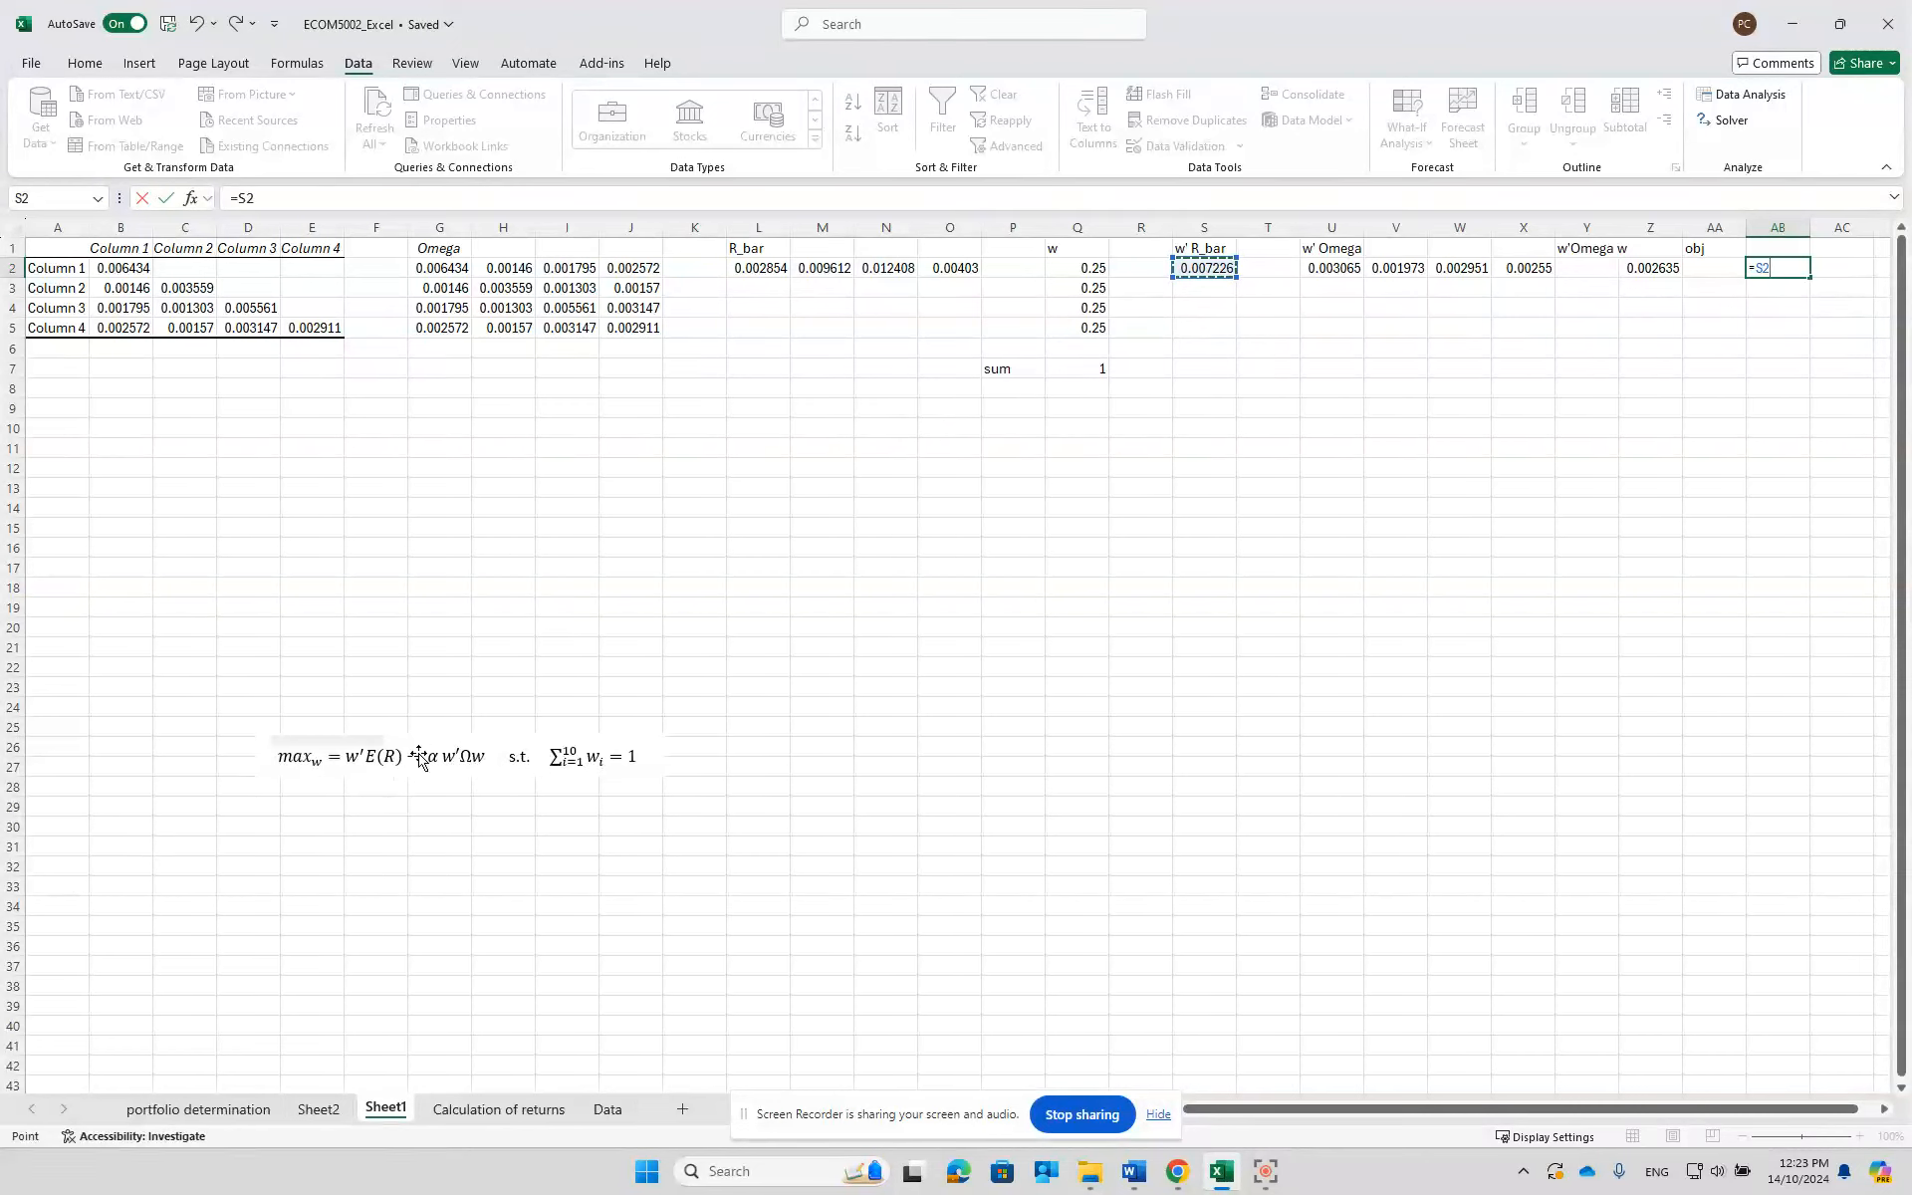
{"action": "type", "text": "-"}
{"action": "left_click", "coordinate": [1652, 270]}
{"action": "key", "text": "Return"}
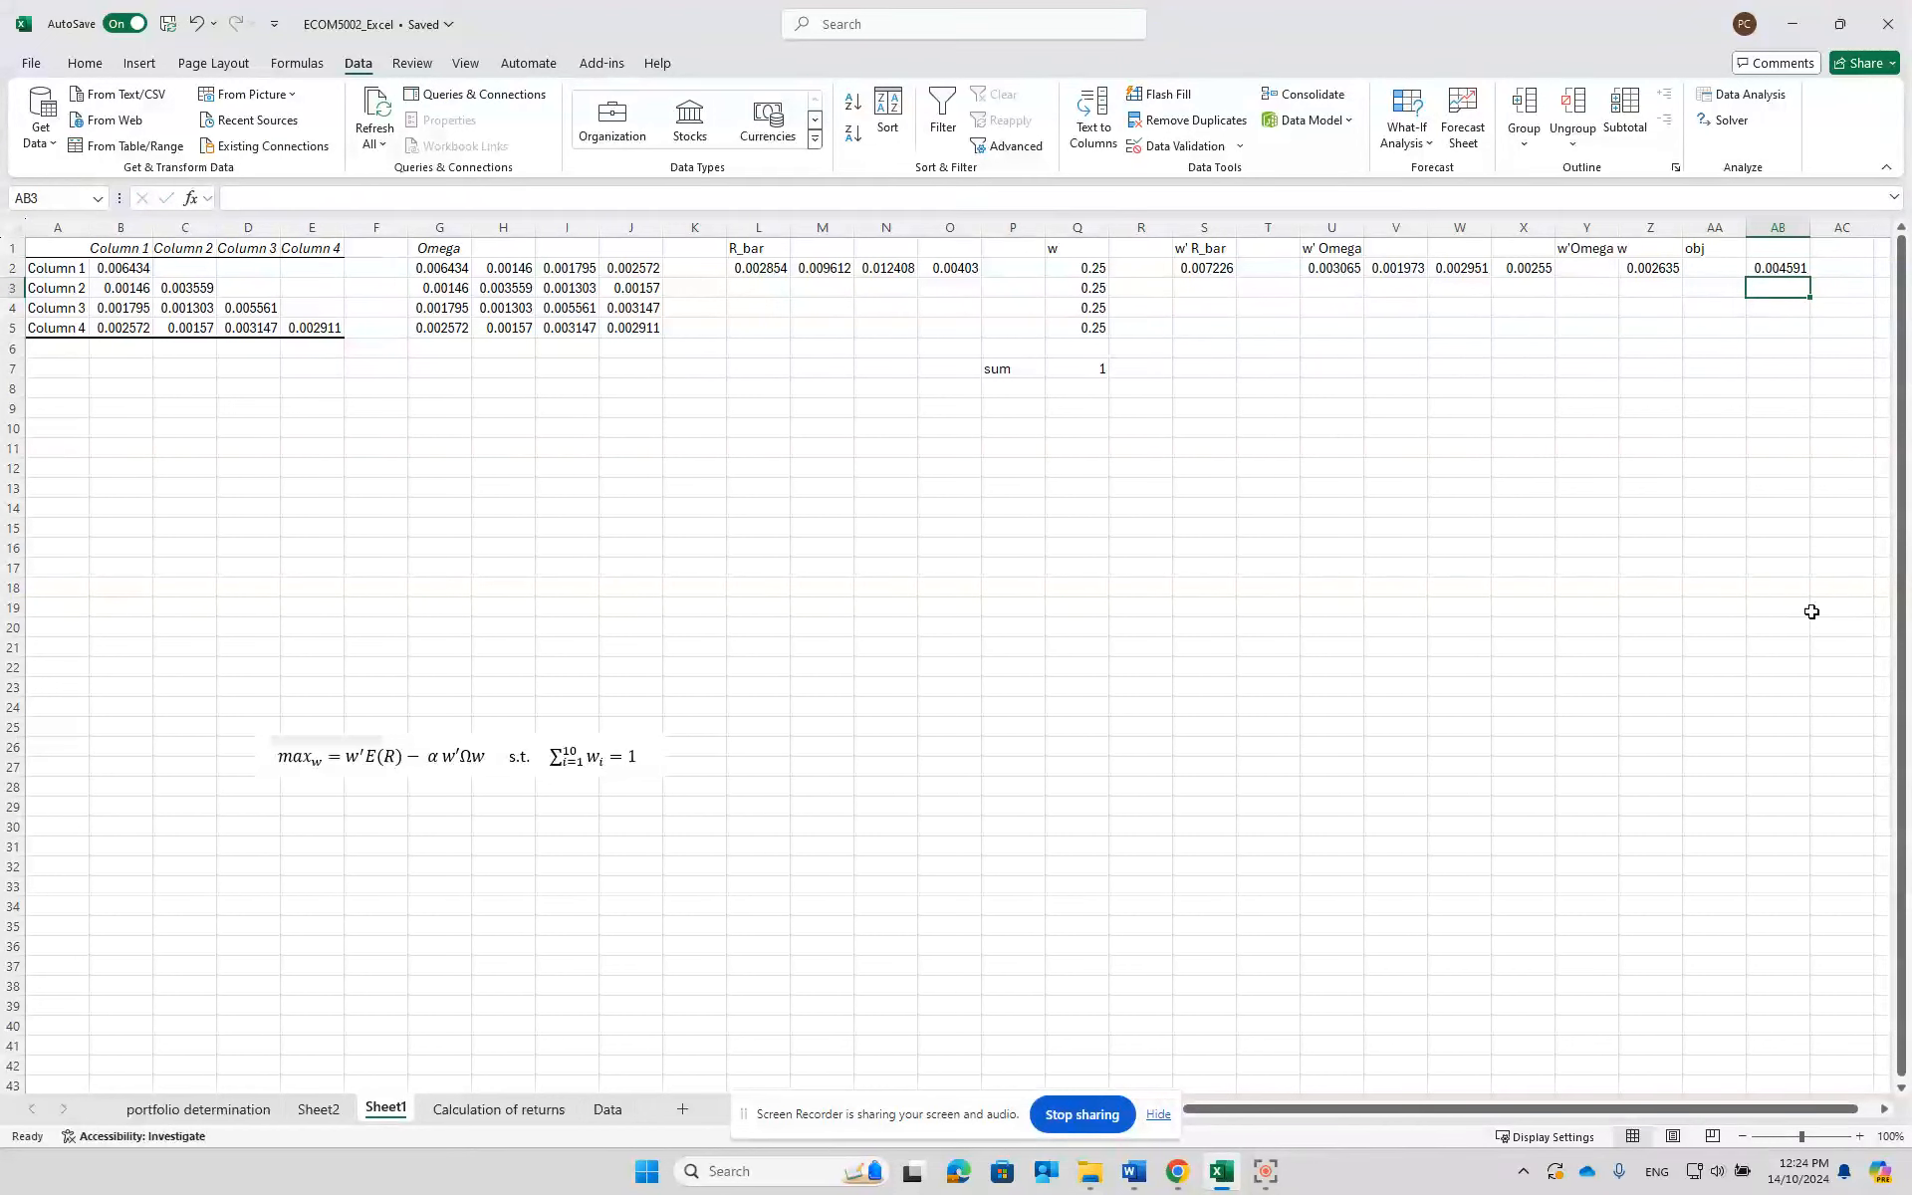
- Highlight the objective cell AB2 with a yellow fill
{"action": "left_click", "coordinate": [1778, 271]}
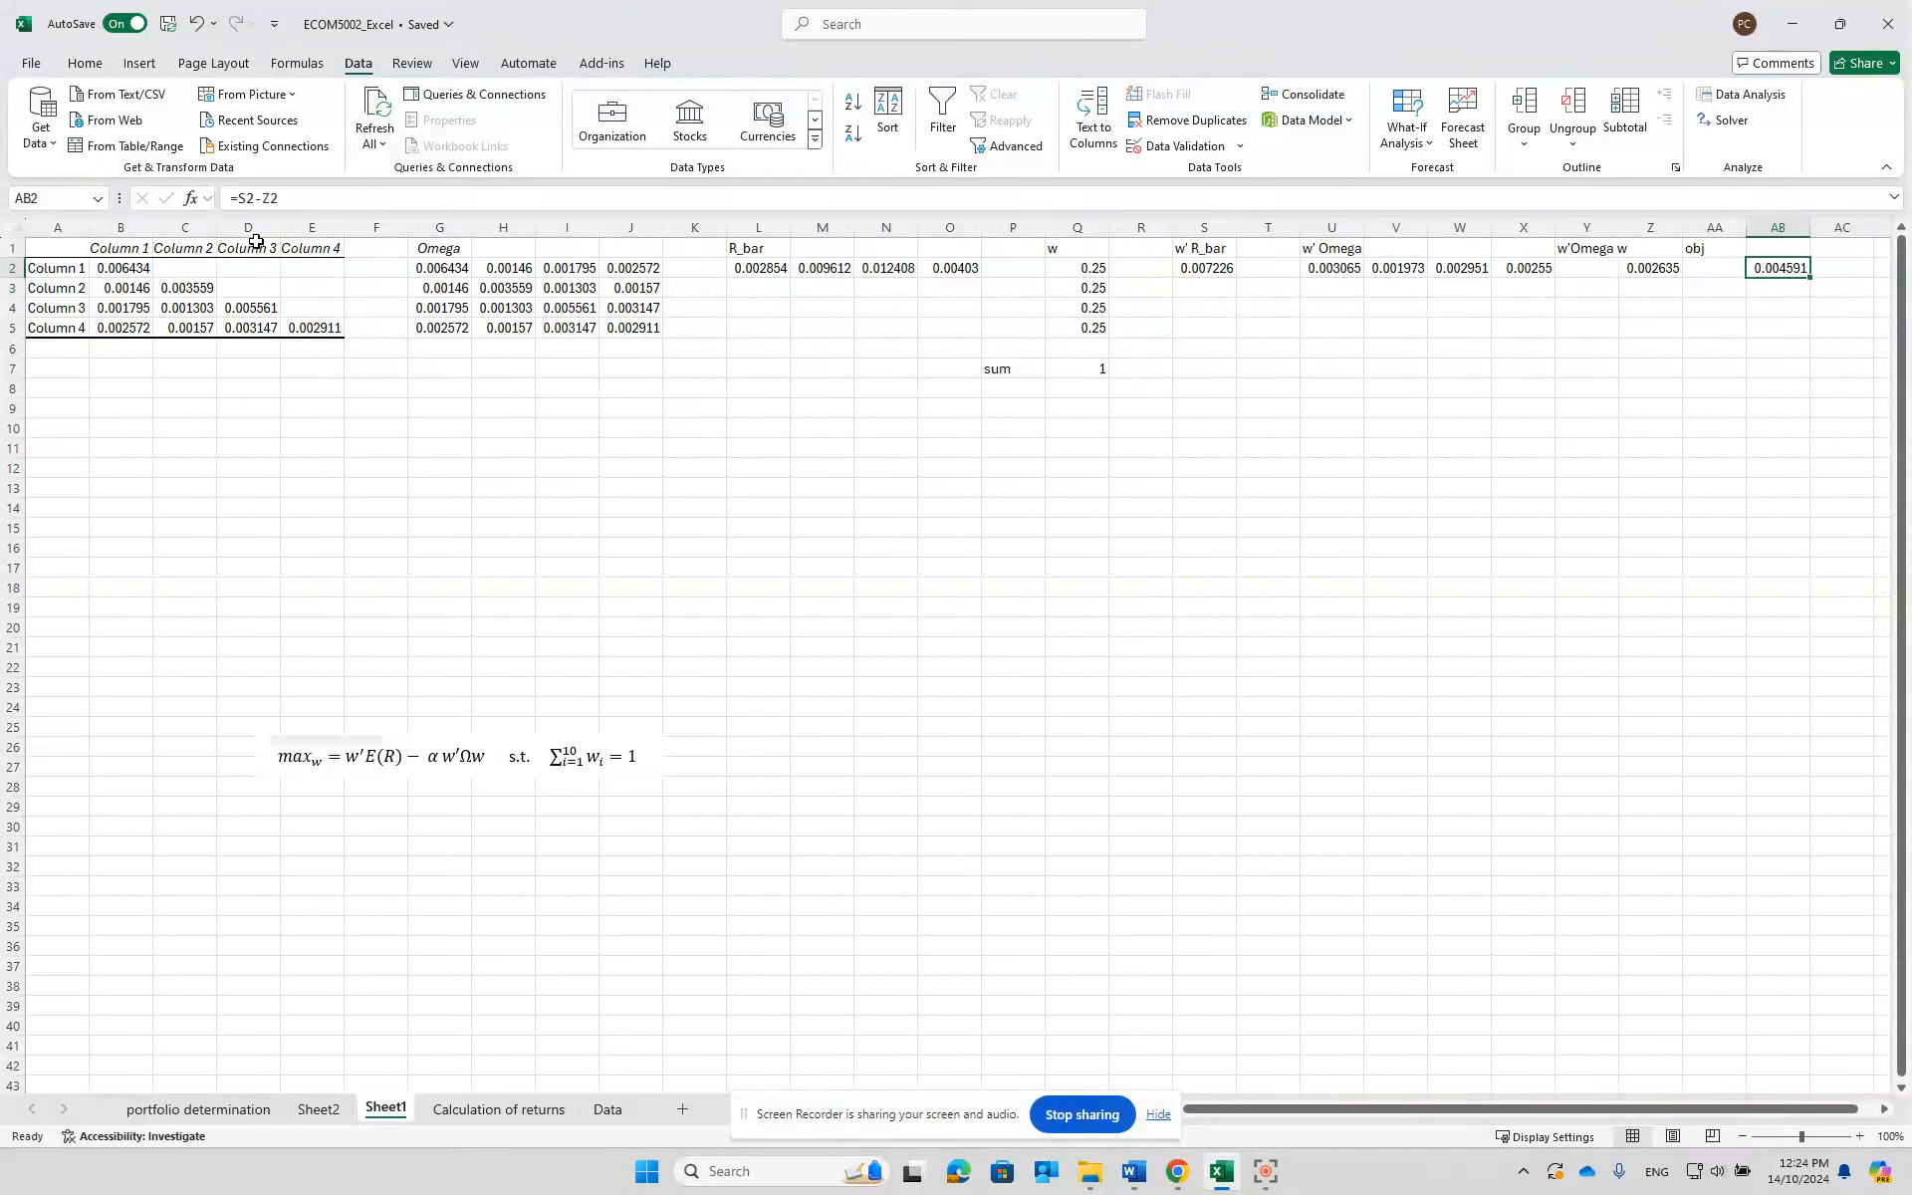
{"action": "left_click", "coordinate": [86, 64]}
{"action": "left_click", "coordinate": [358, 134]}
{"action": "left_click", "coordinate": [392, 360]}
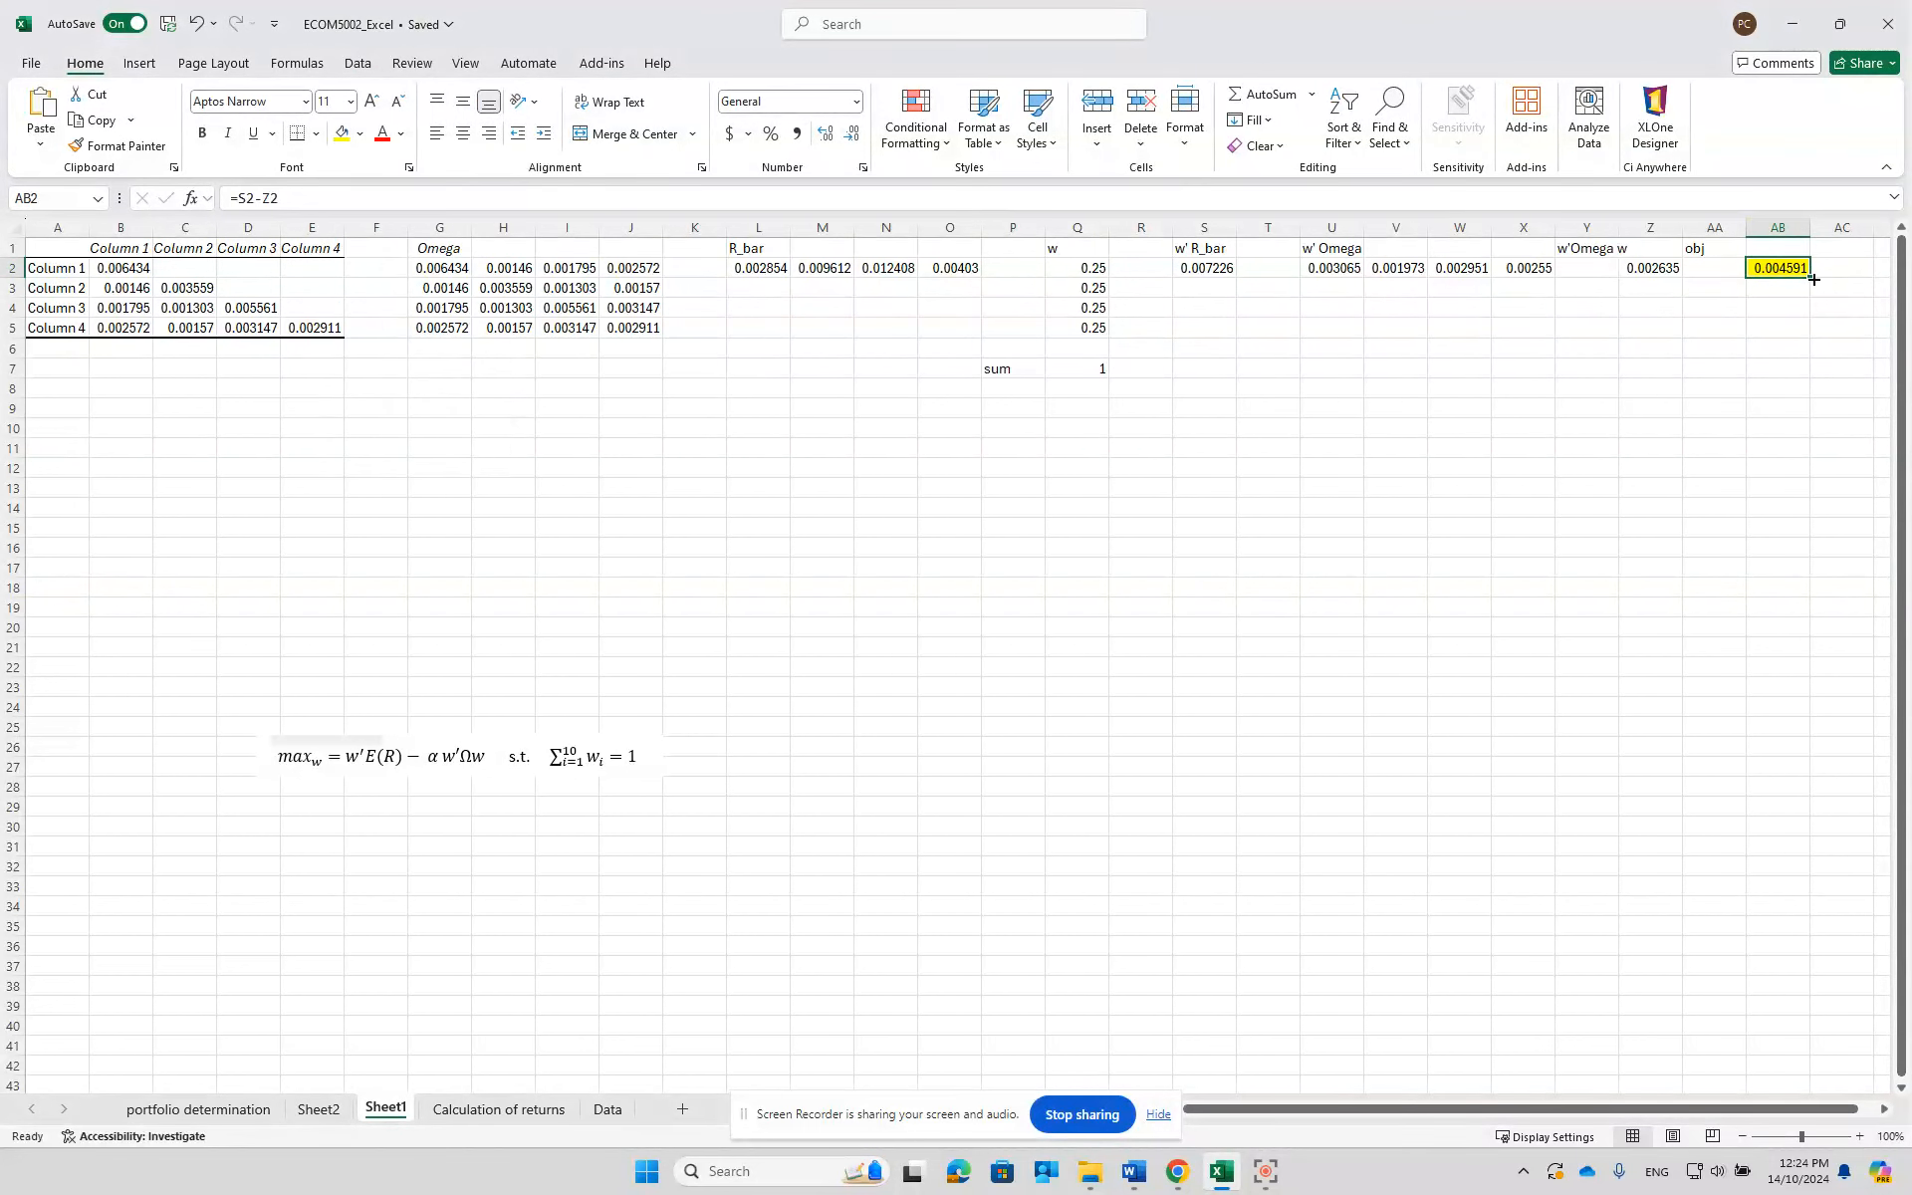
{"action": "left_click", "coordinate": [1690, 445]}
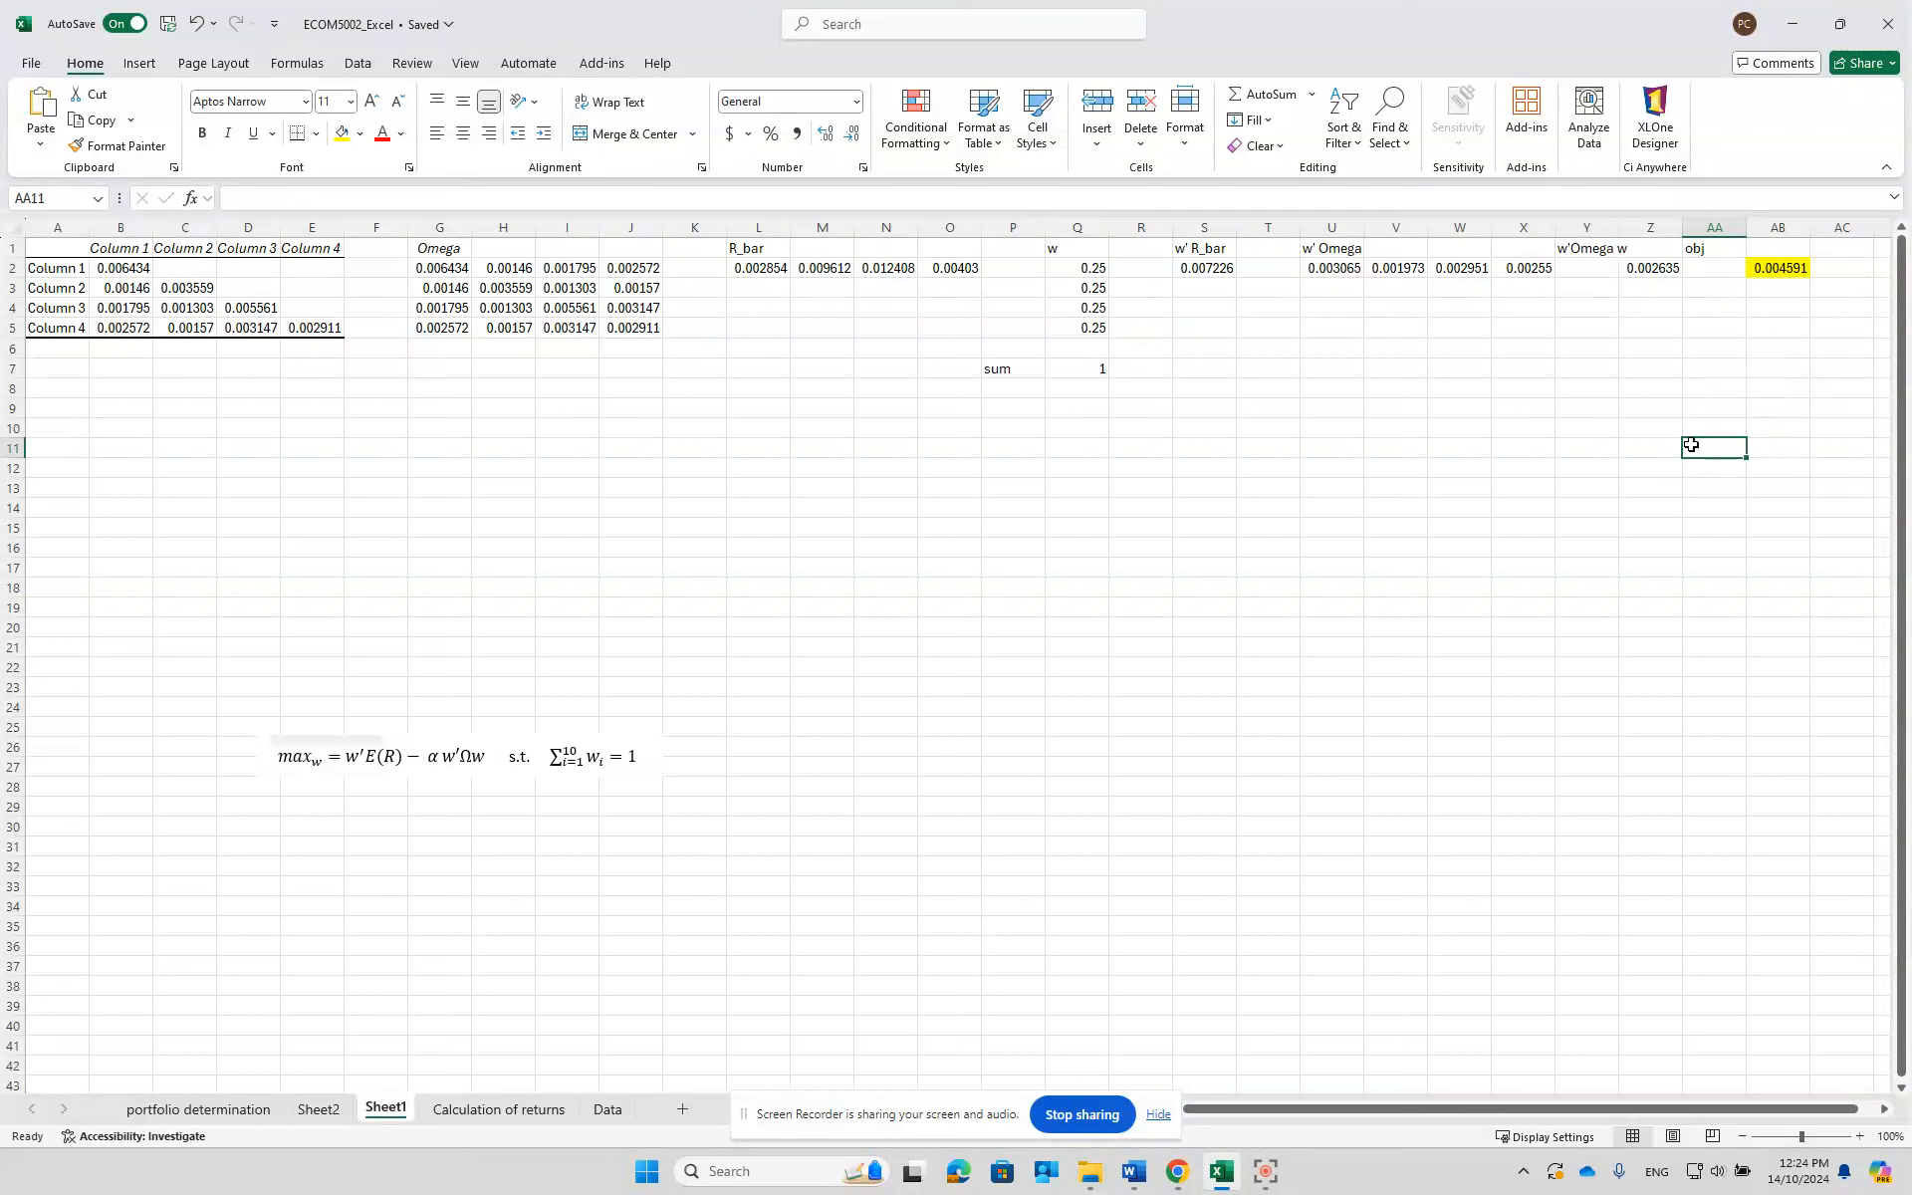
- Highlight the weights in Q2:Q5 and their sum in Q7 with a yellow fill
{"action": "left_click_drag", "start_coordinate": [1065, 267], "coordinate": [1072, 329]}
{"action": "left_click", "coordinate": [344, 133]}
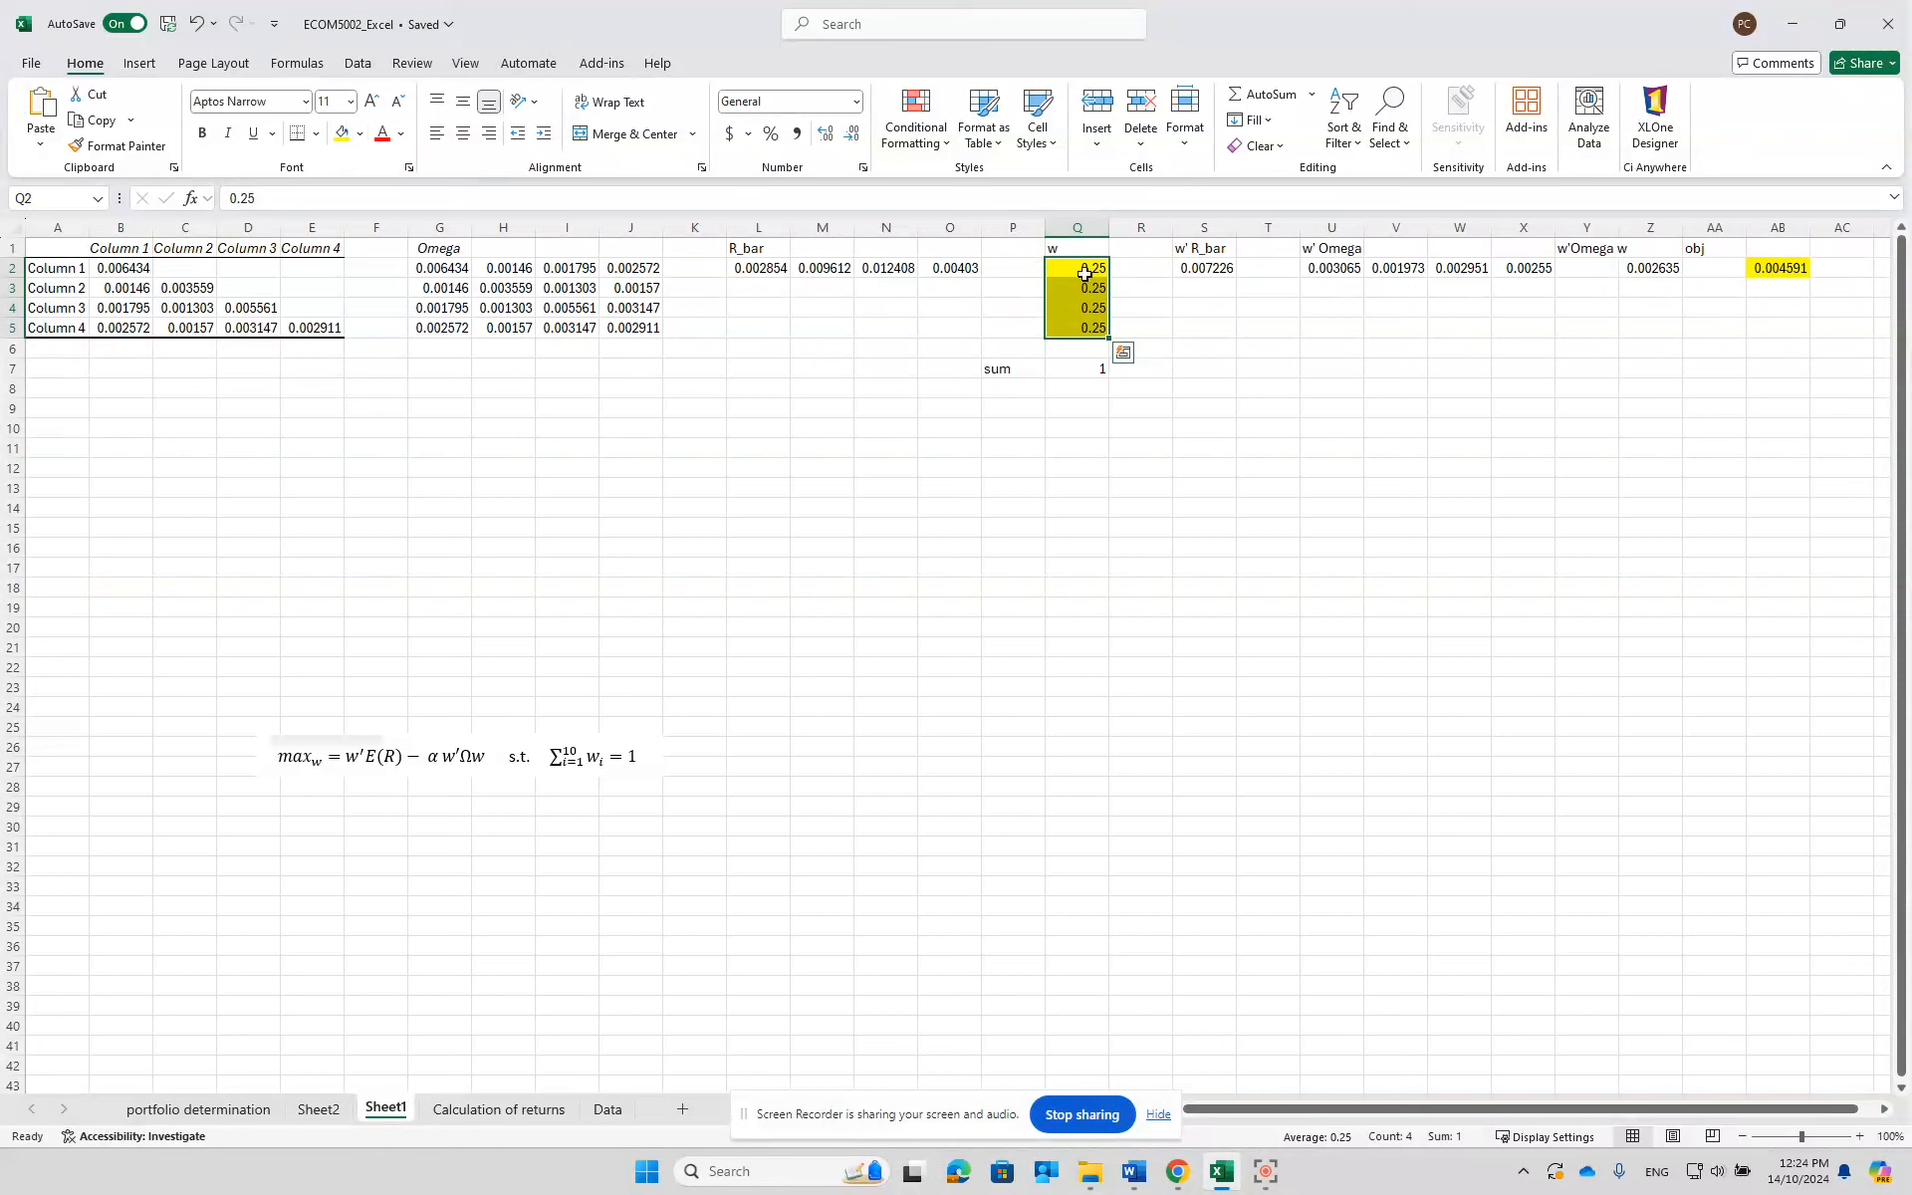
{"action": "left_click", "coordinate": [1077, 369]}
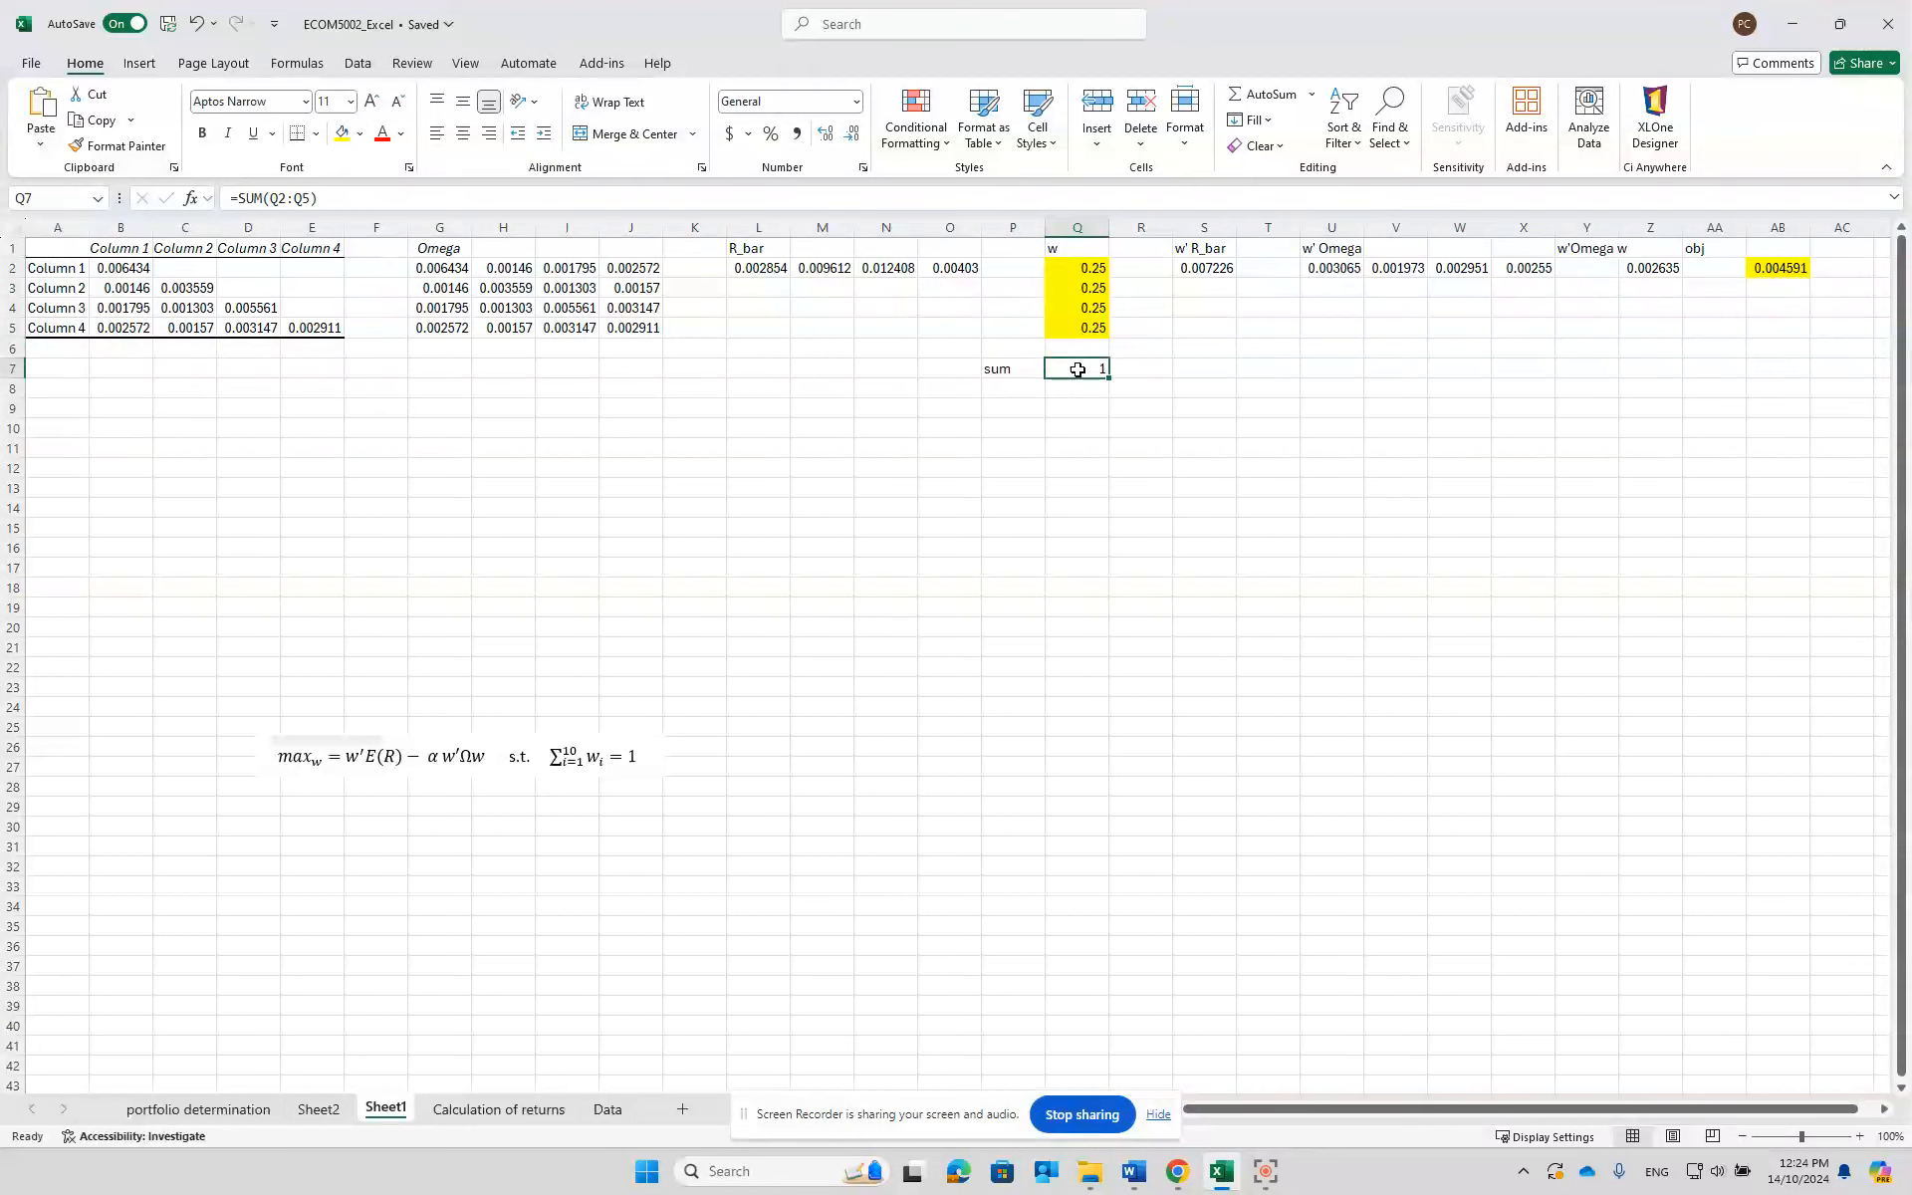
{"action": "left_click", "coordinate": [339, 138]}
{"action": "left_click", "coordinate": [1097, 413]}
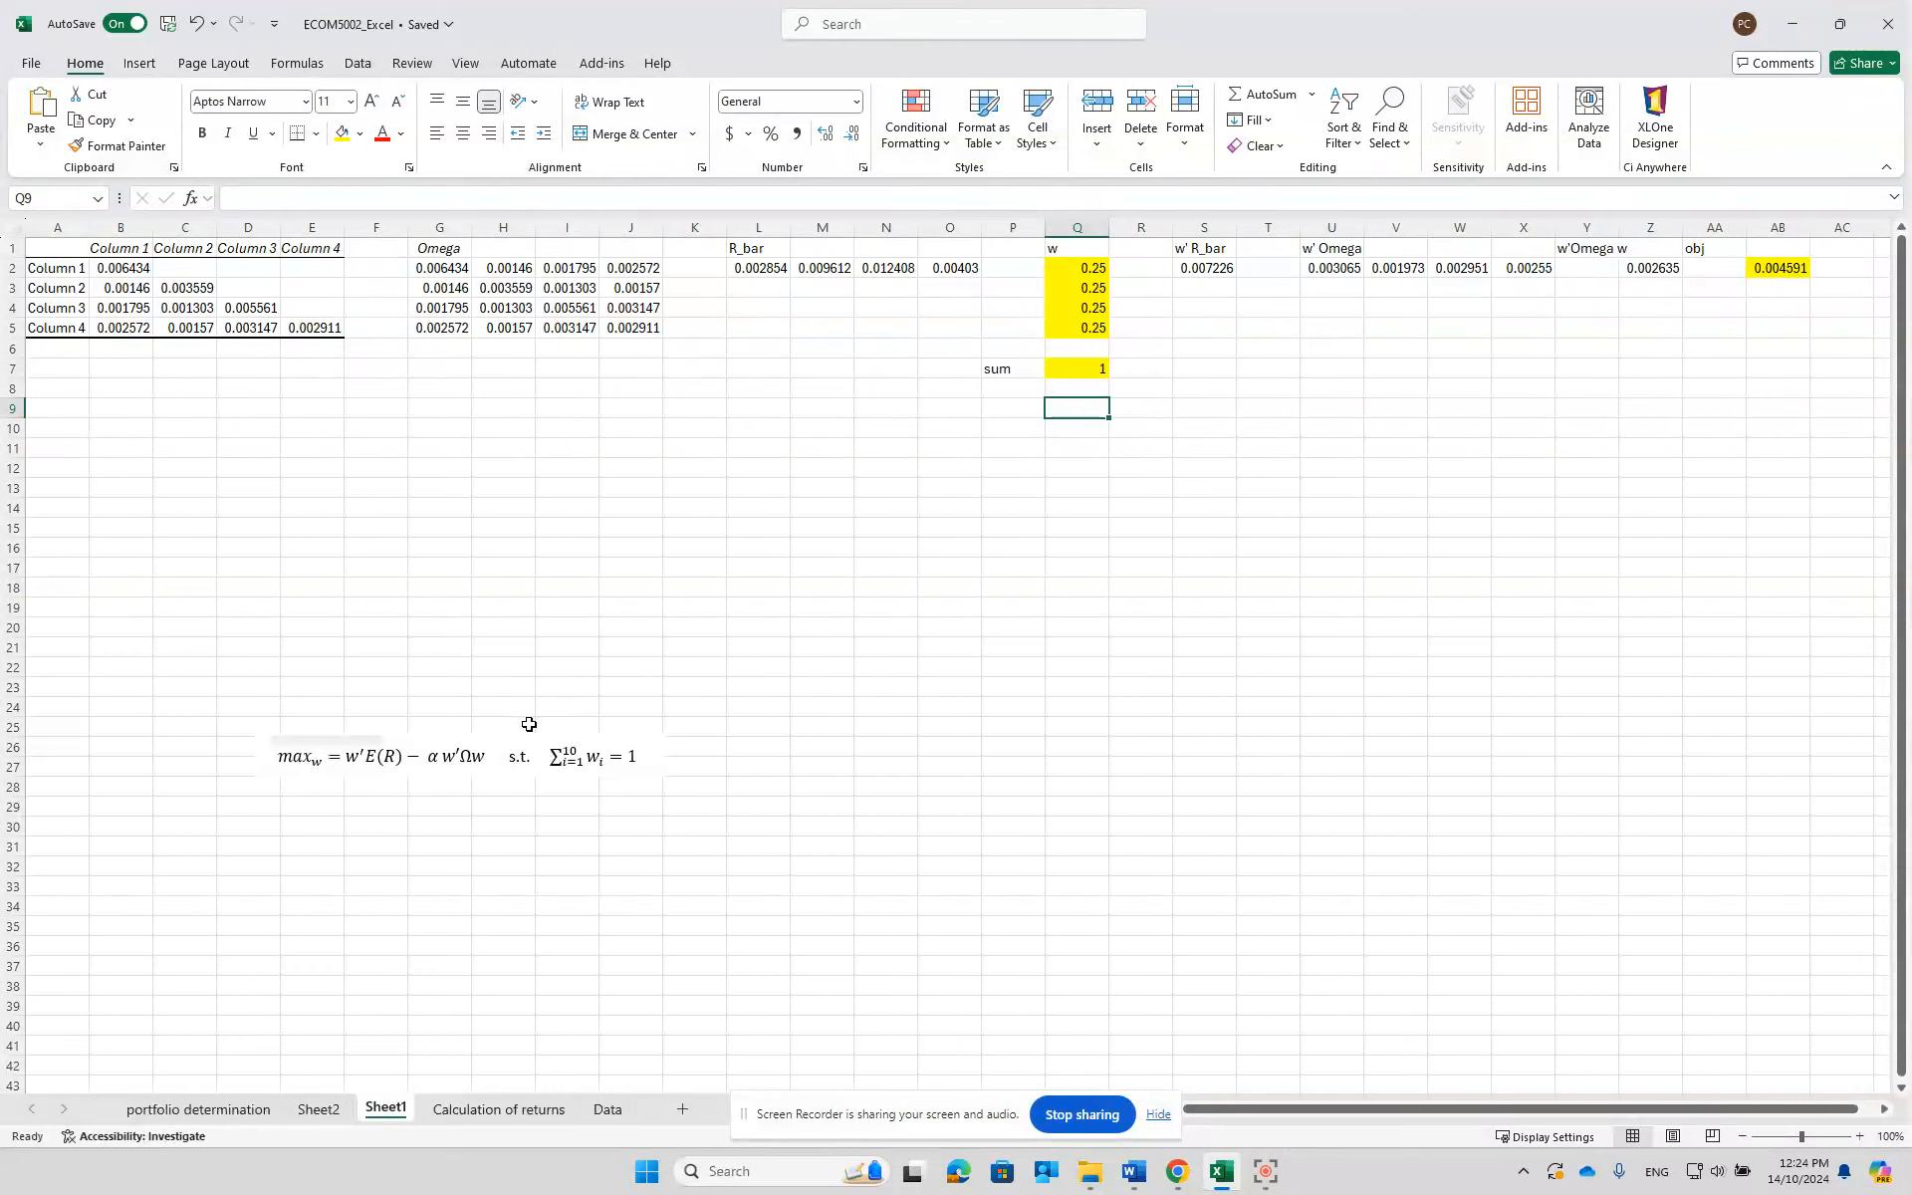
- Move the maximisation formula picture up to about row 10, just beneath the covariance table
{"action": "left_click", "coordinate": [476, 772]}
{"action": "left_click_drag", "start_coordinate": [453, 765], "coordinate": [273, 431]}
{"action": "left_click", "coordinate": [771, 748]}
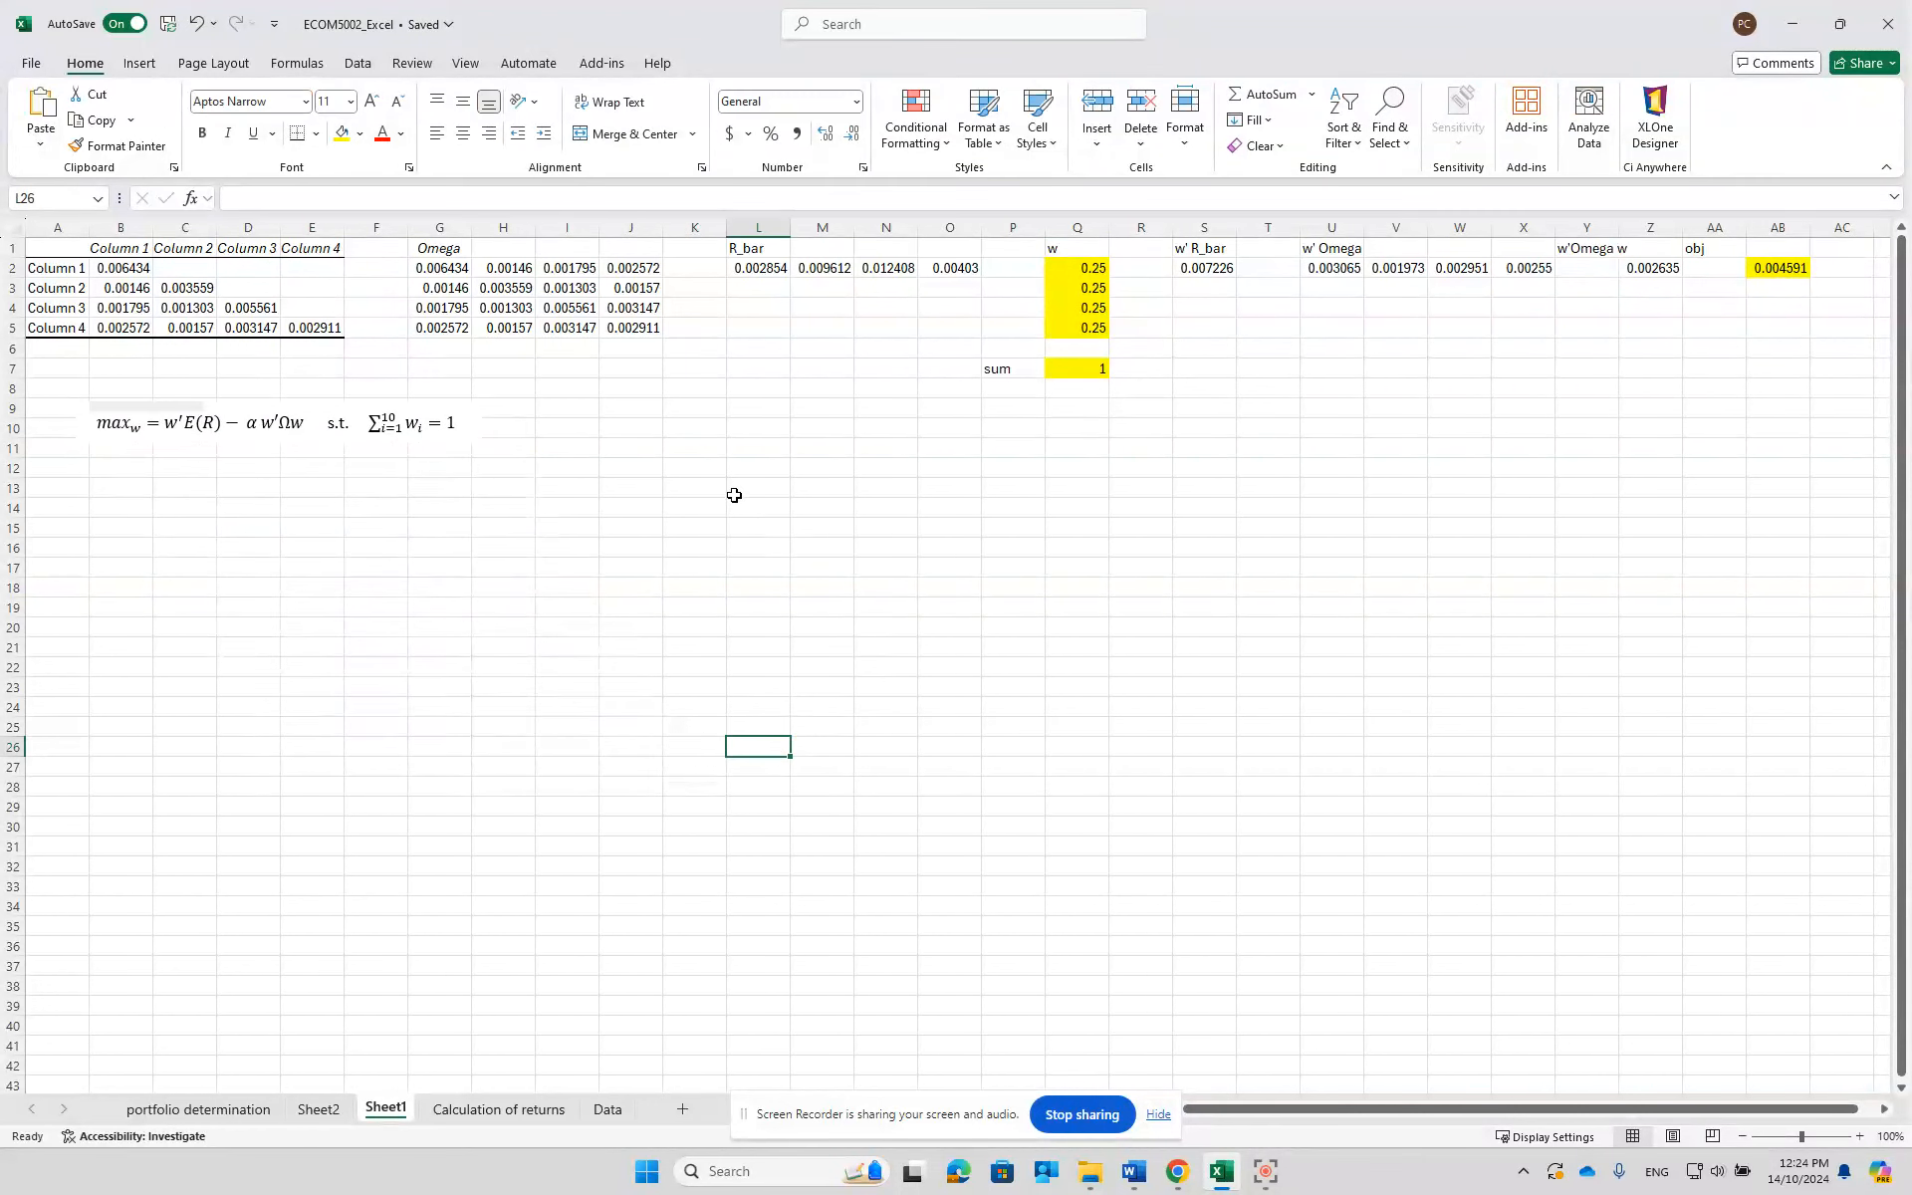
- Set up Solver to maximise the objective cell AB2 by changing the weights in Q2:Q5
{"action": "left_click", "coordinate": [355, 66]}
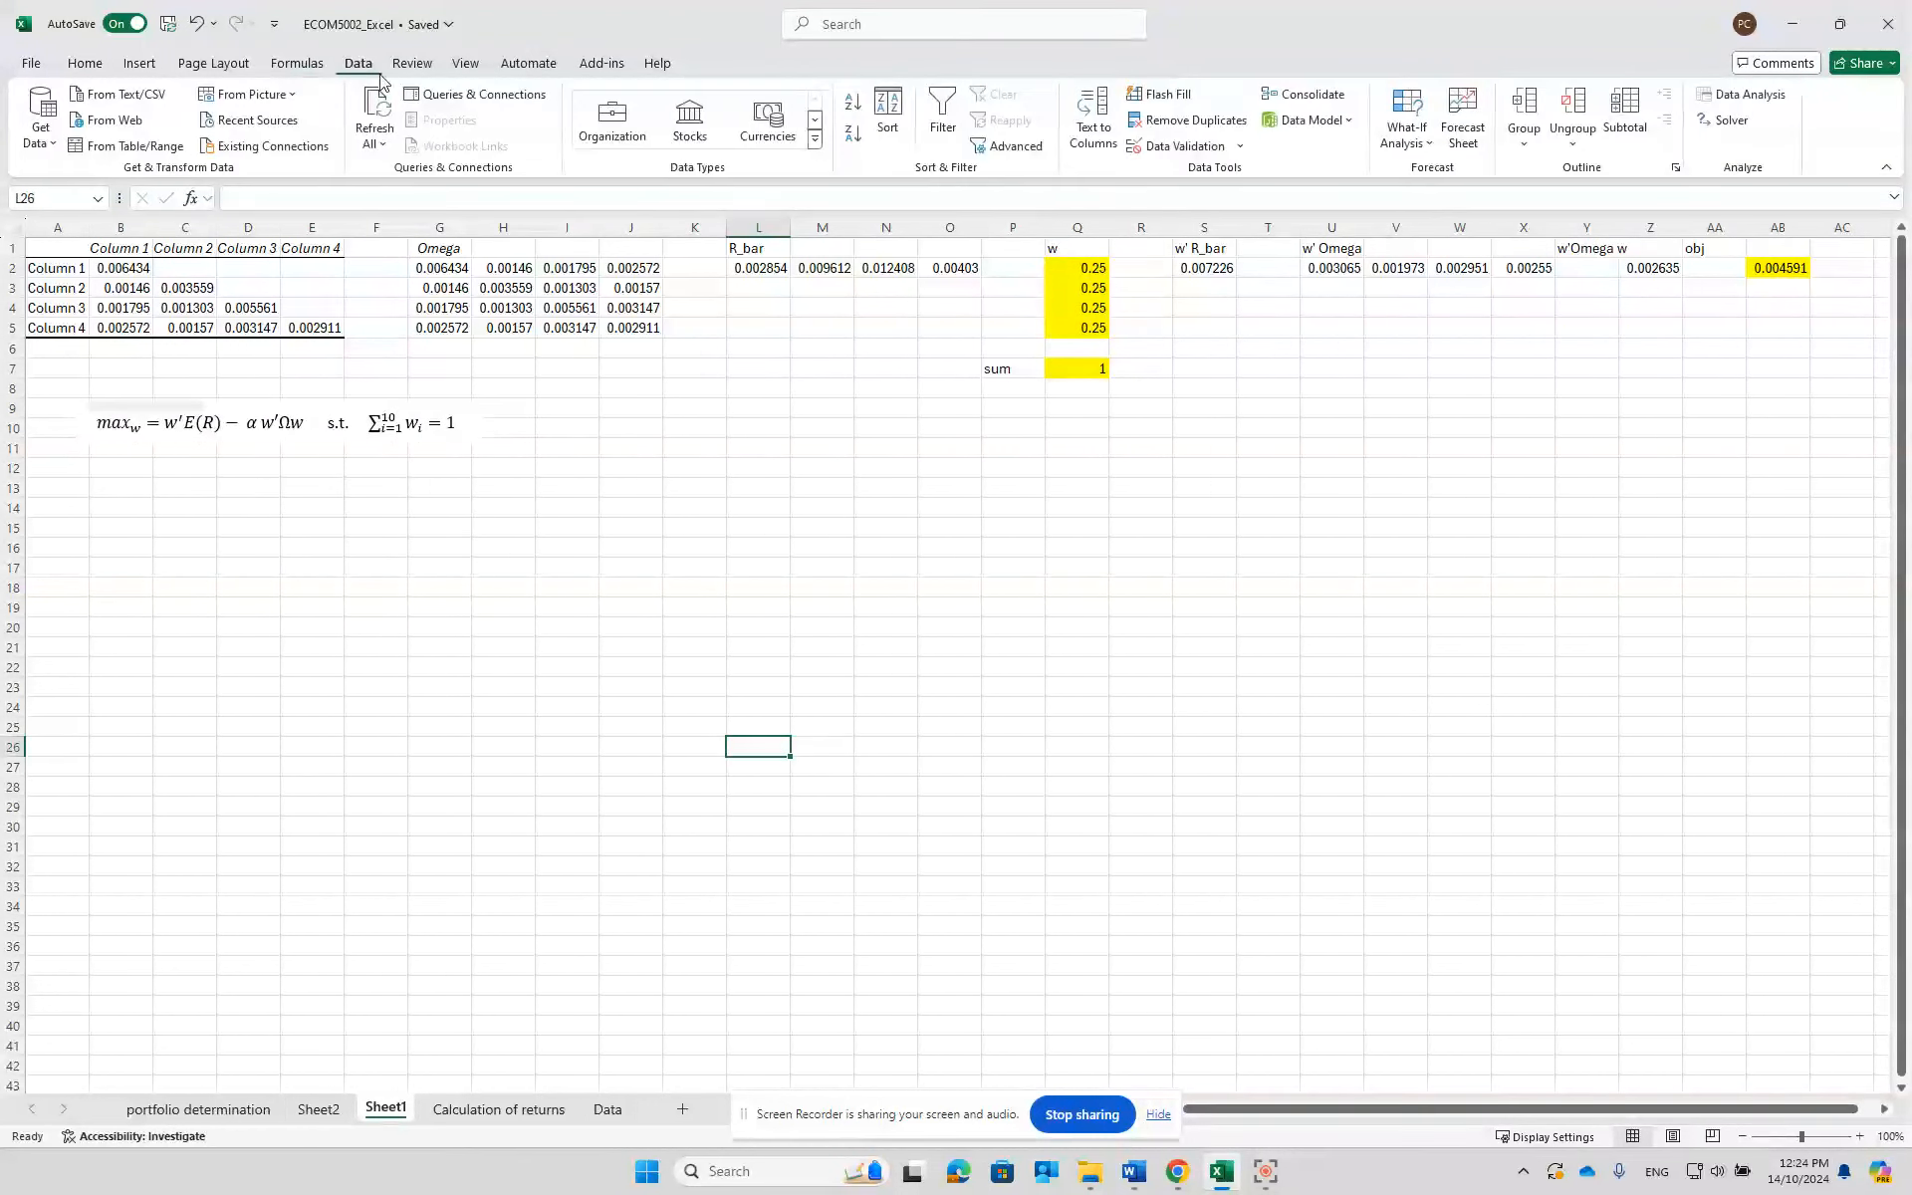
{"action": "left_click", "coordinate": [1727, 124]}
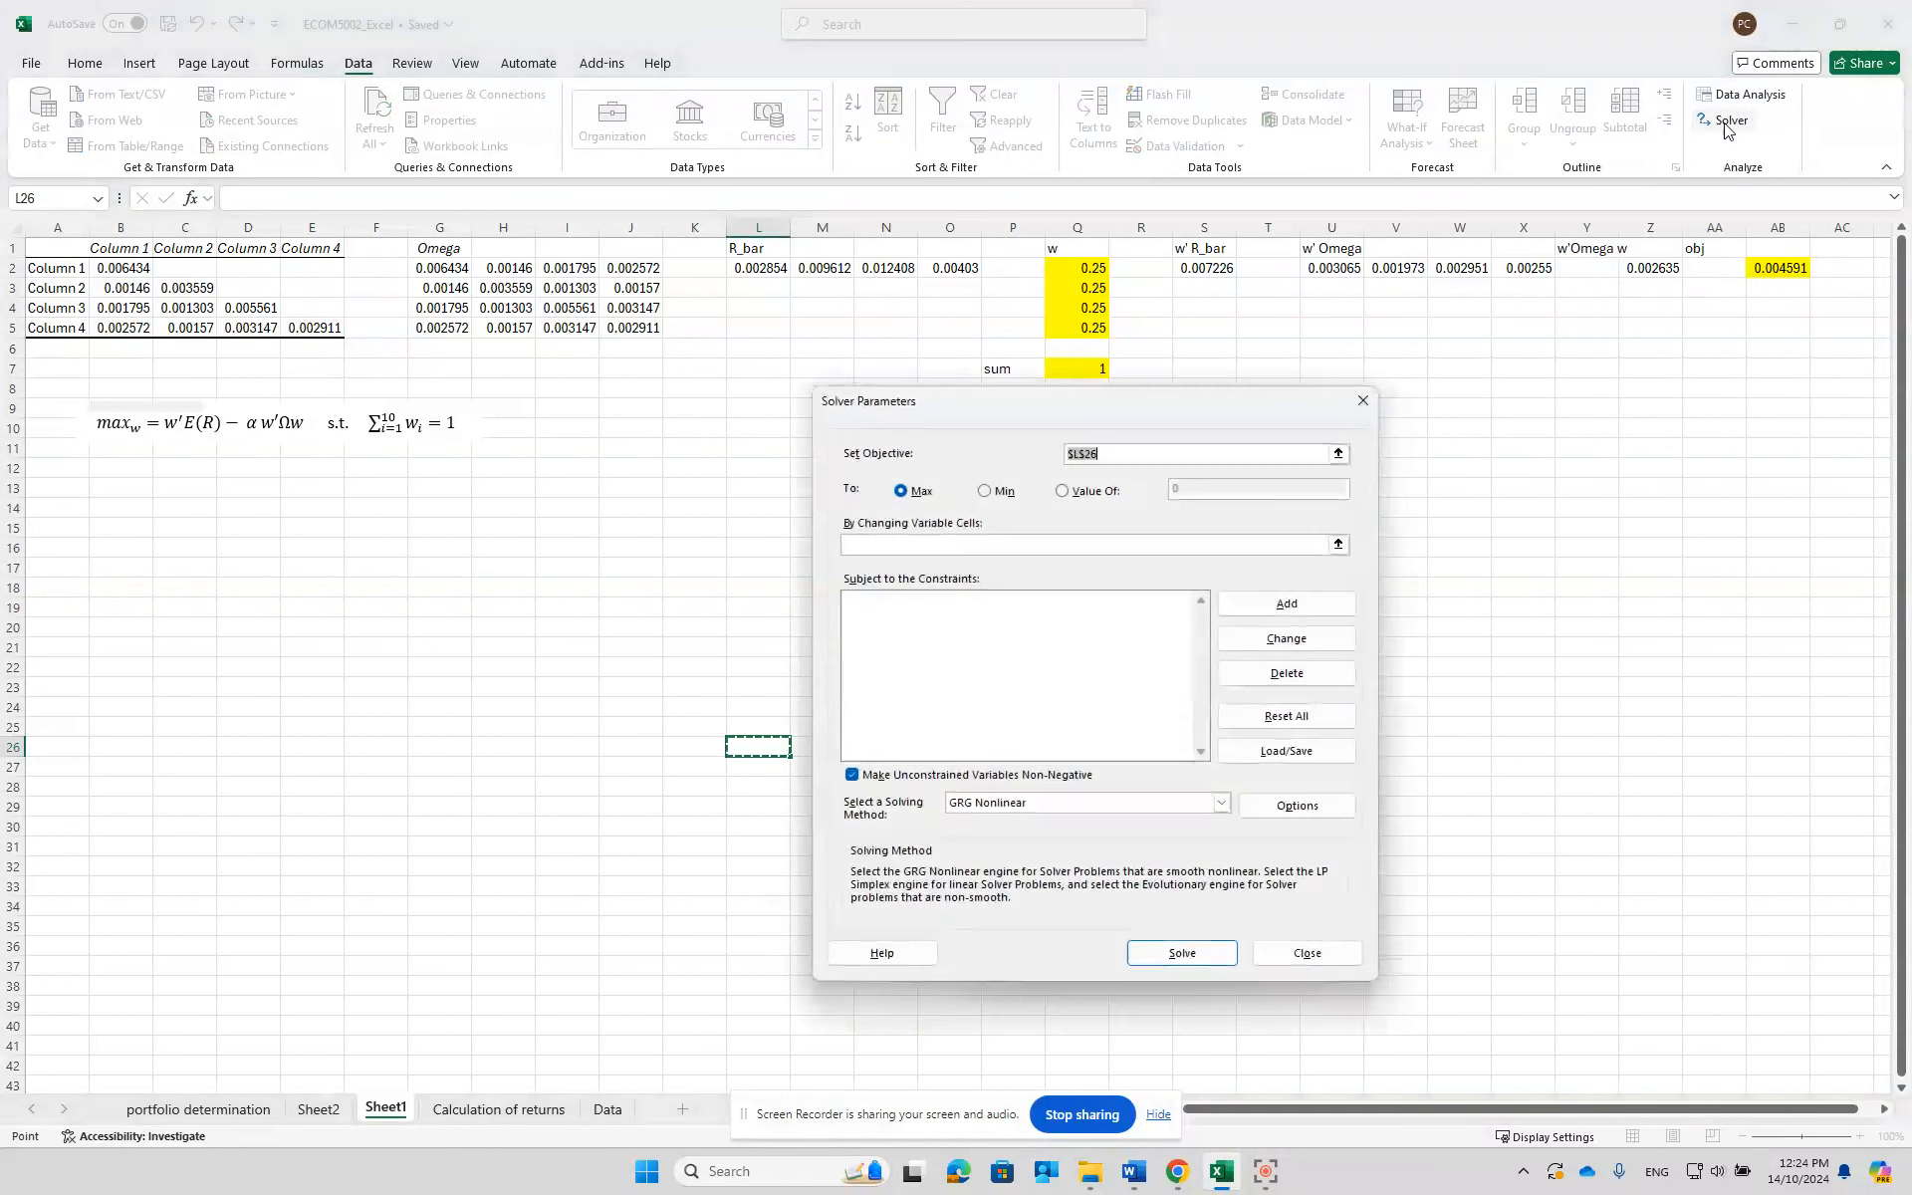
{"action": "left_click_drag", "start_coordinate": [1202, 399], "coordinate": [1151, 466]}
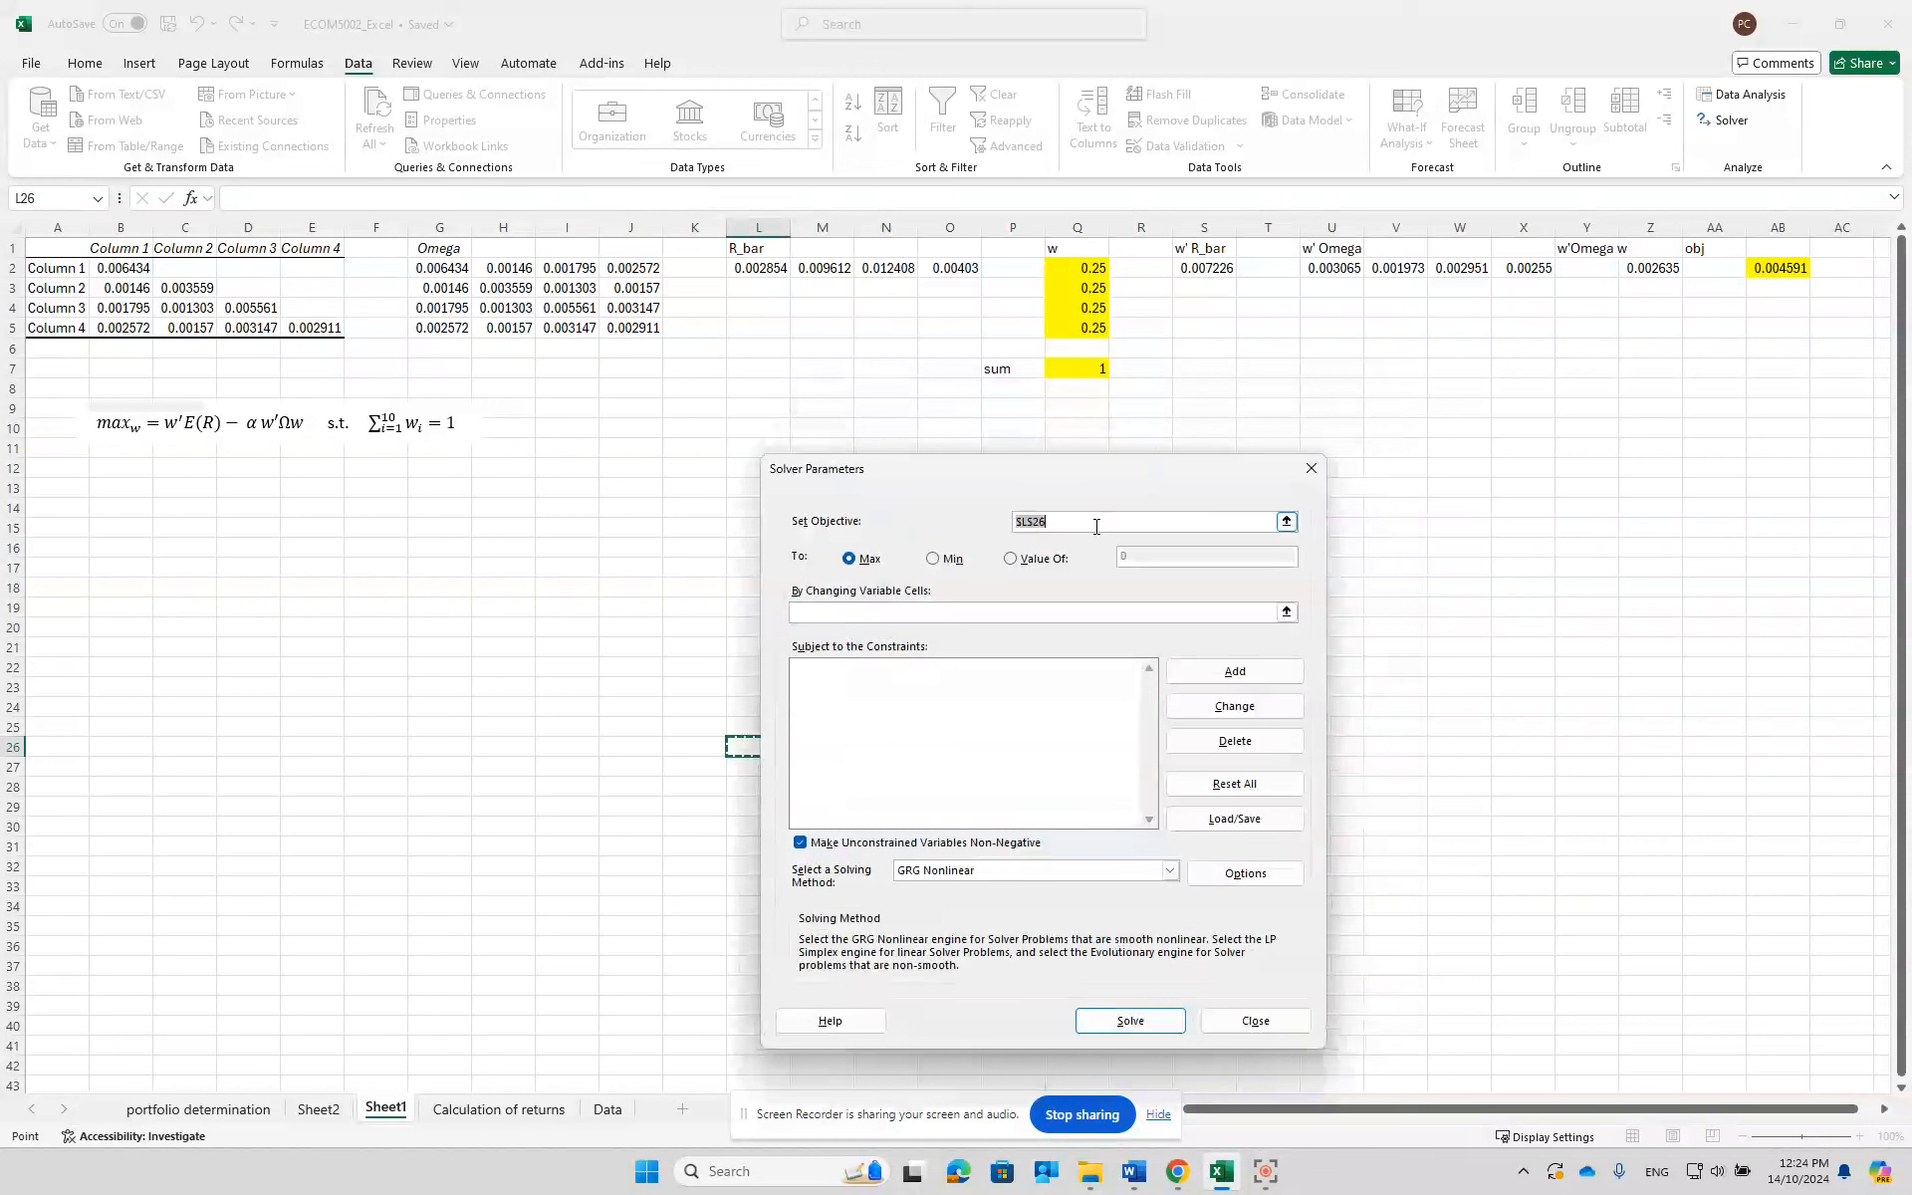
{"action": "left_click_drag", "start_coordinate": [1083, 524], "coordinate": [943, 530]}
{"action": "key", "text": "BackSpace"}
{"action": "left_click", "coordinate": [1789, 267]}
{"action": "left_click", "coordinate": [929, 564]}
{"action": "left_click", "coordinate": [857, 562]}
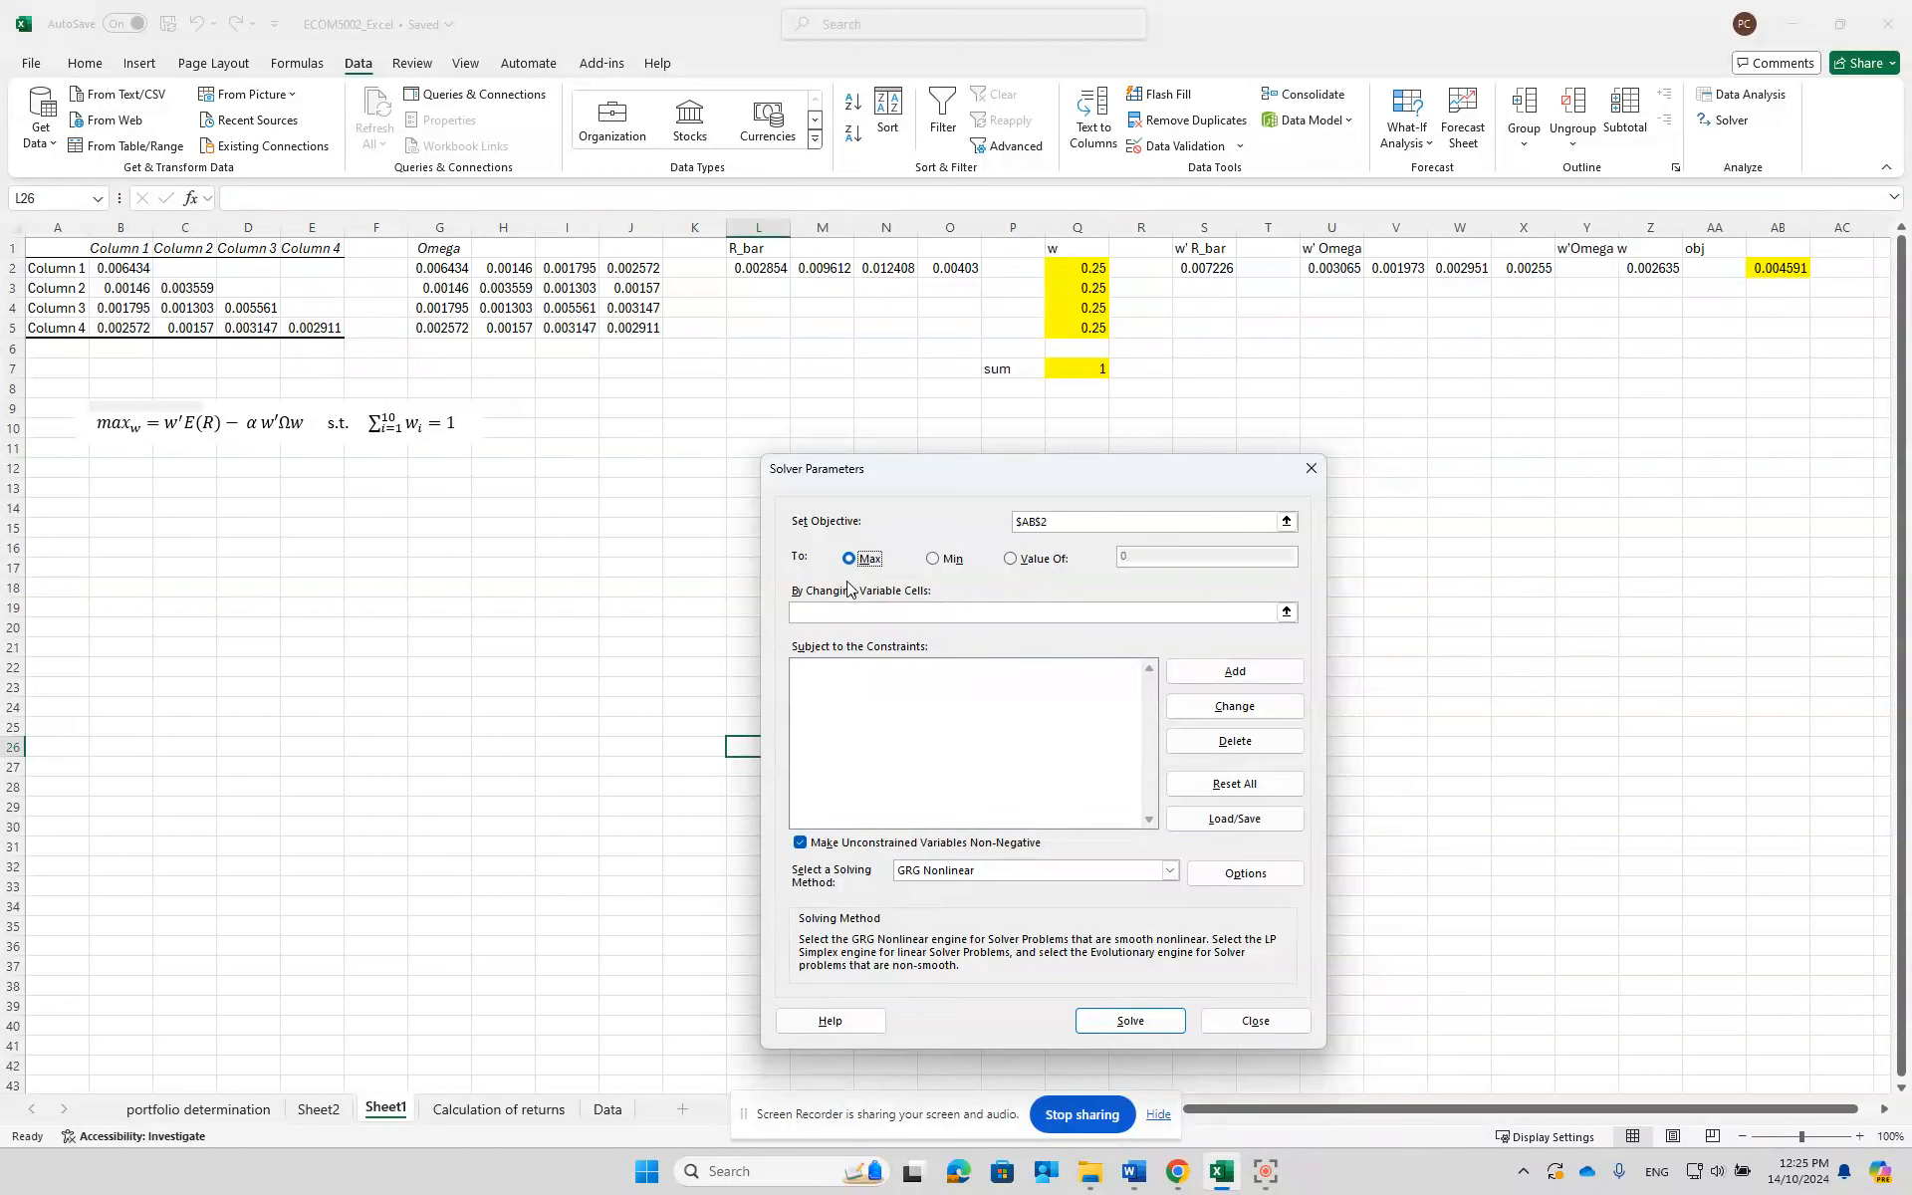
{"action": "left_click", "coordinate": [841, 609]}
{"action": "left_click_drag", "start_coordinate": [1086, 264], "coordinate": [1088, 322]}
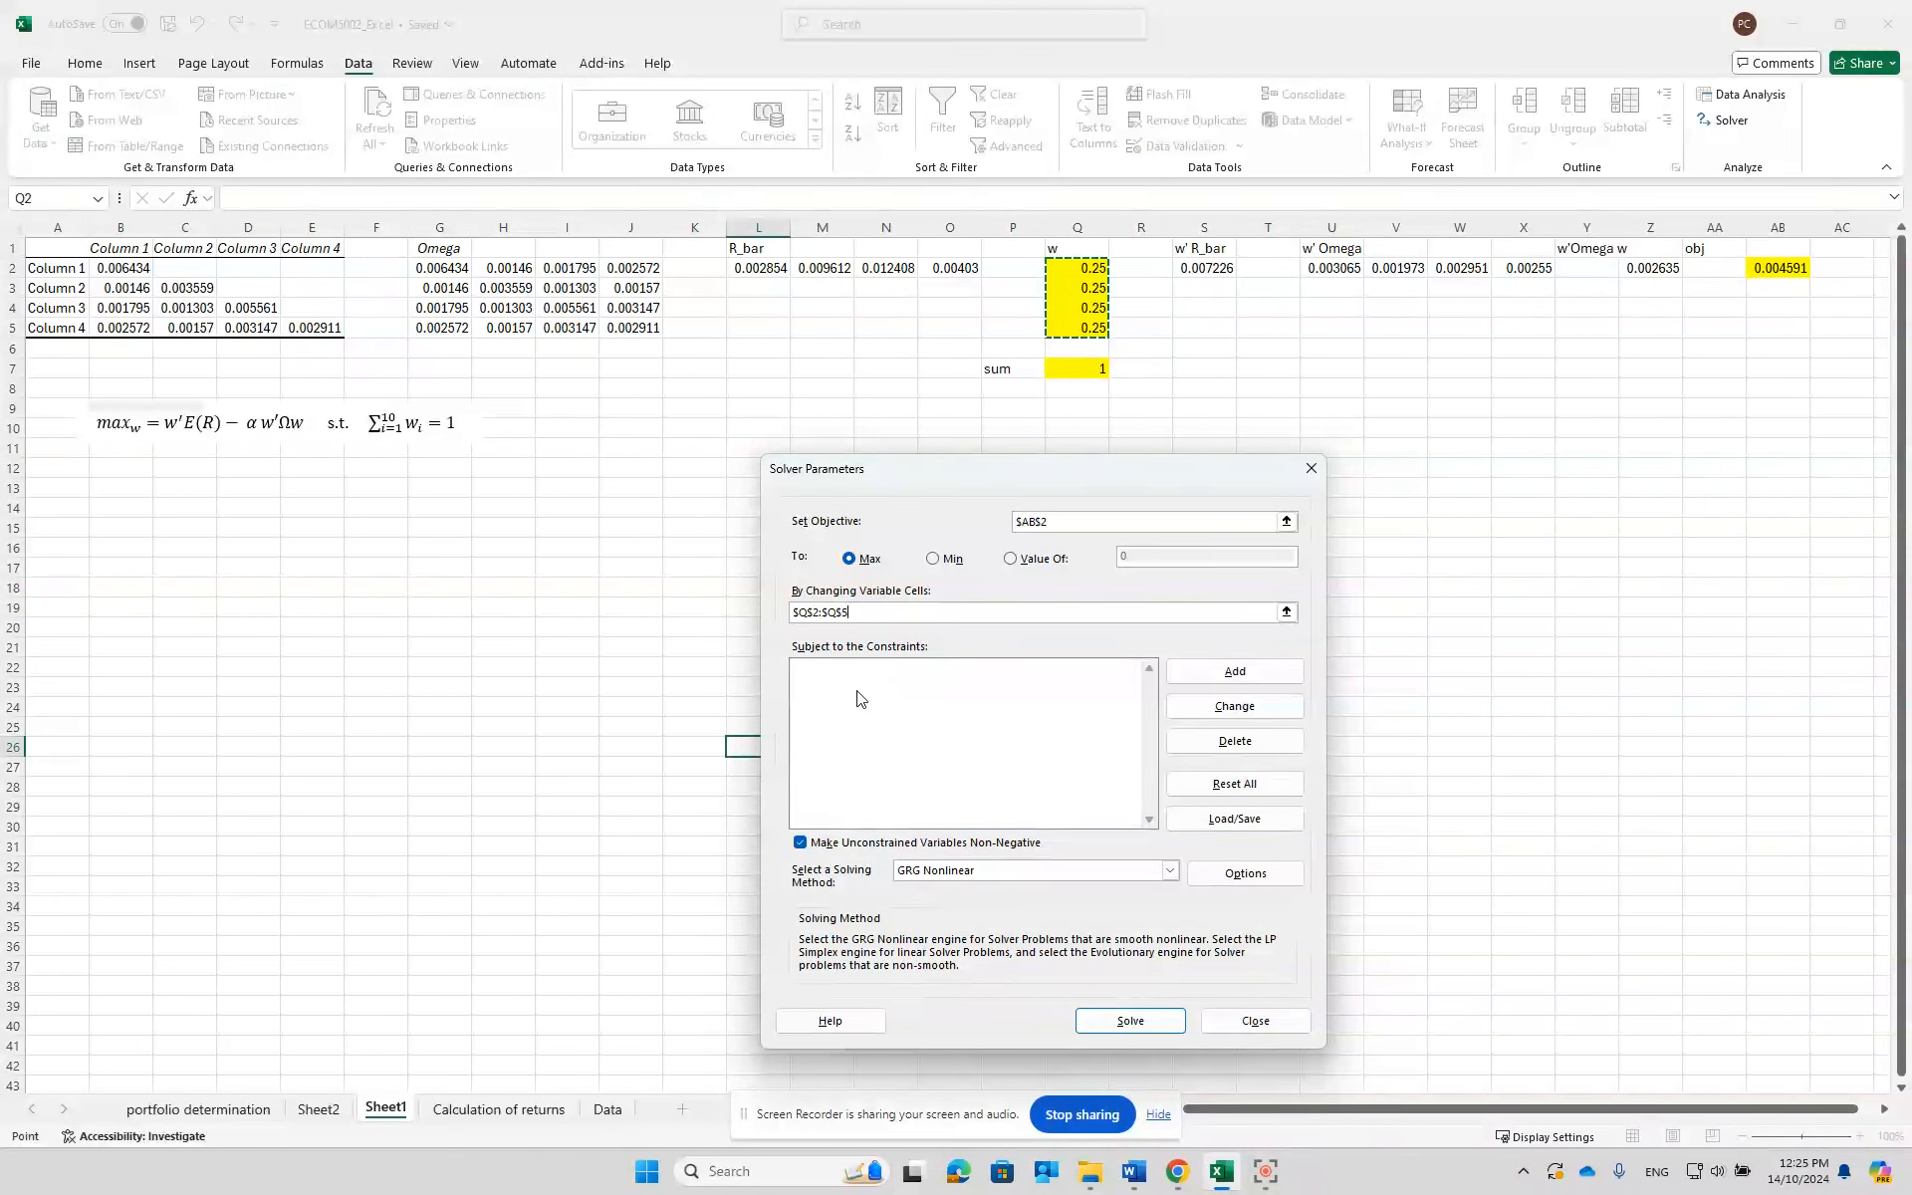
- Add a Solver constraint requiring the weights Q2:Q5 to be >= 0
{"action": "left_click", "coordinate": [1235, 673]}
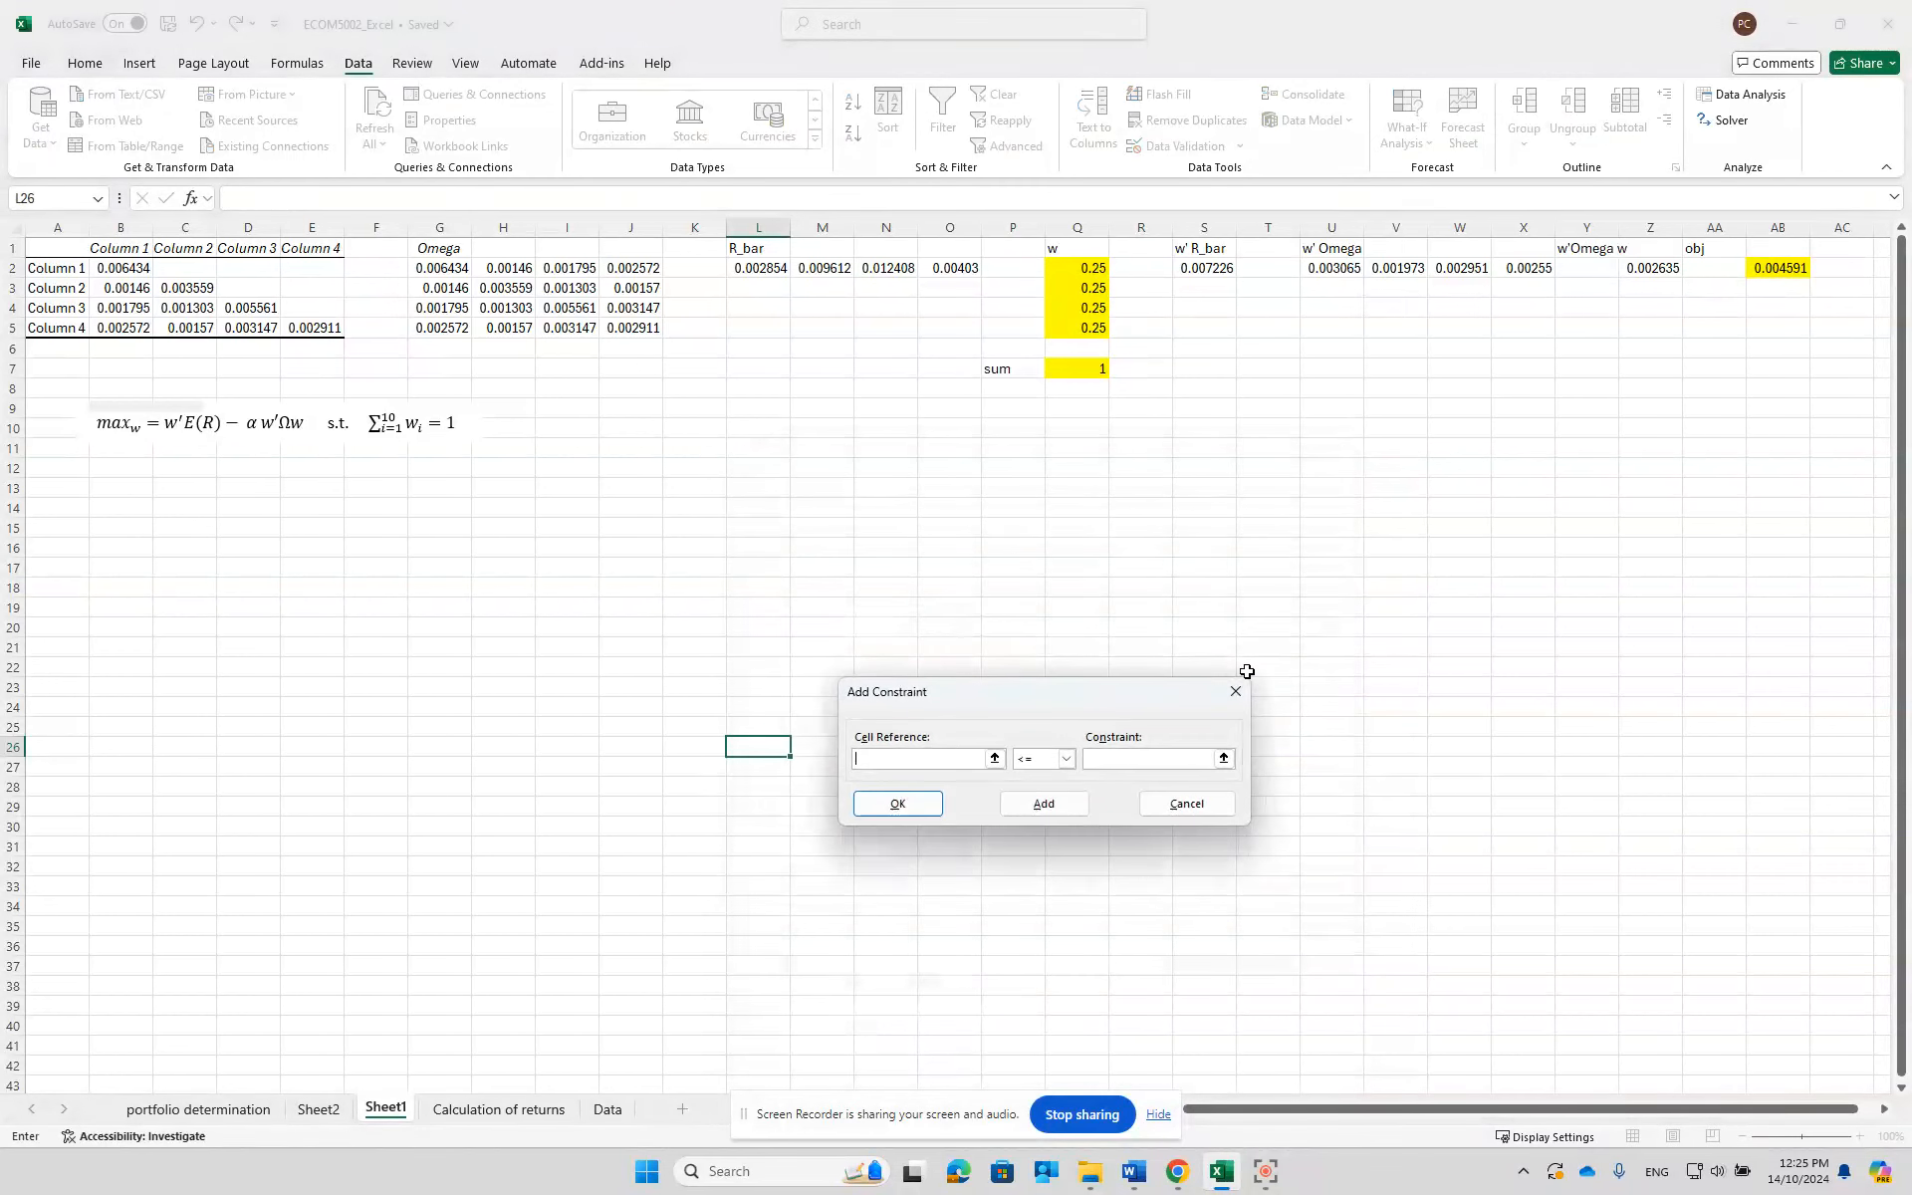
{"action": "left_click_drag", "start_coordinate": [1084, 265], "coordinate": [1079, 325]}
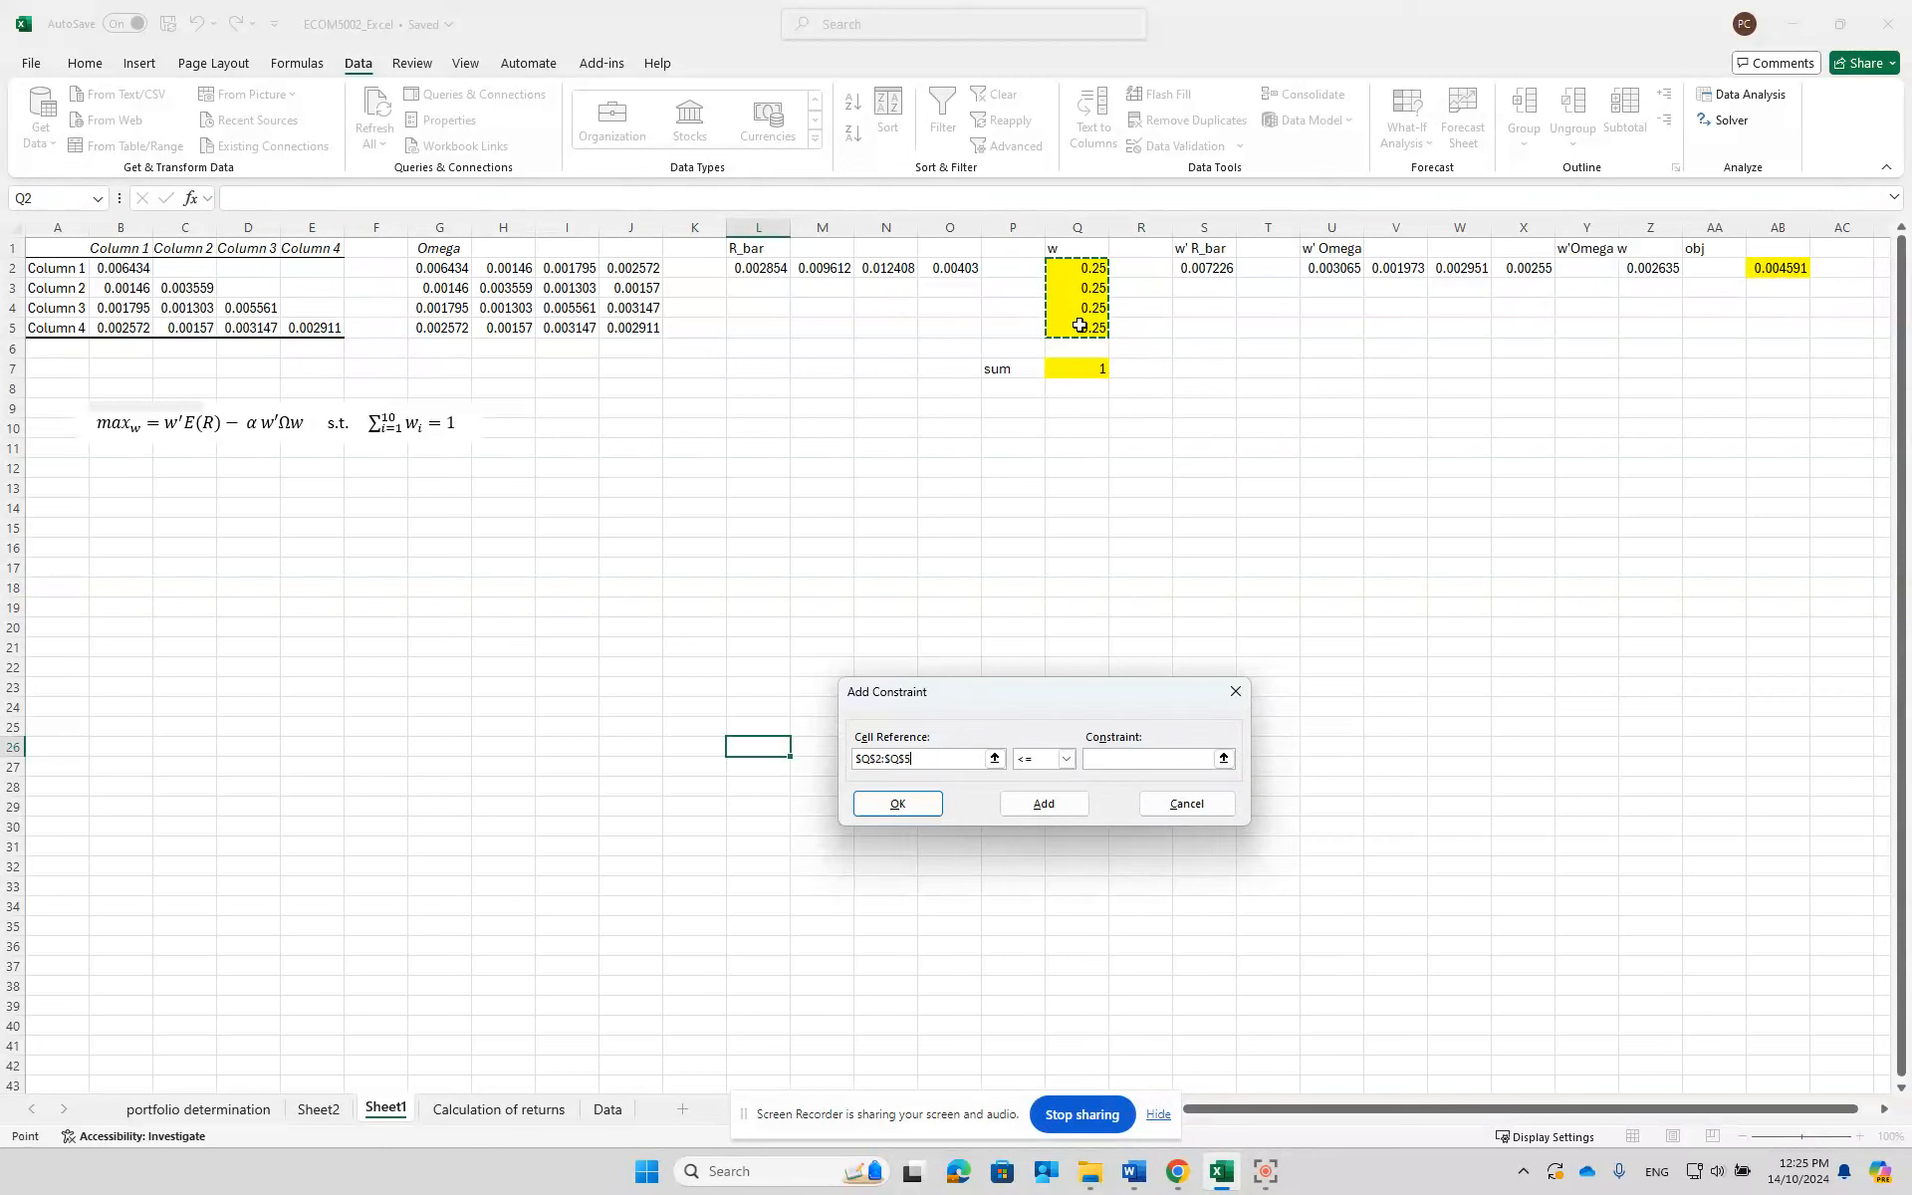
{"action": "left_click", "coordinate": [1066, 760]}
{"action": "left_click", "coordinate": [1025, 802]}
{"action": "left_click", "coordinate": [1054, 805]}
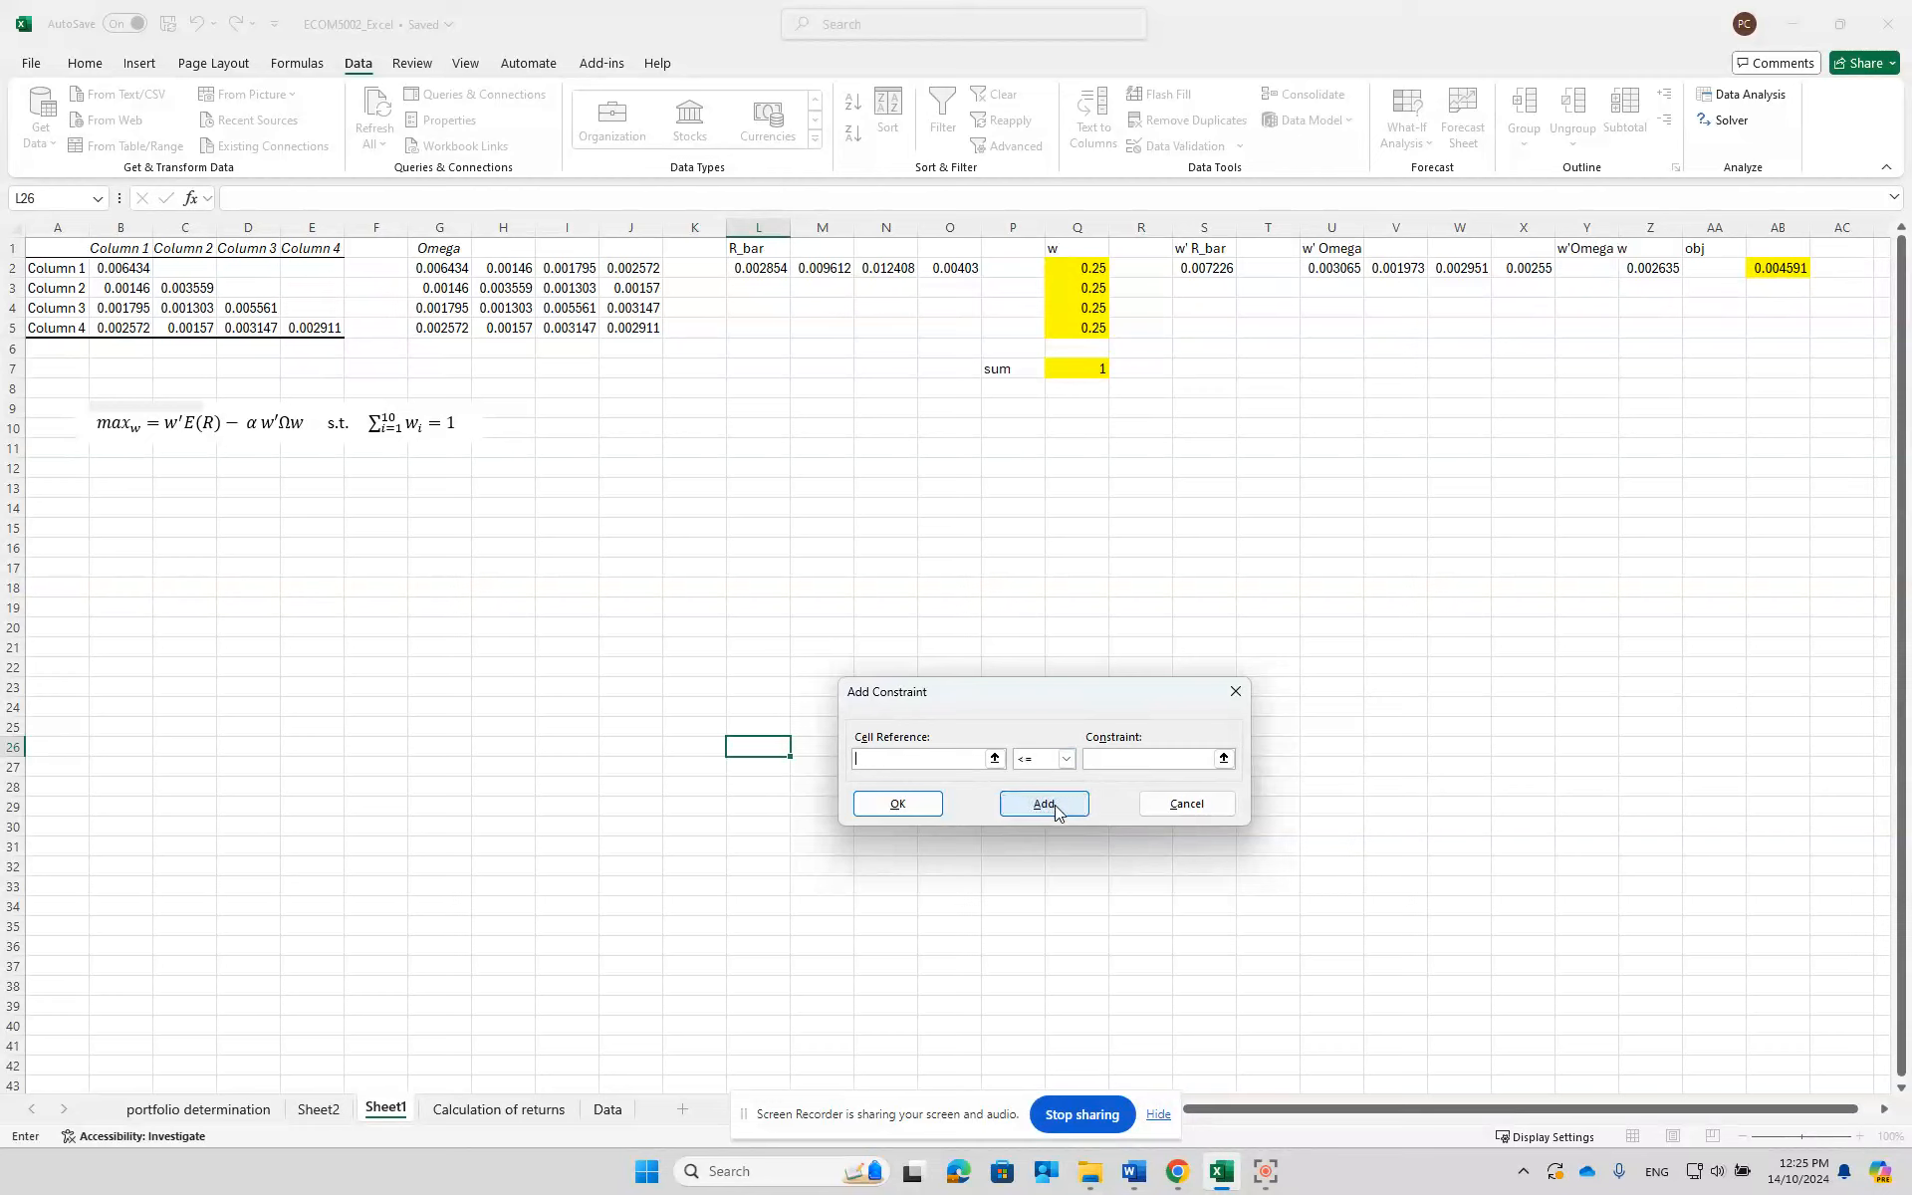
- Add a Solver constraint setting the sum of weights in Q7 equal to 1
{"action": "left_click", "coordinate": [1072, 370]}
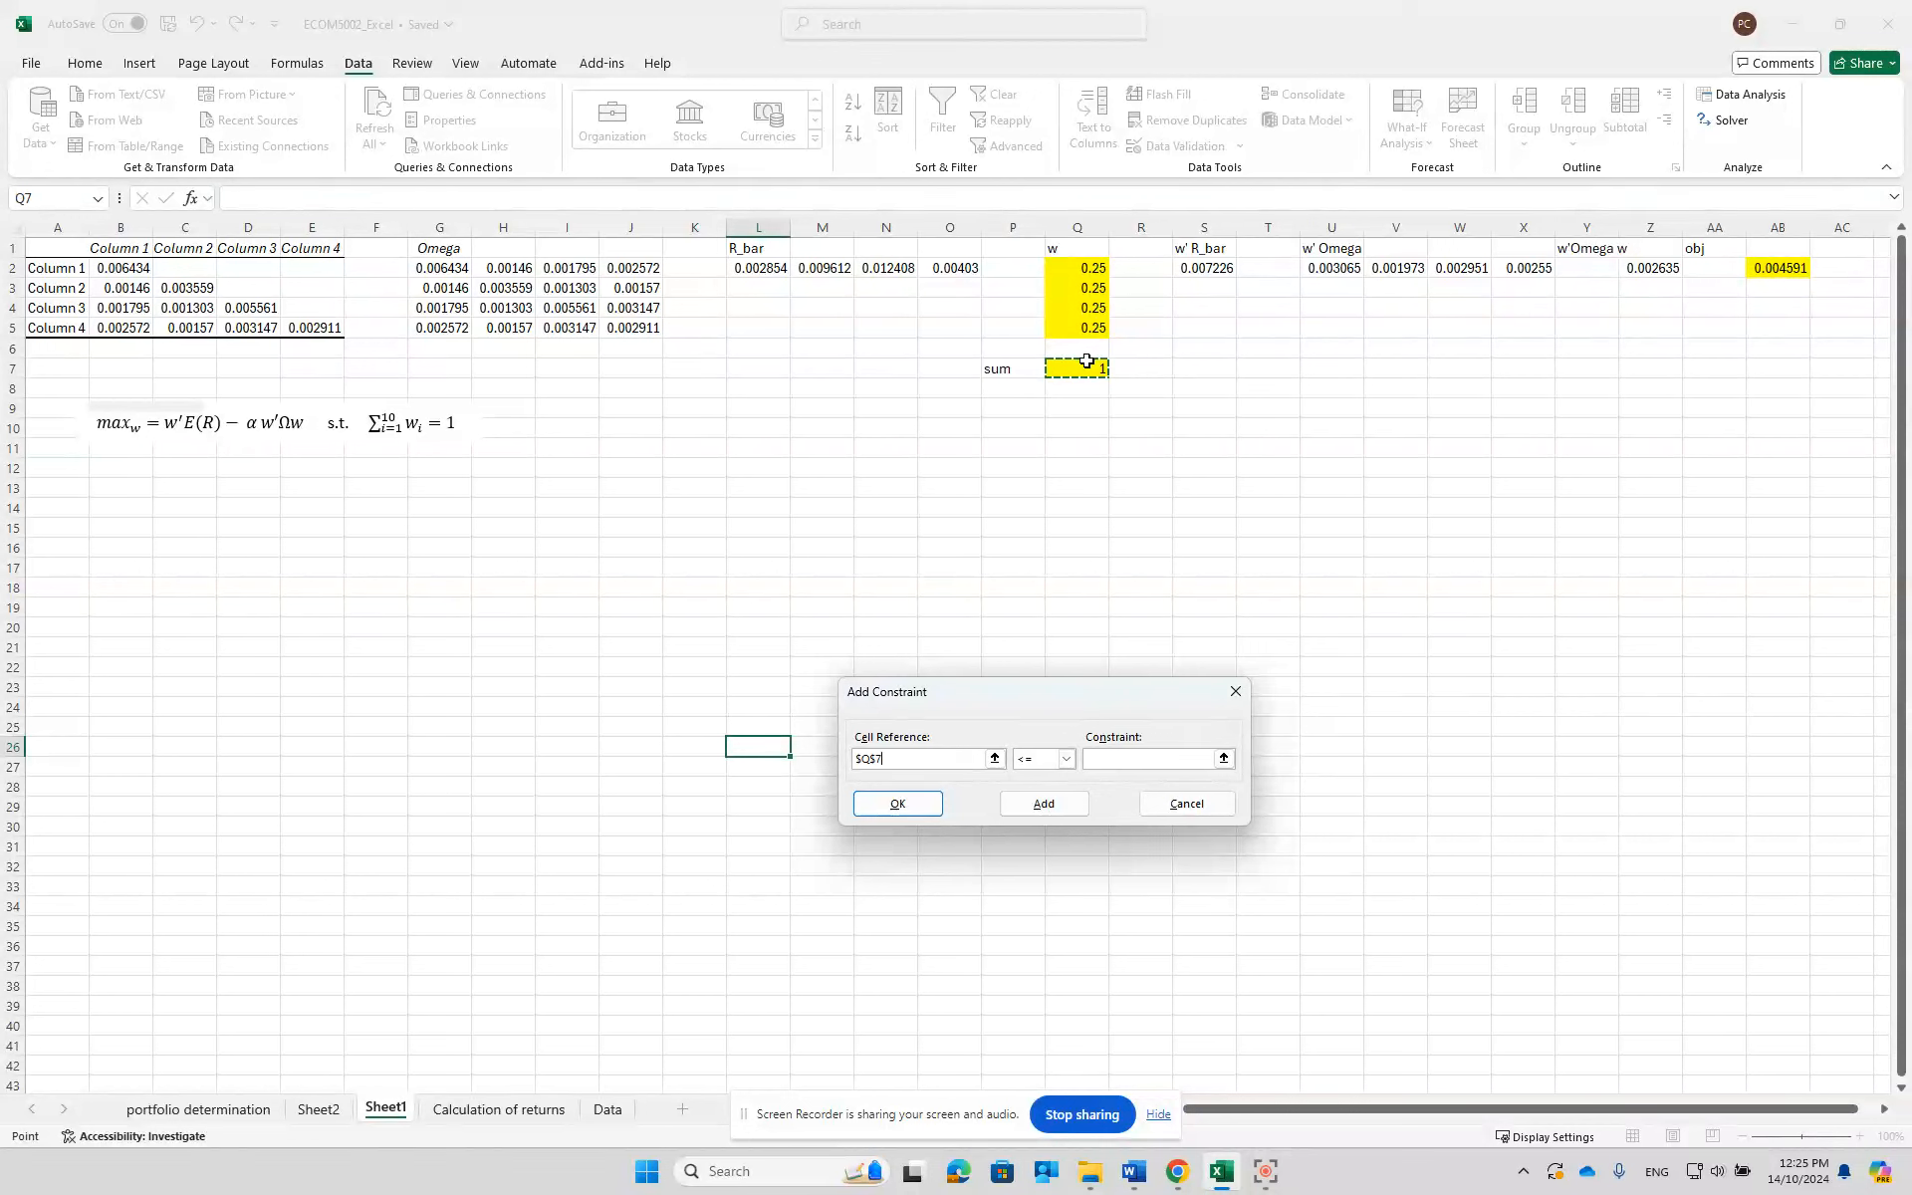
{"action": "left_click", "coordinate": [1066, 758]}
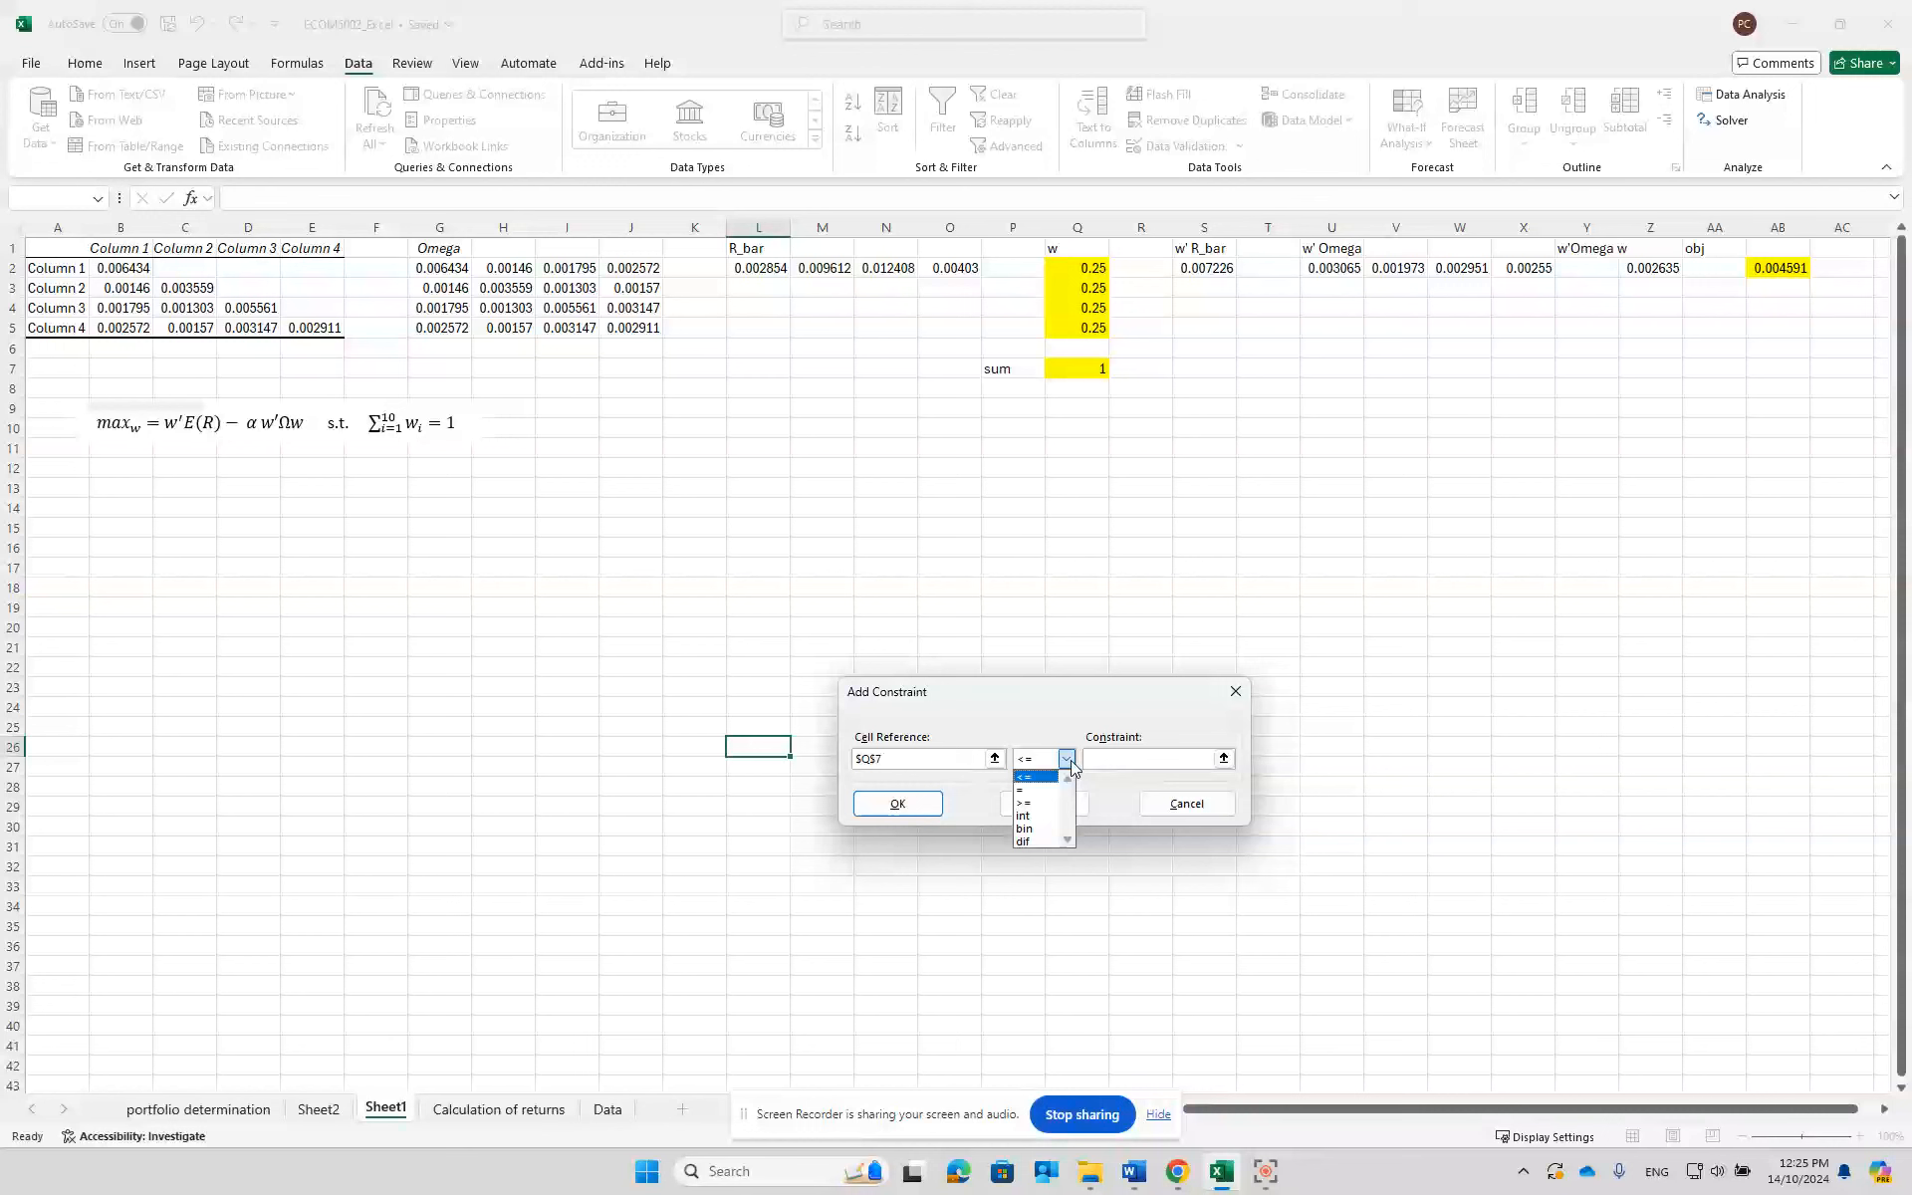
{"action": "left_click", "coordinate": [1040, 788]}
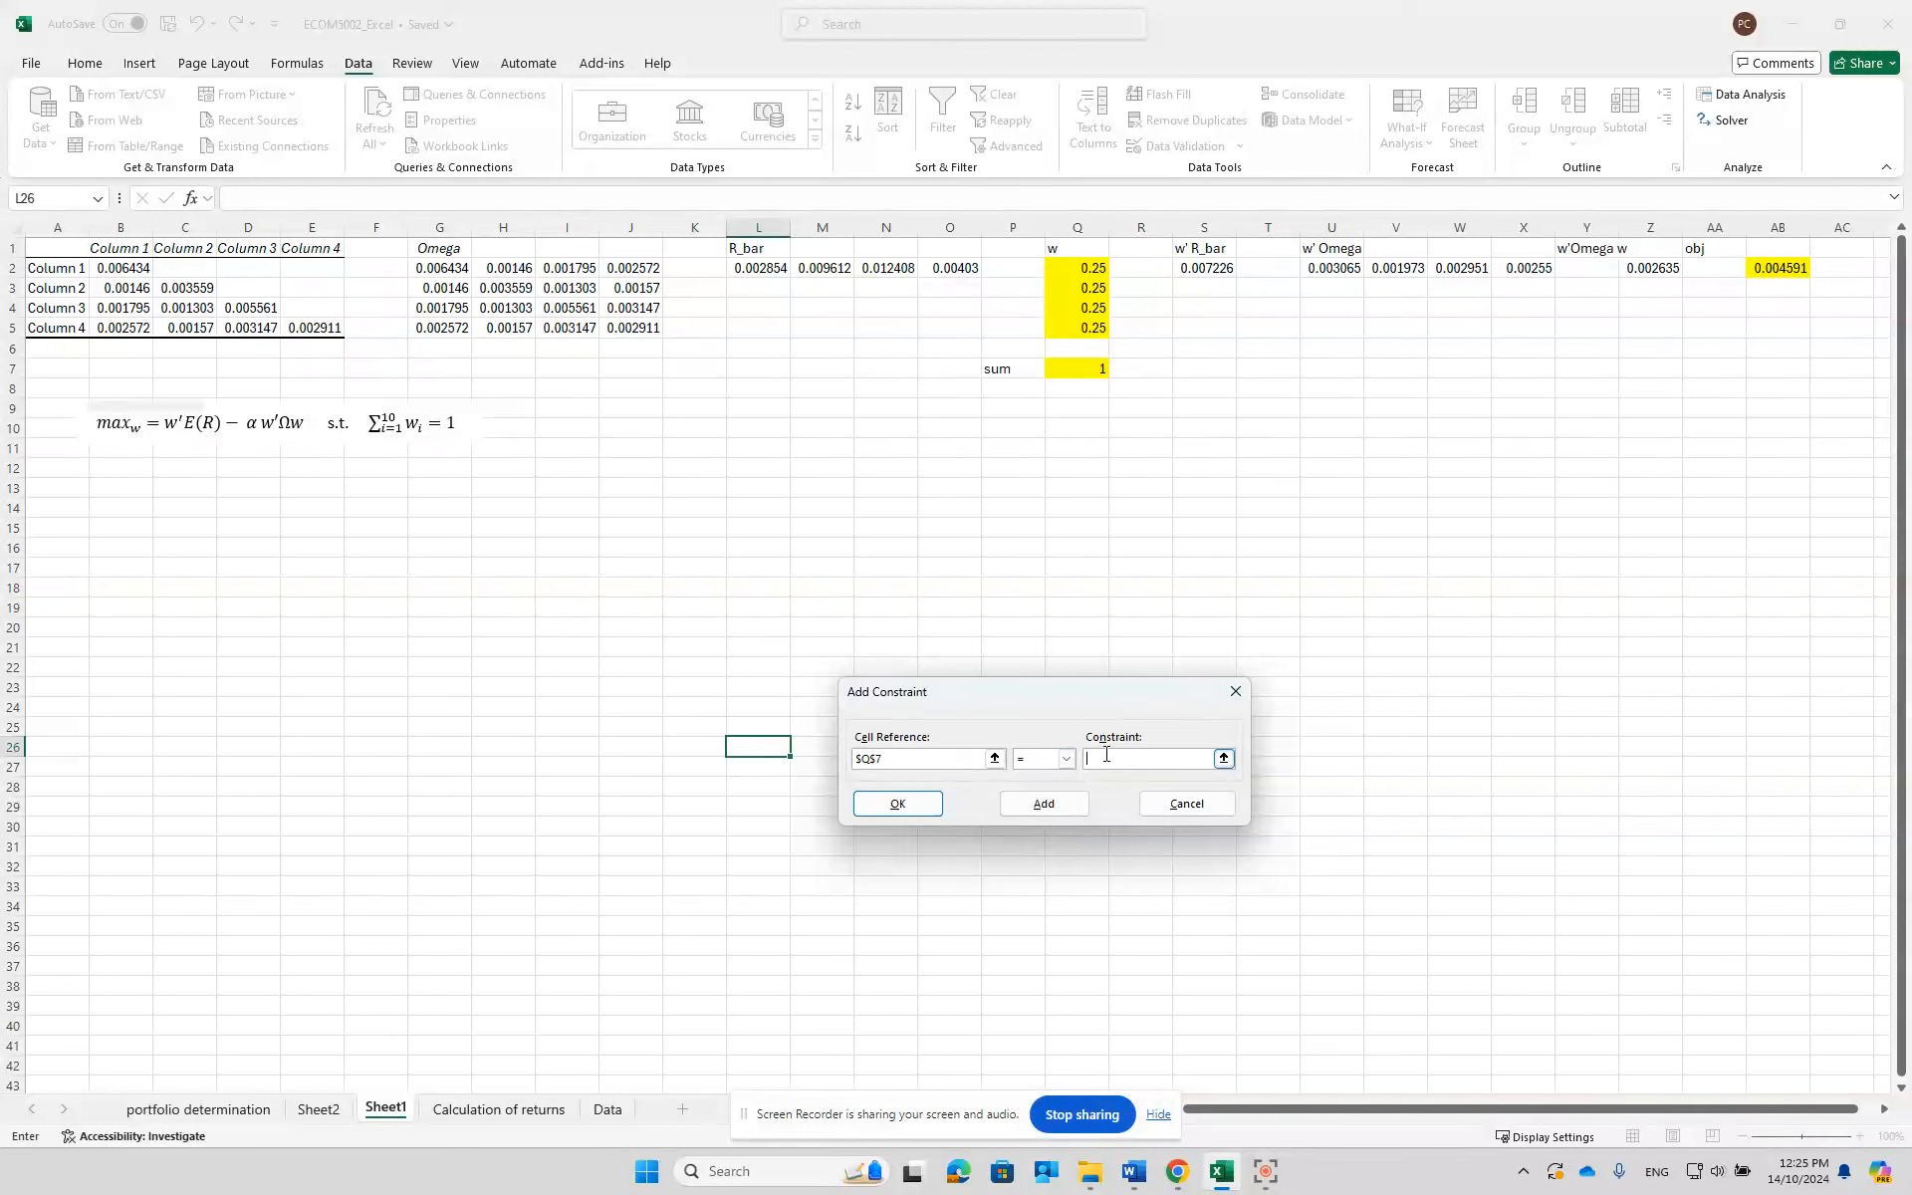
{"action": "left_click", "coordinate": [906, 804]}
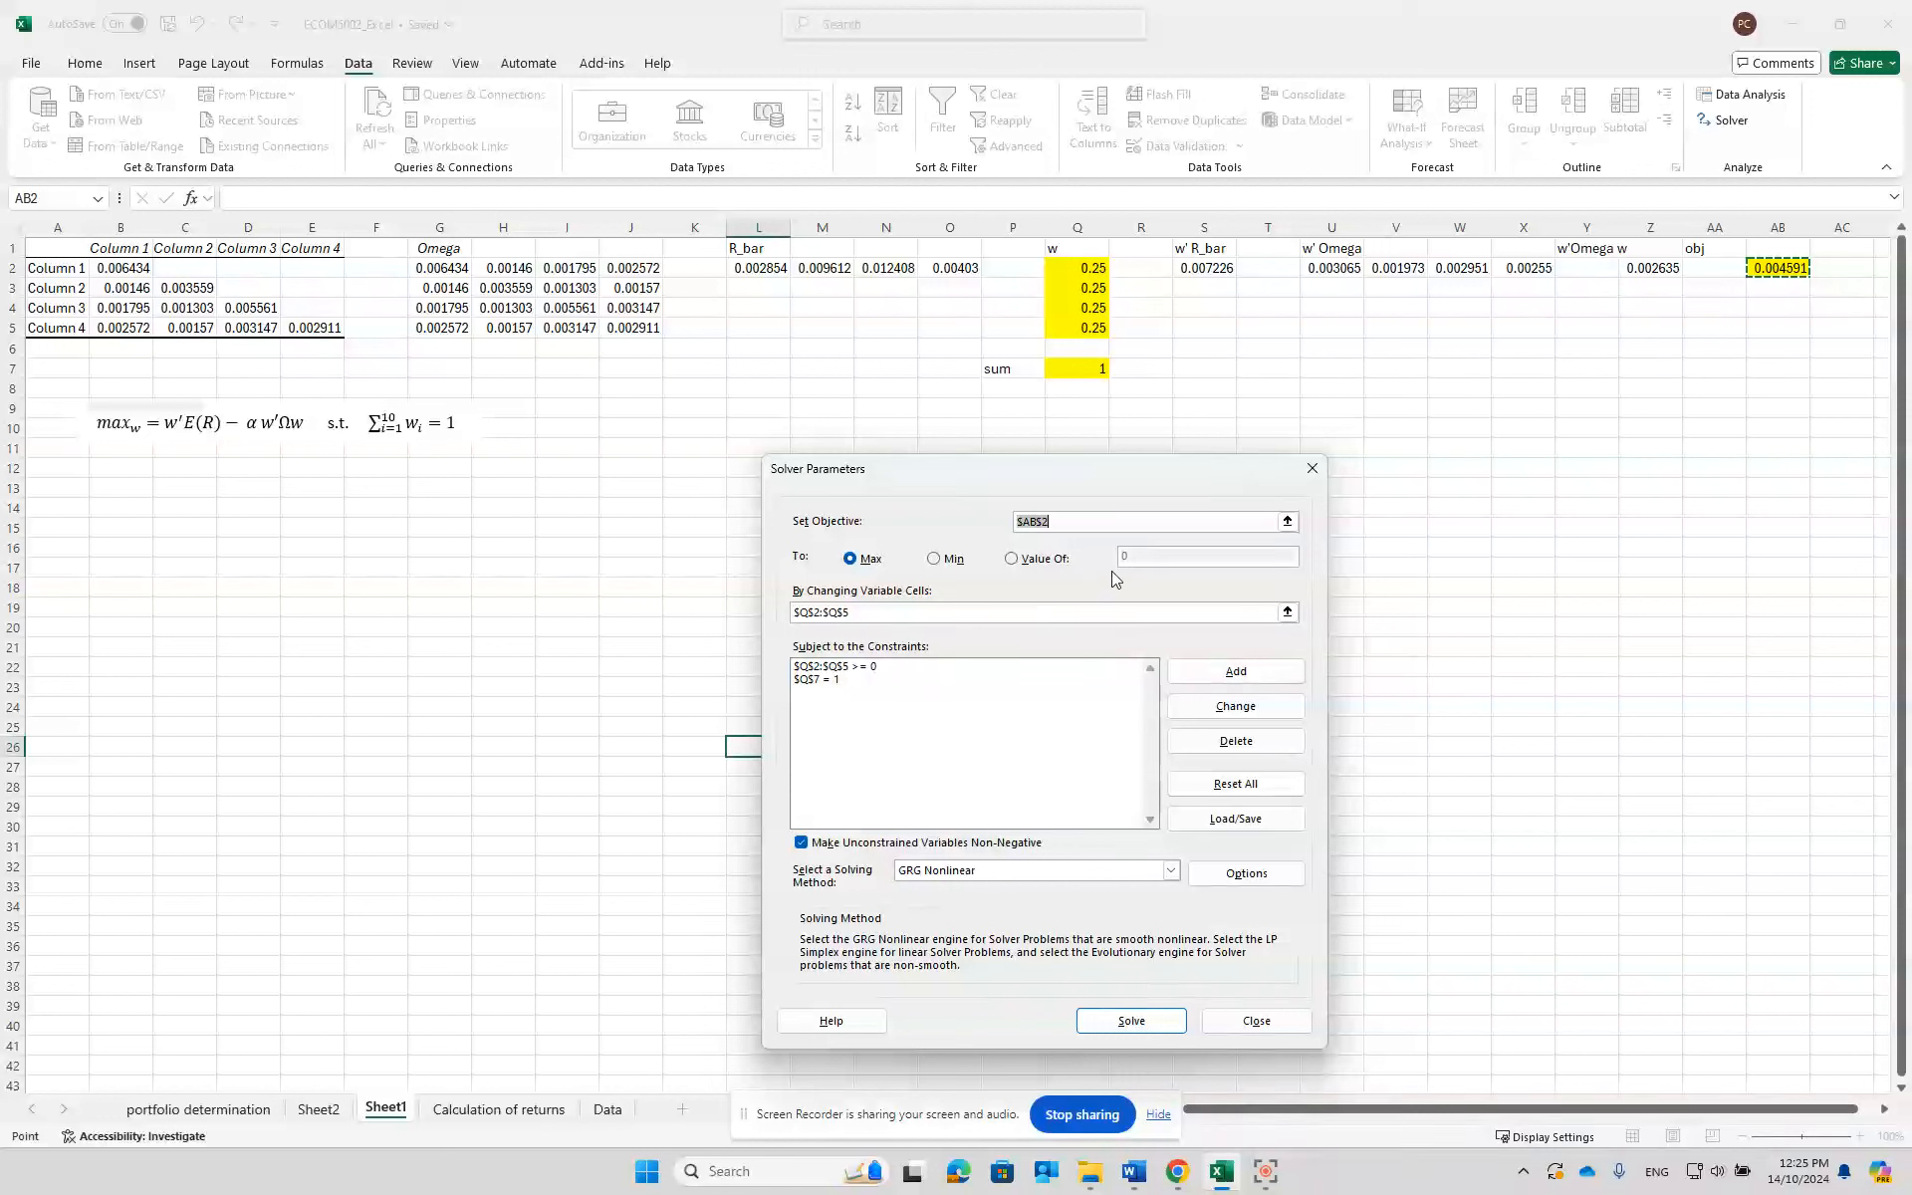
- Solve the maximisation problem with GRG Nonlinear and keep the Solver solution
{"action": "left_click_drag", "start_coordinate": [1017, 480], "coordinate": [930, 385]}
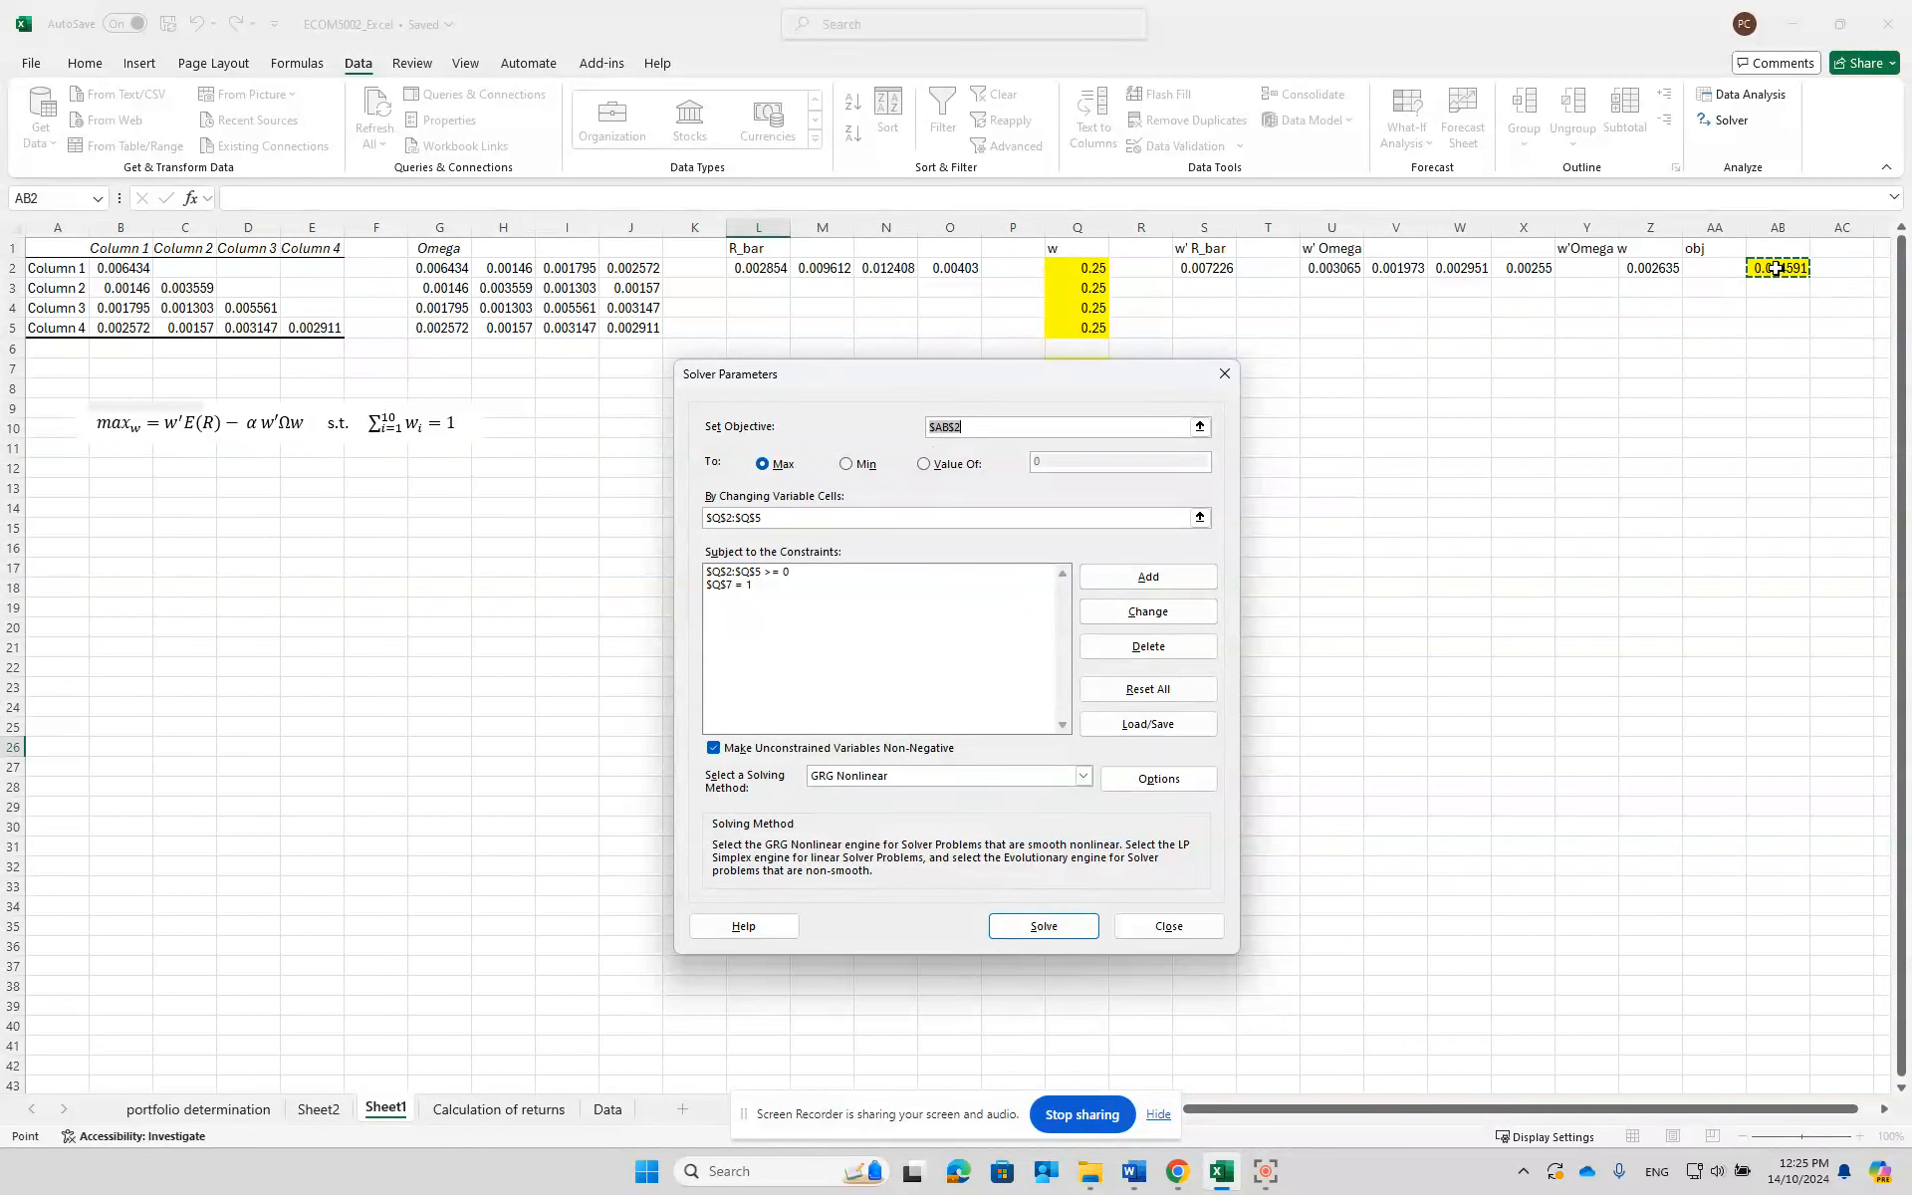
{"action": "left_click_drag", "start_coordinate": [1056, 388], "coordinate": [1061, 421]}
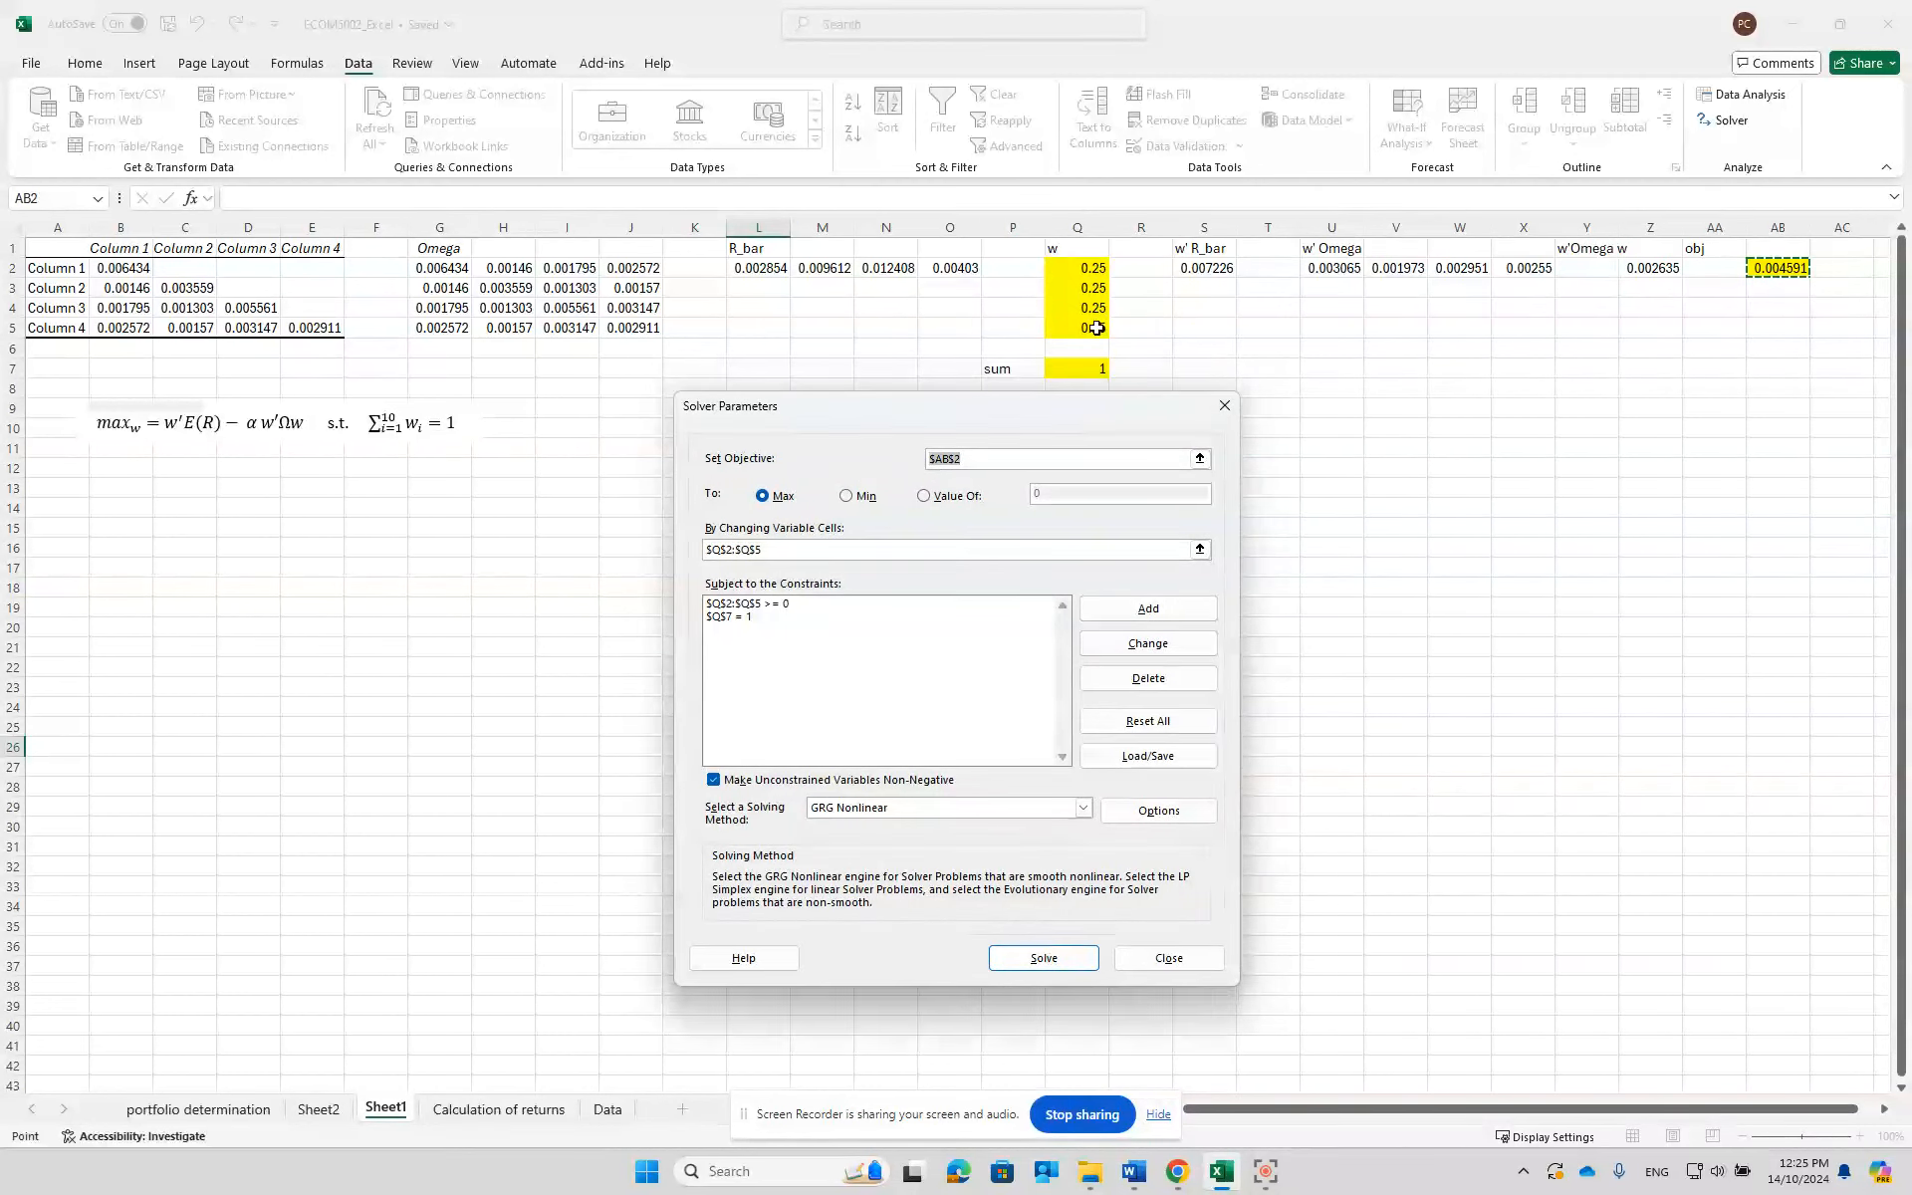
{"action": "left_click", "coordinate": [707, 550]}
{"action": "left_click_drag", "start_coordinate": [1016, 413], "coordinate": [1020, 466]}
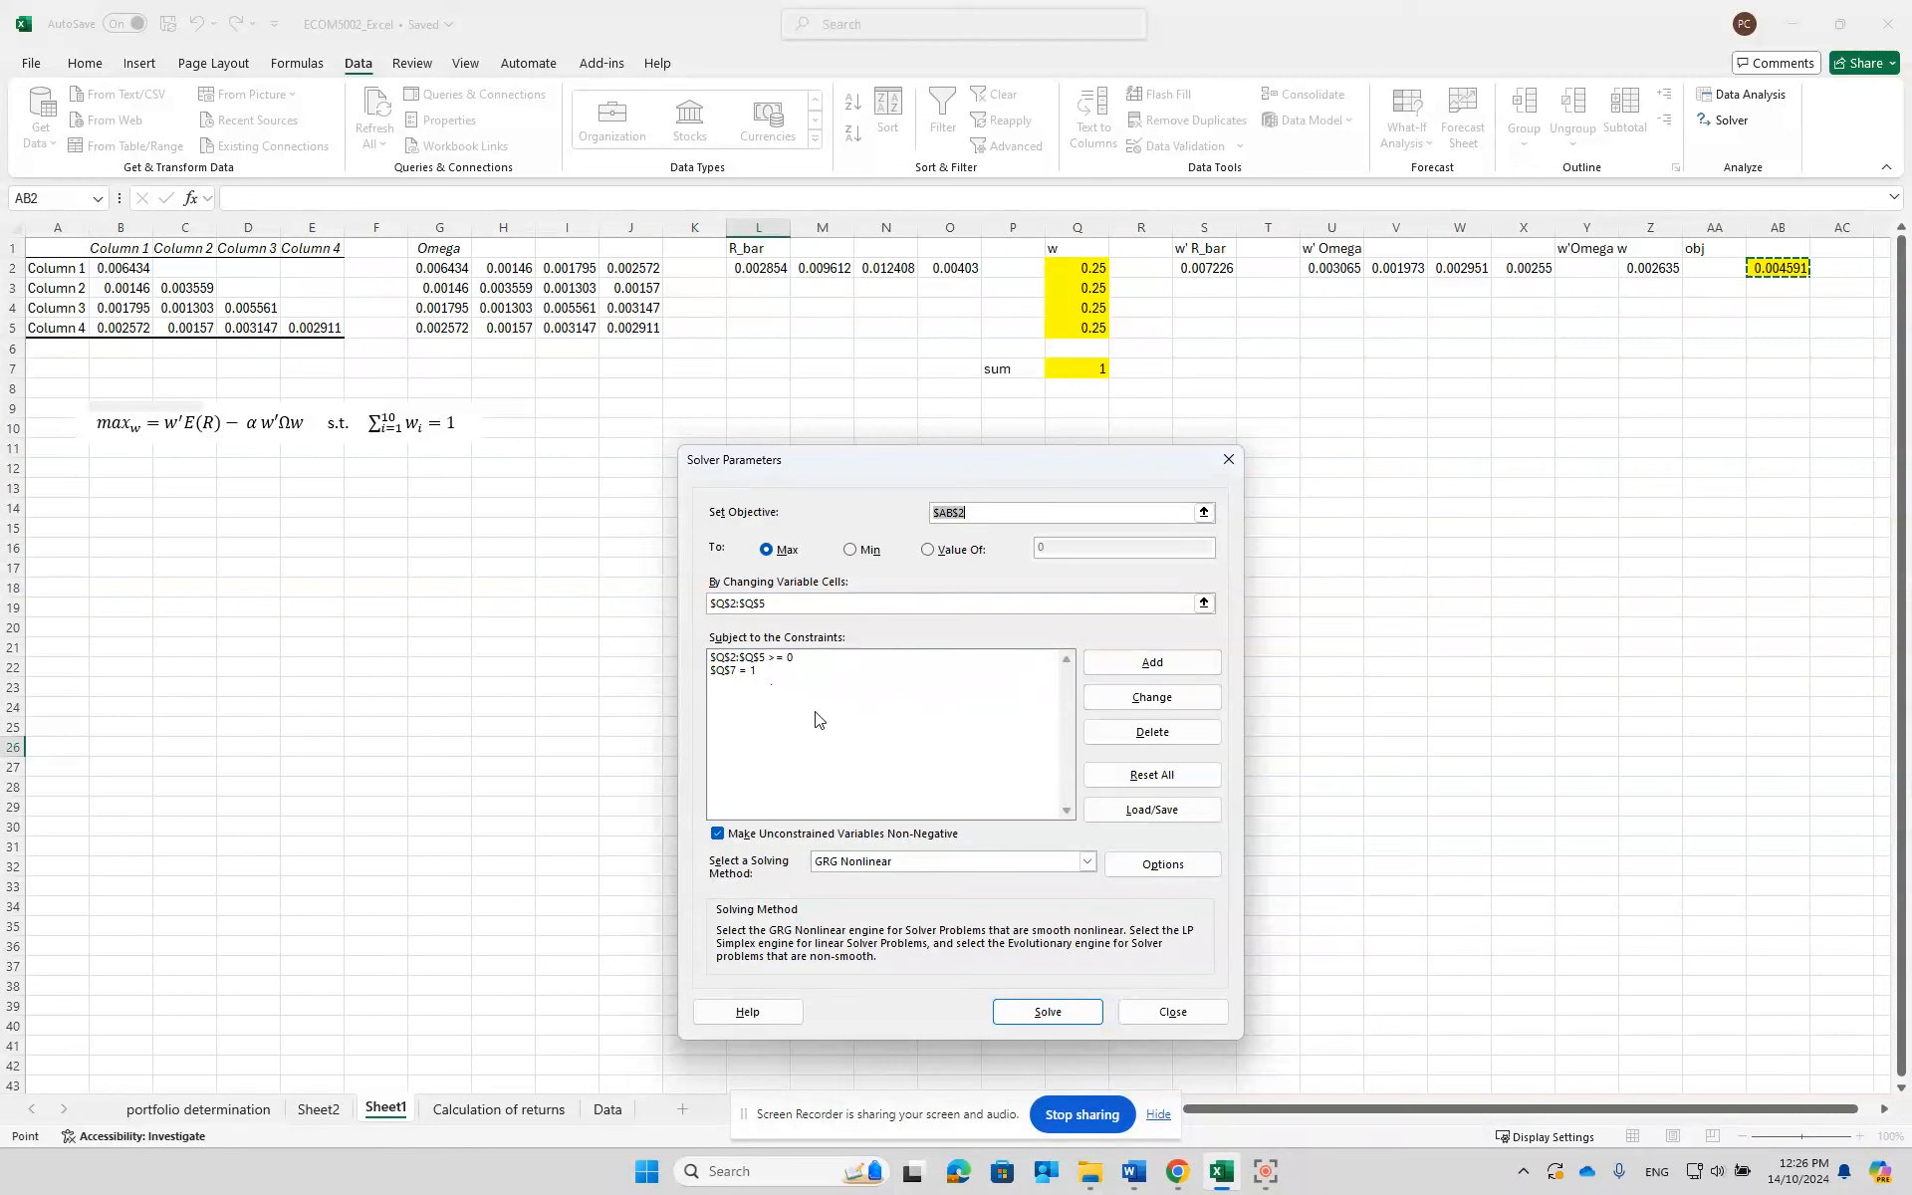
{"action": "left_click", "coordinate": [1056, 1013]}
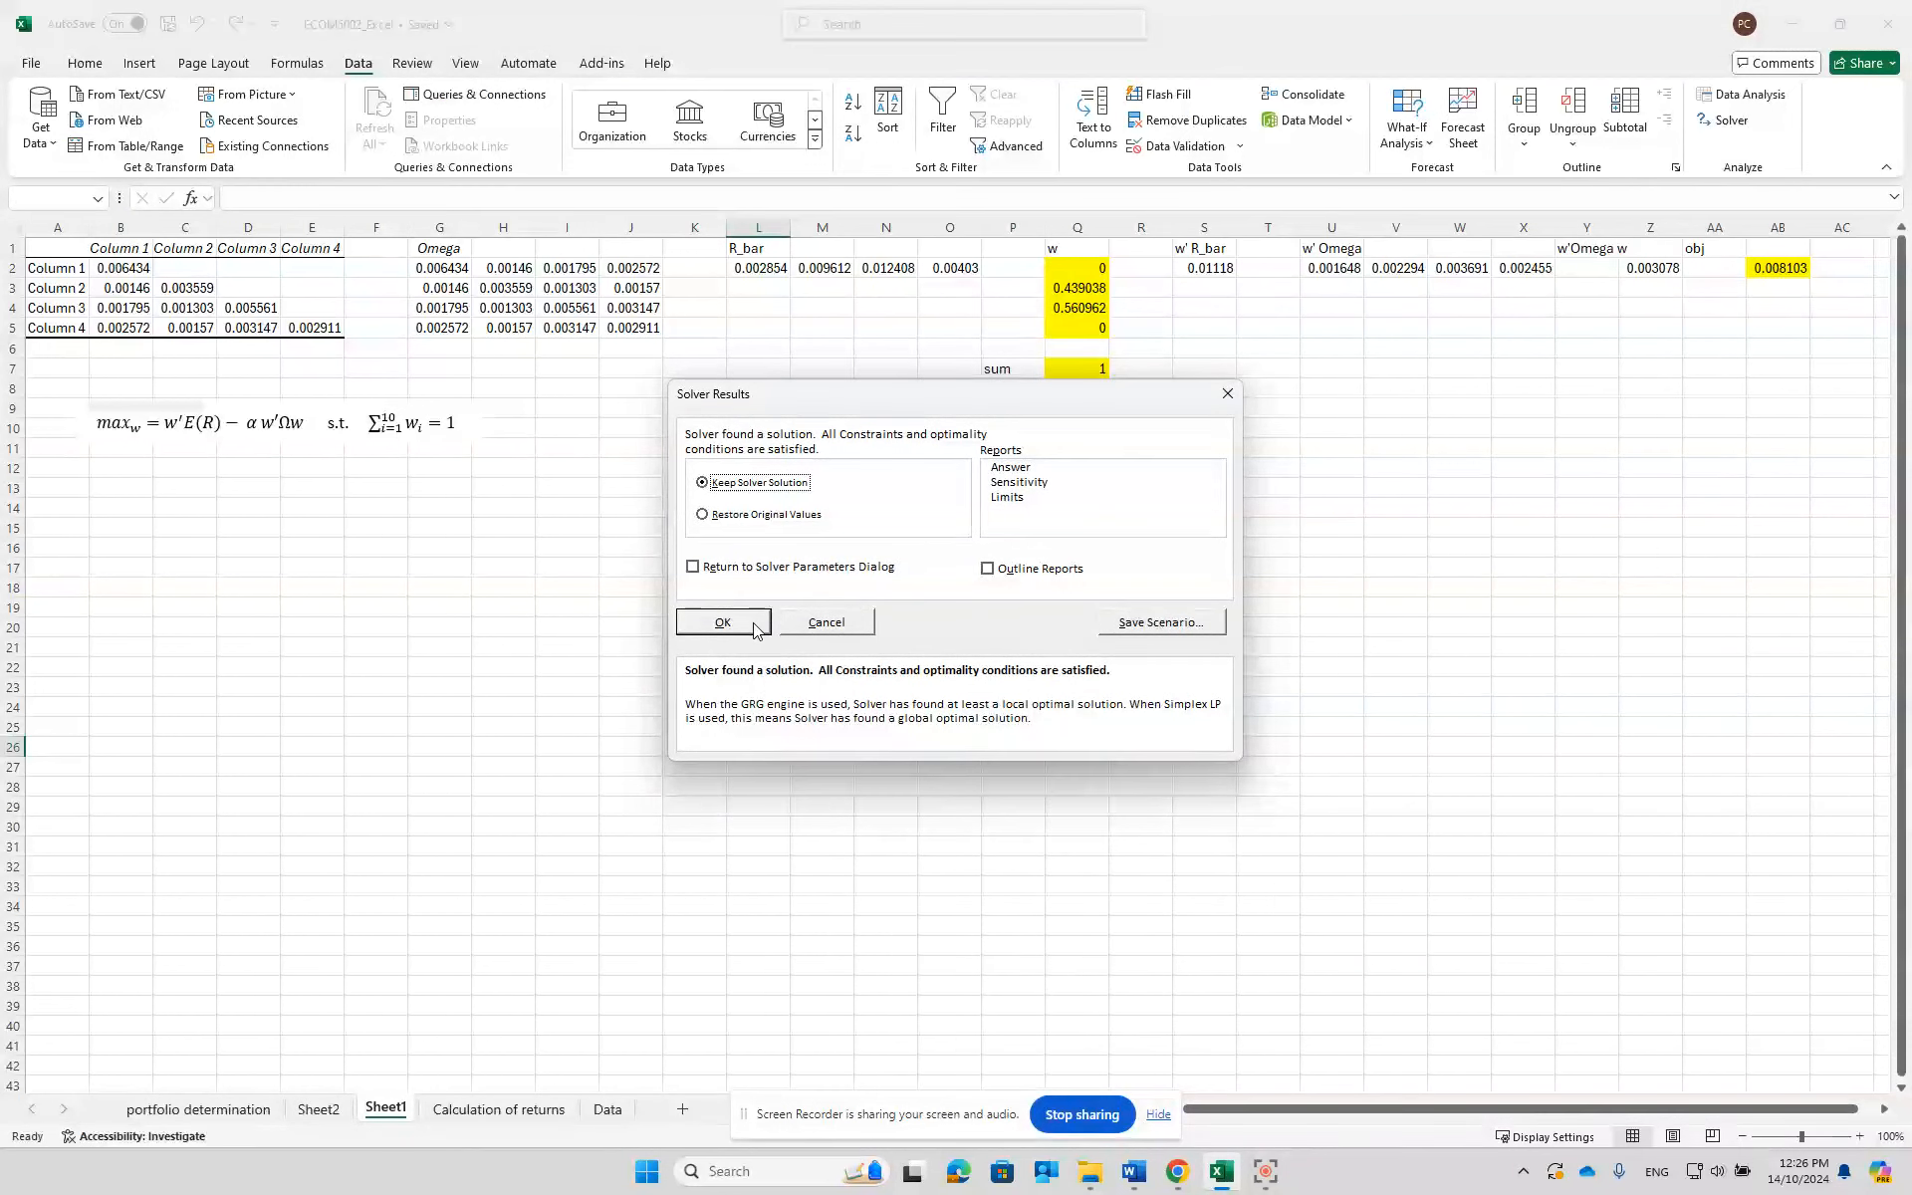
{"action": "left_click_drag", "start_coordinate": [1105, 394], "coordinate": [977, 506]}
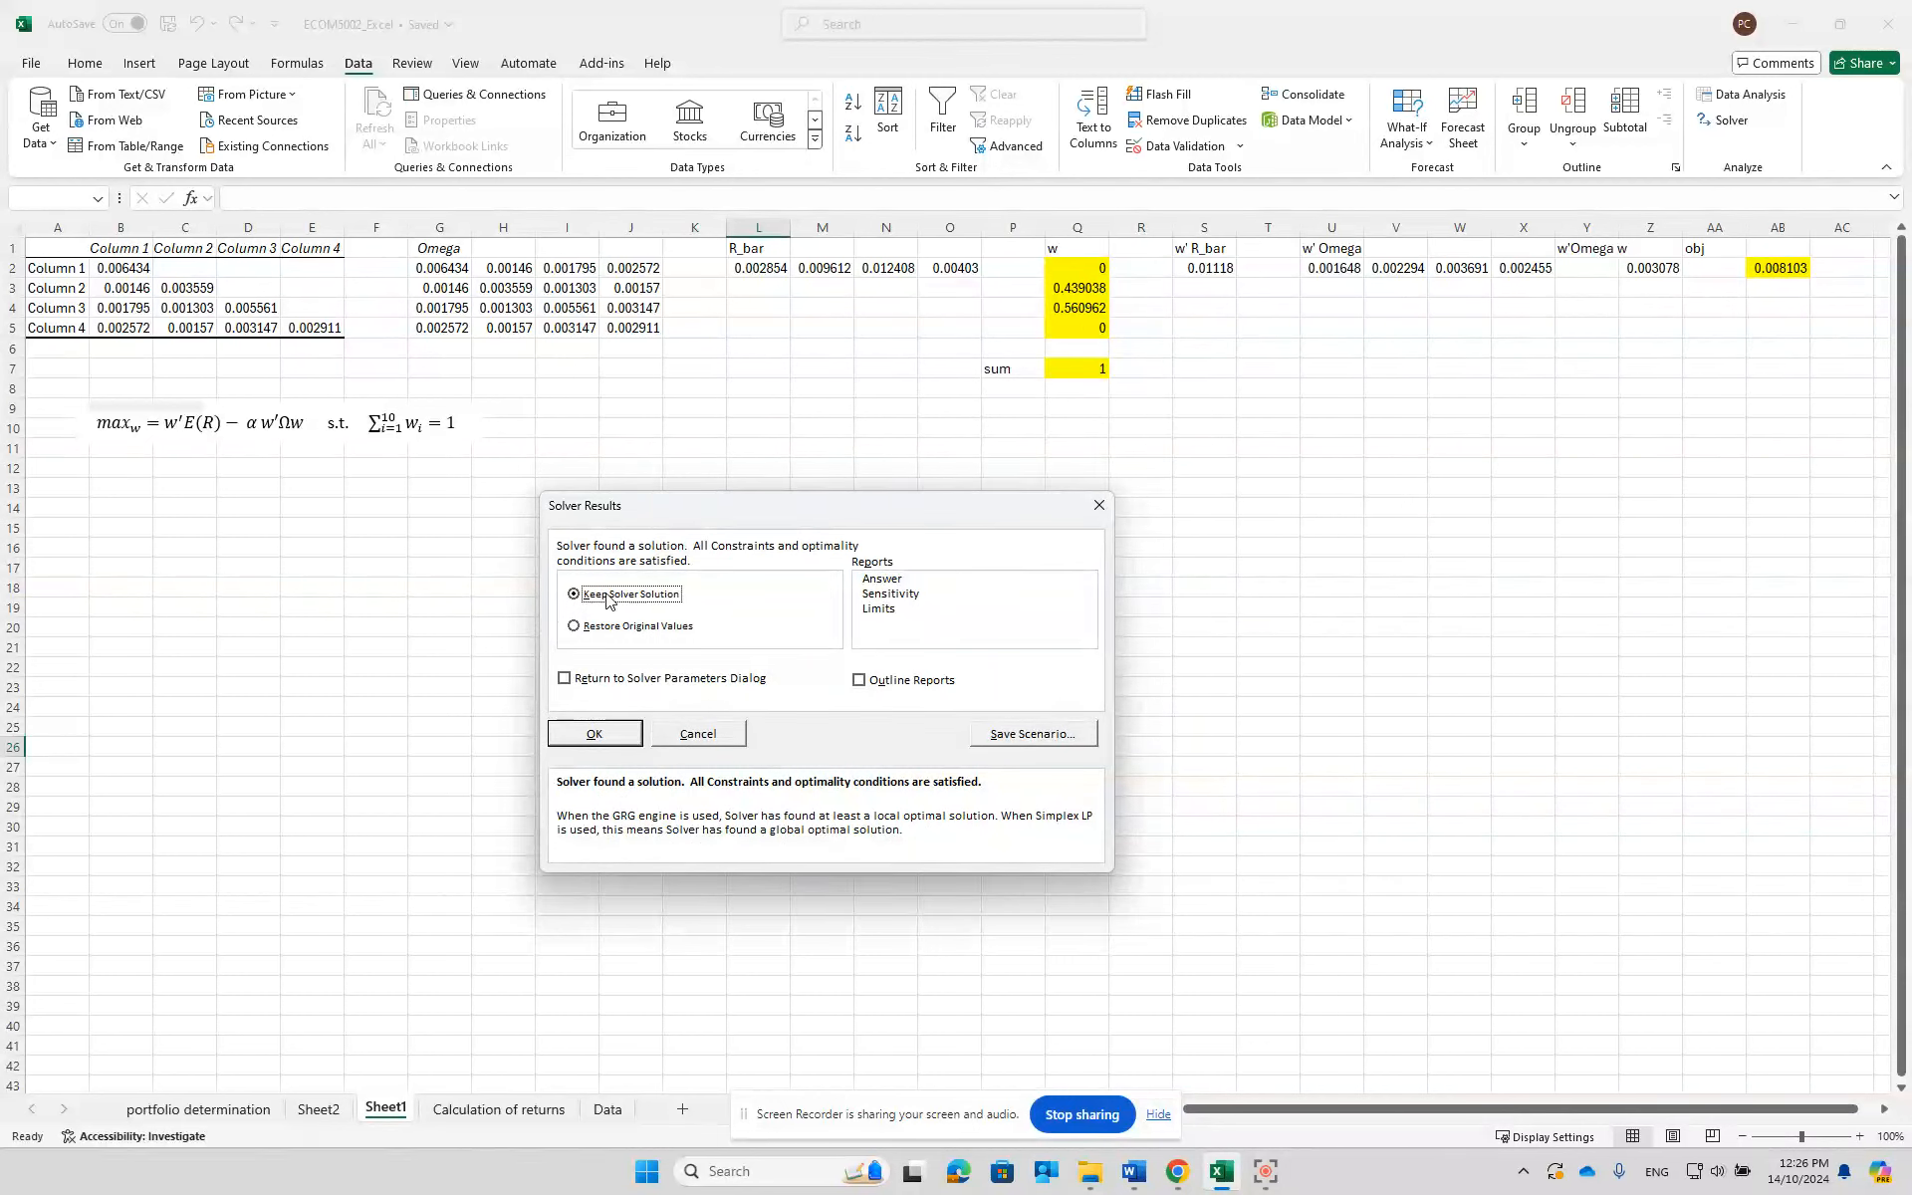
{"action": "left_click", "coordinate": [597, 734]}
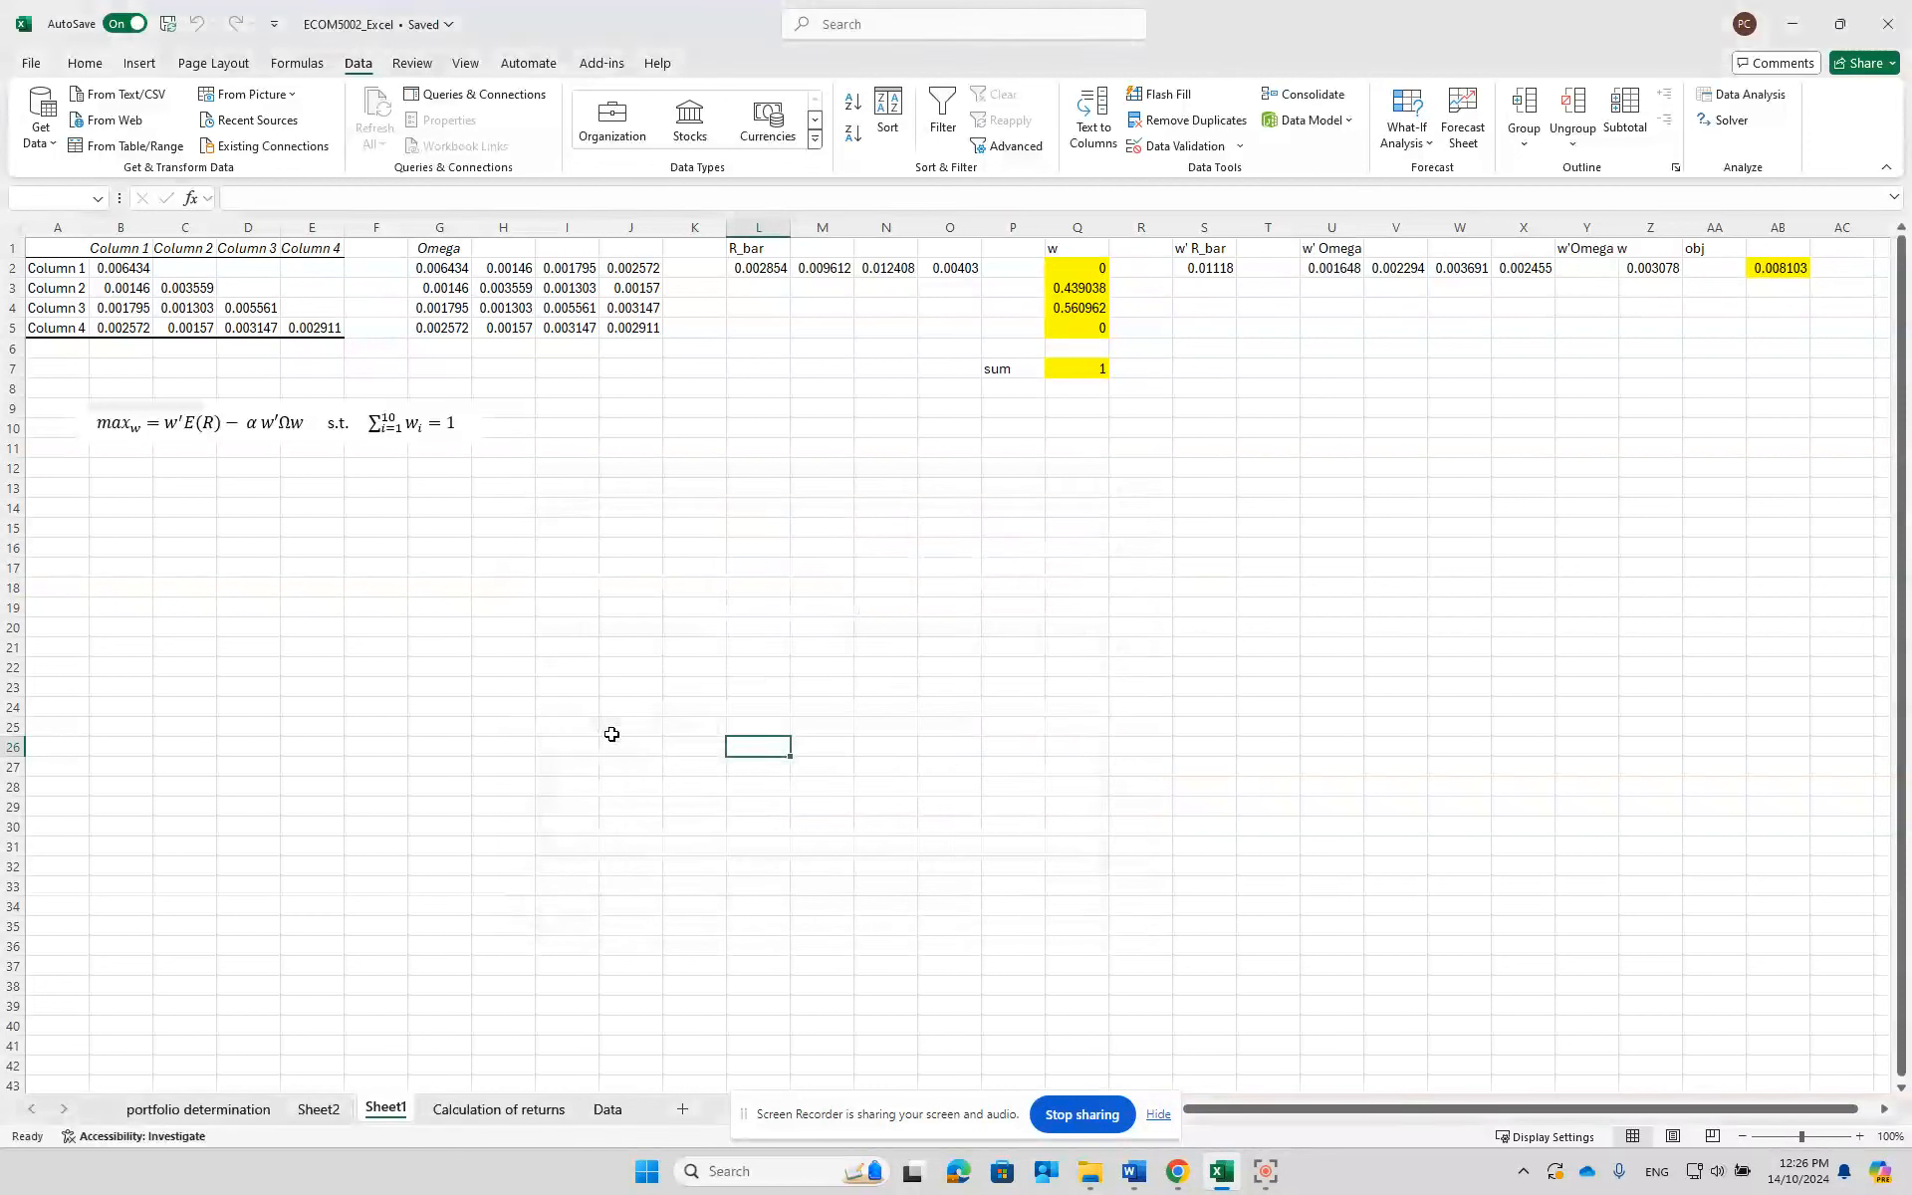
- Examine the optimised weights in Q2:Q5 and match them to the stock columns on the Calculation of returns sheet
{"action": "left_click_drag", "start_coordinate": [1089, 259], "coordinate": [1091, 332]}
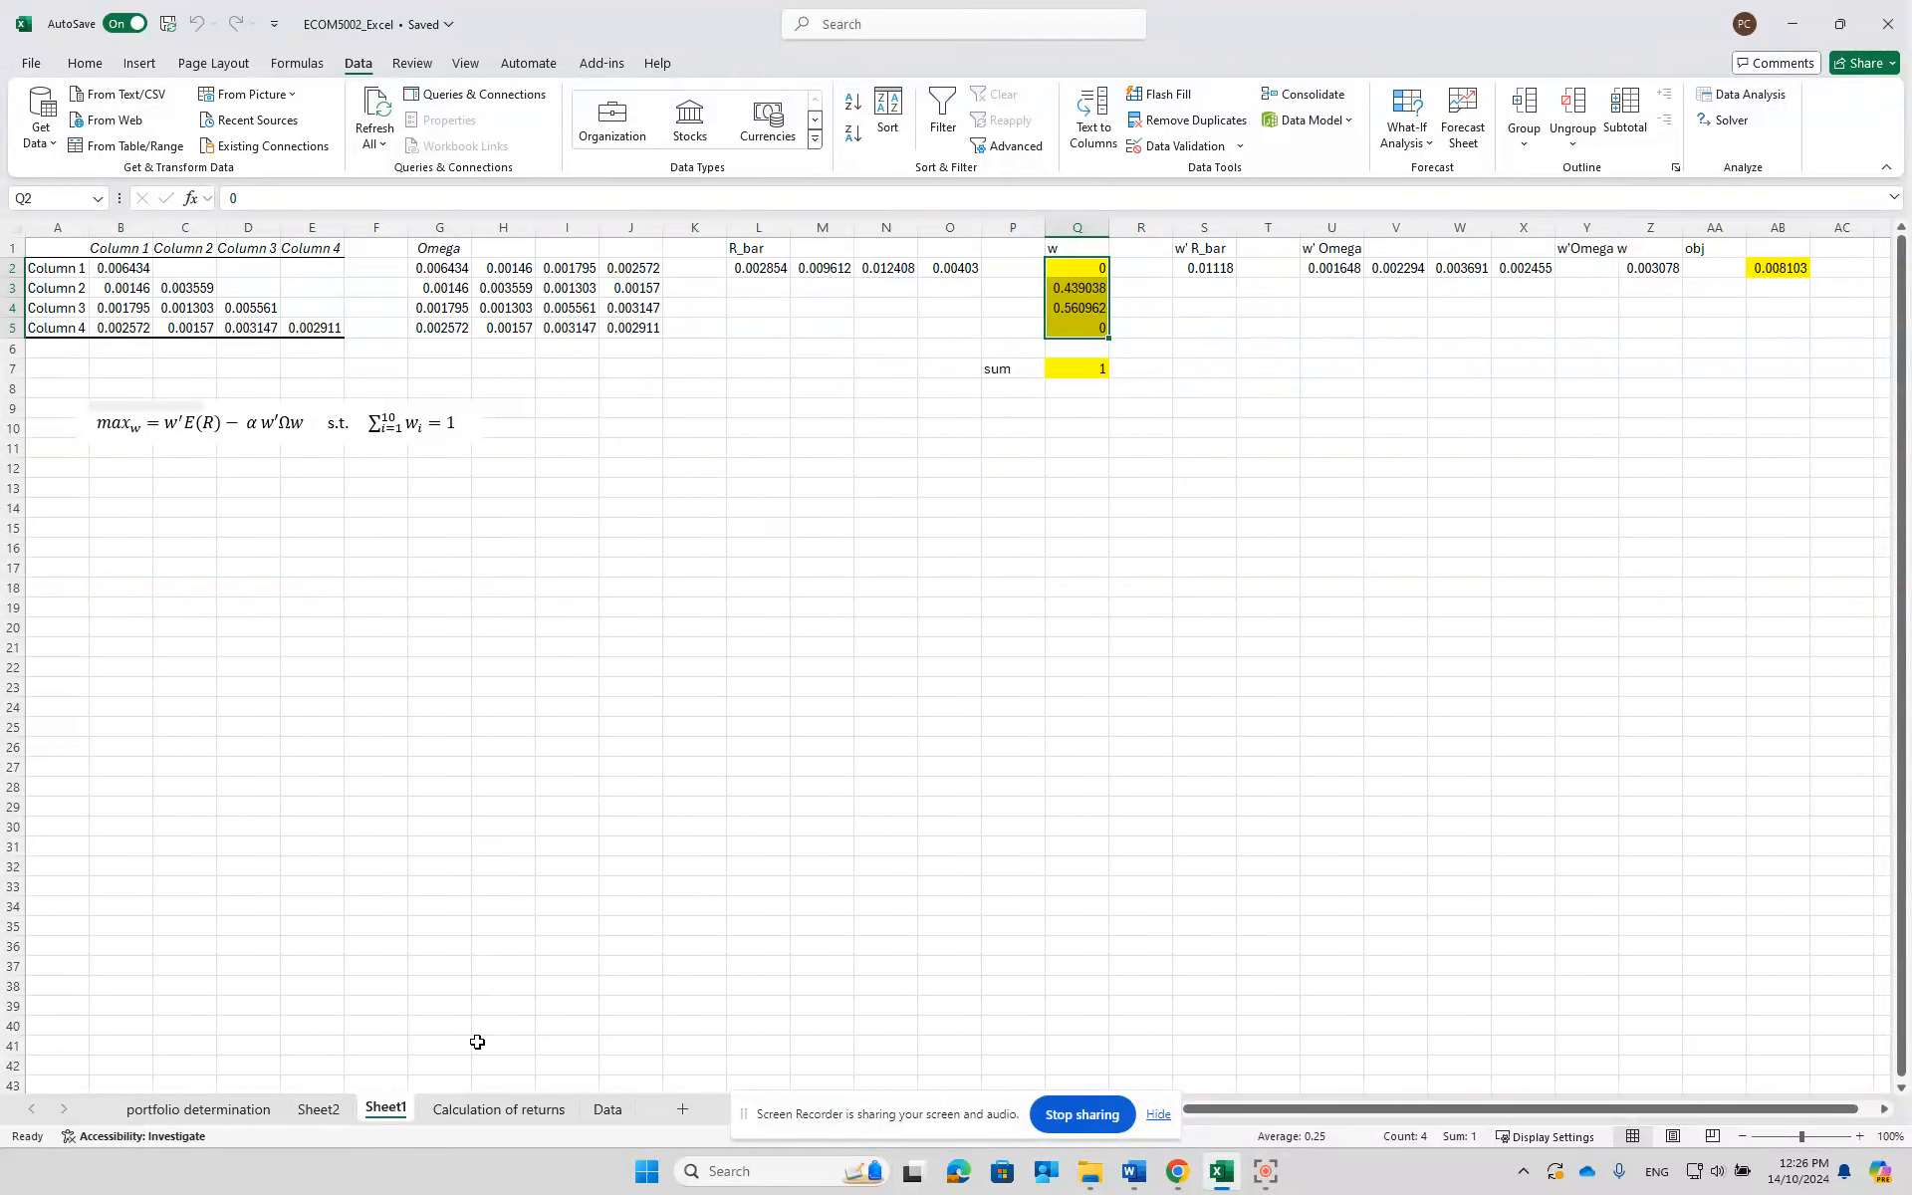
{"action": "left_click", "coordinate": [493, 1109]}
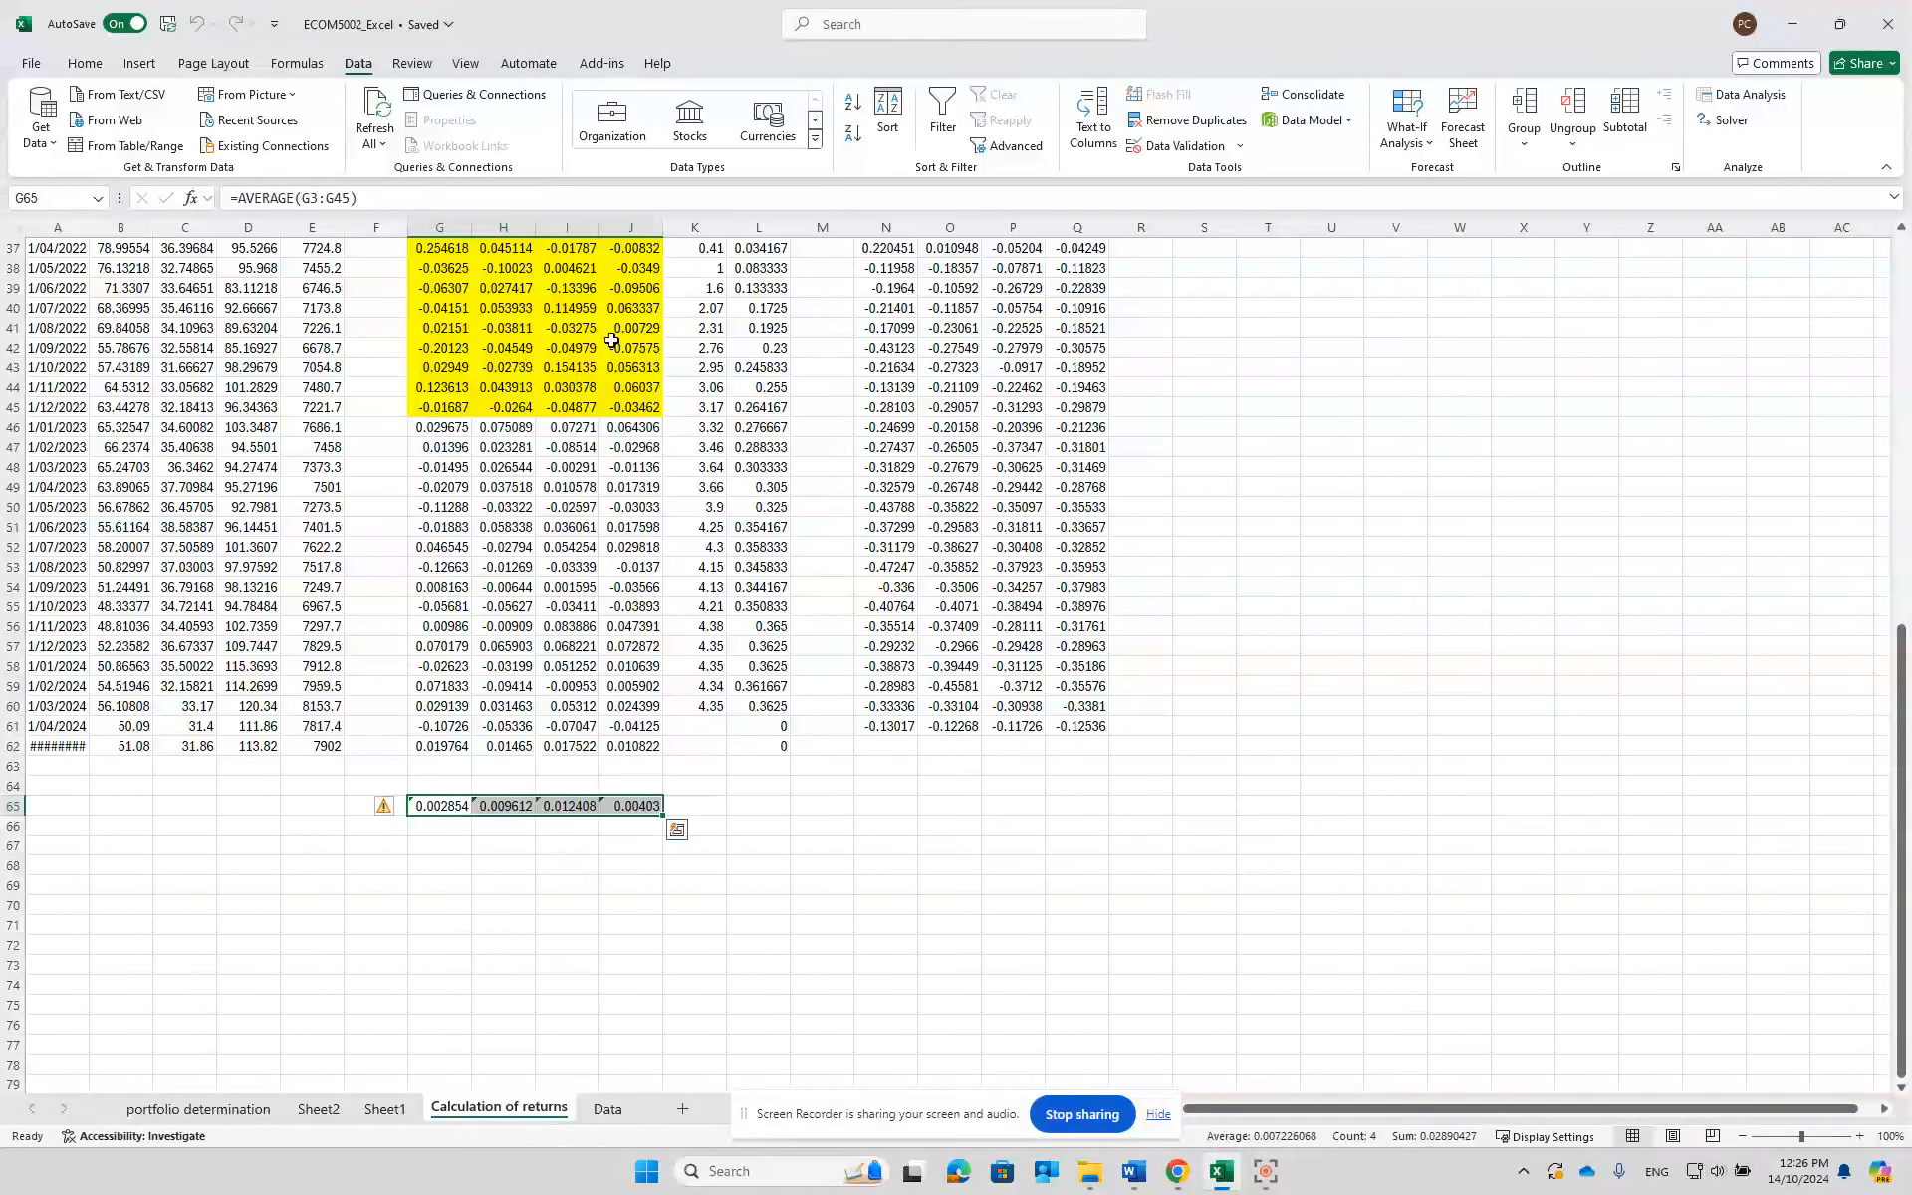
{"action": "scroll", "coordinate": [615, 377], "scroll_direction": "up", "scroll_amount": 12}
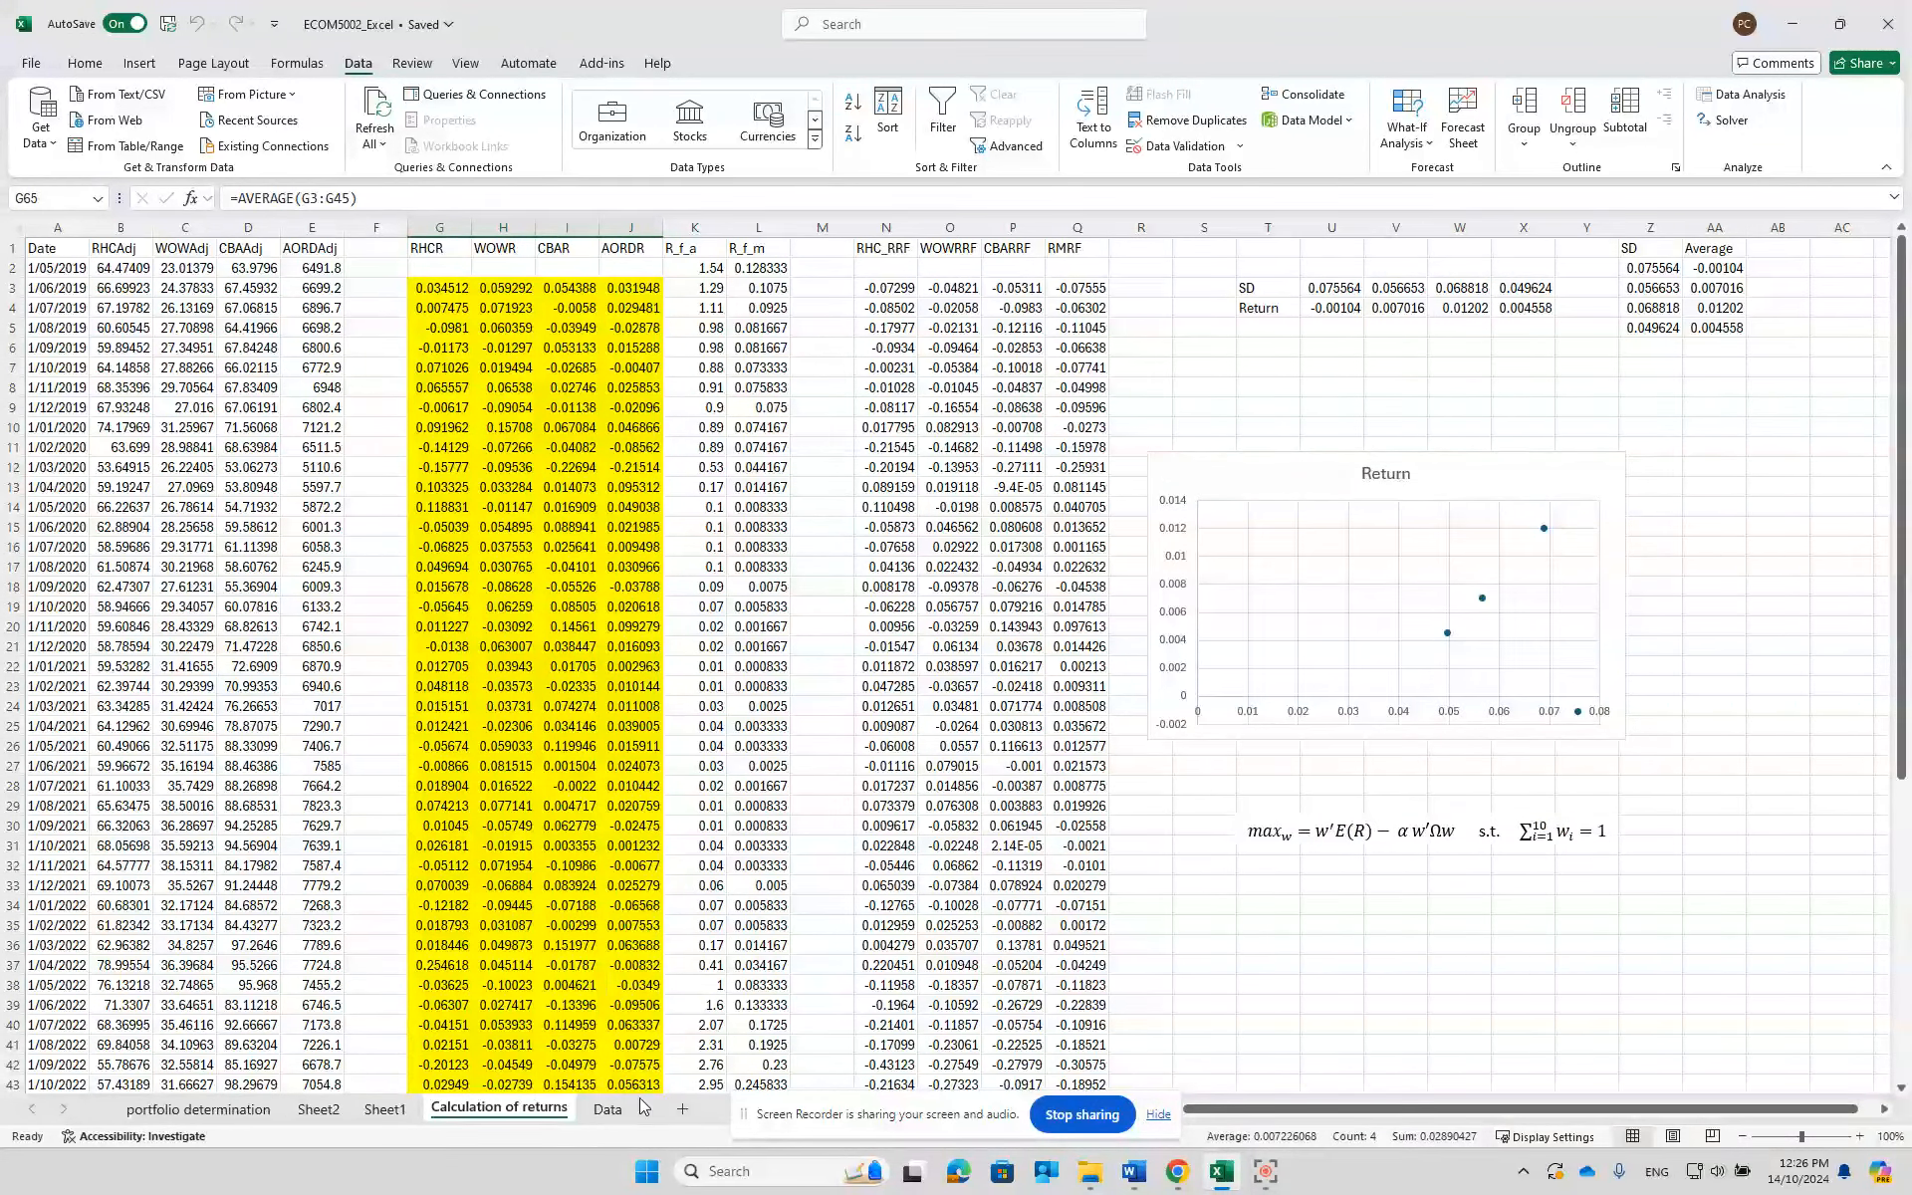
{"action": "left_click", "coordinate": [385, 1108]}
{"action": "left_click_drag", "start_coordinate": [1075, 507], "coordinate": [1076, 527]}
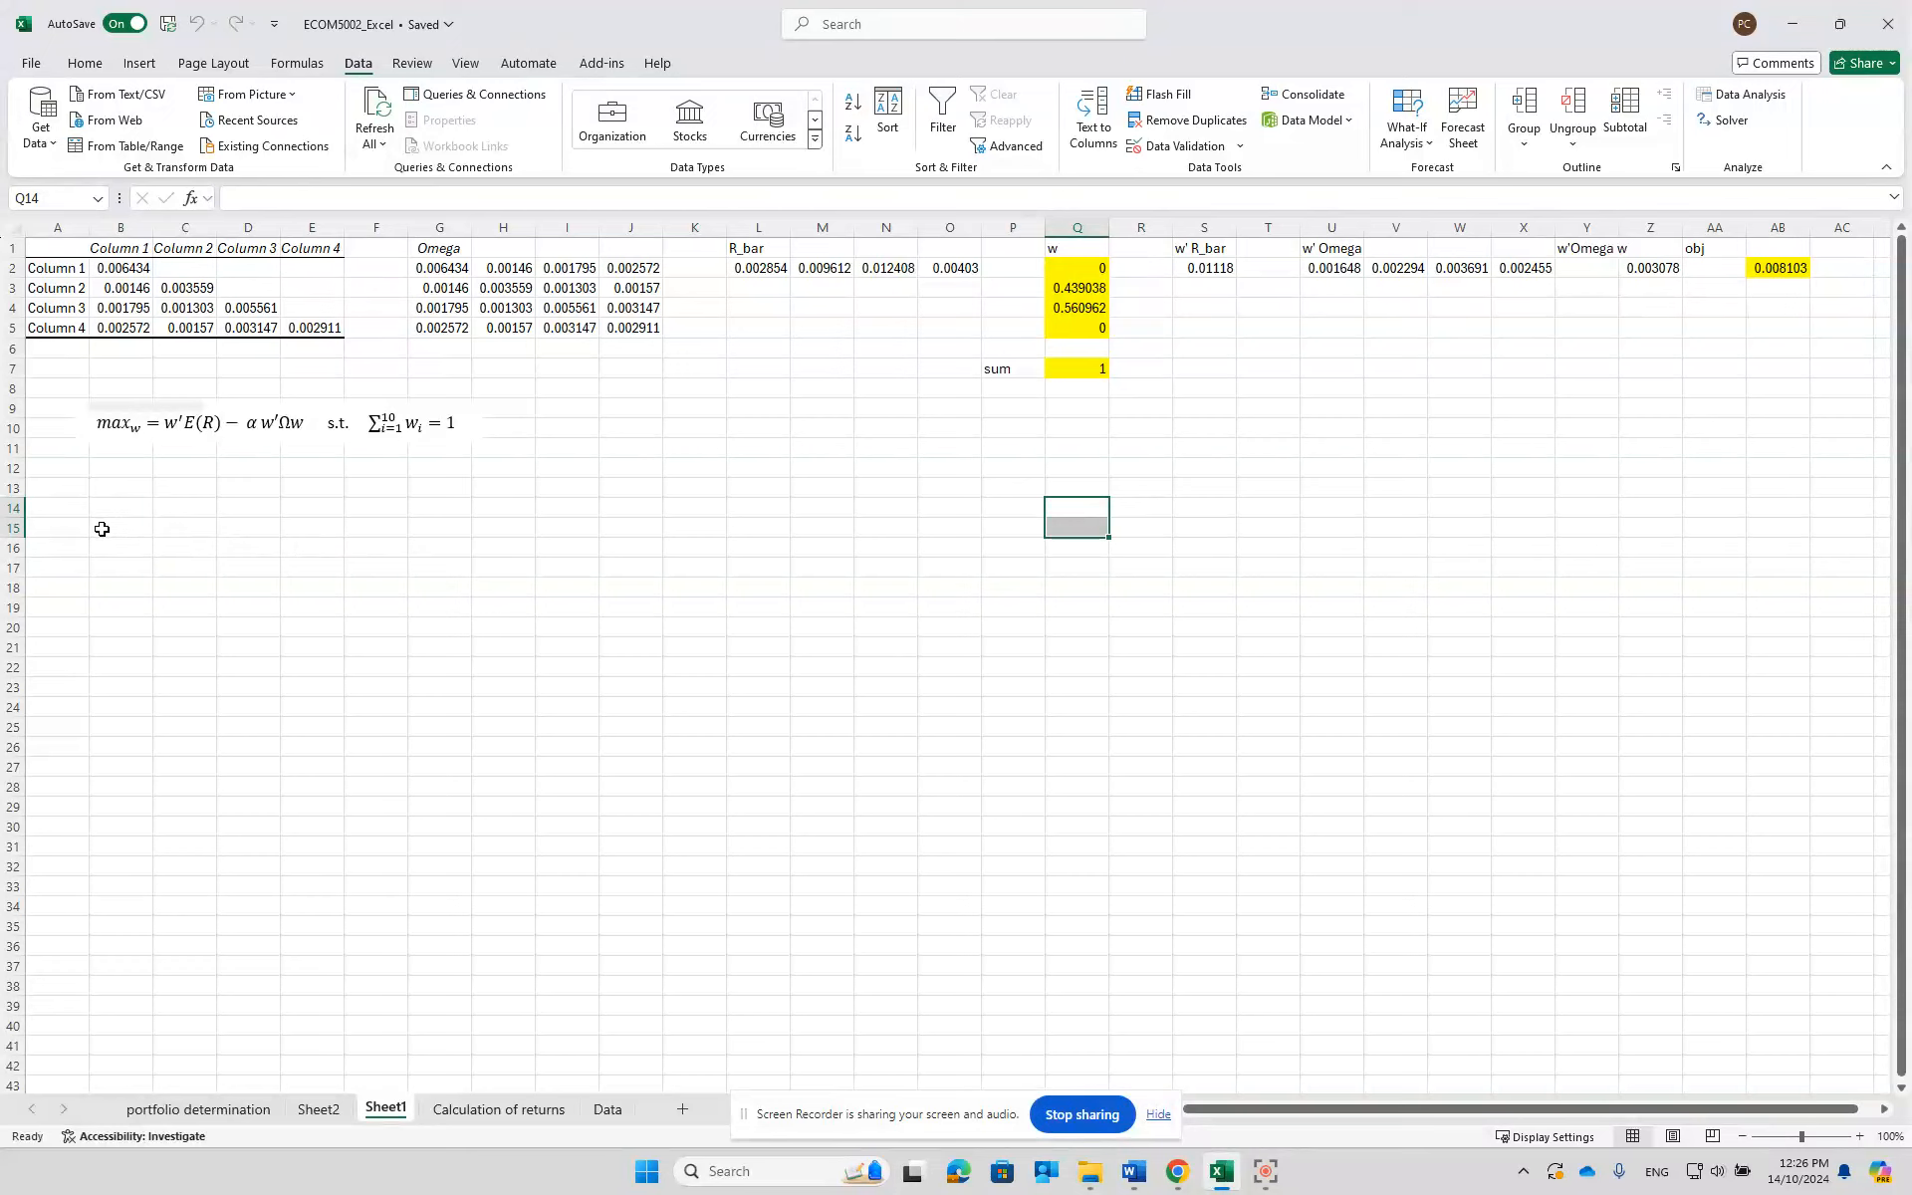
- Copy the minimum-variance formula picture from Sheet2 and paste it into Sheet1 at cell B13
{"action": "left_click", "coordinate": [319, 1109]}
{"action": "left_click", "coordinate": [654, 737]}
{"action": "right_click", "coordinate": [654, 737]}
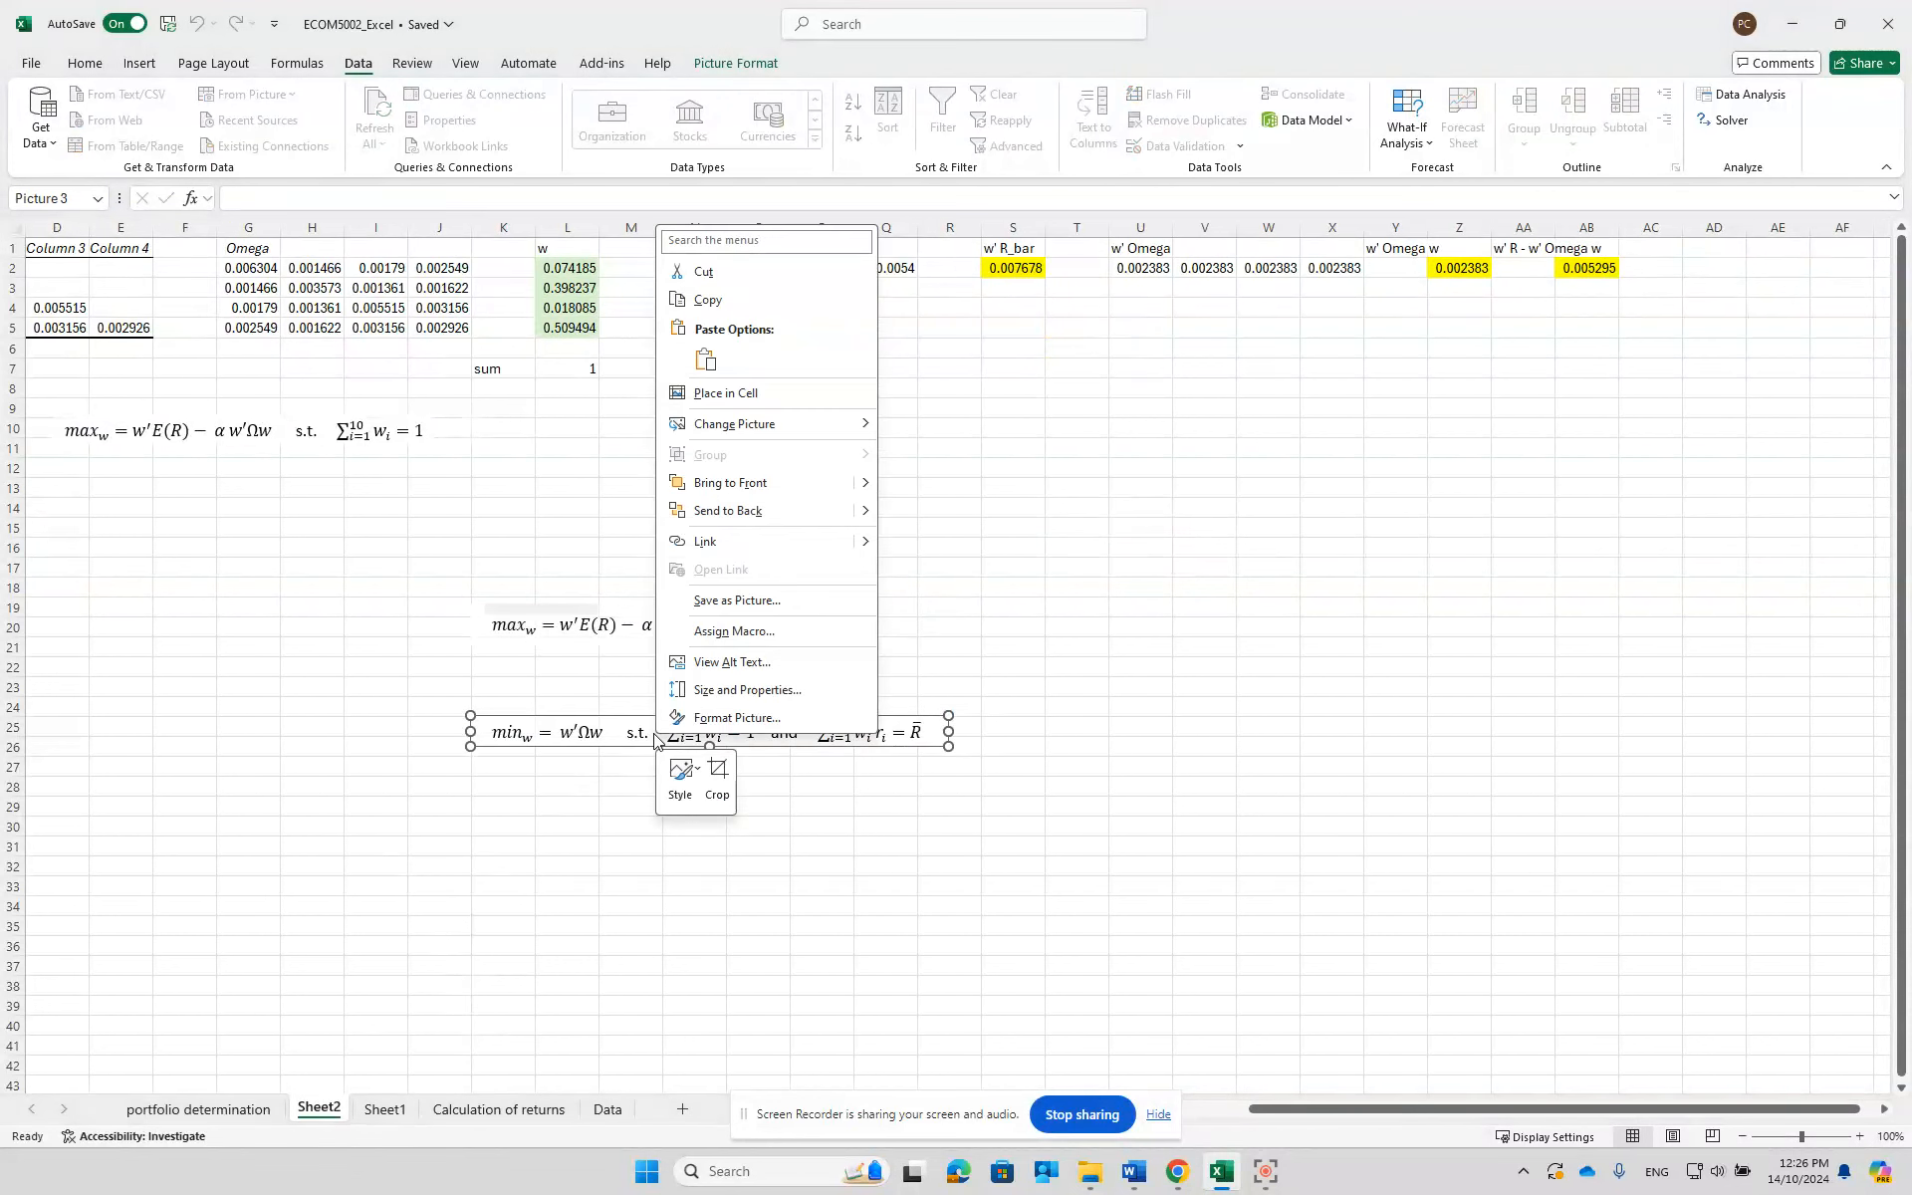
{"action": "left_click", "coordinate": [702, 302]}
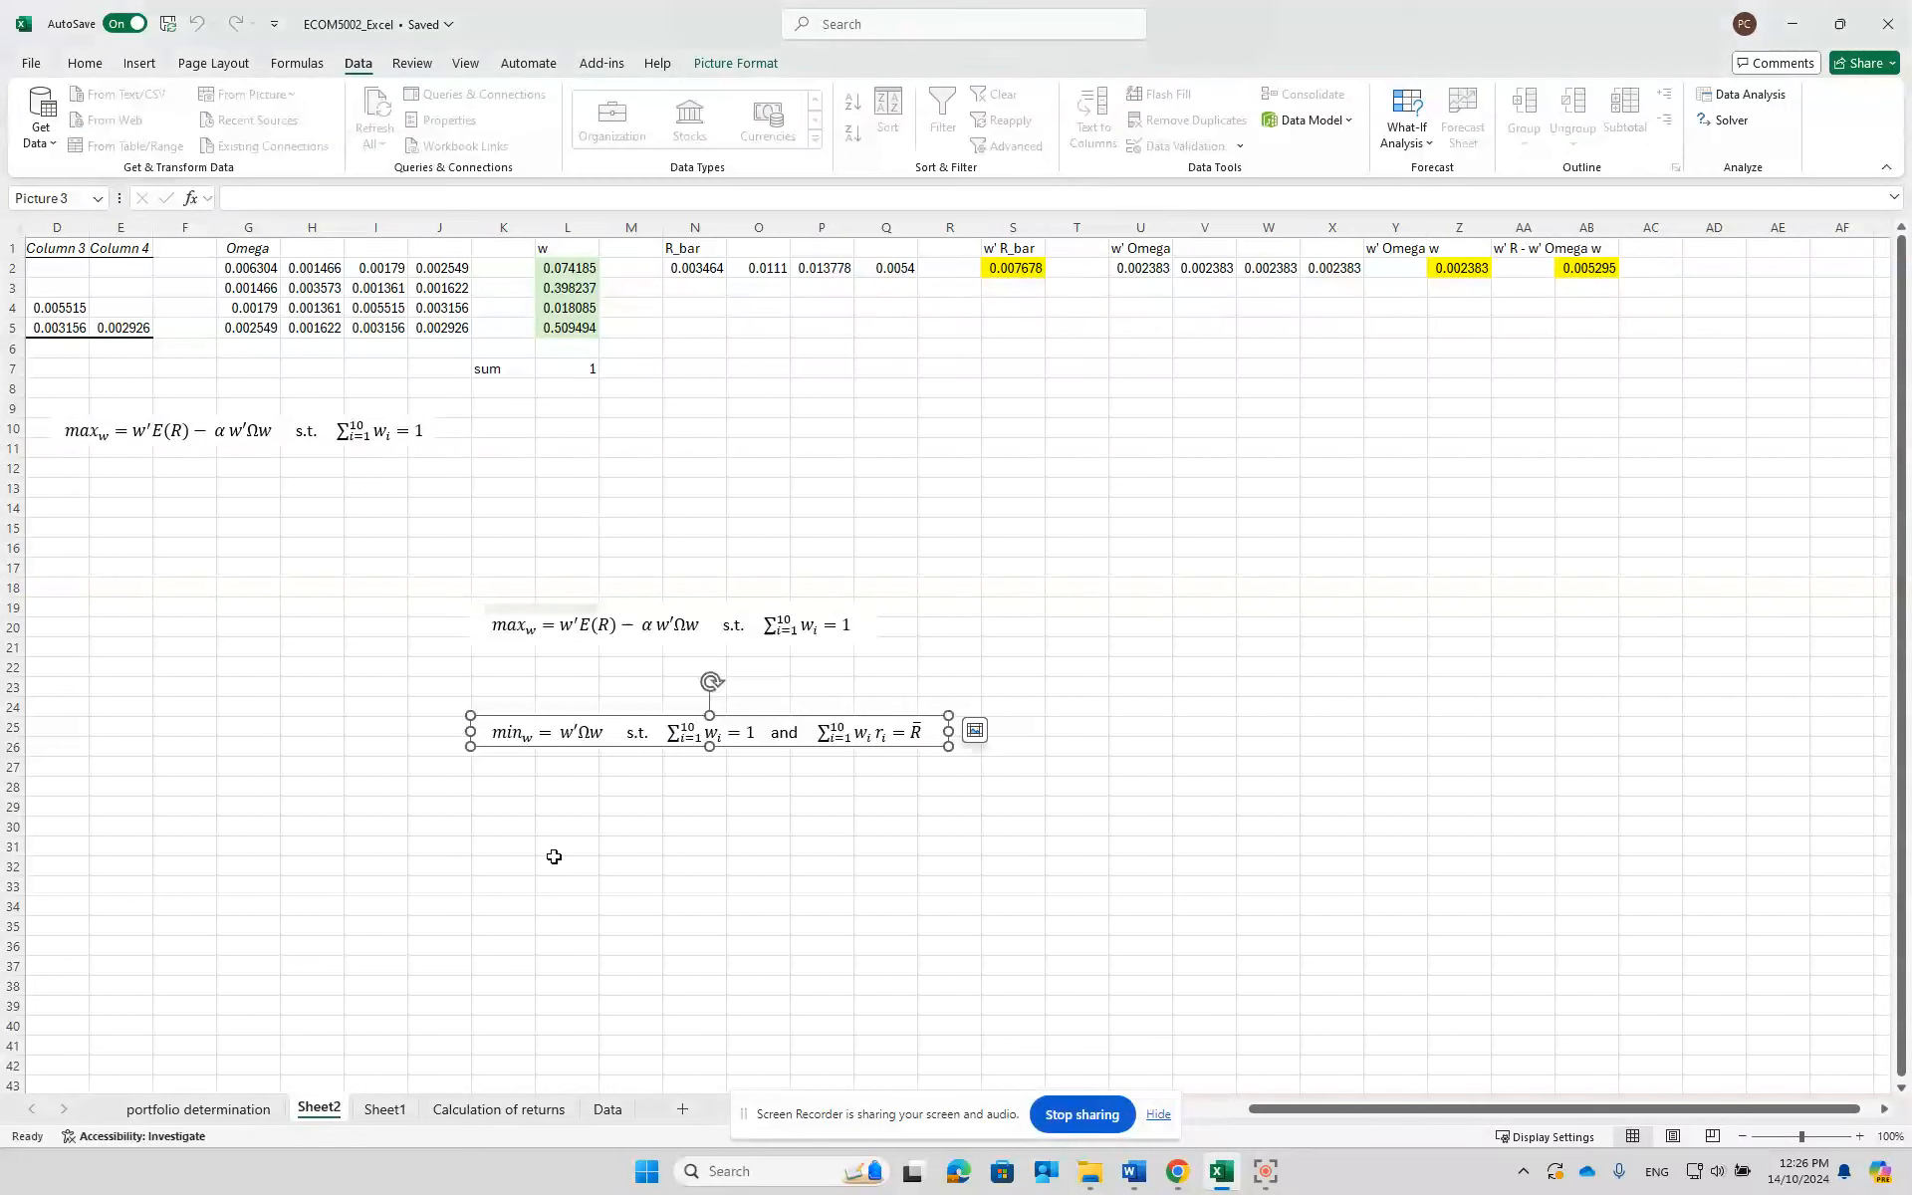
{"action": "left_click", "coordinate": [386, 1109]}
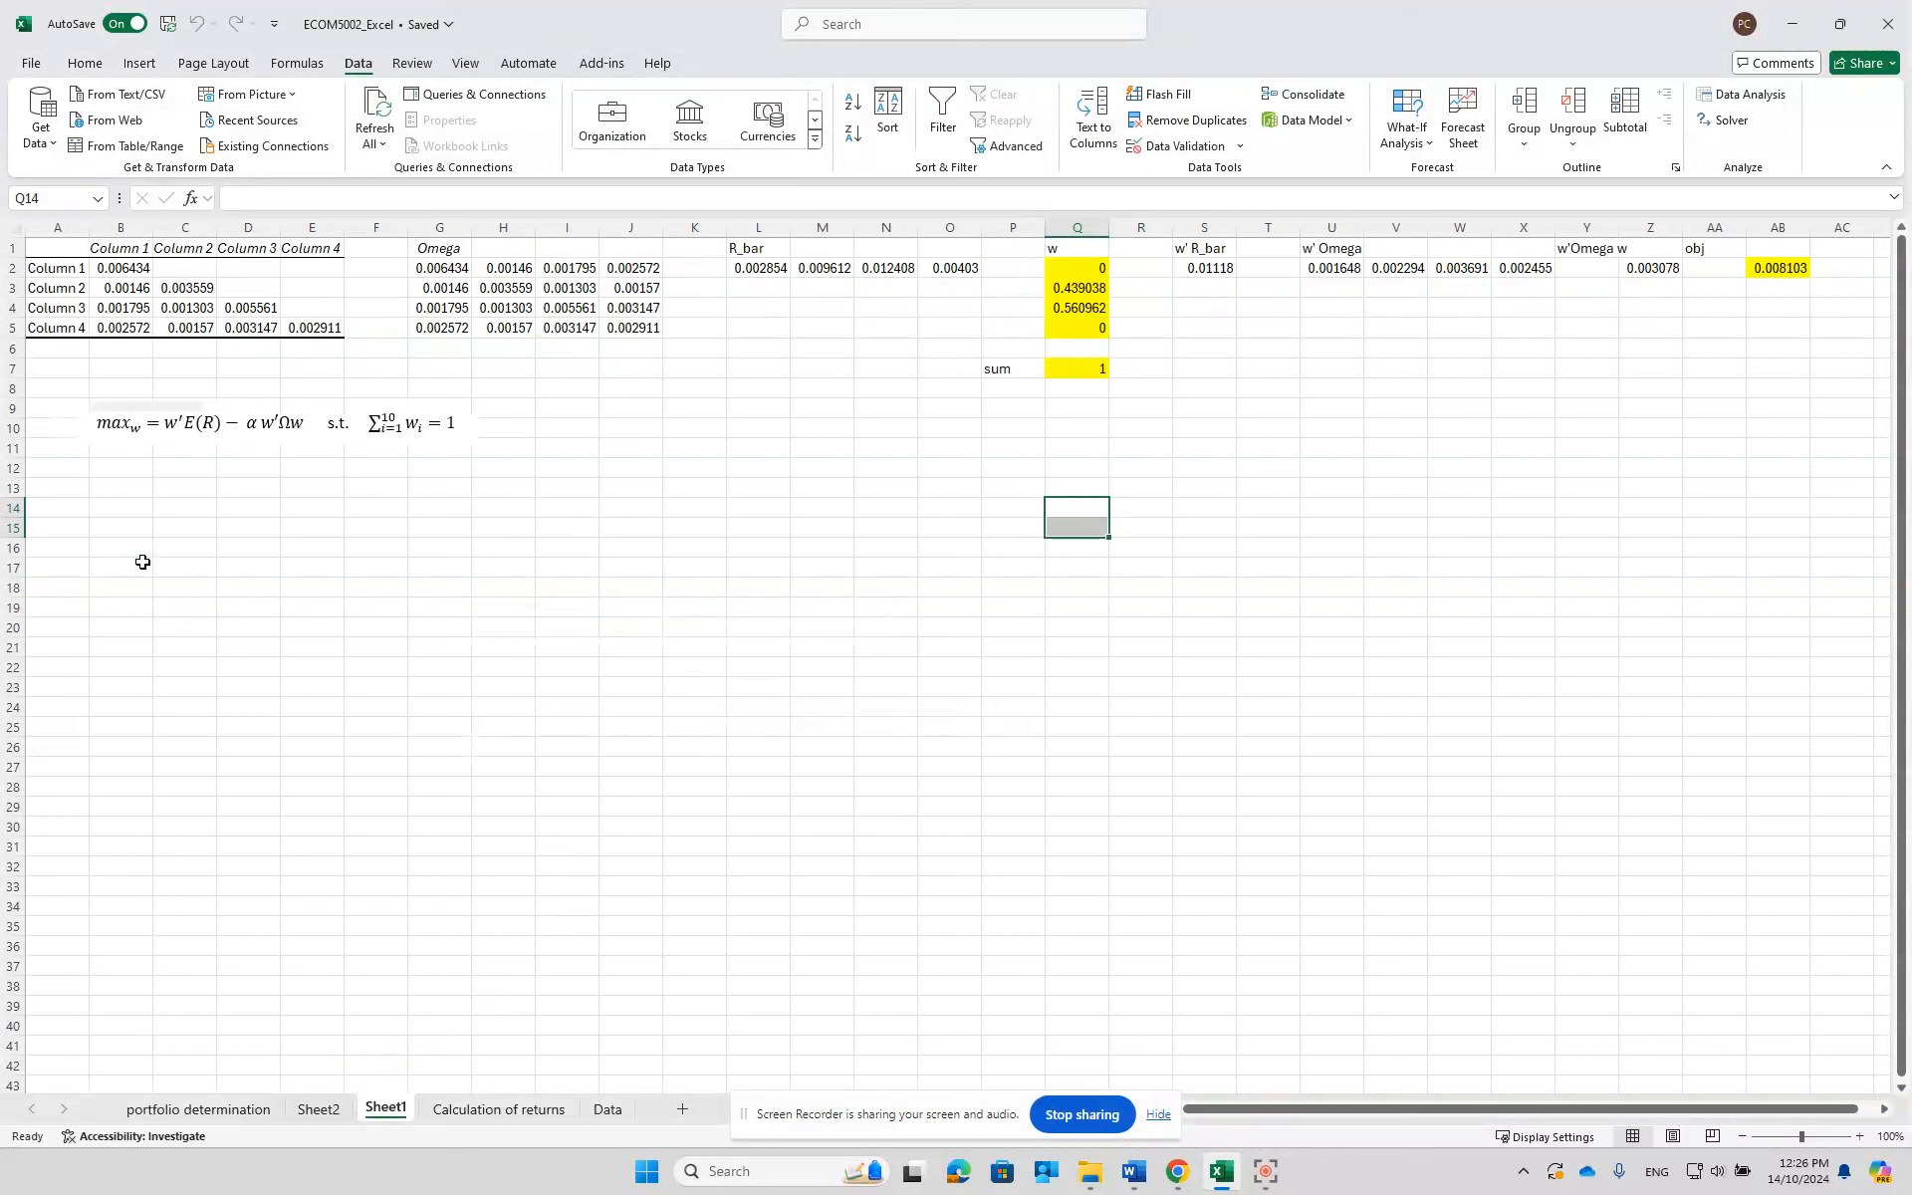
{"action": "left_click", "coordinate": [122, 491]}
{"action": "right_click", "coordinate": [121, 491]}
{"action": "left_click", "coordinate": [183, 597]}
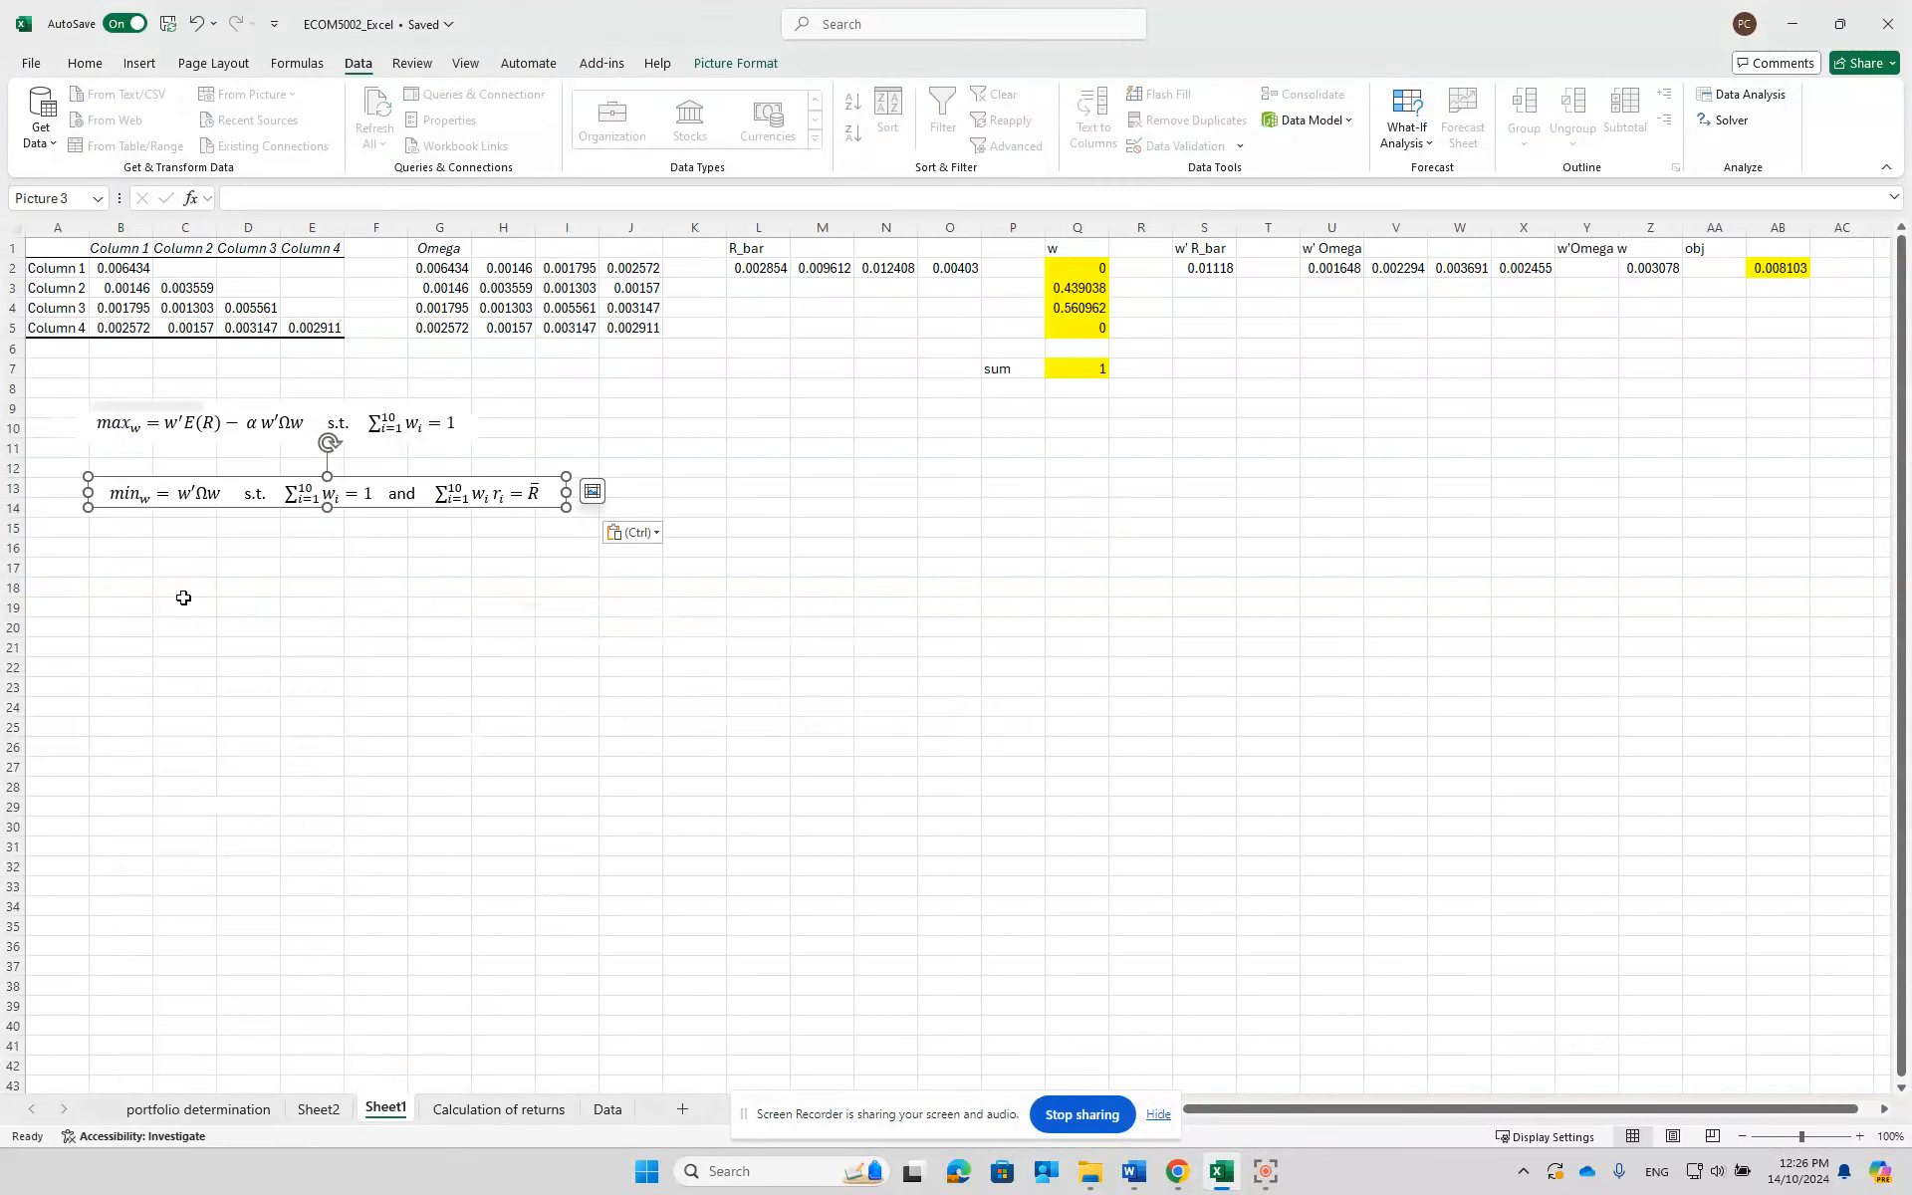
{"action": "left_click", "coordinate": [329, 753]}
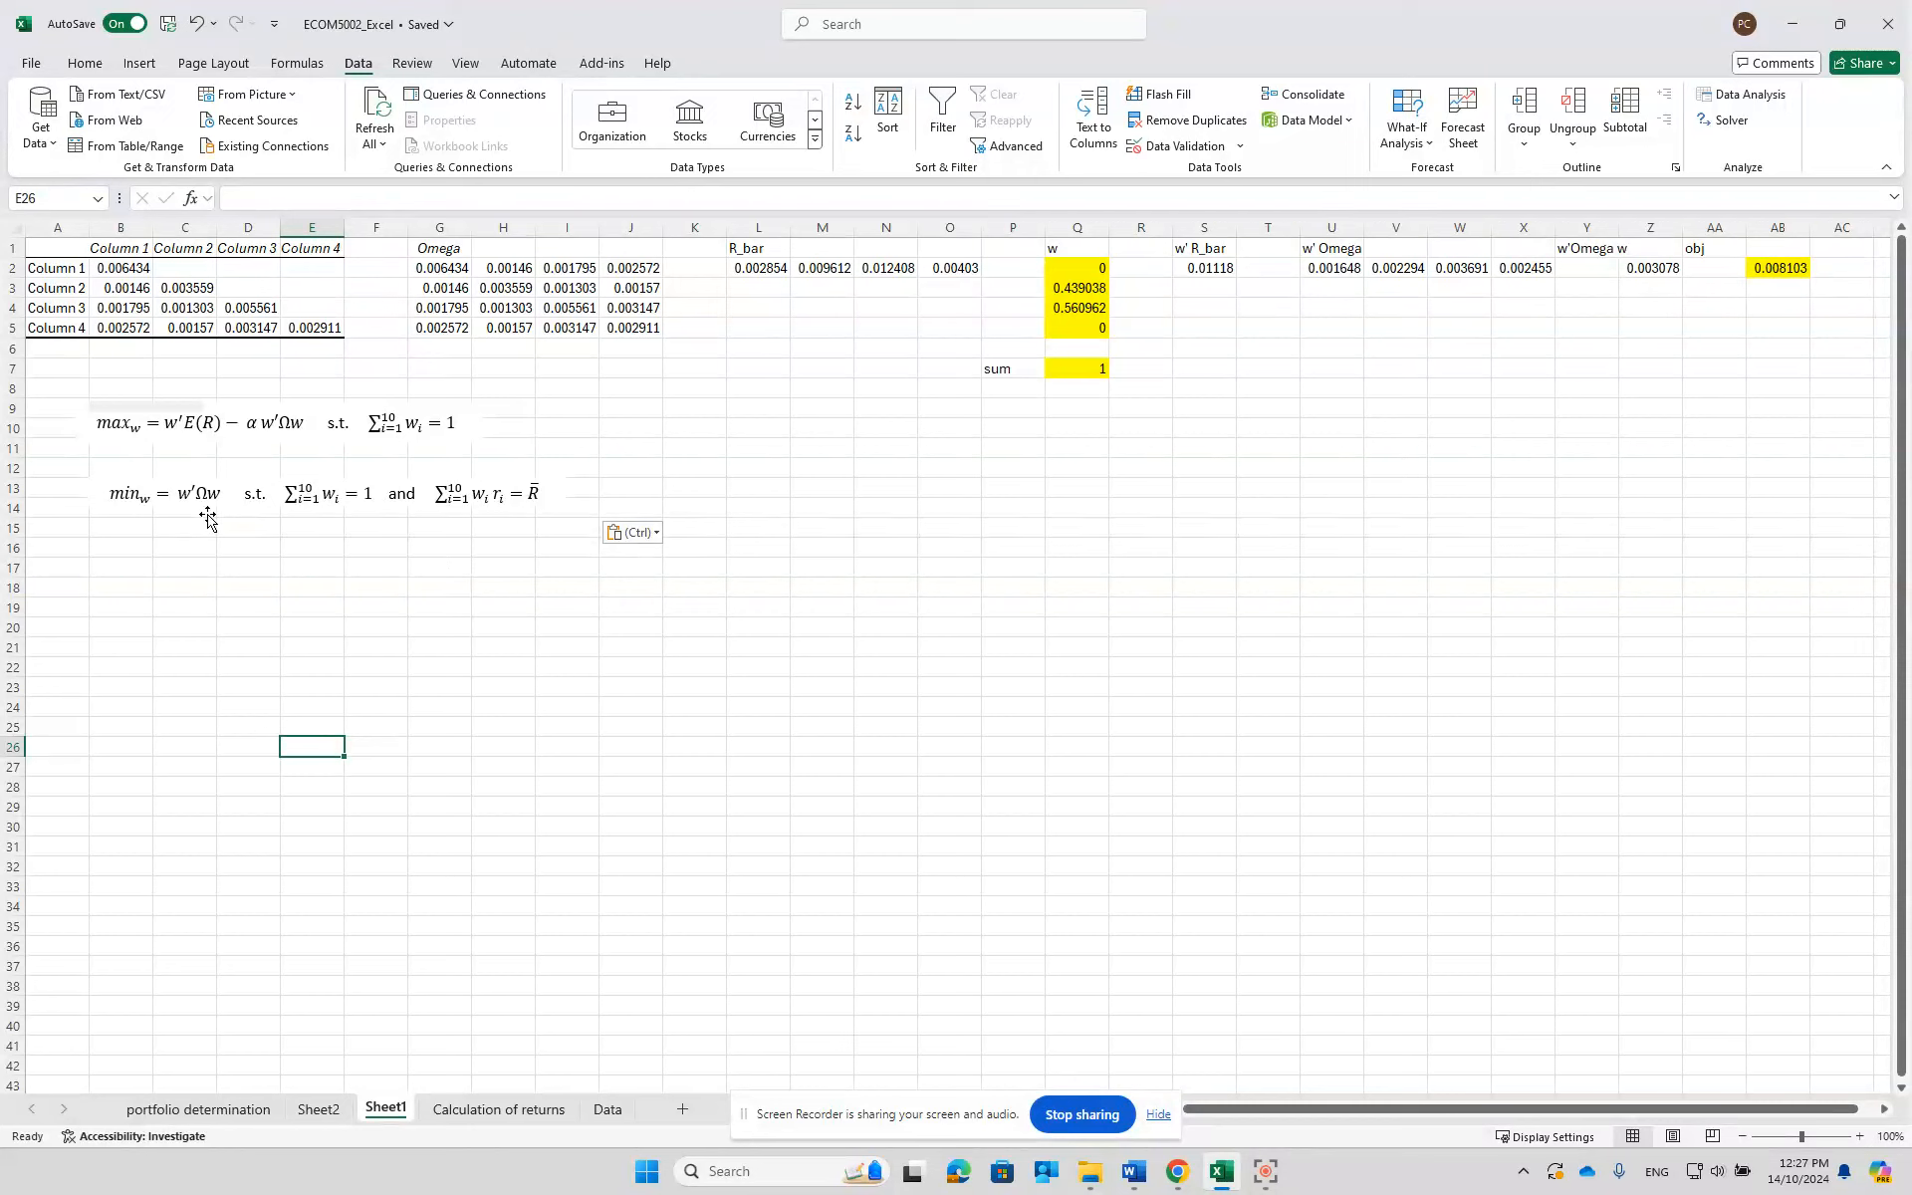
- Reposition the minimum-variance formula picture to about row 14, aligned beneath the maximisation formula
{"action": "left_click_drag", "start_coordinate": [212, 483], "coordinate": [246, 492]}
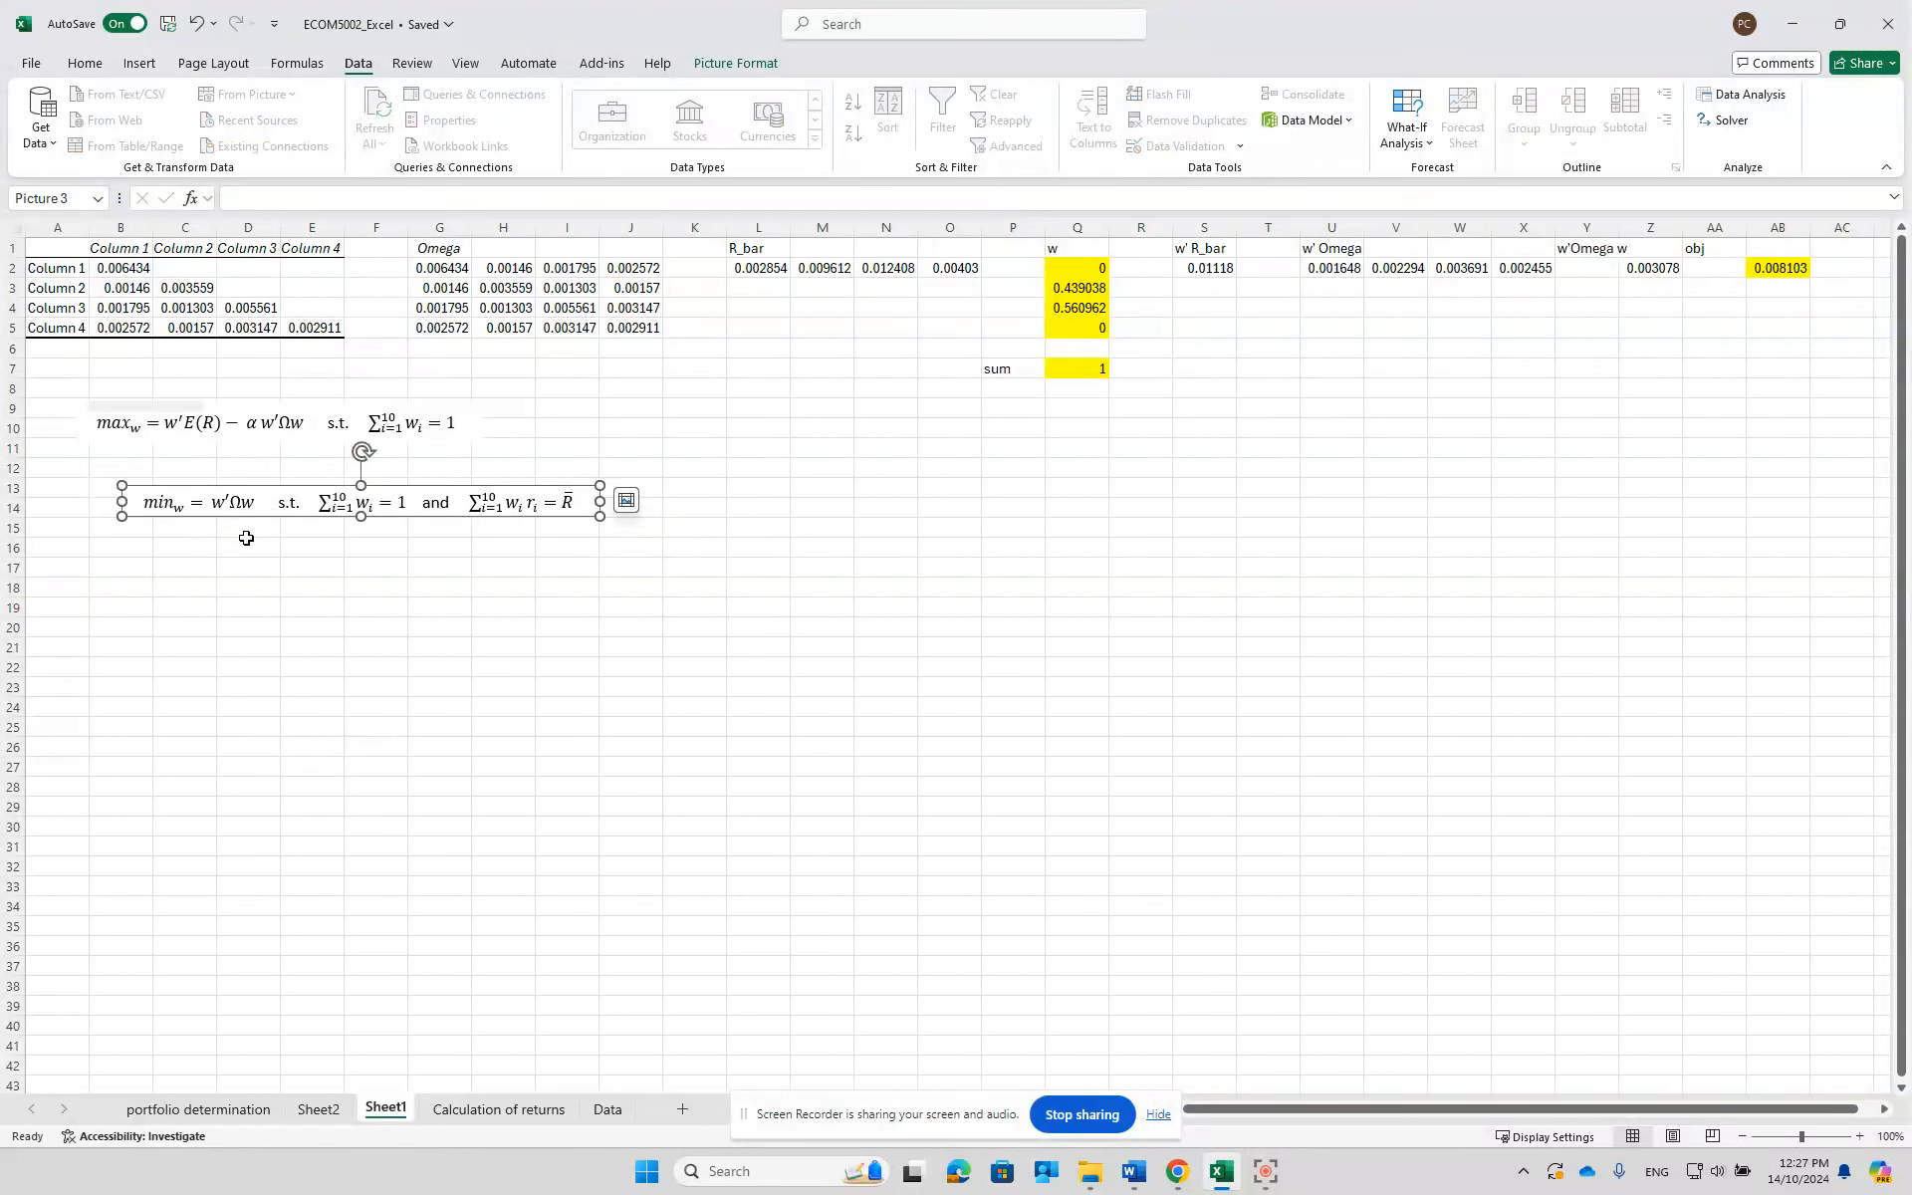
{"action": "left_click_drag", "start_coordinate": [382, 500], "coordinate": [332, 512]}
{"action": "left_click", "coordinate": [908, 652]}
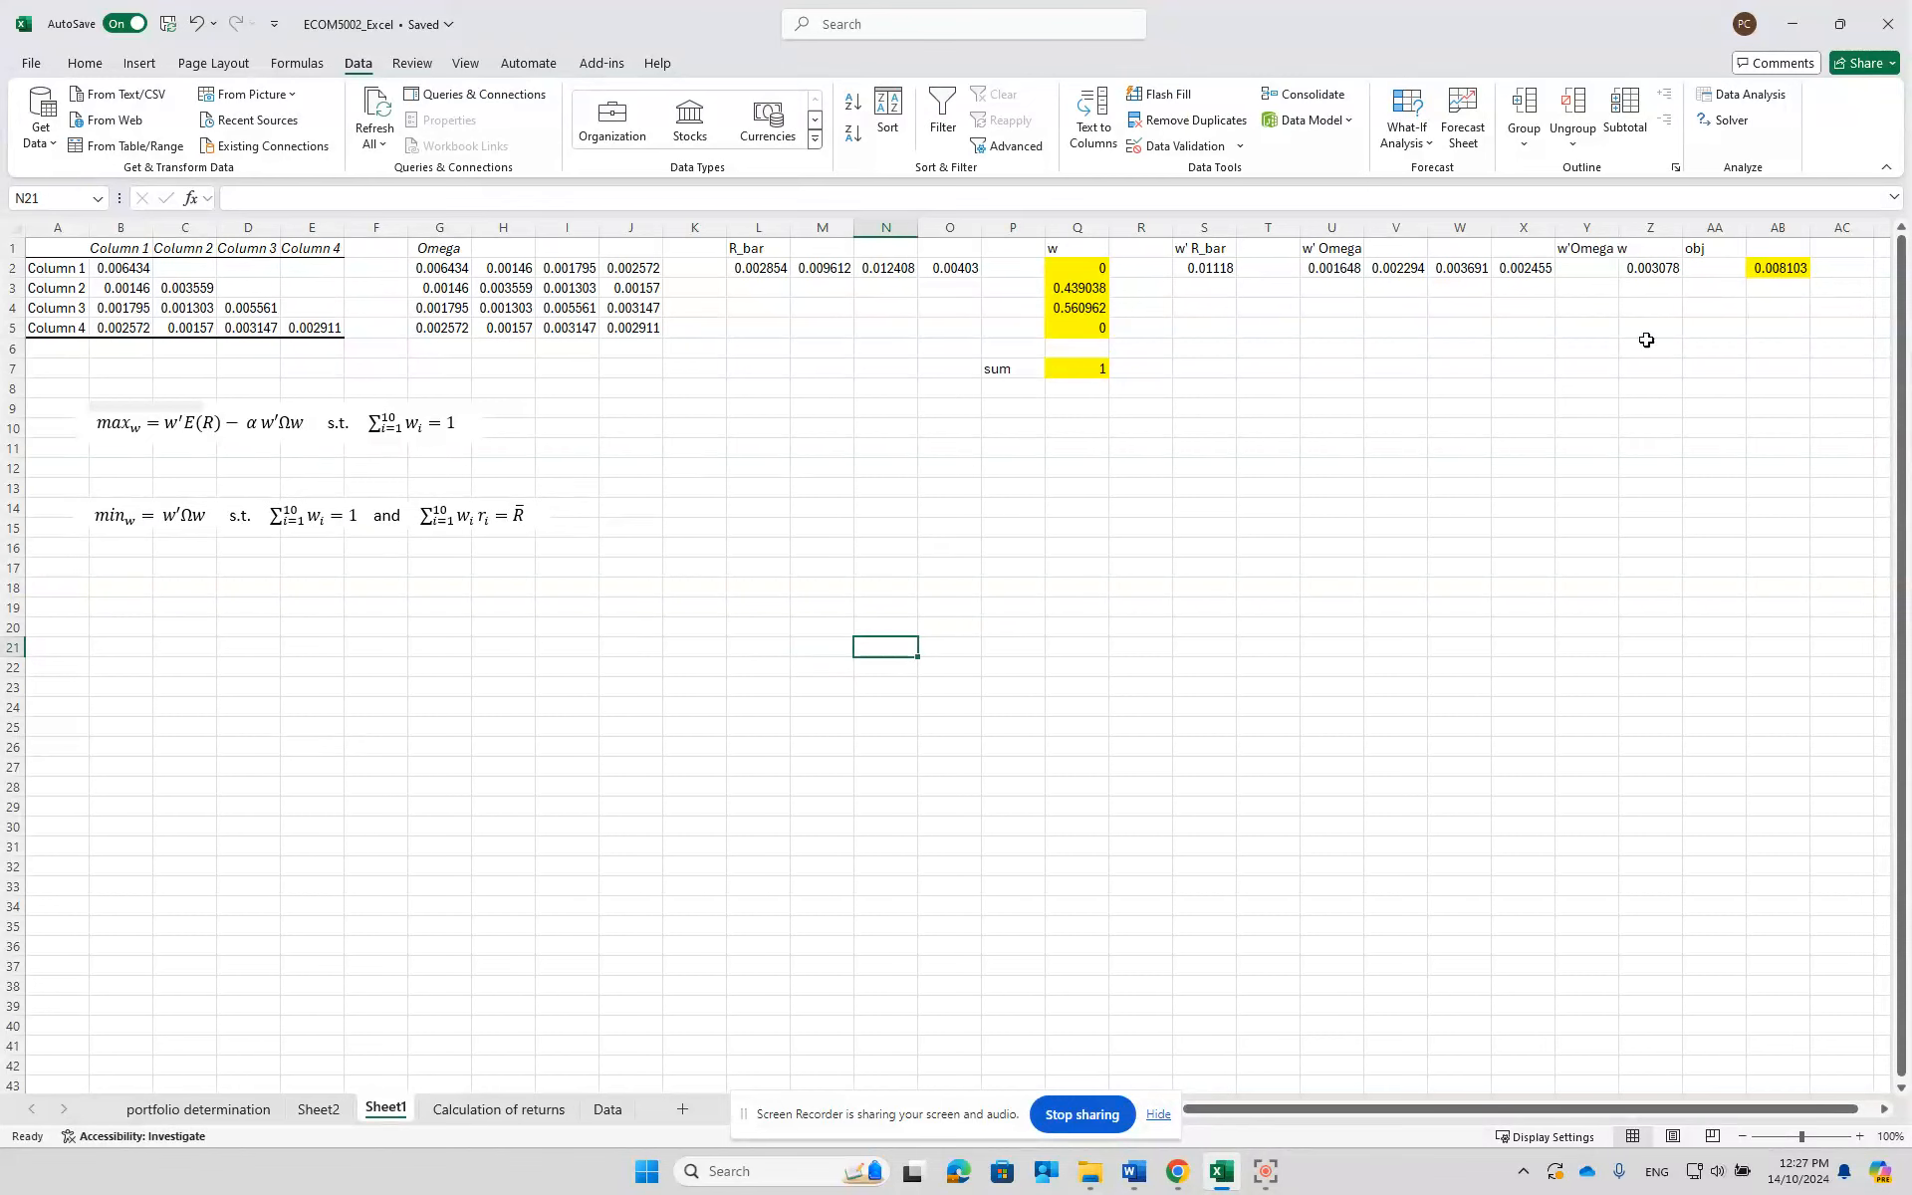
- Change the Solver objective to the w'Omega w cell Z2 and discard the solution from the maximisation run
{"action": "left_click", "coordinate": [1730, 123]}
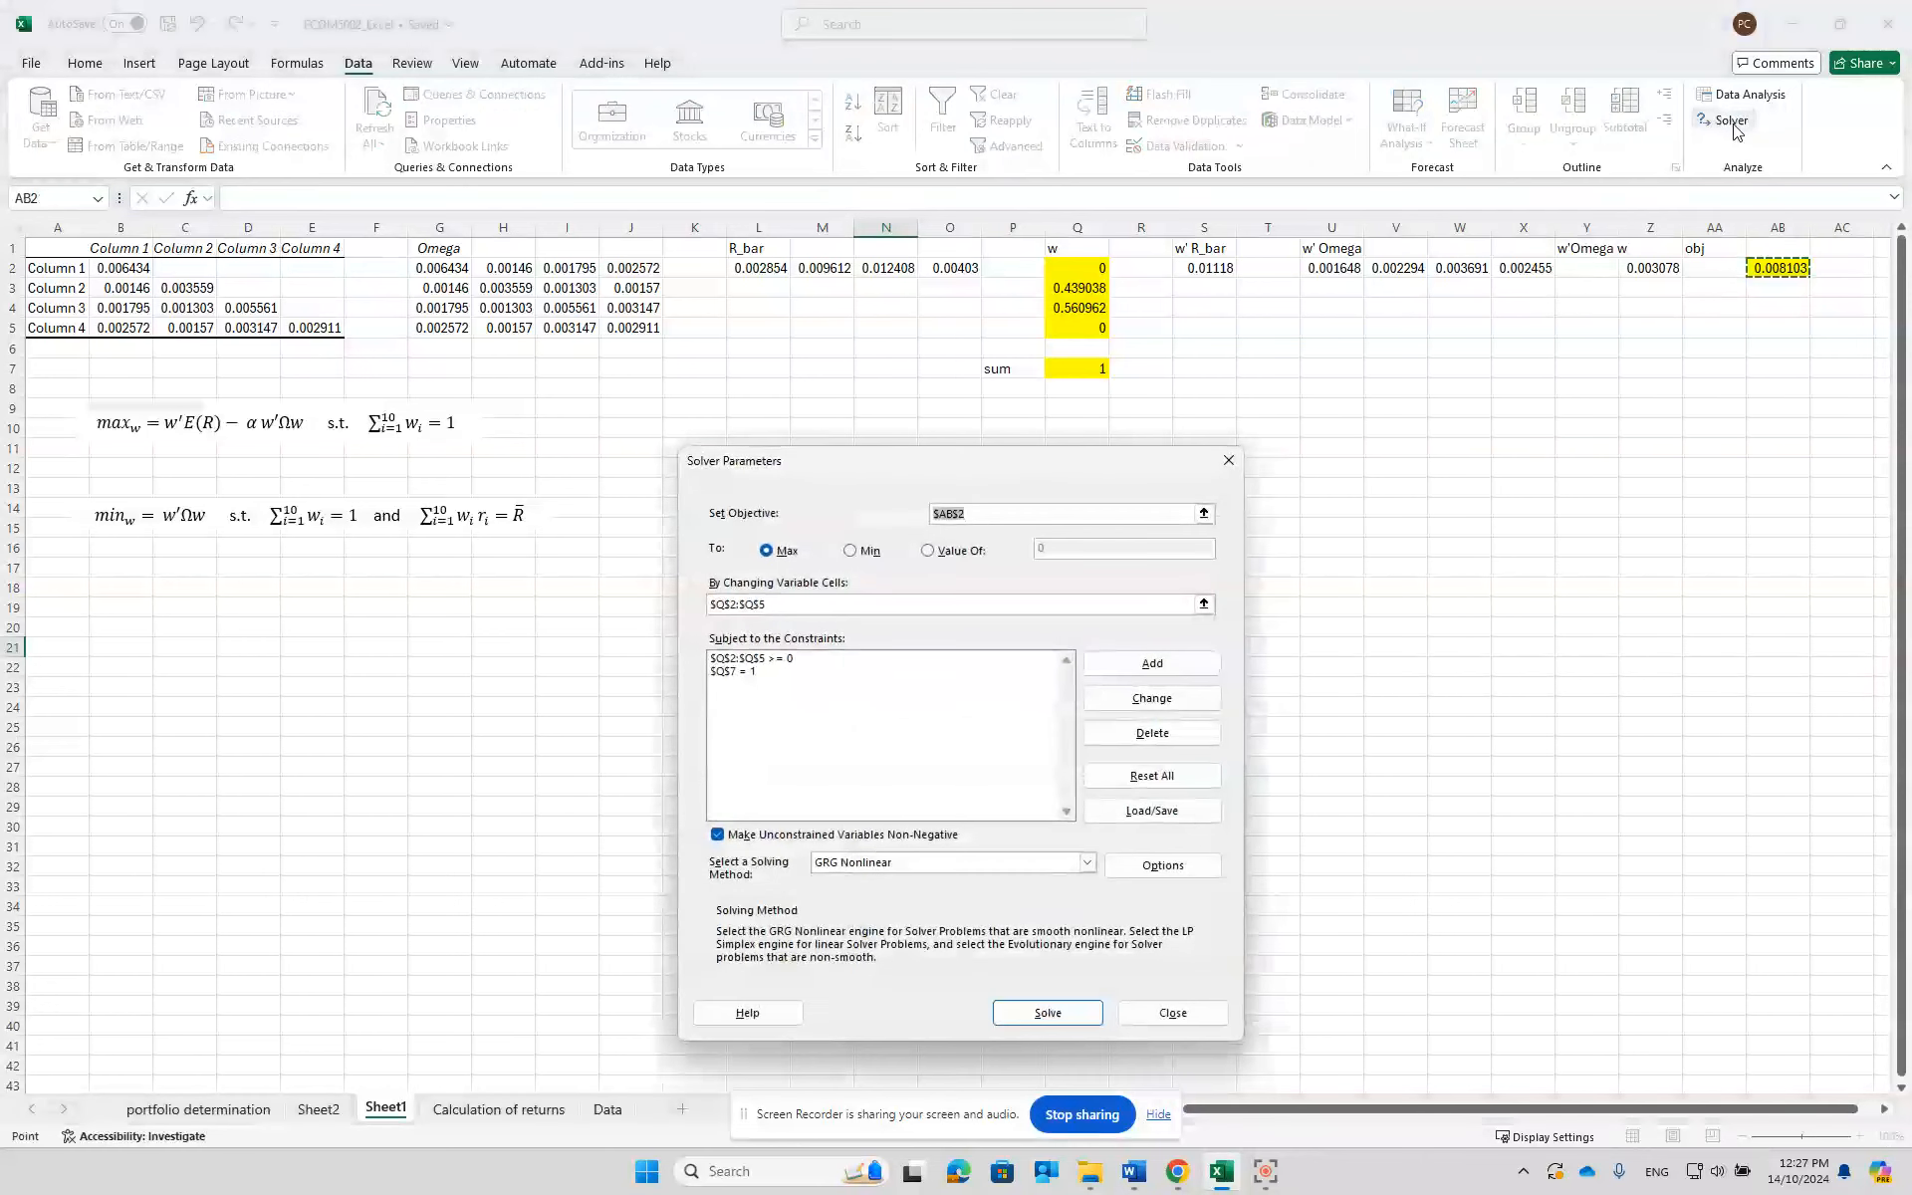
{"action": "left_click", "coordinate": [990, 518]}
{"action": "left_click_drag", "start_coordinate": [968, 515], "coordinate": [880, 512]}
{"action": "key", "text": "BackSpace"}
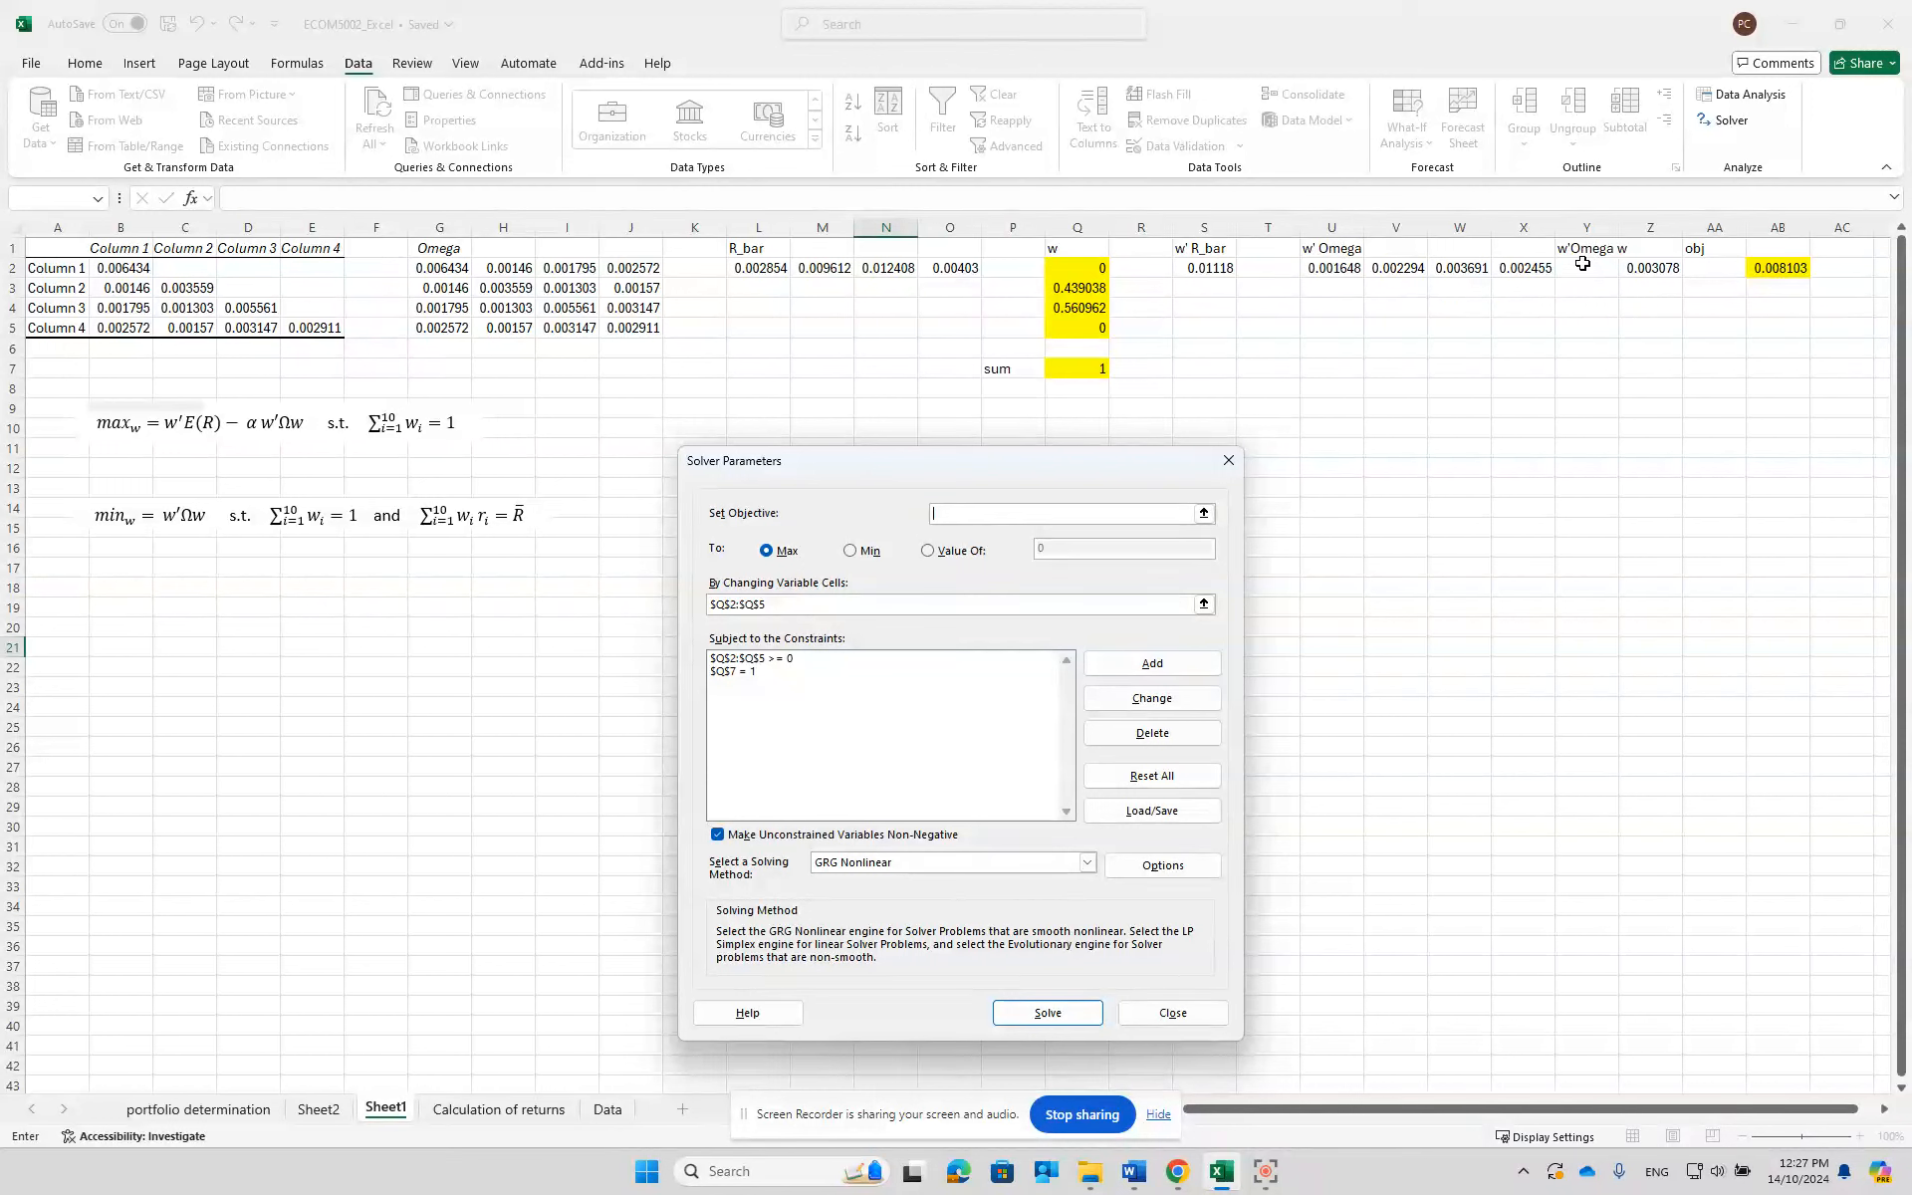
{"action": "left_click", "coordinate": [1653, 269]}
{"action": "key", "text": "Return"}
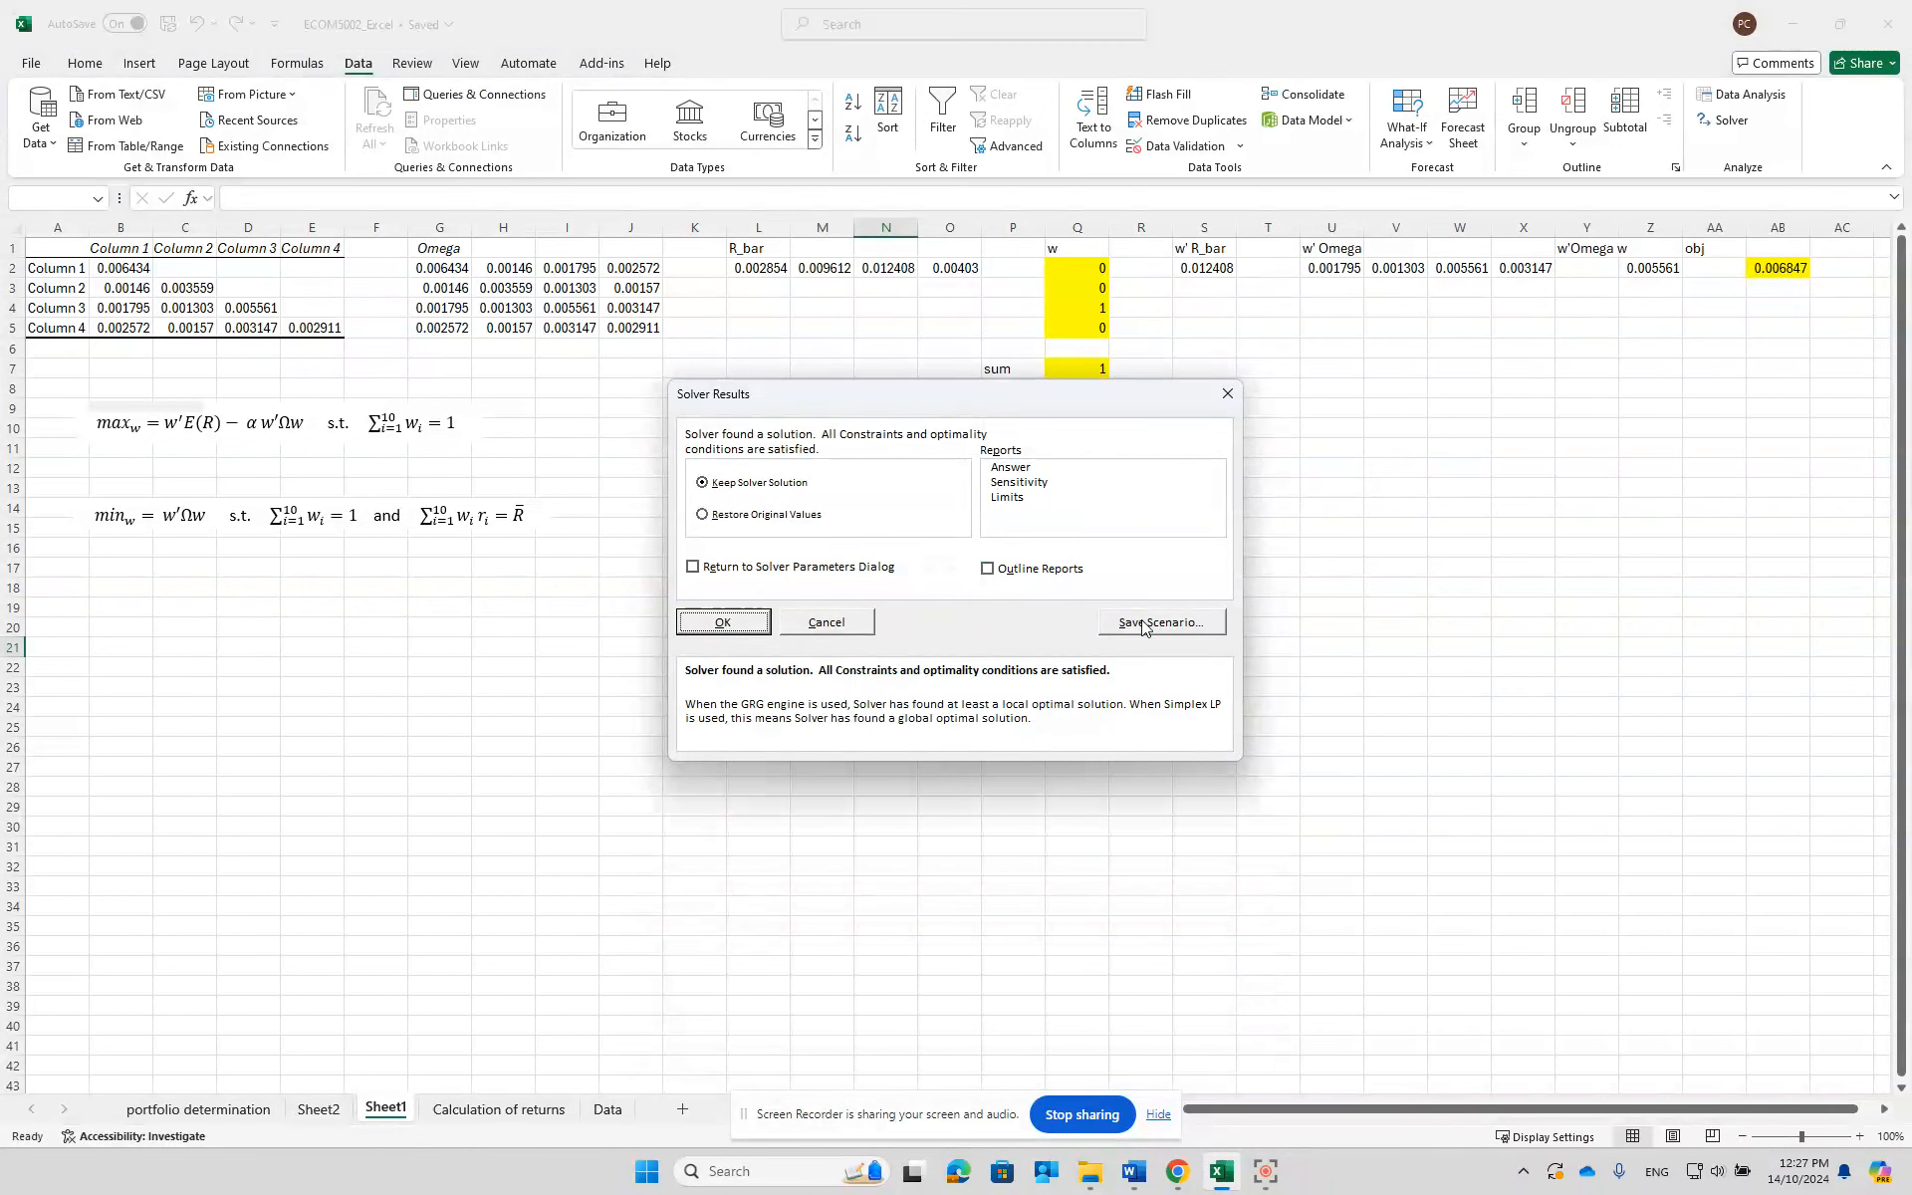
{"action": "left_click", "coordinate": [846, 622]}
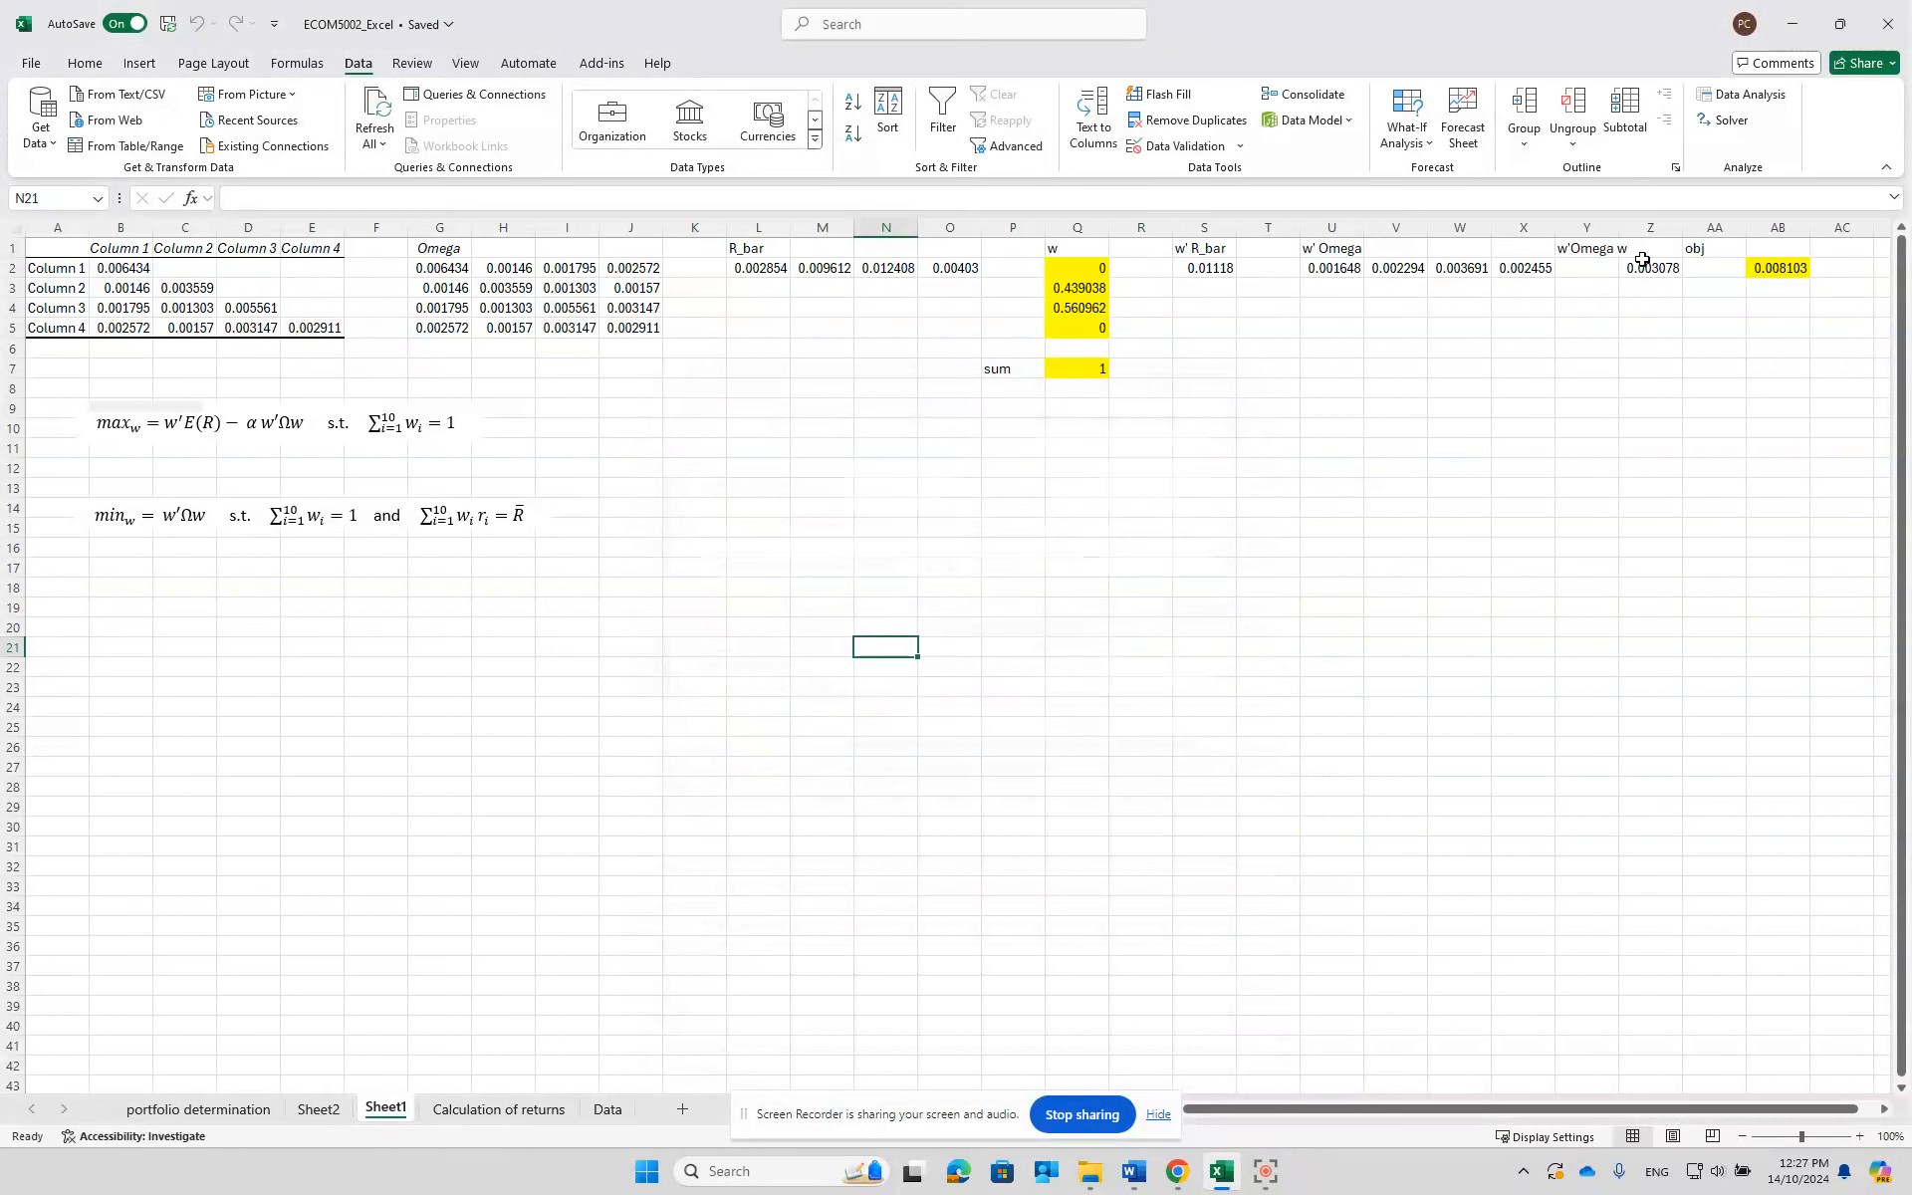
- Switch the Solver goal to Min for Z2, solve with GRG Nonlinear, and keep the solution for the weights in Q2:Q5
{"action": "left_click", "coordinate": [1727, 120]}
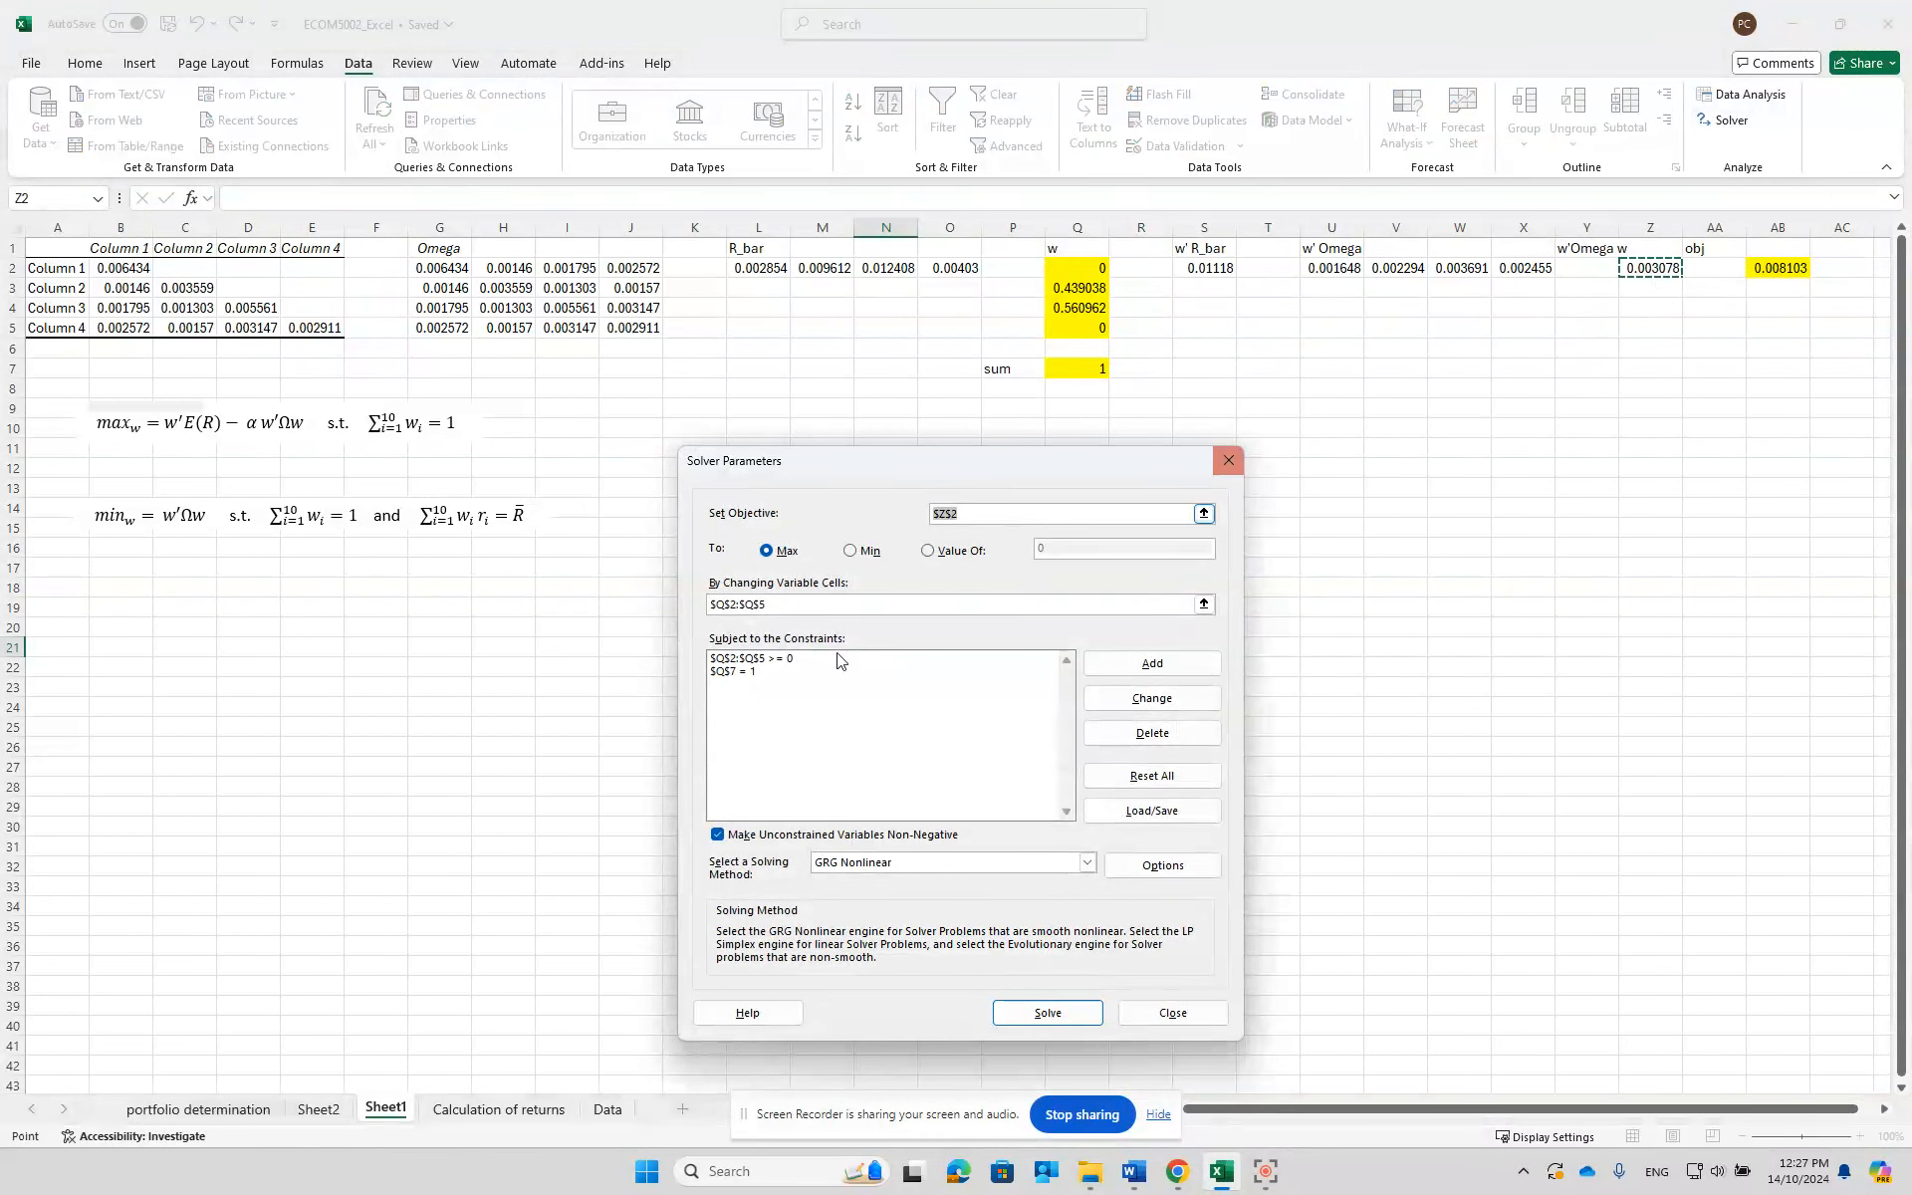
{"action": "left_click", "coordinate": [851, 550]}
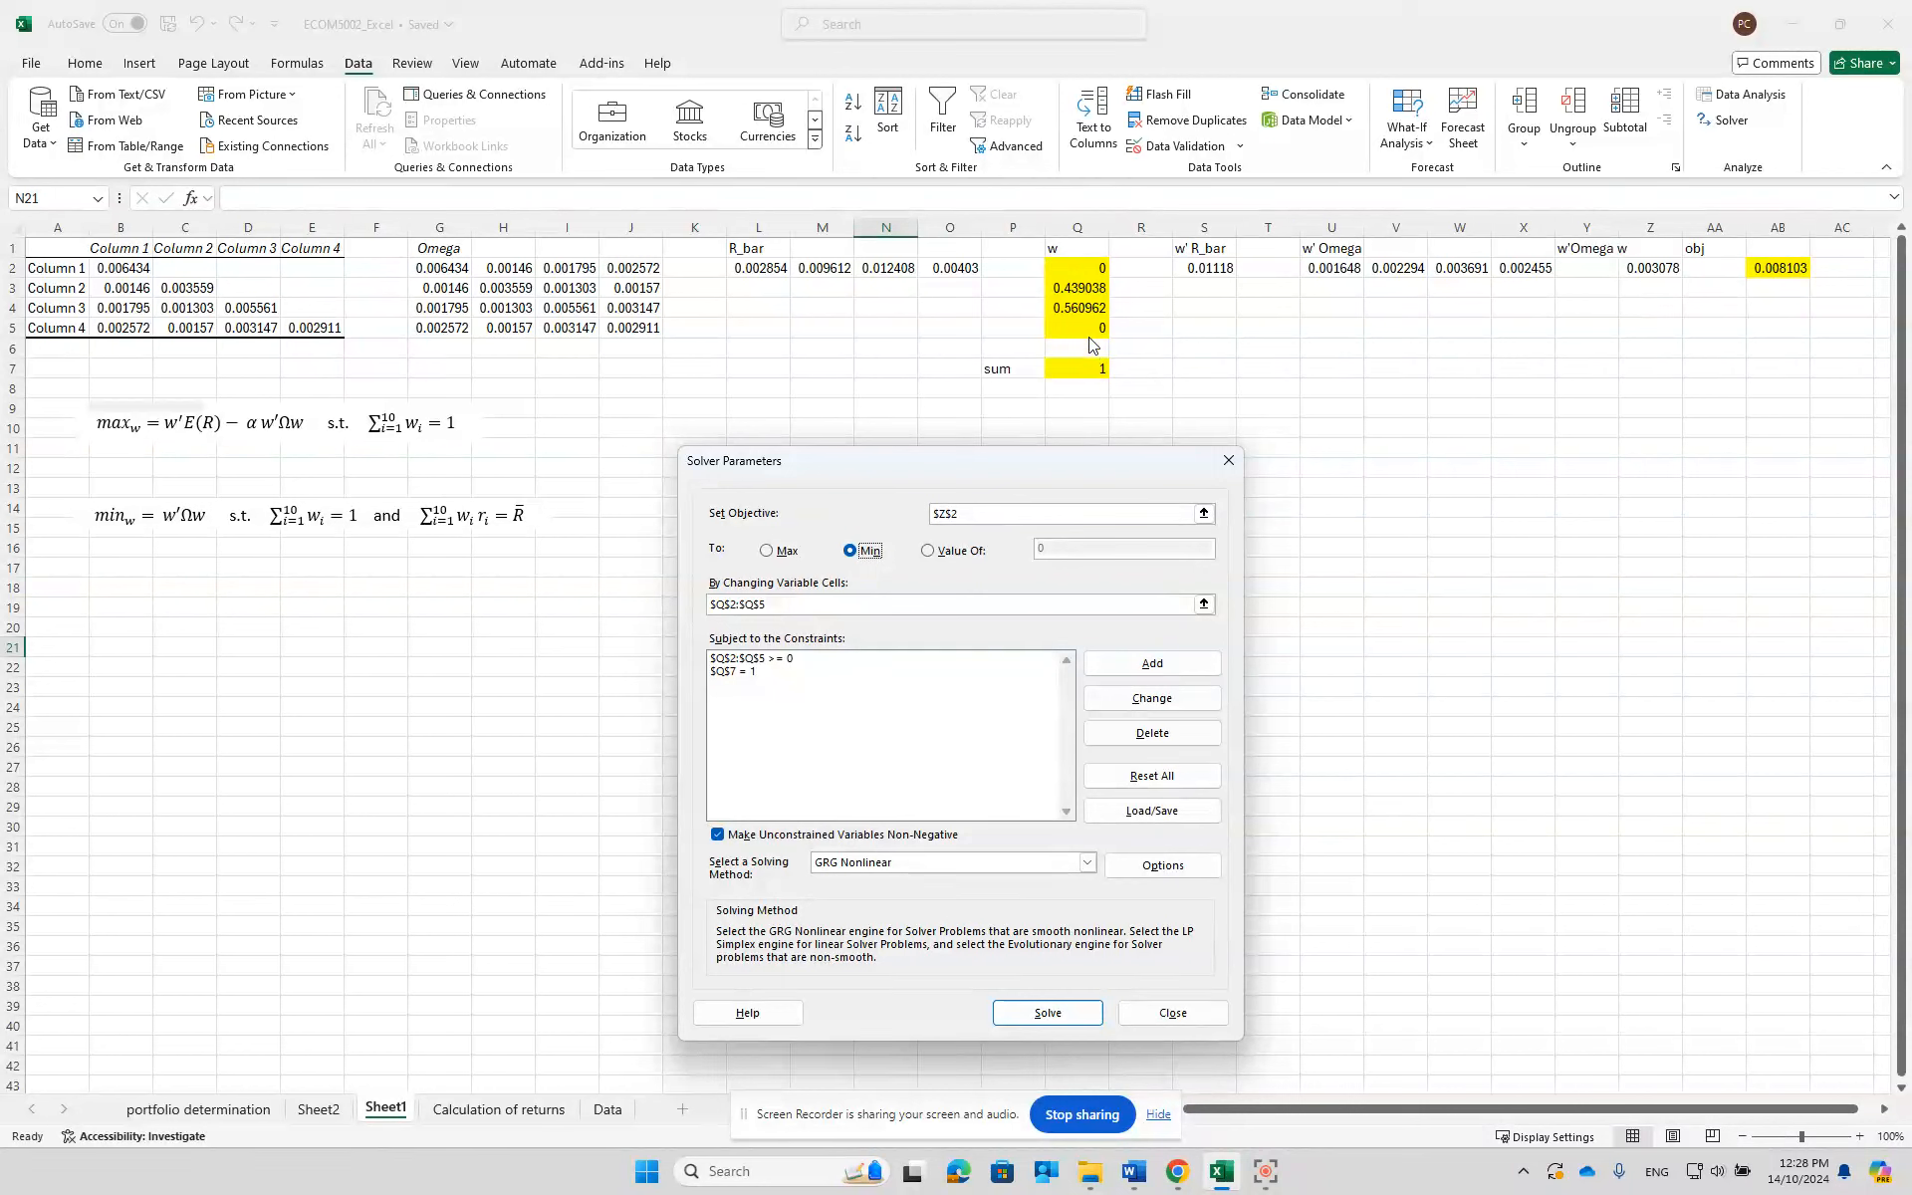
{"action": "left_click_drag", "start_coordinate": [1014, 466], "coordinate": [1050, 526]}
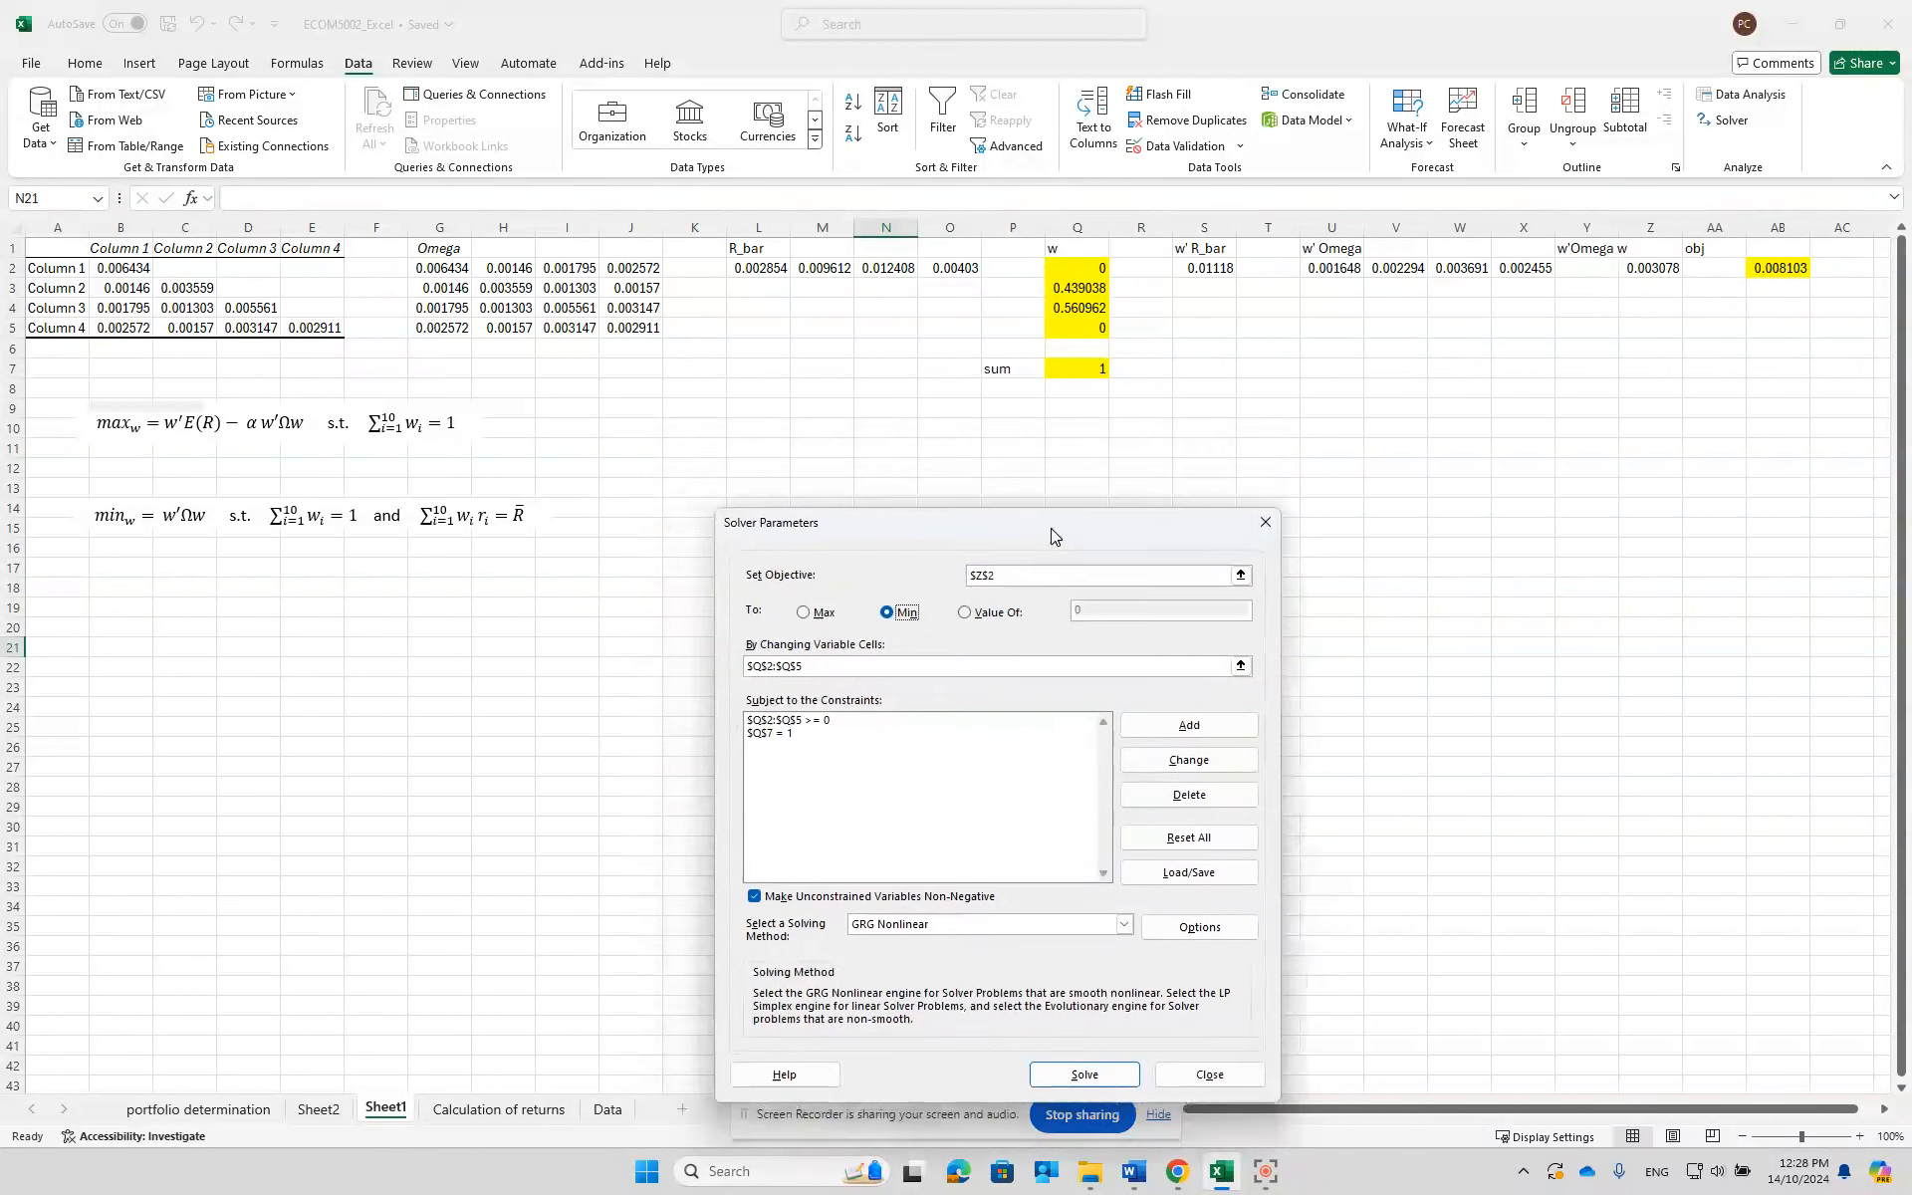
{"action": "left_click", "coordinate": [1084, 1073]}
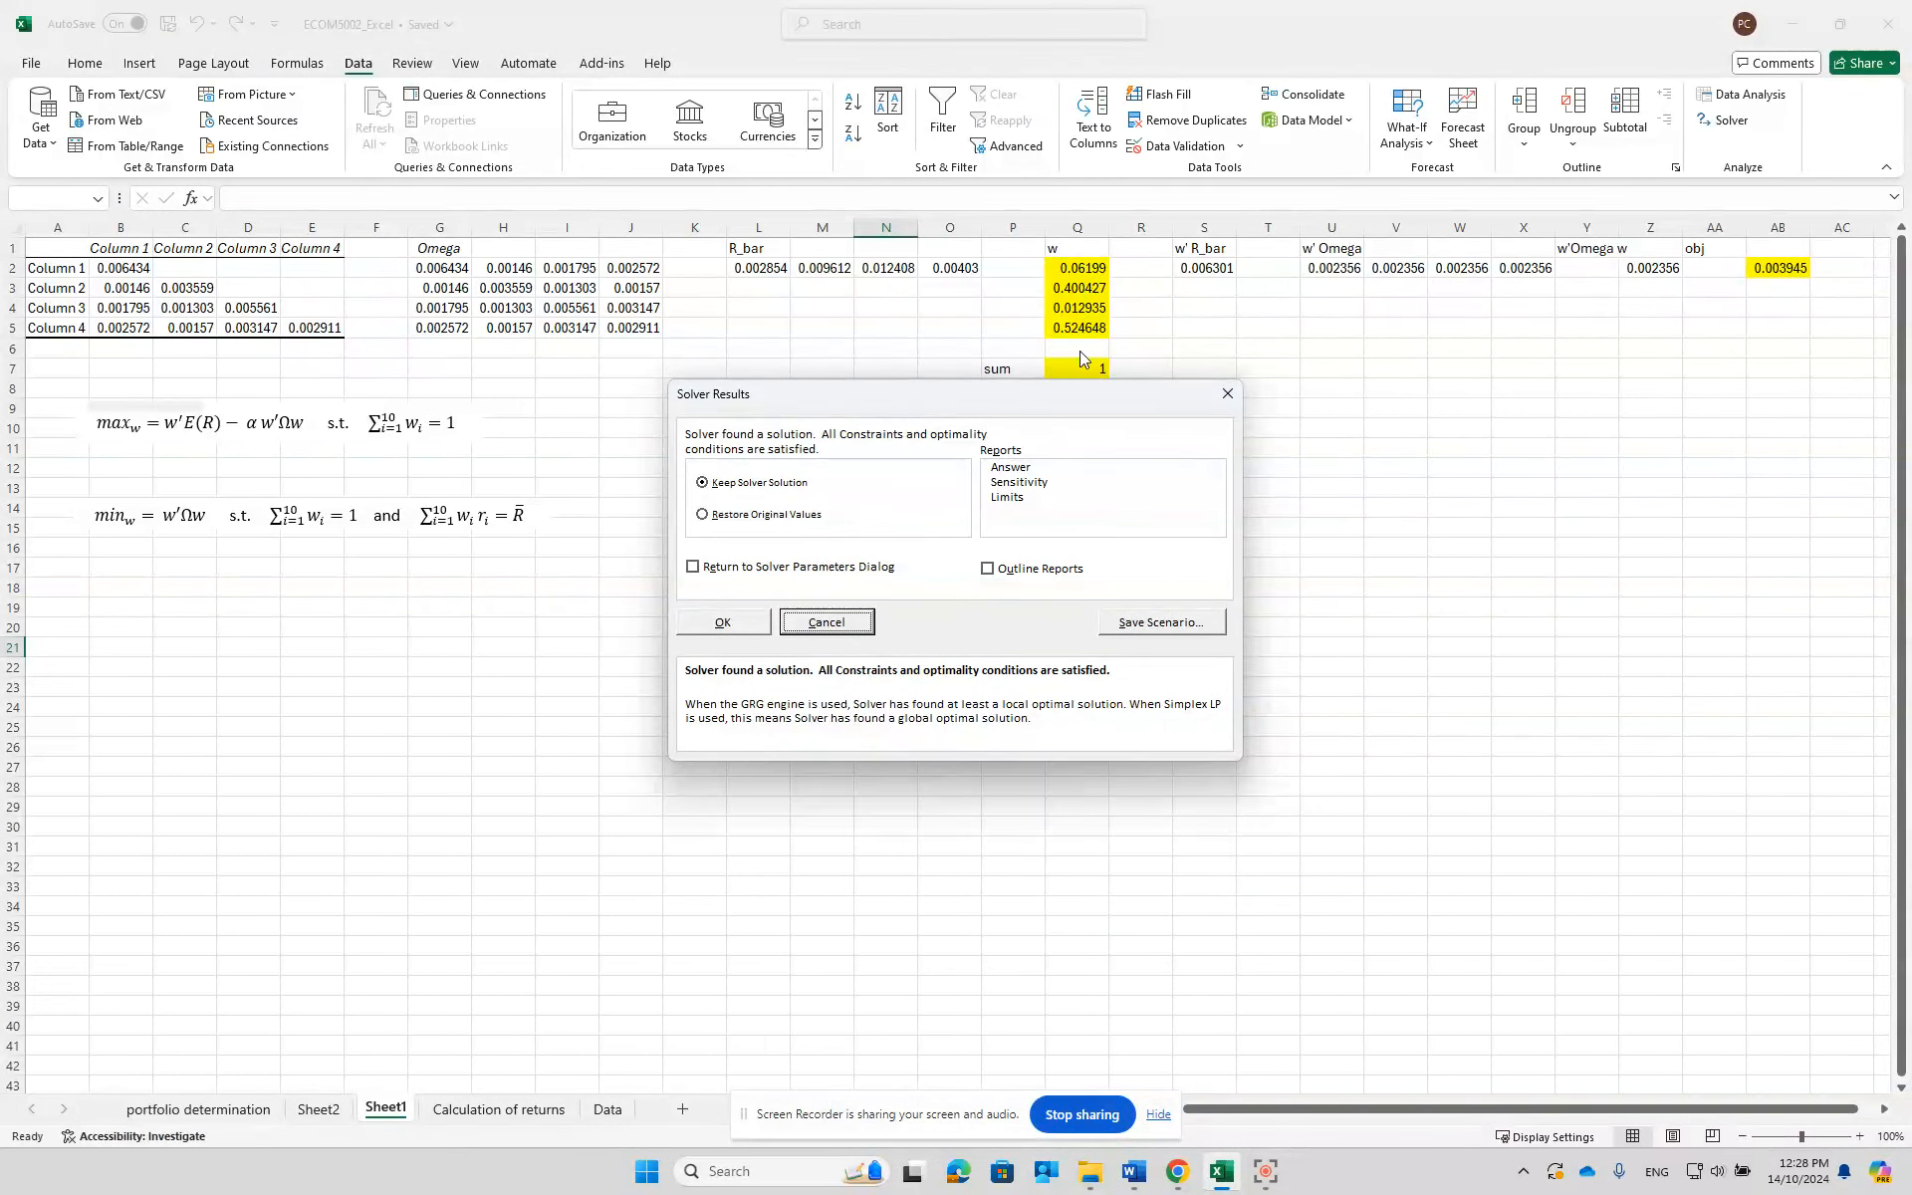
{"action": "left_click", "coordinate": [745, 627]}
{"action": "left_click_drag", "start_coordinate": [1082, 267], "coordinate": [1080, 328]}
{"action": "left_click", "coordinate": [1225, 376]}
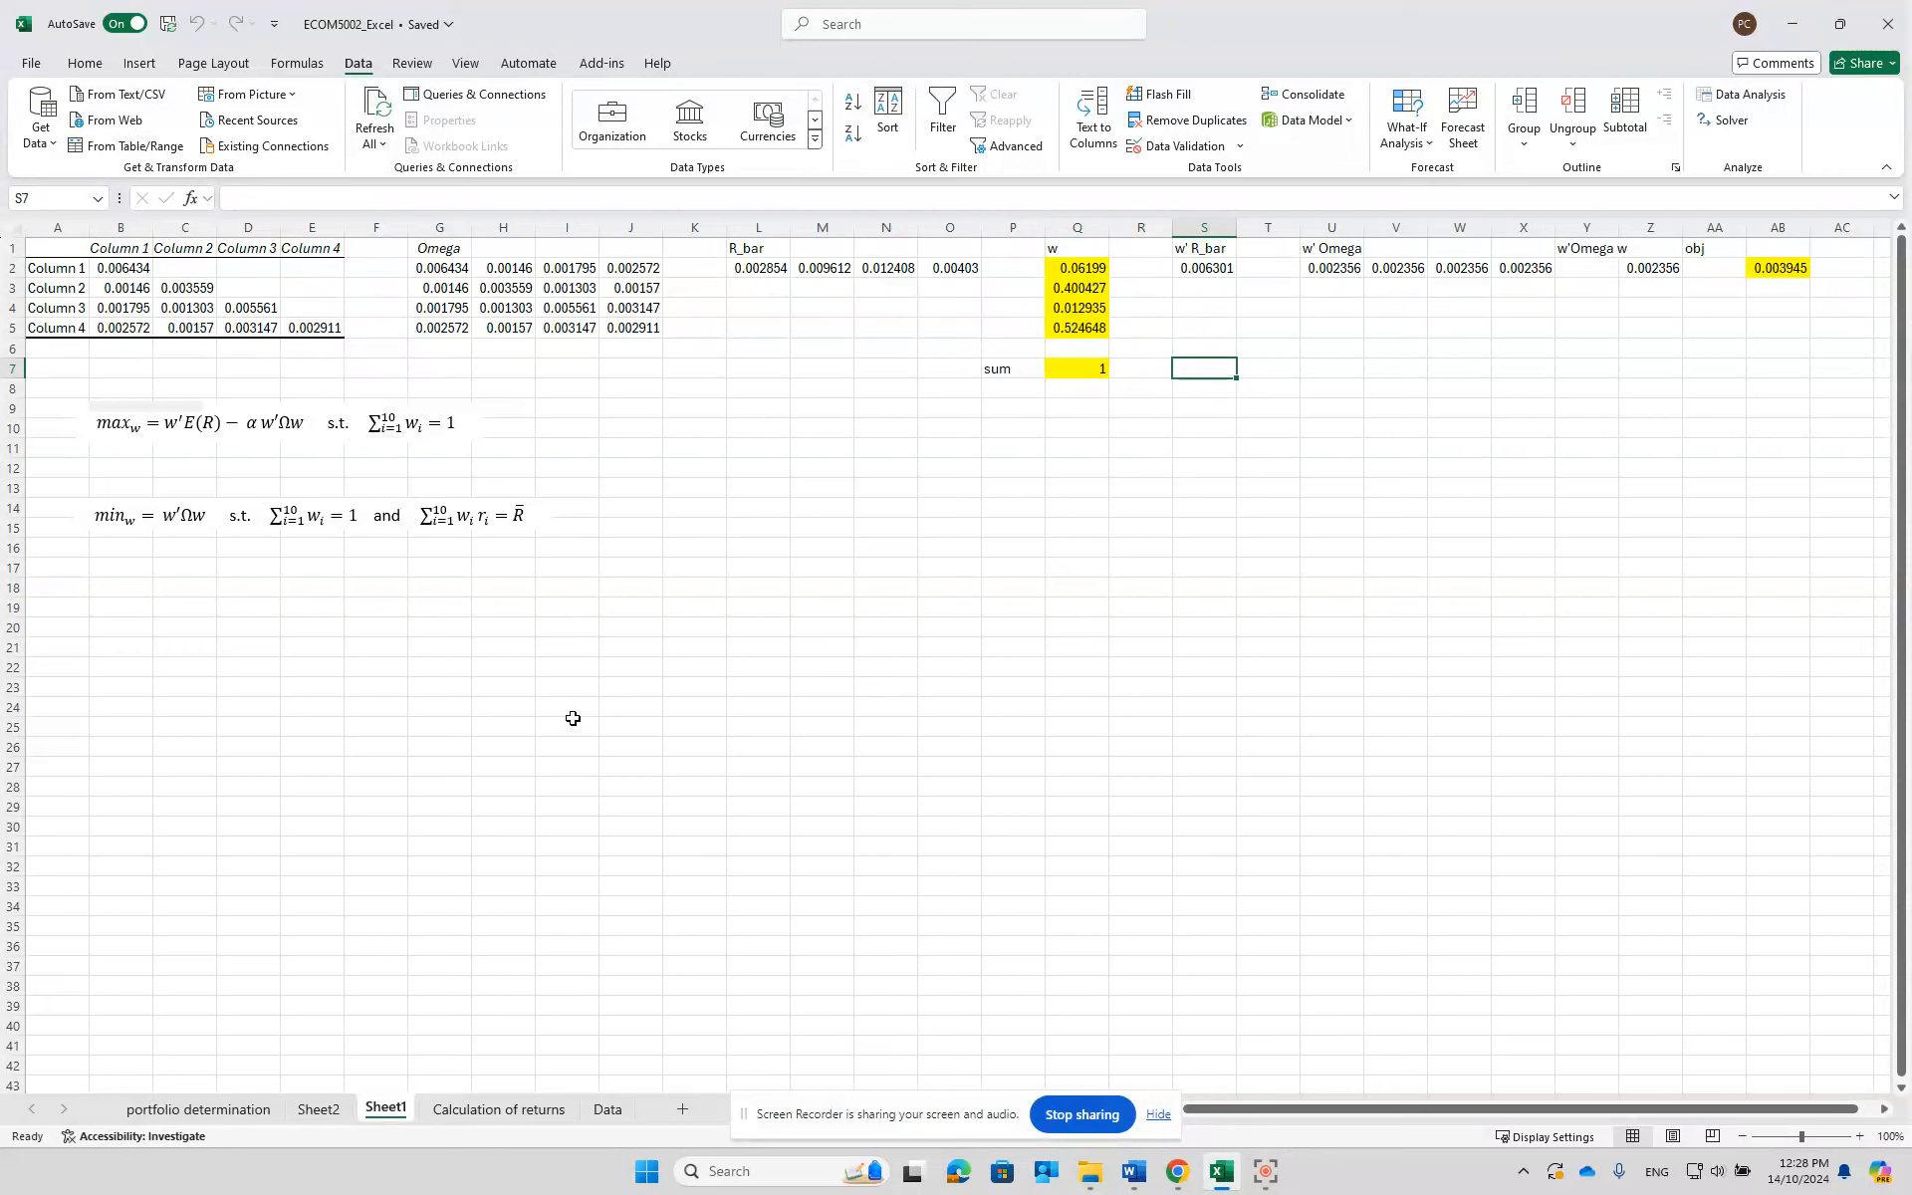